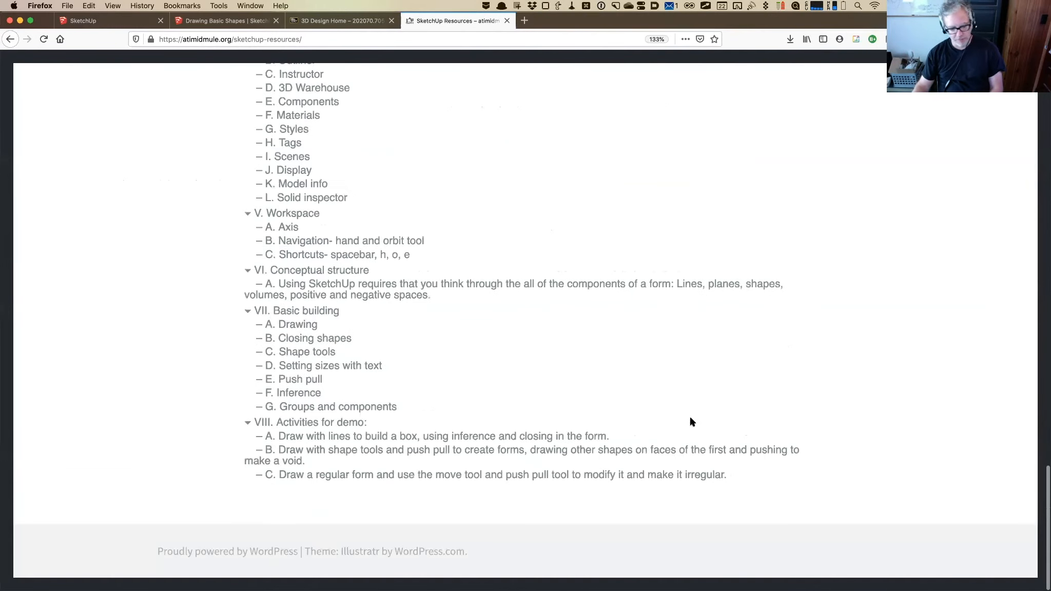
Review the October 22, 2020 intro lecture notes on the SketchUp Resources page, covering interface, tools, panels and demo activities.
{"action": "scroll", "coordinate": [691, 422], "scroll_direction": "up", "scroll_amount": 10}
{"action": "scroll", "coordinate": [691, 422], "scroll_direction": "up", "scroll_amount": 5}
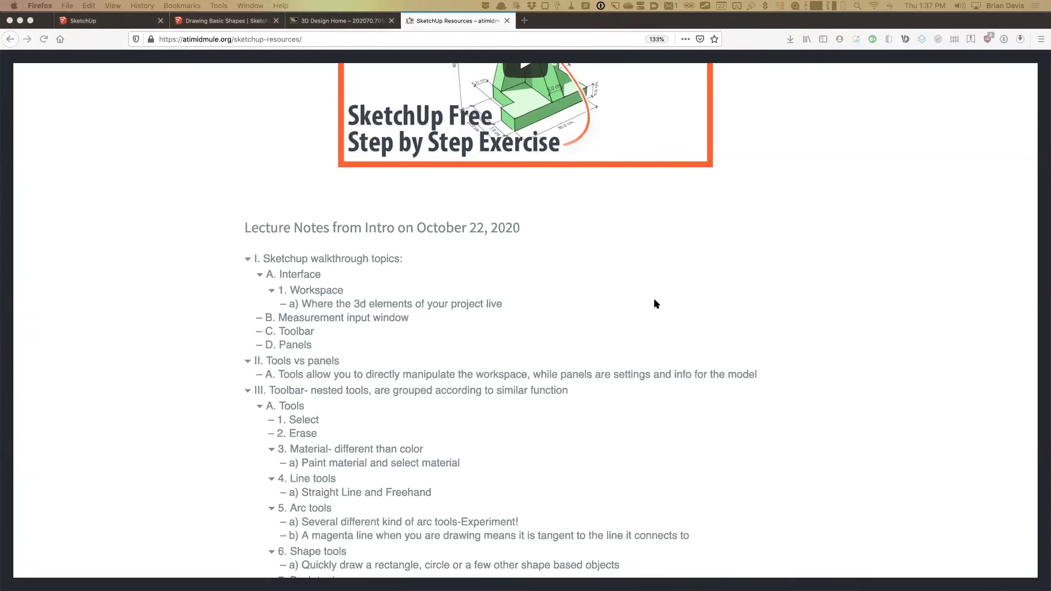
{"action": "left_click", "coordinate": [926, 277]}
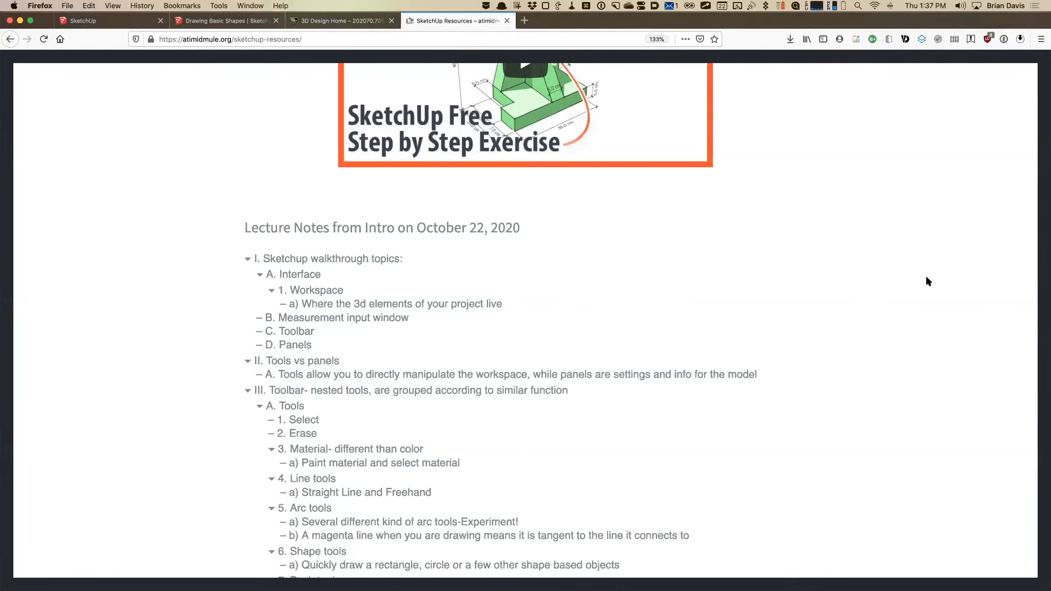
{"action": "scroll", "coordinate": [717, 257], "scroll_direction": "down", "scroll_amount": 10}
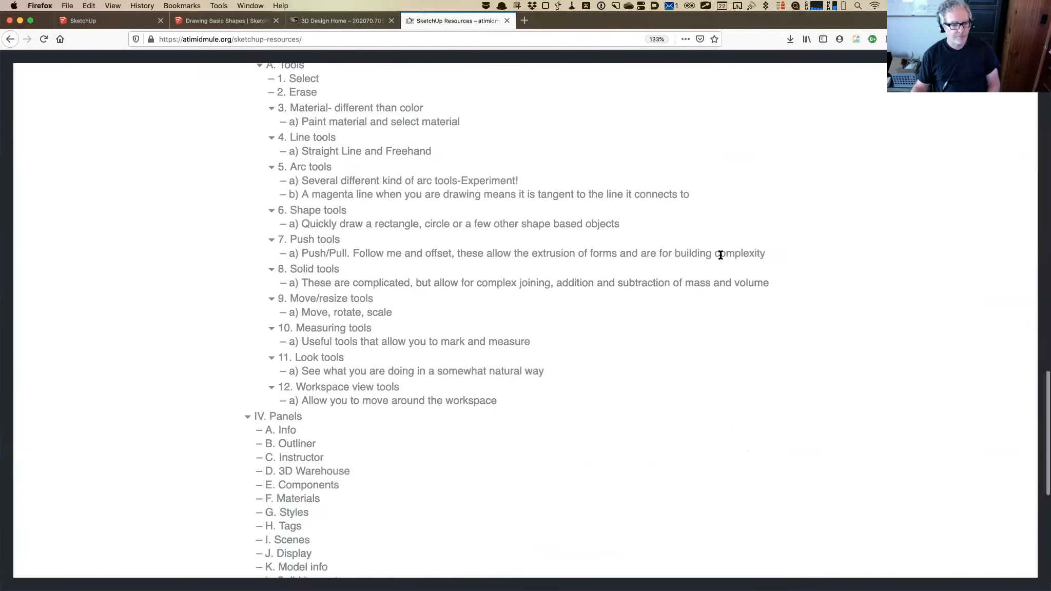
{"action": "scroll", "coordinate": [721, 256], "scroll_direction": "down", "scroll_amount": 6}
{"action": "scroll", "coordinate": [721, 257], "scroll_direction": "up", "scroll_amount": 15}
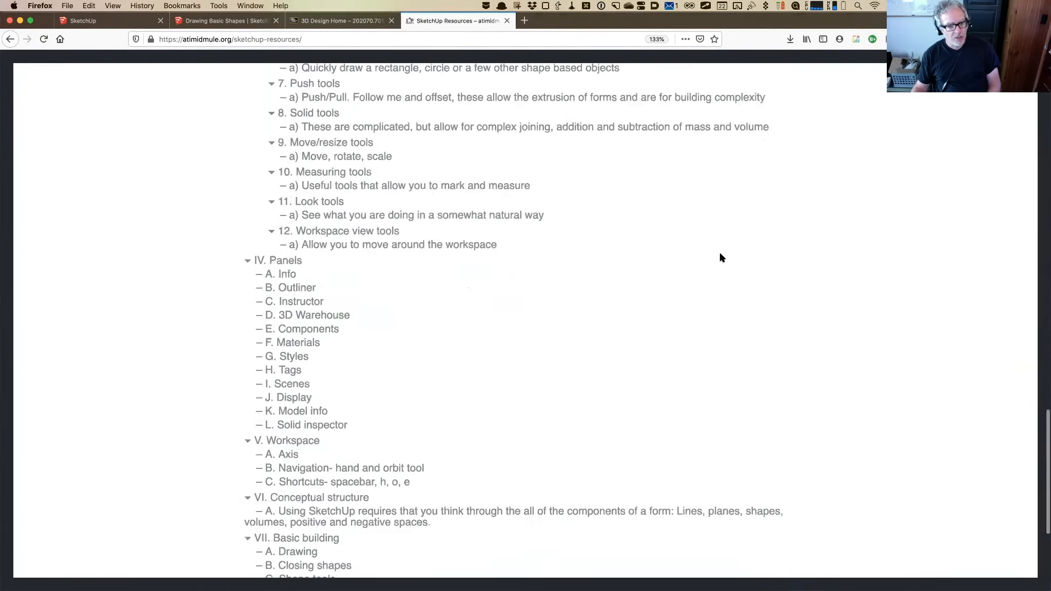
{"action": "scroll", "coordinate": [721, 258], "scroll_direction": "up", "scroll_amount": 3}
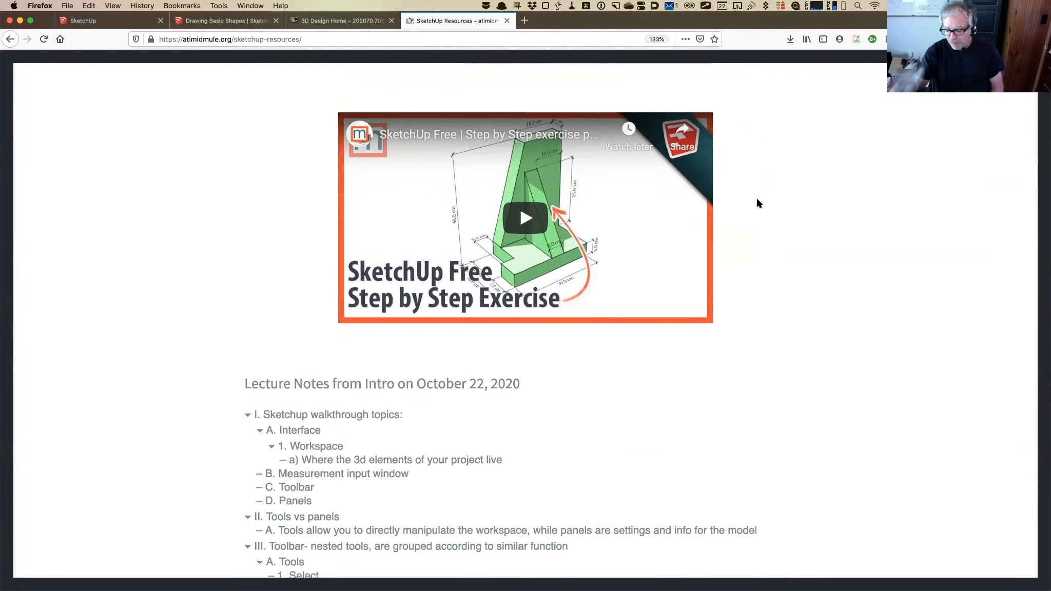
{"action": "double_click", "coordinate": [739, 21]}
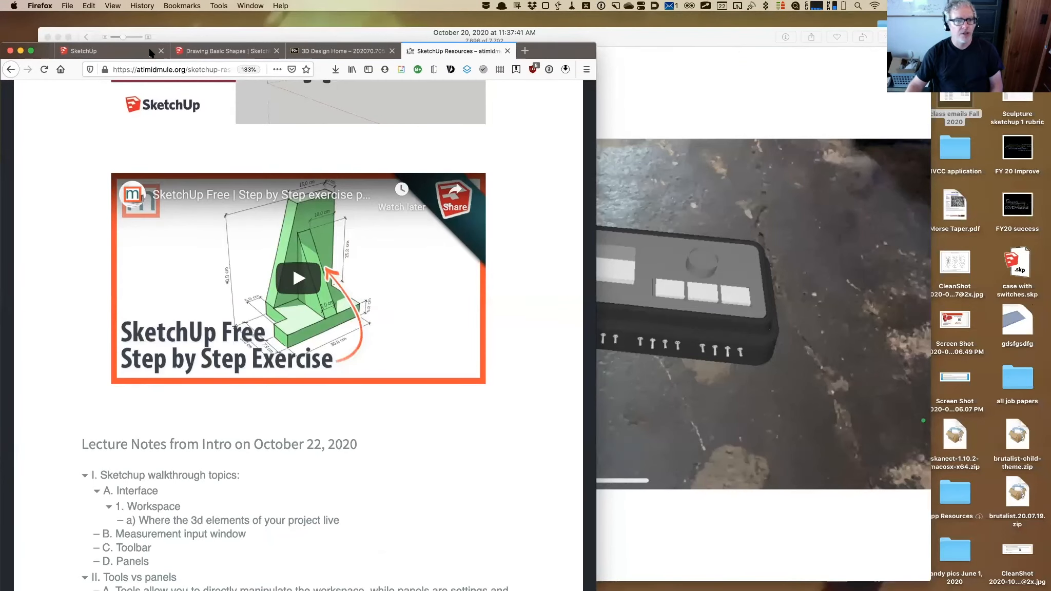
{"action": "double_click", "coordinate": [603, 44]}
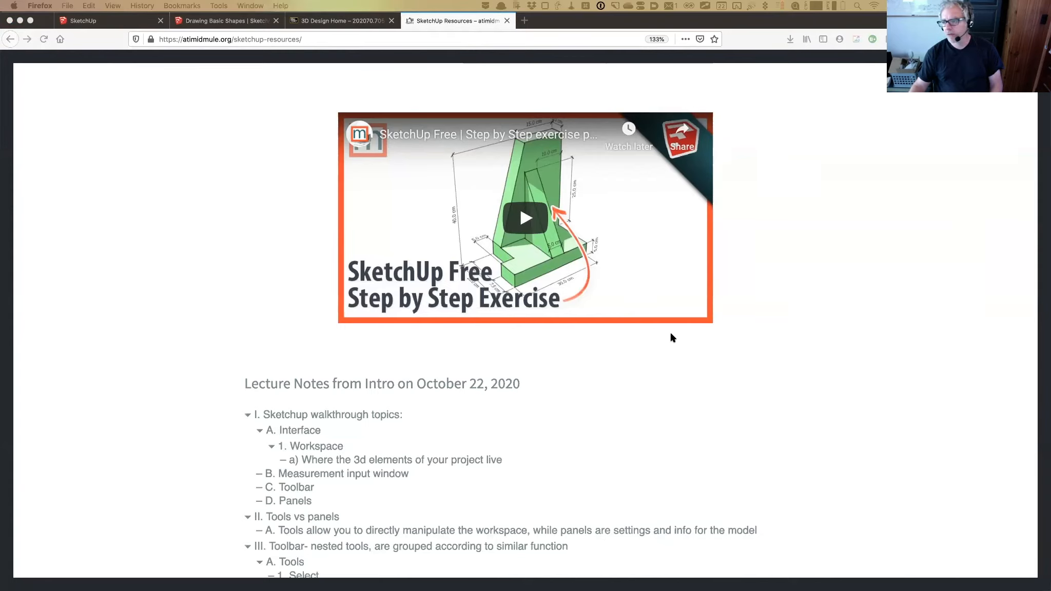
{"action": "scroll", "coordinate": [681, 336], "scroll_direction": "down", "scroll_amount": 10}
{"action": "scroll", "coordinate": [367, 358], "scroll_direction": "up", "scroll_amount": 5}
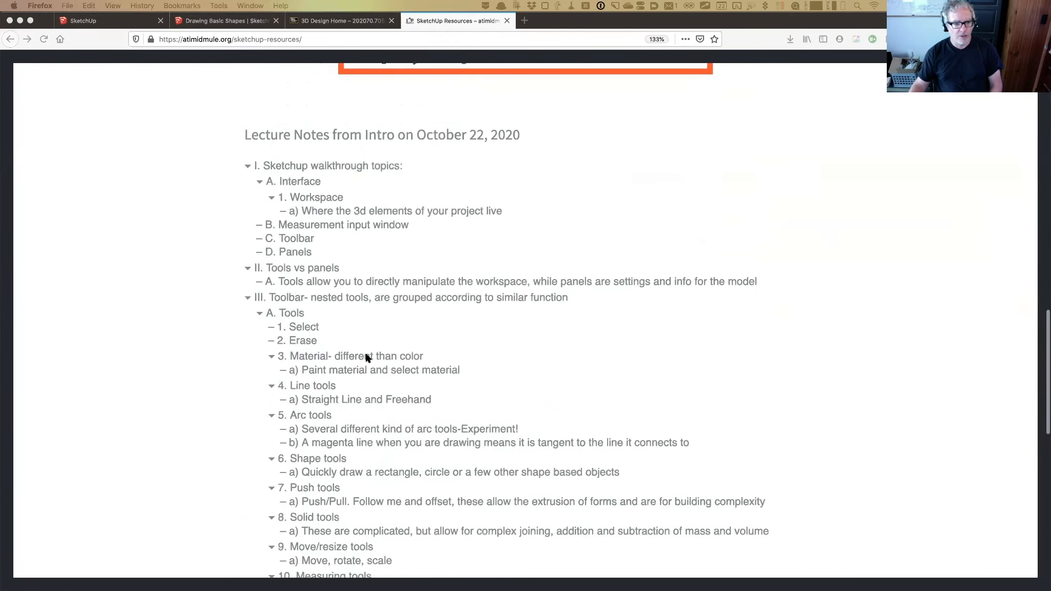
{"action": "scroll", "coordinate": [367, 357], "scroll_direction": "up", "scroll_amount": 1}
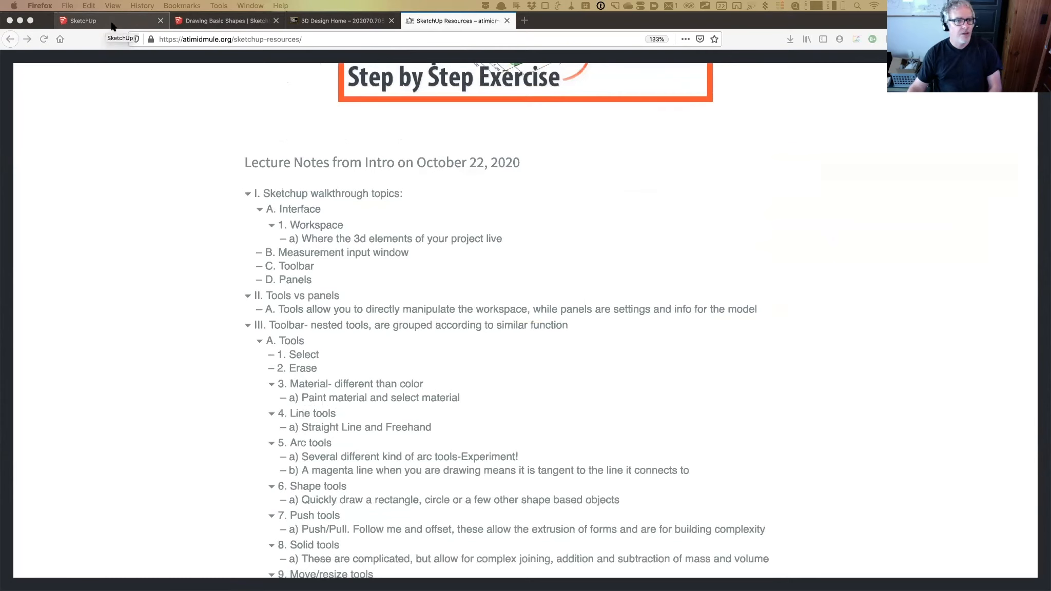
Close the Drawing Basic Shapes help page, switch to SketchUp and go from the Rock model to the home screen.
{"action": "left_click", "coordinate": [210, 22]}
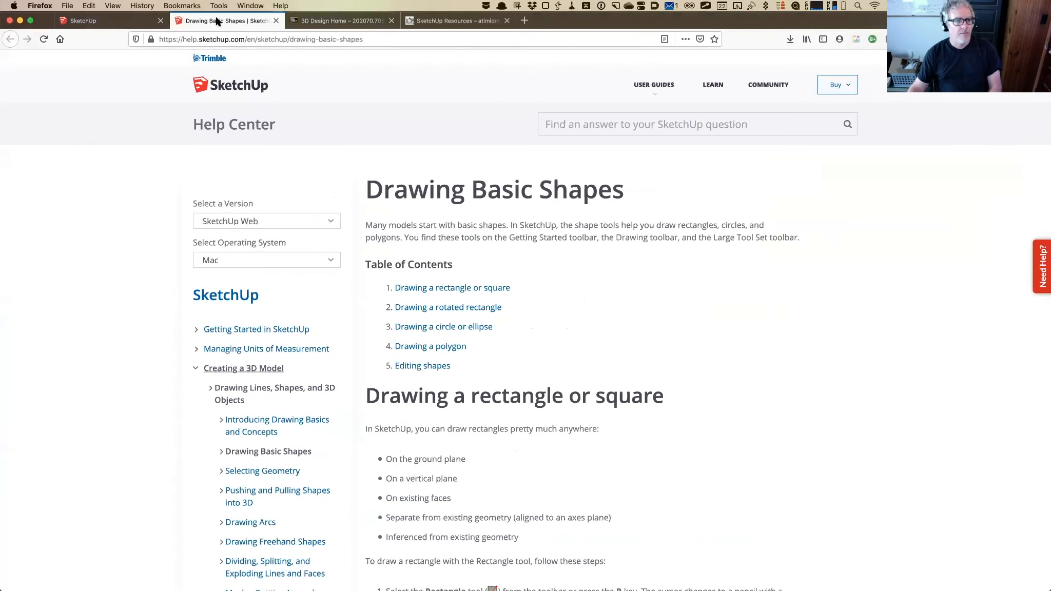
{"action": "left_click", "coordinate": [274, 21]}
{"action": "left_click", "coordinate": [132, 25]}
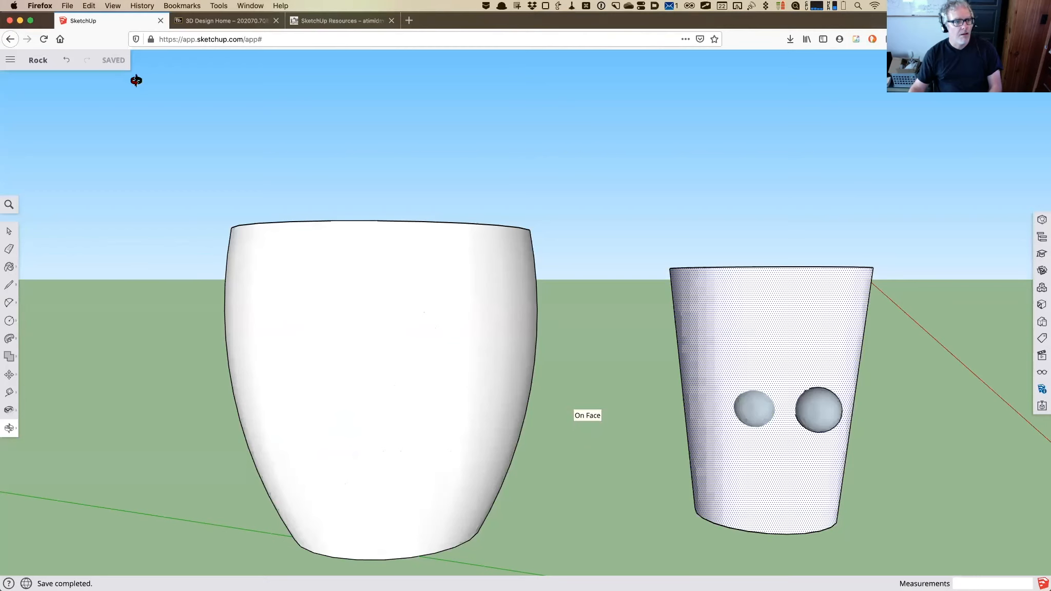
{"action": "left_click", "coordinate": [9, 61]}
{"action": "left_click", "coordinate": [20, 87]}
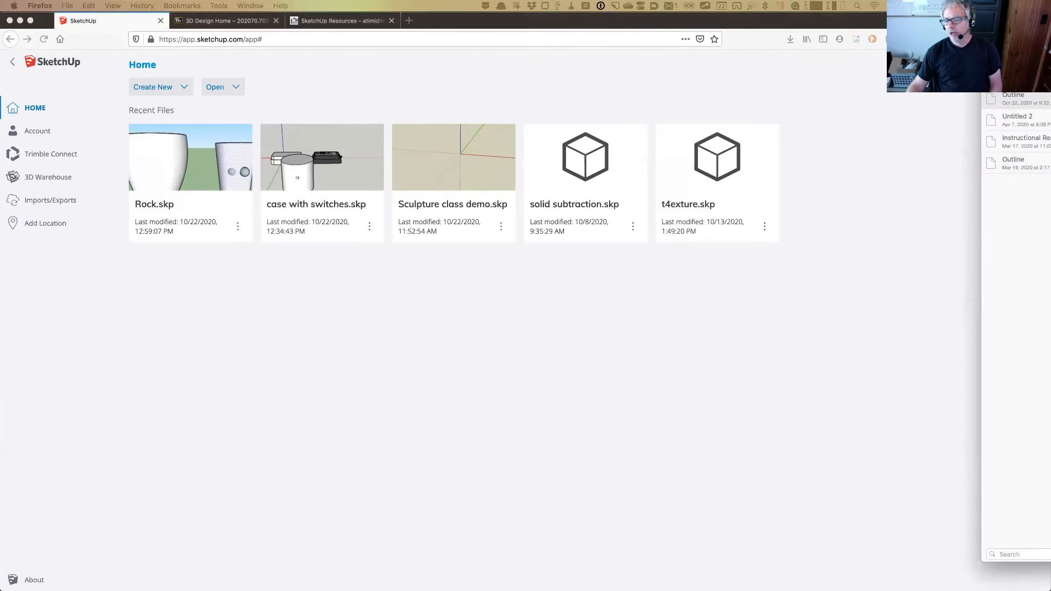
{"action": "left_click", "coordinate": [491, 295]}
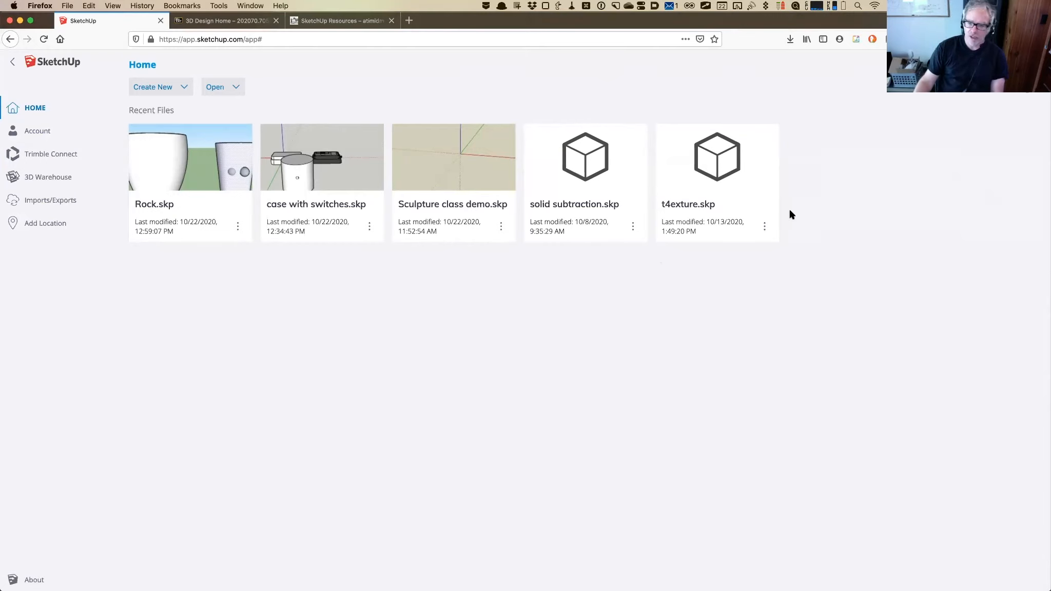
{"action": "key", "text": "F1"}
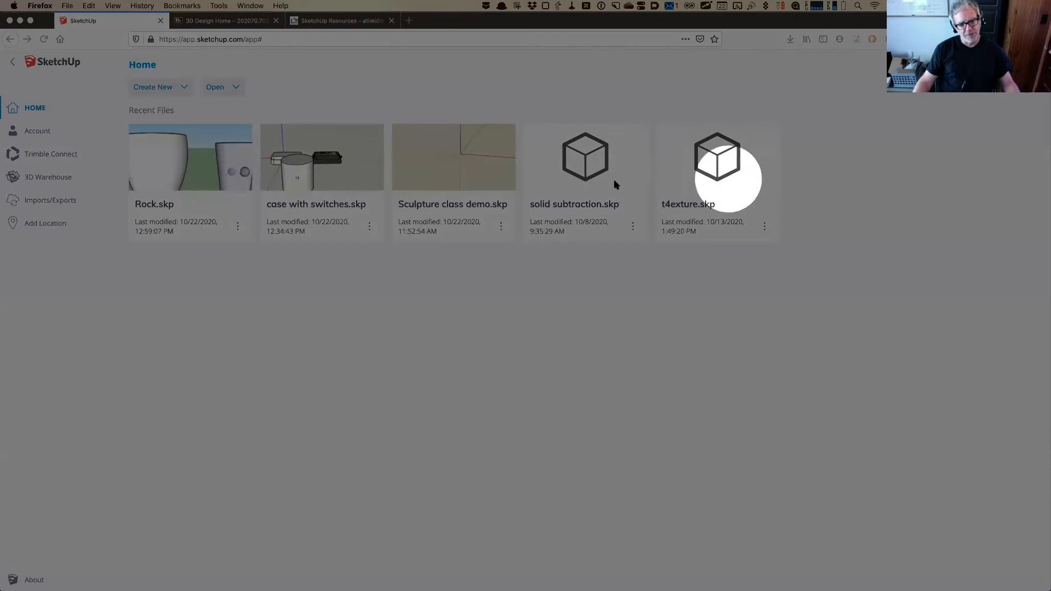
{"action": "key", "text": "F1"}
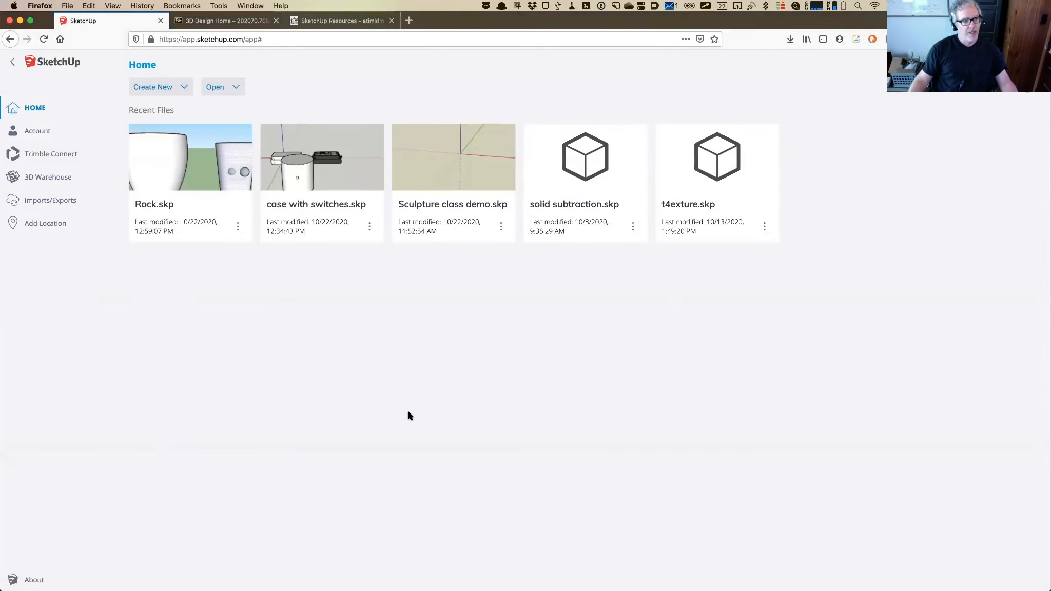
{"action": "key", "text": "F1"}
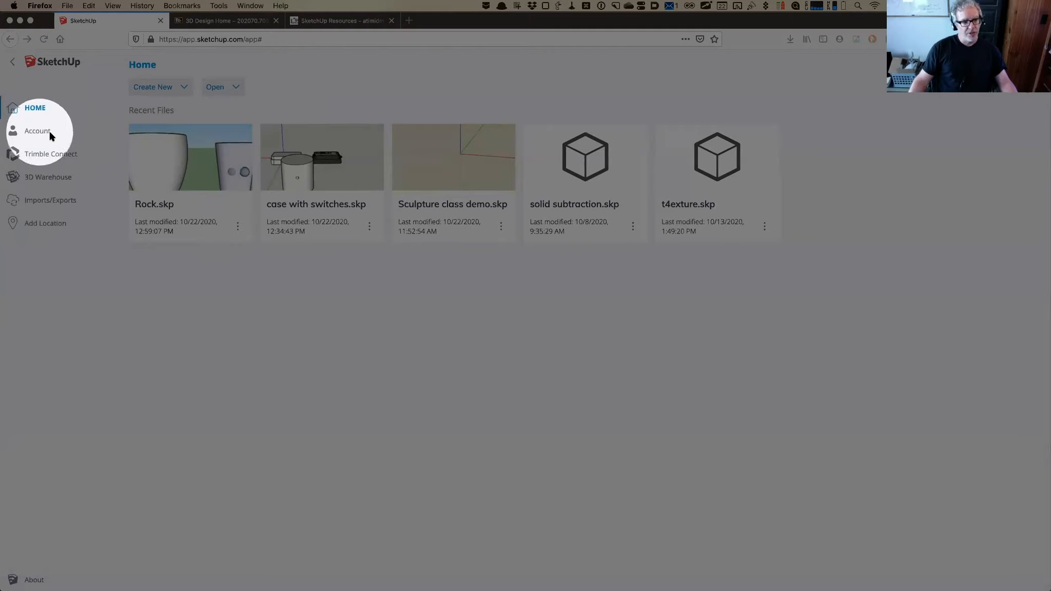
{"action": "key", "text": "F1"}
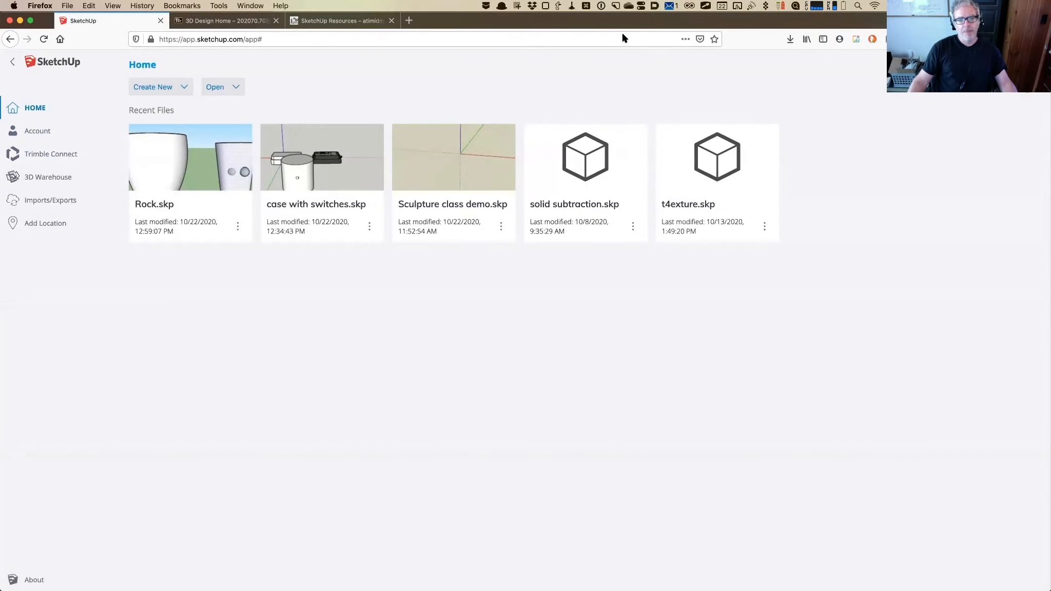
{"action": "key", "text": "F1"}
{"action": "key", "text": "F1"}
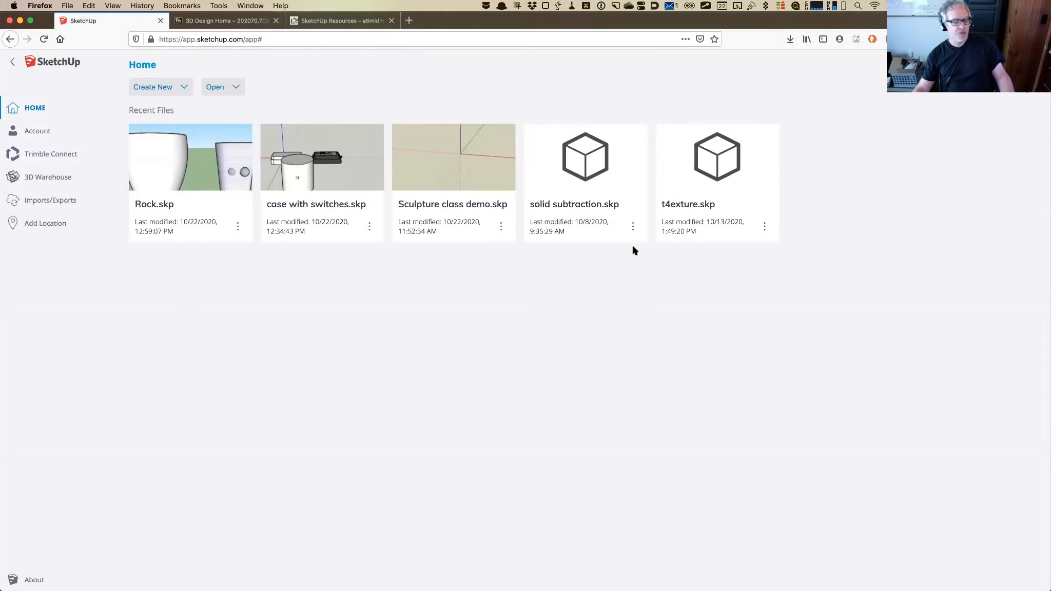
{"action": "key", "text": "F1"}
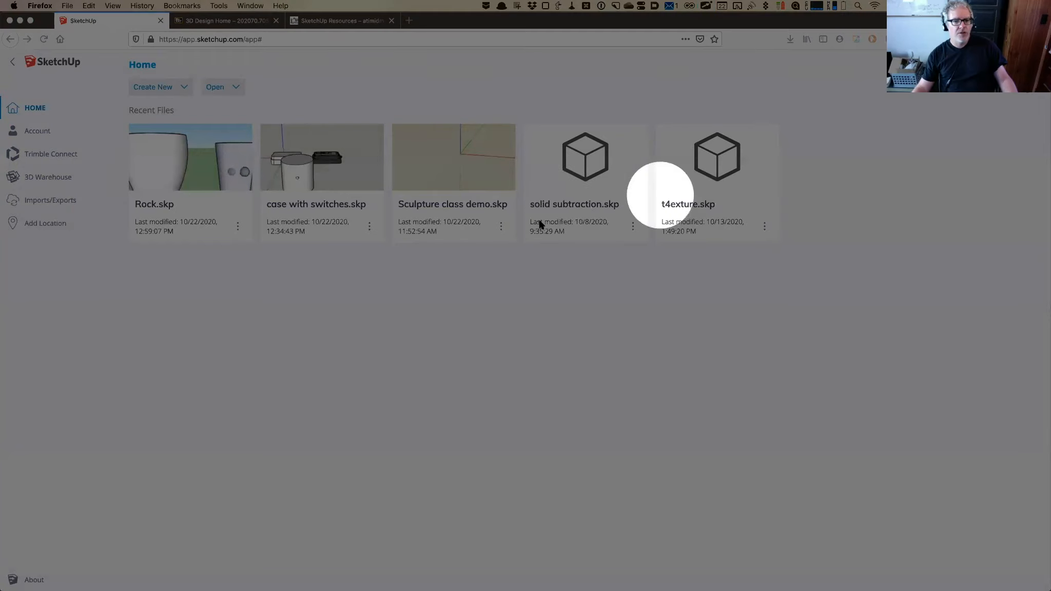
{"action": "key", "text": "F1"}
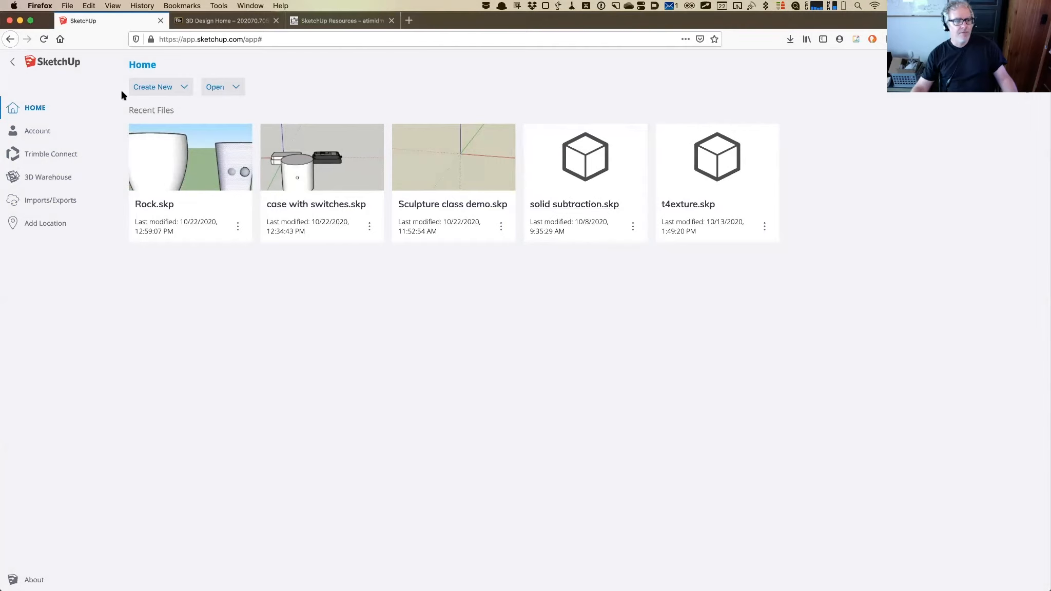
Create a new model from one of the simple templates.
{"action": "left_click", "coordinate": [151, 88]}
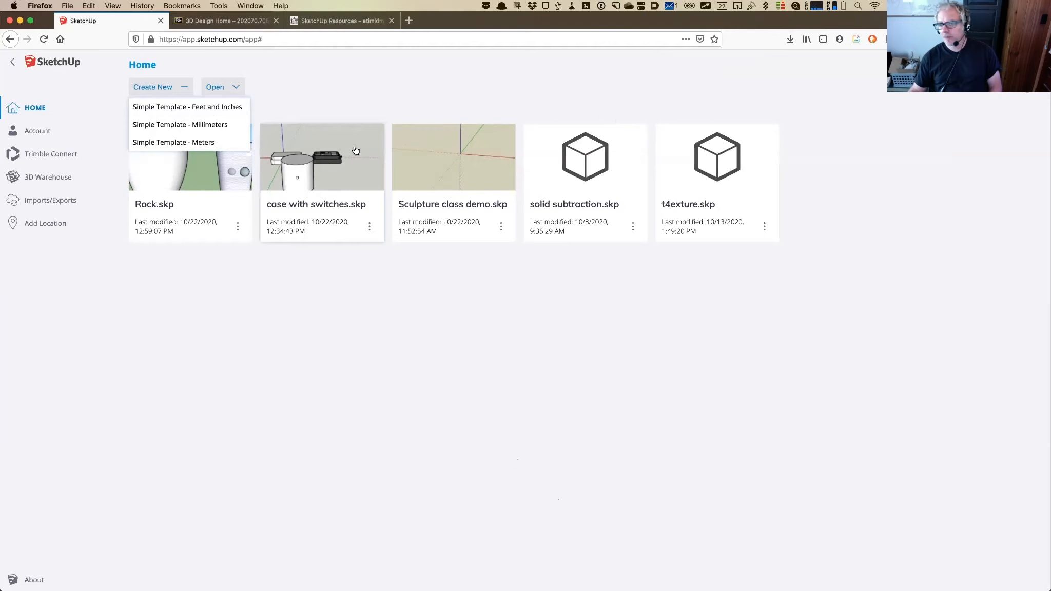
{"action": "mouse_move", "coordinate": [527, 575]}
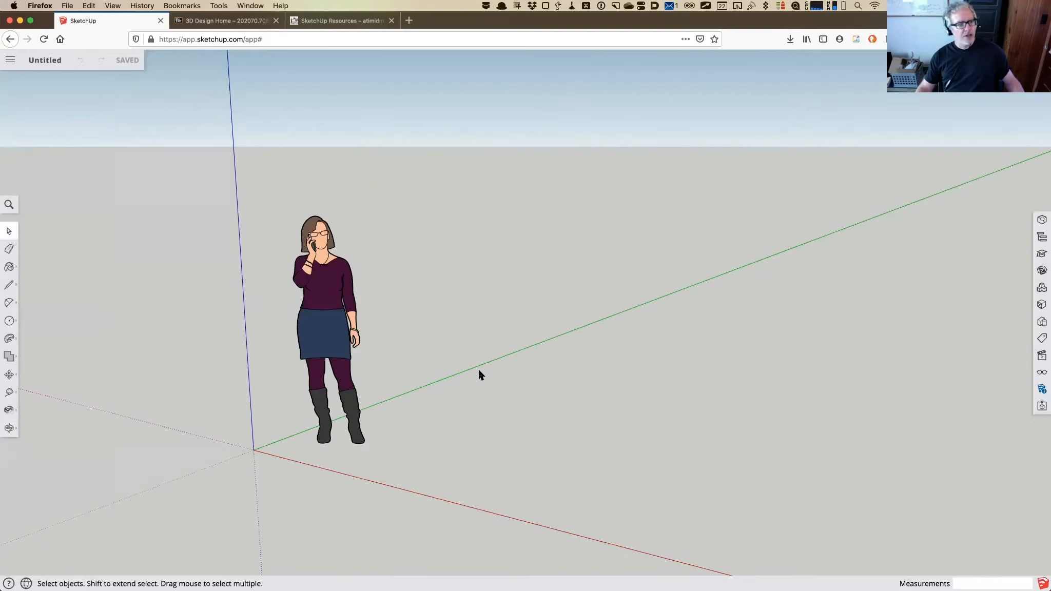
{"action": "scroll", "coordinate": [478, 374], "scroll_direction": "down", "scroll_amount": 5}
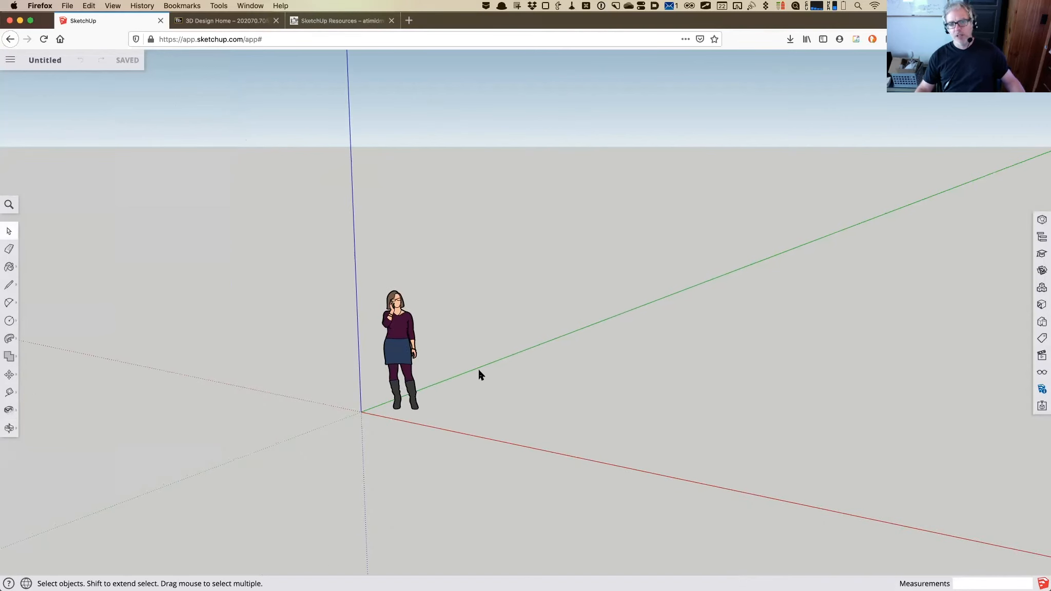
{"action": "key", "text": "ctrl+shift+Tab"}
{"action": "key", "text": "Escape"}
{"action": "key", "text": "o"}
{"action": "left_click_drag", "start_coordinate": [370, 451], "coordinate": [441, 429]}
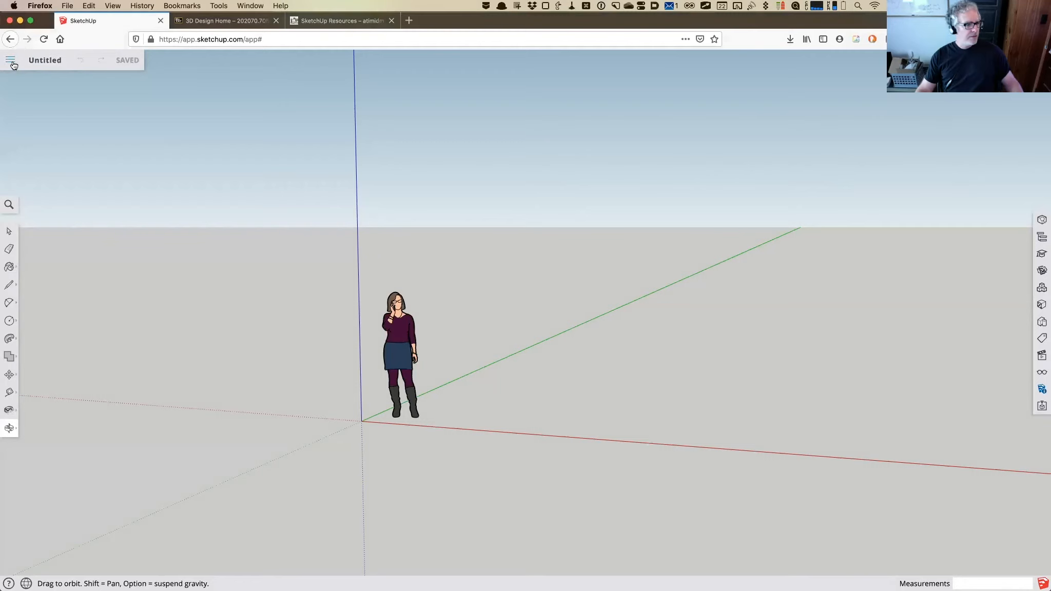
{"action": "left_click", "coordinate": [10, 60]}
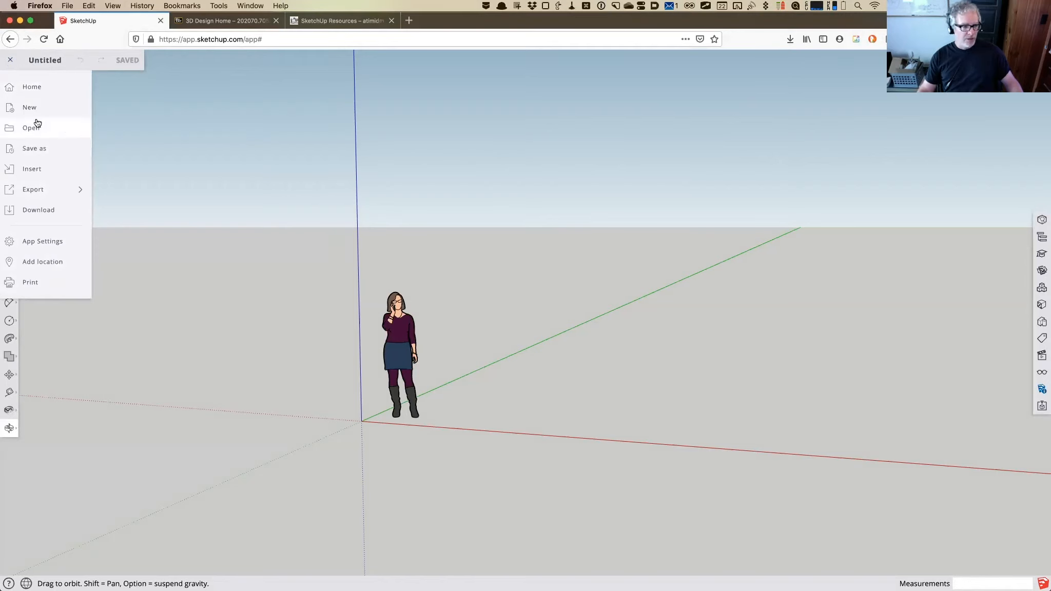
{"action": "mouse_move", "coordinate": [27, 185]}
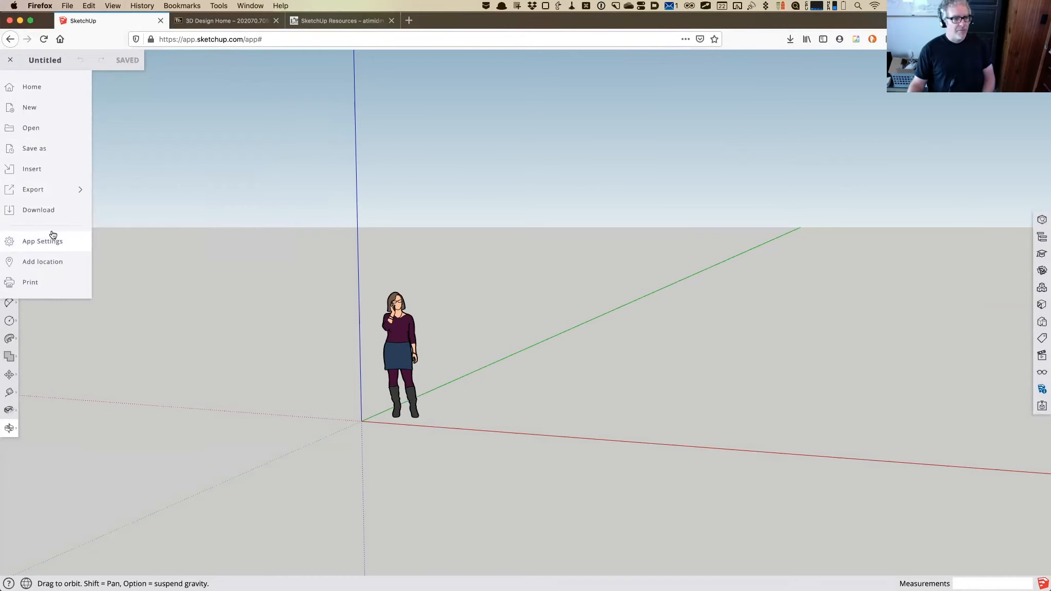
{"action": "left_click", "coordinate": [11, 62]}
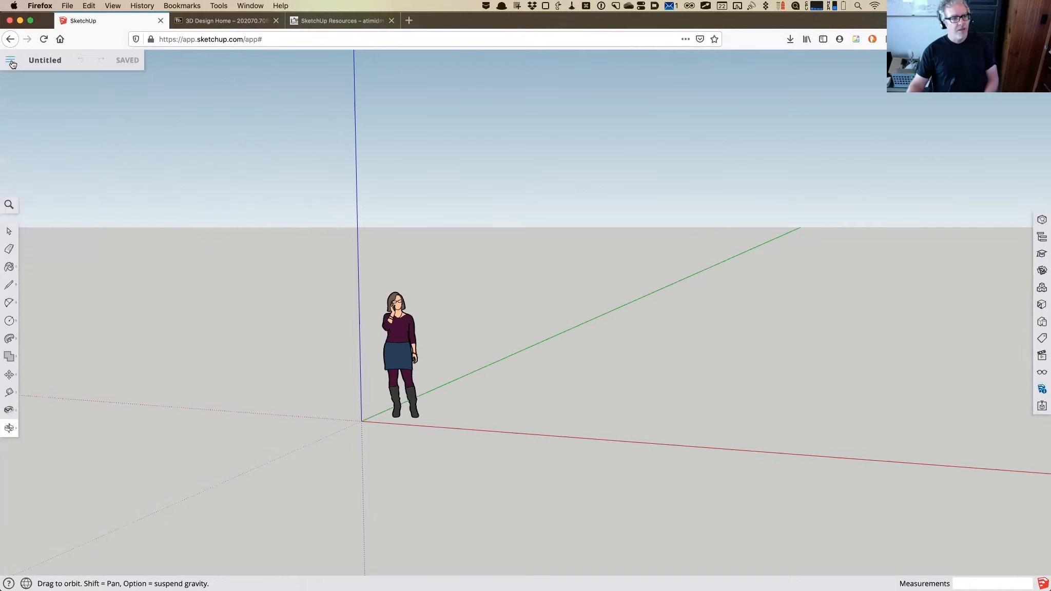
Save the untitled model in the SketchUp project folder under the name "3d class demo".
{"action": "left_click", "coordinate": [41, 60]}
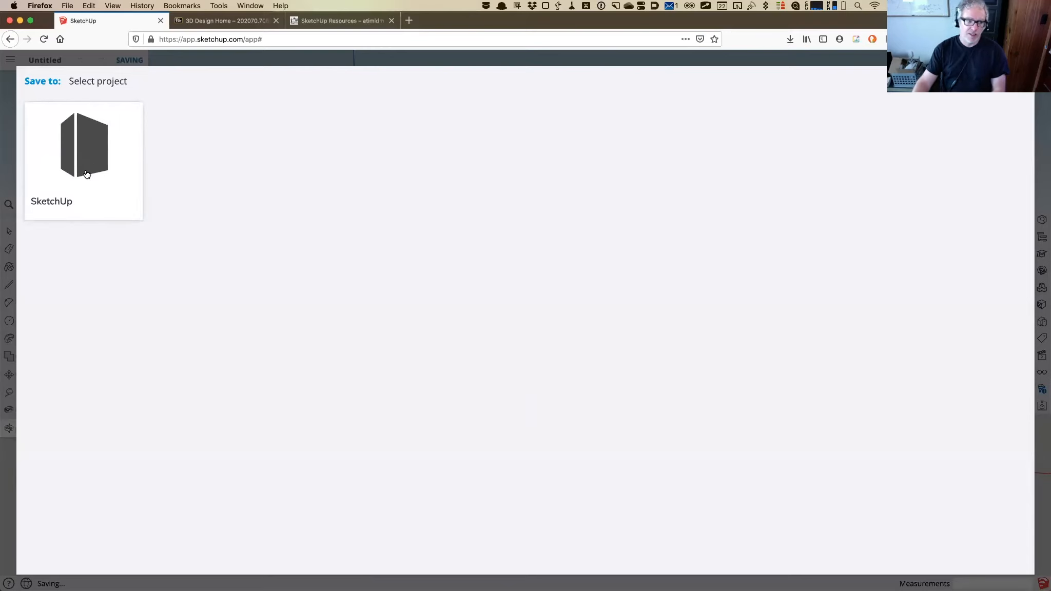
{"action": "left_click", "coordinate": [103, 175]}
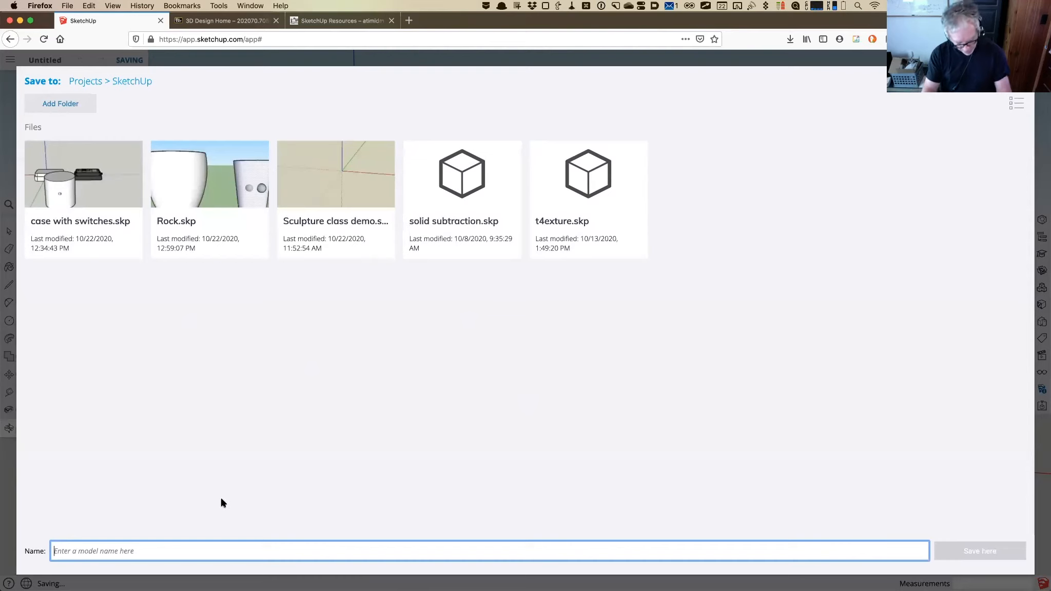
{"action": "type", "text": "3"}
{"action": "key", "text": "super+f"}
{"action": "type", "text": "D class"}
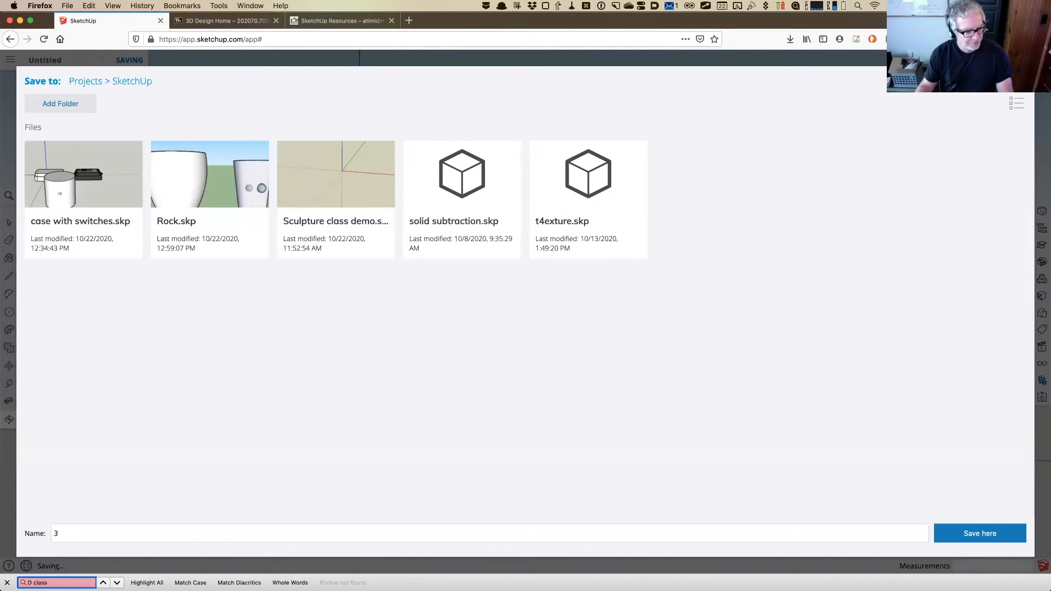
{"action": "left_click", "coordinate": [93, 534]}
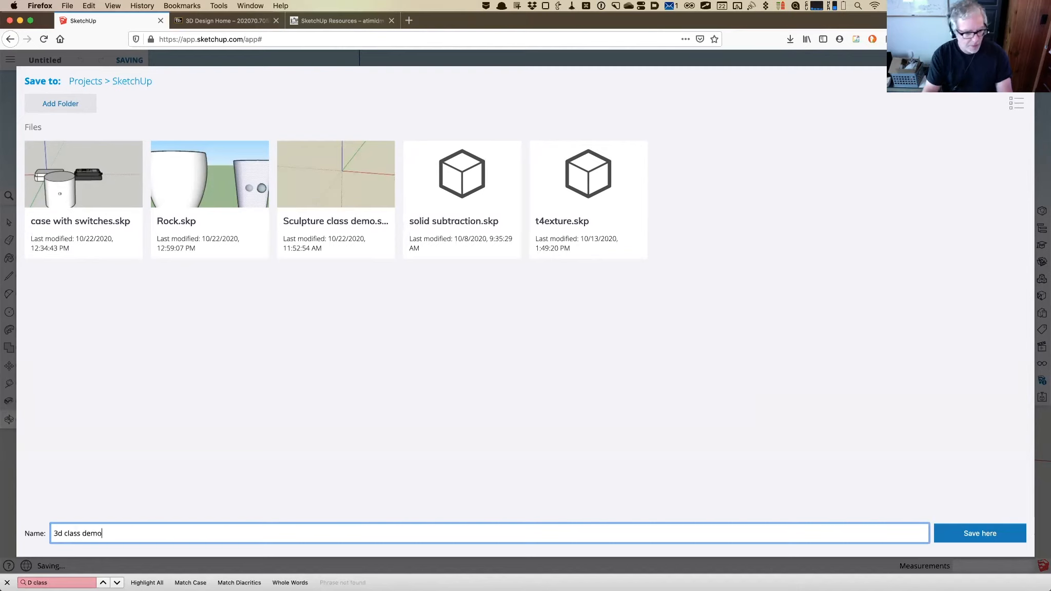
{"action": "left_click", "coordinate": [995, 534]}
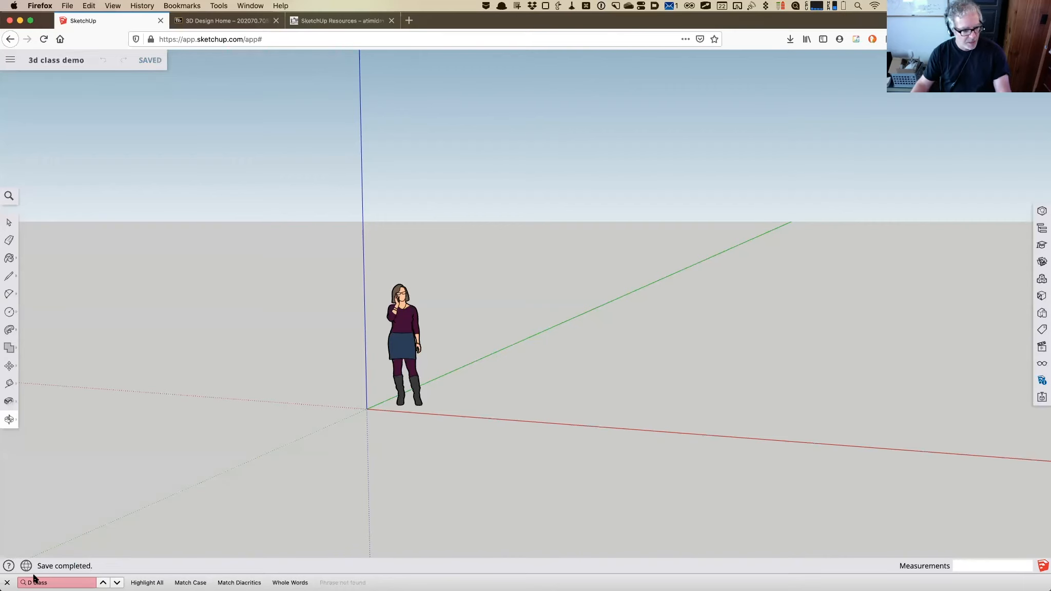
{"action": "left_click", "coordinate": [9, 583]}
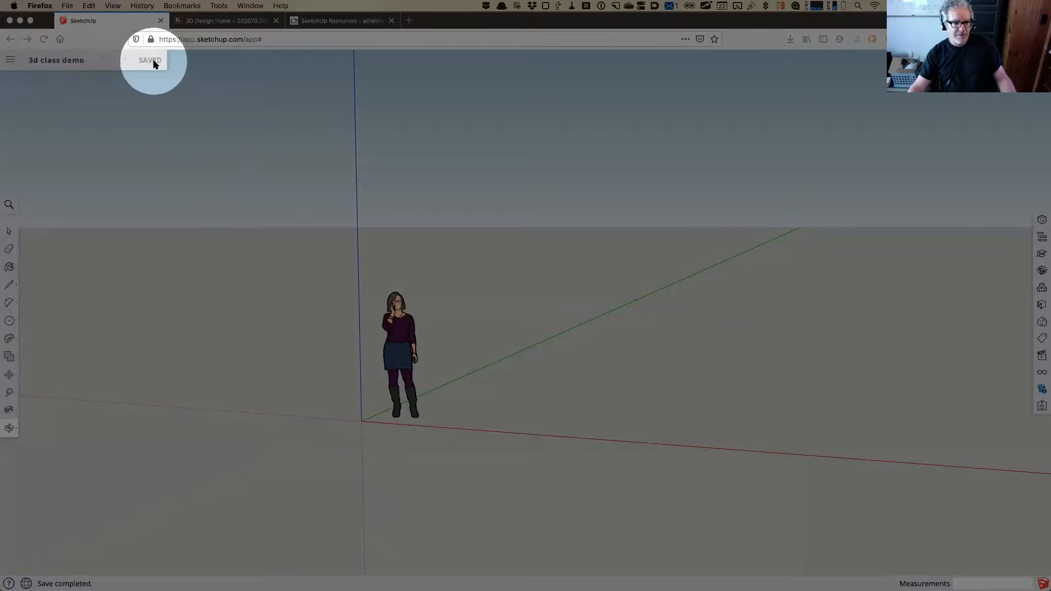
{"action": "key", "text": "Escape"}
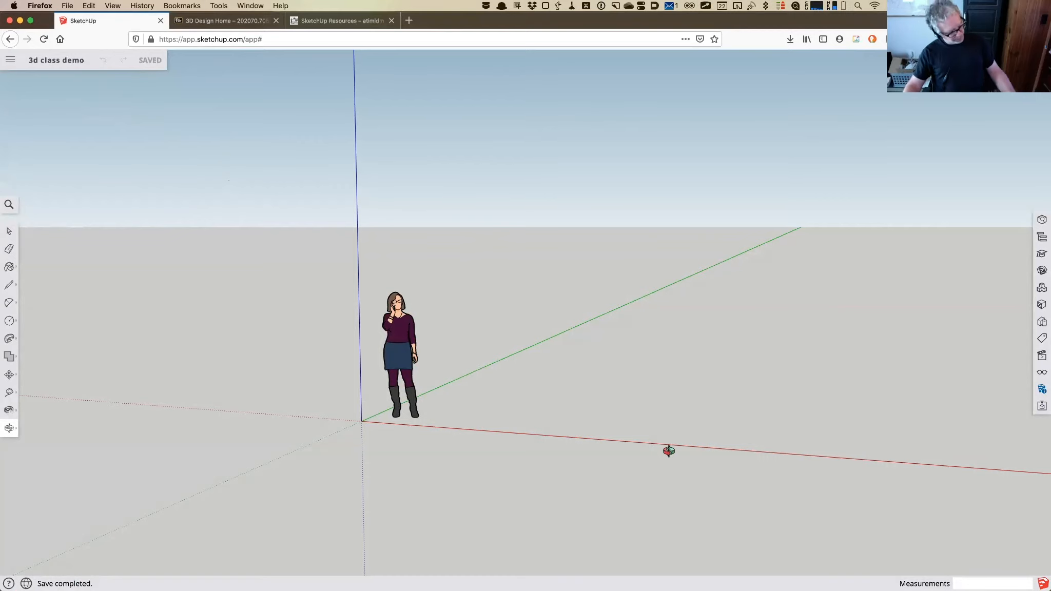
{"action": "key", "text": "ctrl+Tab"}
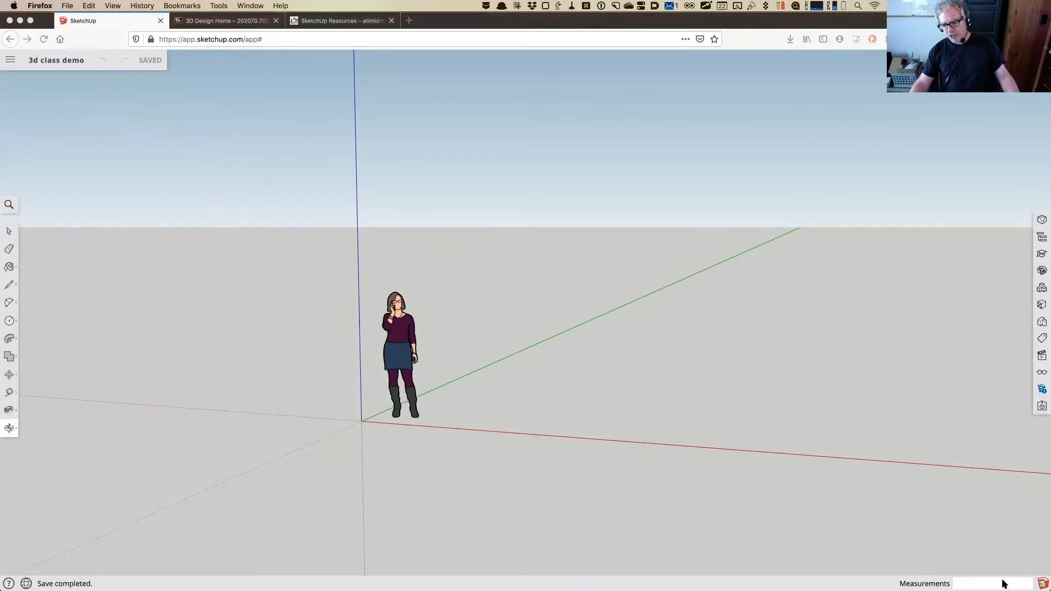
{"action": "key", "text": "F1"}
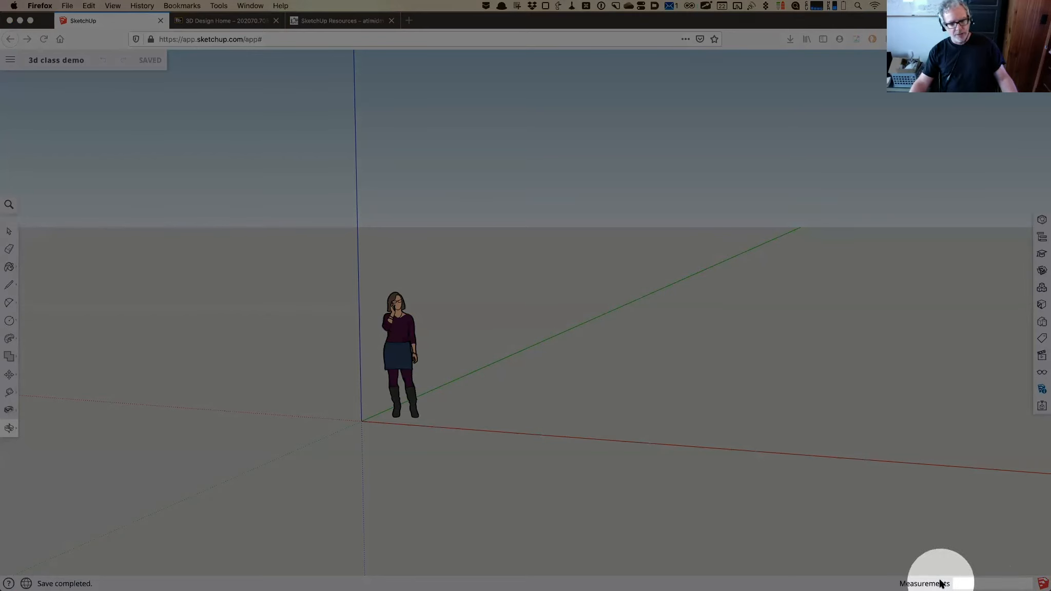
{"action": "key", "text": "F1"}
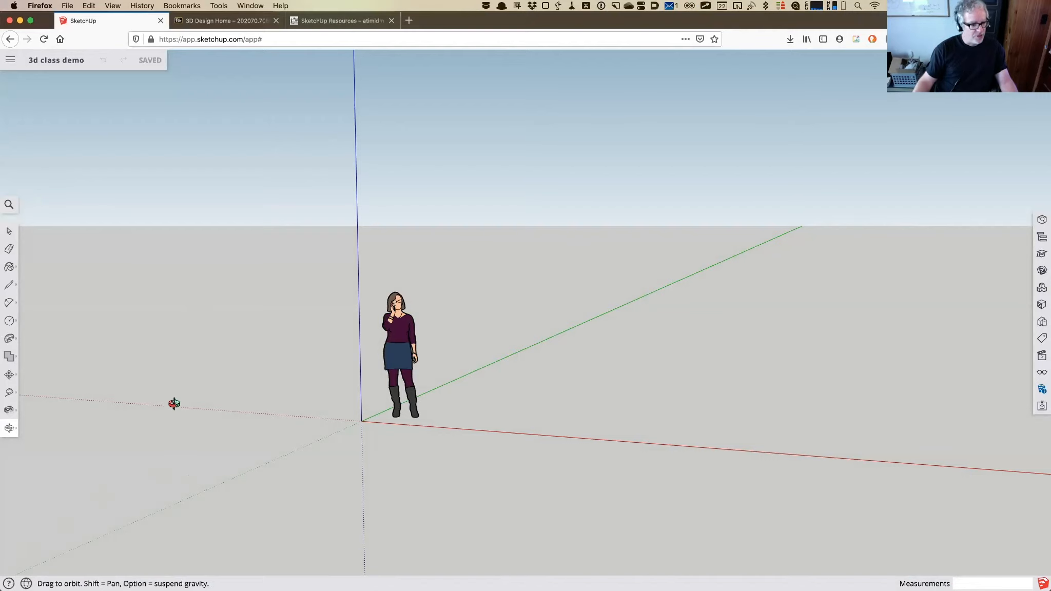
Select the standing figure with a selection window, then clear the selection.
{"action": "left_click_drag", "start_coordinate": [265, 428], "coordinate": [186, 355]}
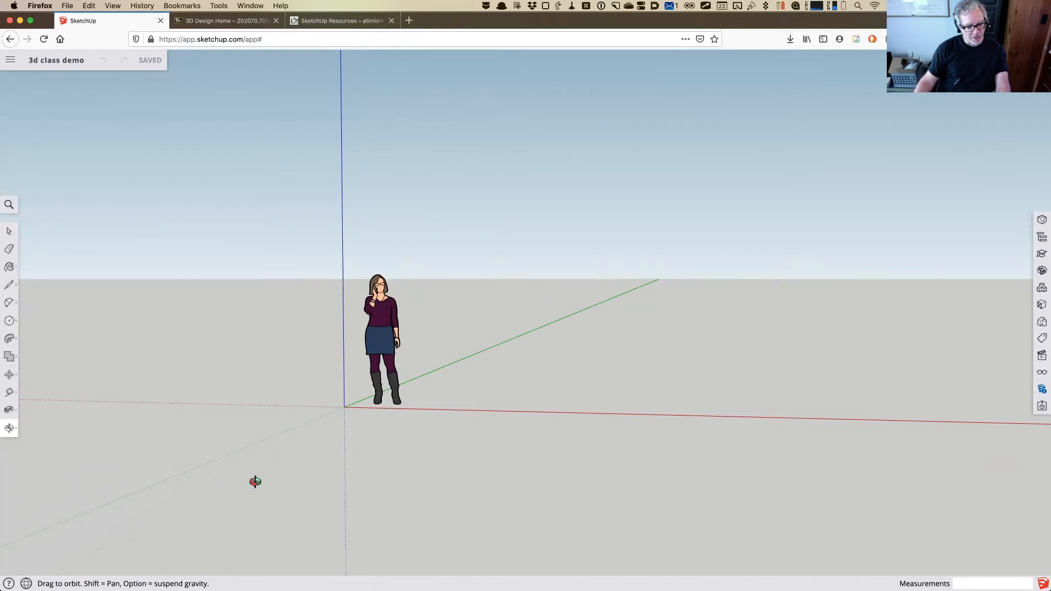
{"action": "left_click_drag", "start_coordinate": [253, 427], "coordinate": [258, 451]}
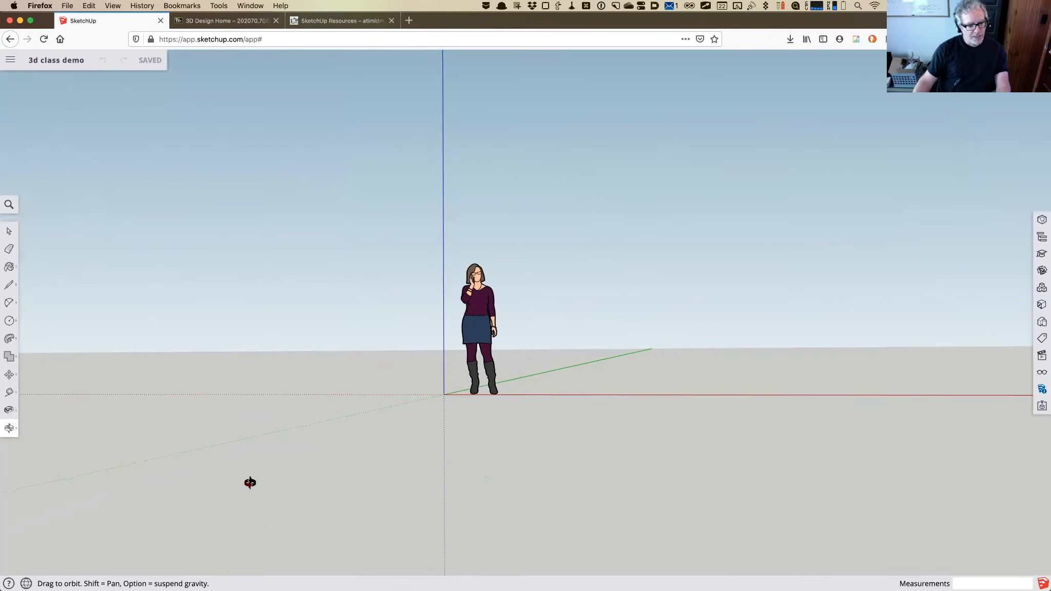
{"action": "left_click", "coordinate": [8, 232]}
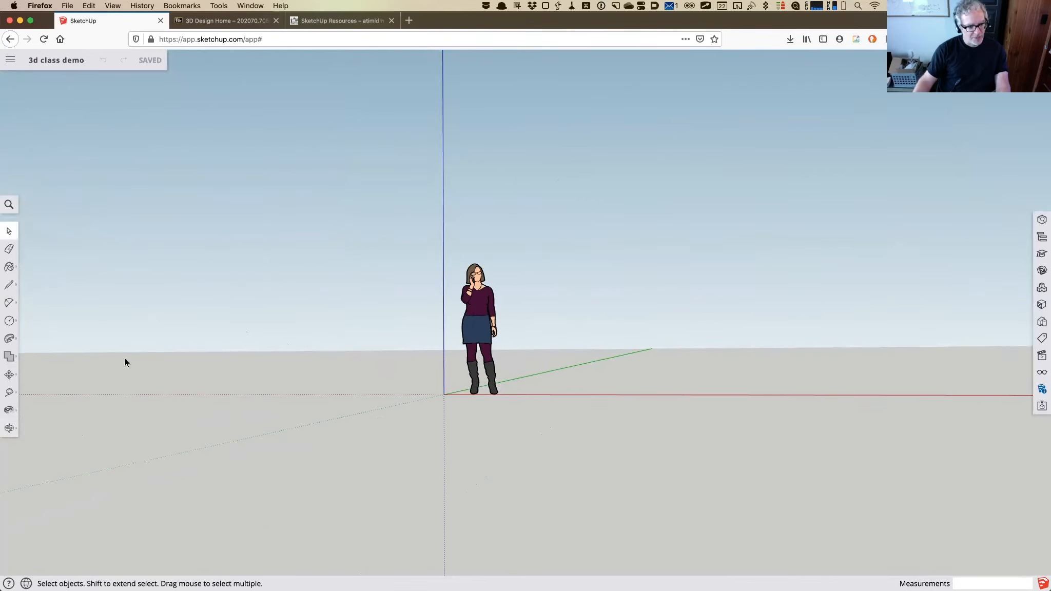
{"action": "left_click_drag", "start_coordinate": [402, 237], "coordinate": [580, 442]}
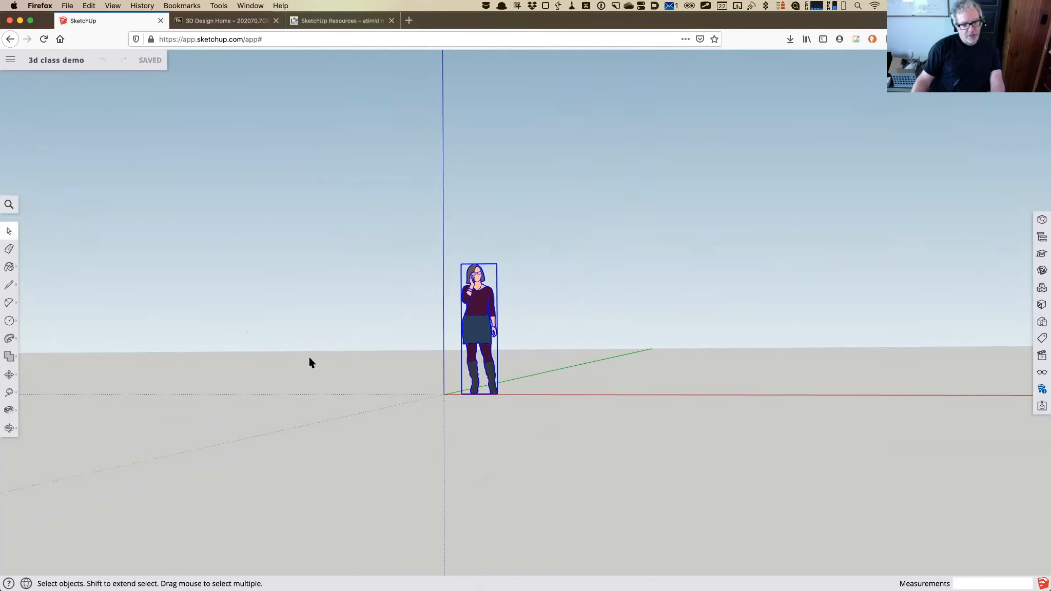
{"action": "left_click", "coordinate": [369, 383]}
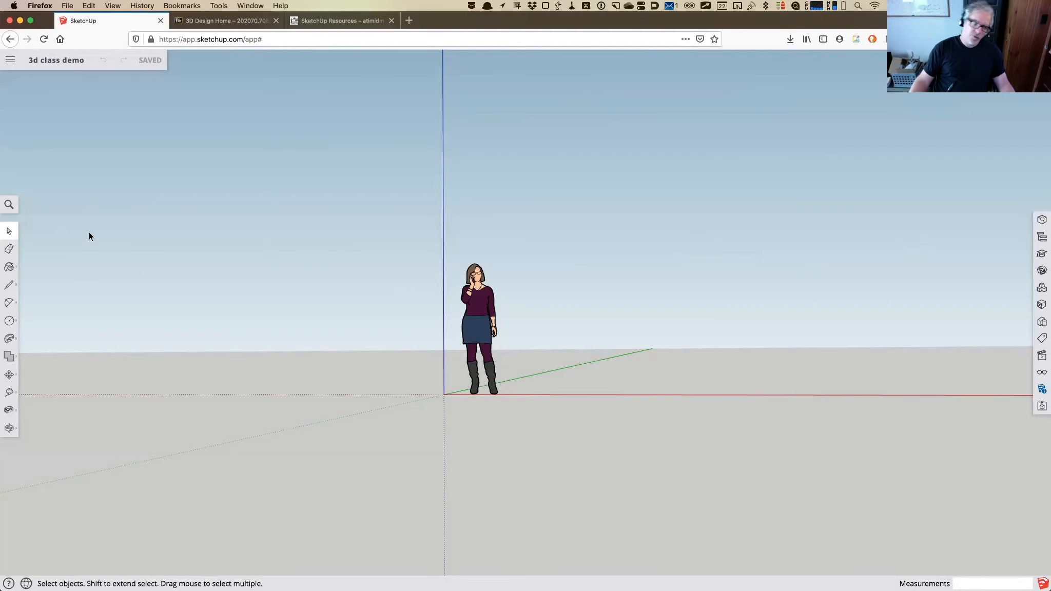
{"action": "scroll", "coordinate": [89, 235], "scroll_direction": "up", "scroll_amount": 1}
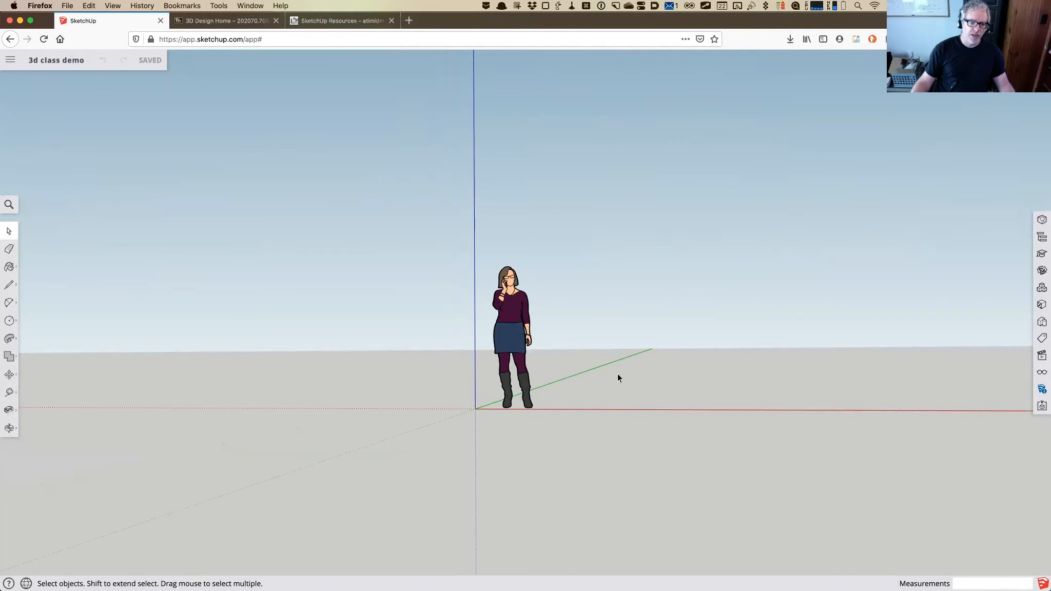
Activate the Paint tool to view its material library, then close the materials list.
{"action": "left_click", "coordinate": [9, 267]}
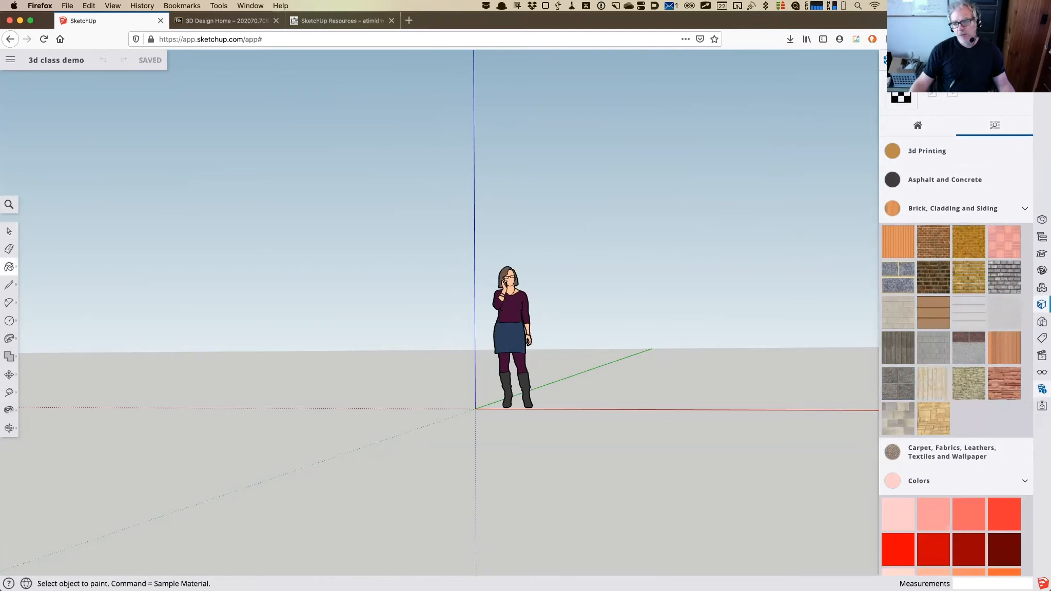
{"action": "left_click", "coordinate": [1042, 389]}
{"action": "left_click", "coordinate": [1043, 389]}
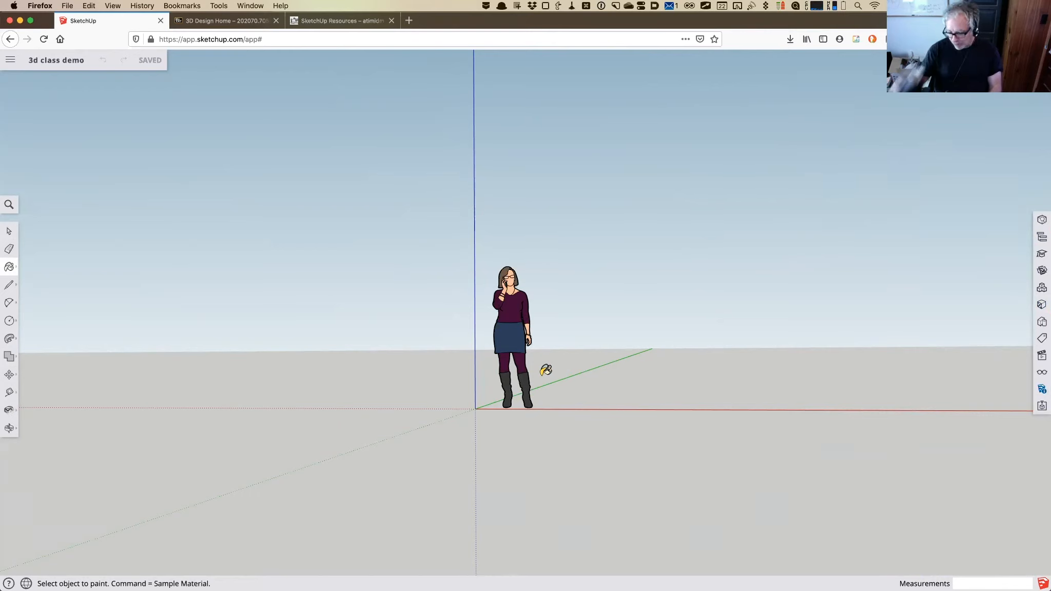
Orbit to a higher viewpoint over the ground plane and select the standing figure.
{"action": "key", "text": "o"}
{"action": "left_click_drag", "start_coordinate": [435, 357], "coordinate": [394, 457]}
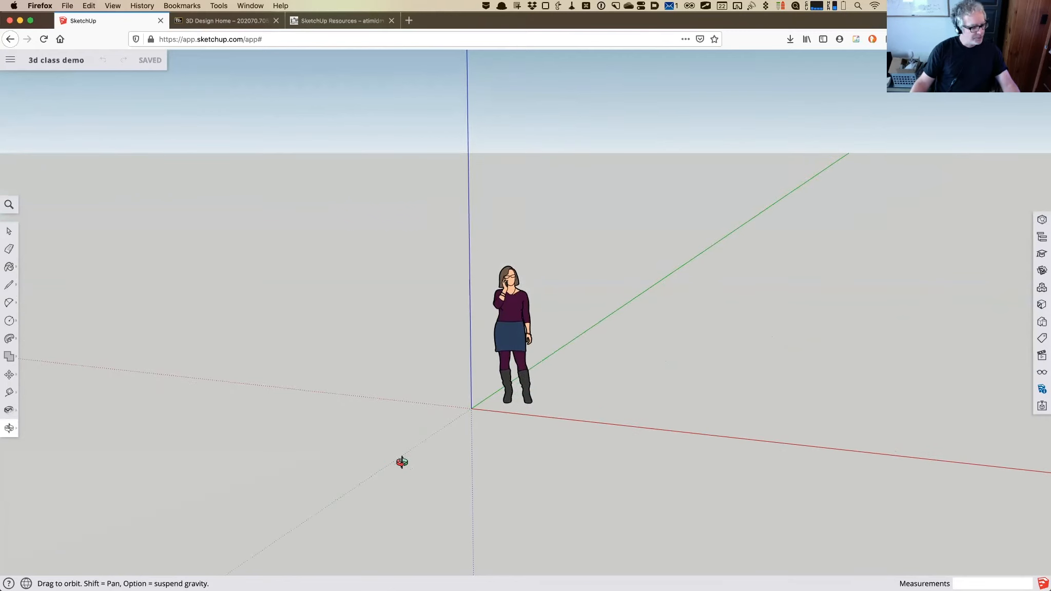
{"action": "key", "text": "space"}
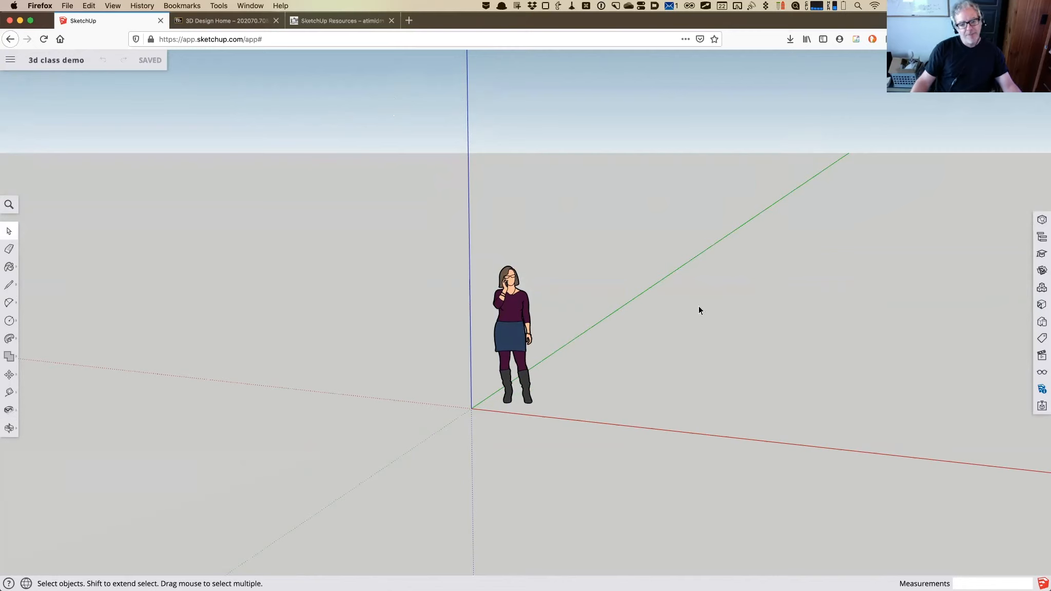
{"action": "left_click", "coordinate": [521, 316]}
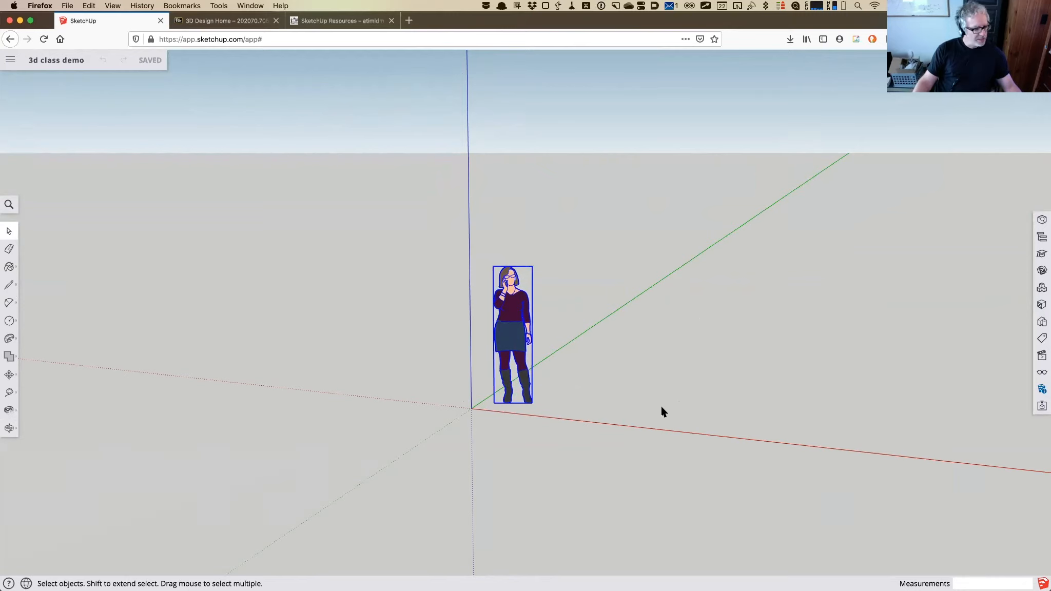
Orbit around the selected figure and axes from several angles, zoom out, and return to the Select tool.
{"action": "key", "text": "o"}
{"action": "left_click_drag", "start_coordinate": [495, 449], "coordinate": [579, 475]}
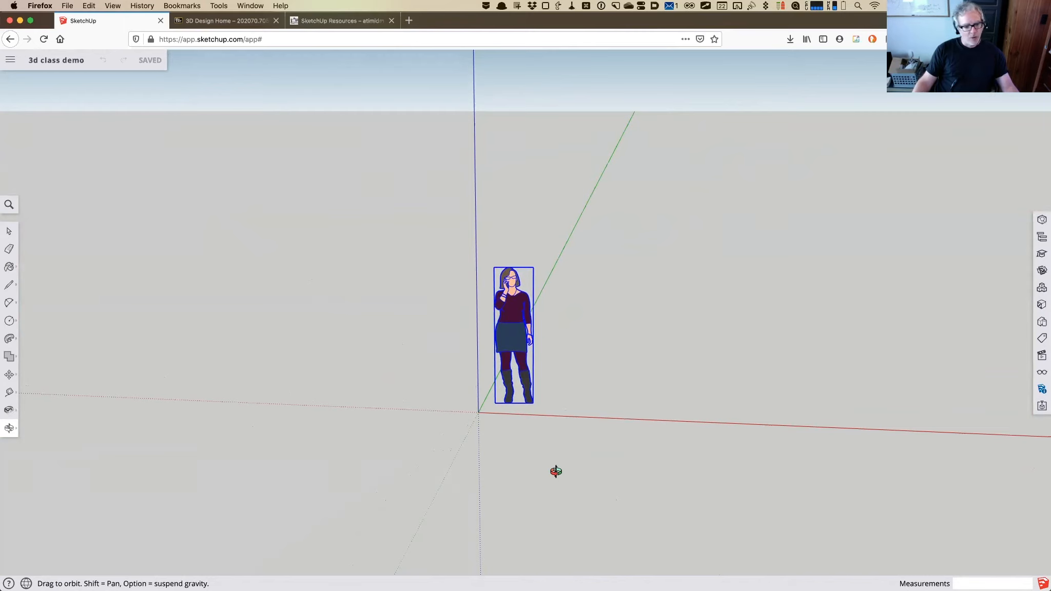
{"action": "mouse_move", "coordinate": [561, 469]}
{"action": "left_mouse_down"}
{"action": "mouse_move", "coordinate": [560, 458]}
{"action": "mouse_move", "coordinate": [654, 404]}
{"action": "mouse_move", "coordinate": [597, 500]}
{"action": "mouse_move", "coordinate": [474, 481]}
{"action": "mouse_move", "coordinate": [562, 481]}
{"action": "left_mouse_up"}
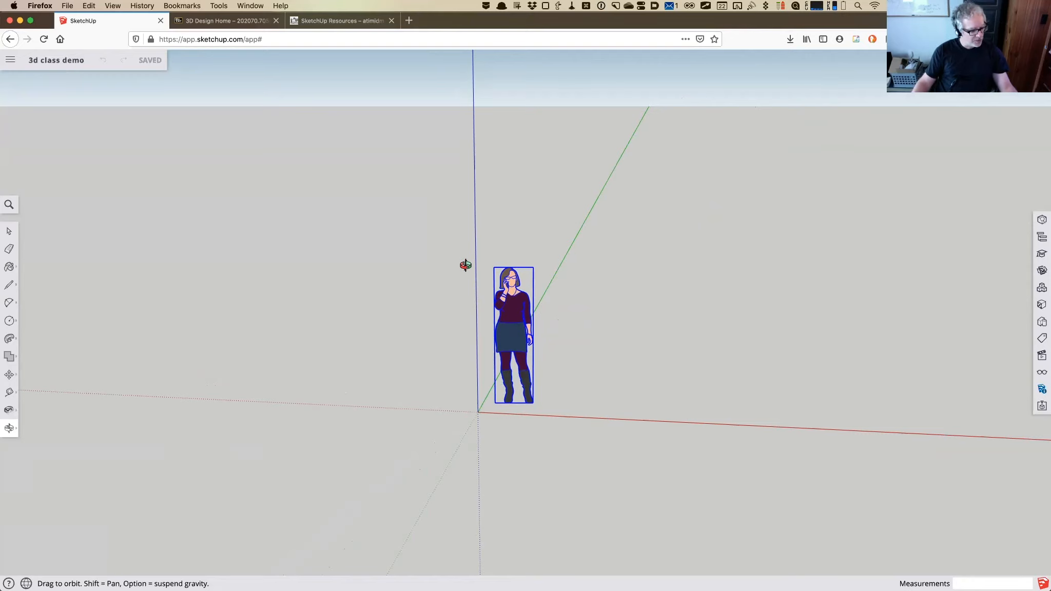
{"action": "left_click_drag", "start_coordinate": [414, 418], "coordinate": [563, 192]}
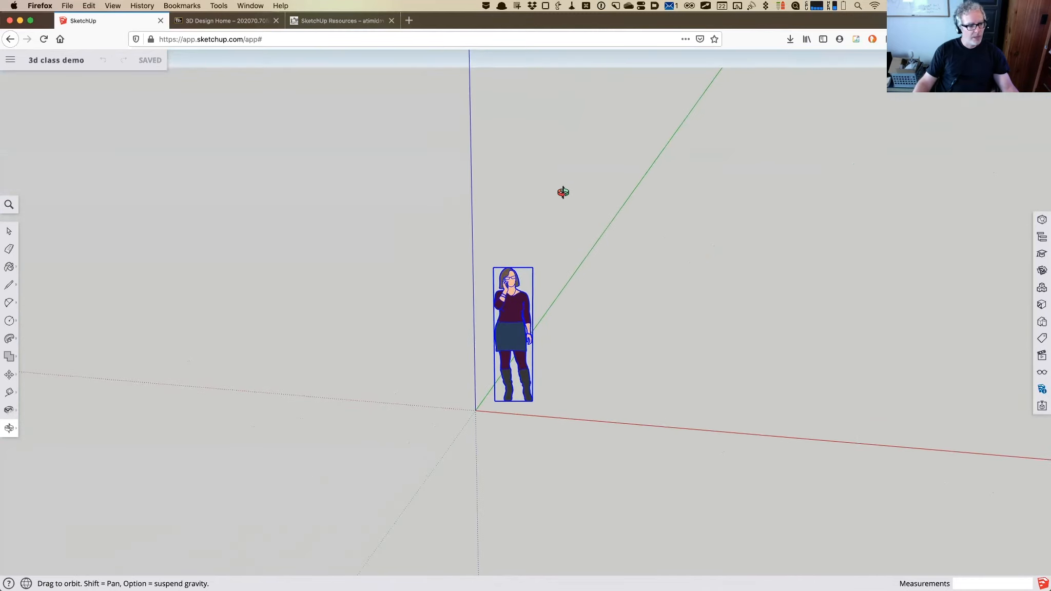
{"action": "left_click_drag", "start_coordinate": [469, 317], "coordinate": [747, 371]}
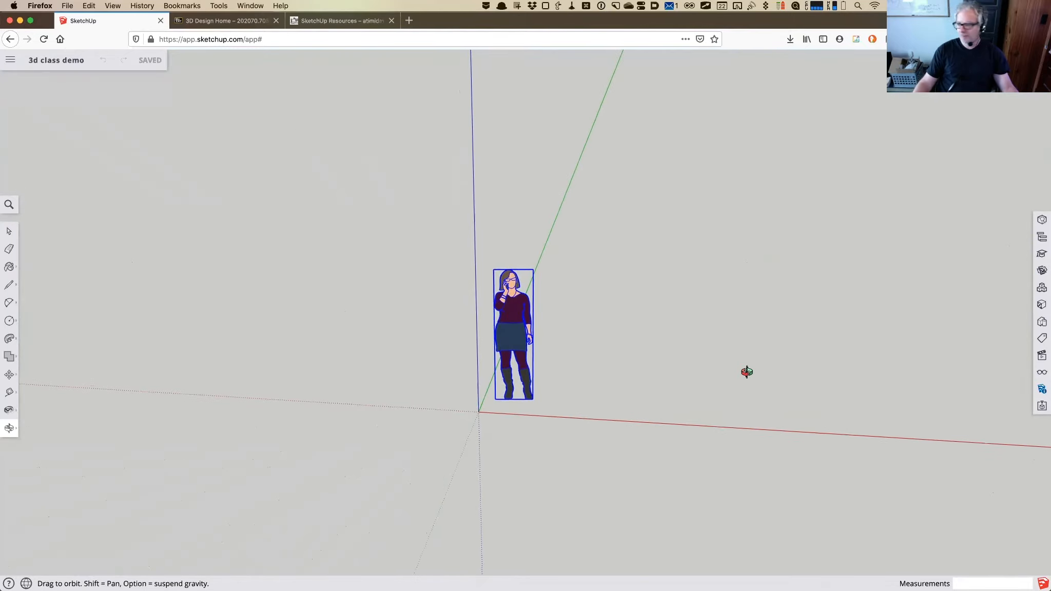
{"action": "scroll", "coordinate": [747, 372], "scroll_direction": "down", "scroll_amount": 4}
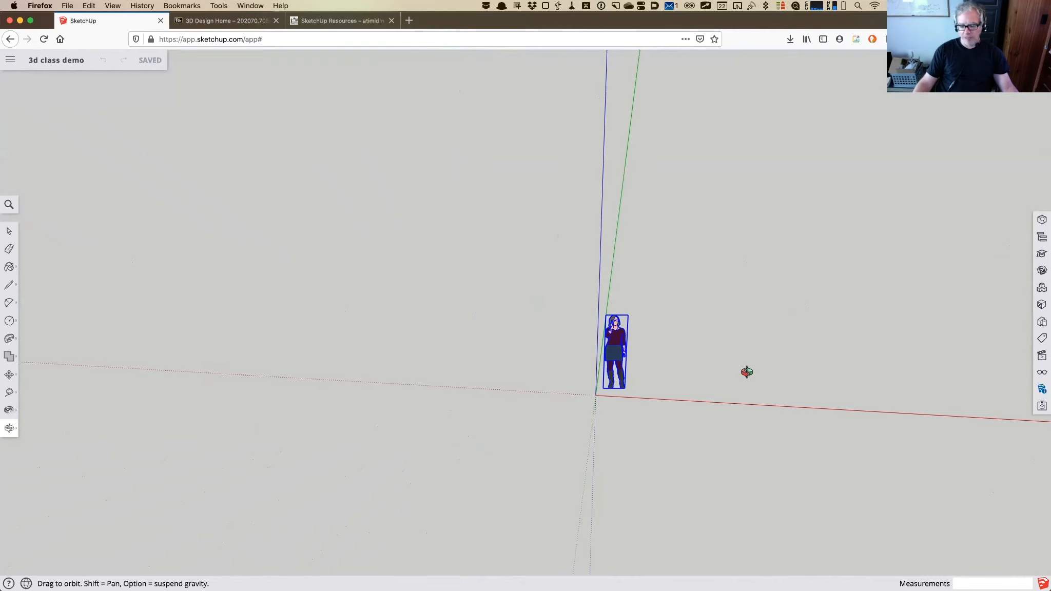
{"action": "left_click_drag", "start_coordinate": [773, 371], "coordinate": [544, 385]}
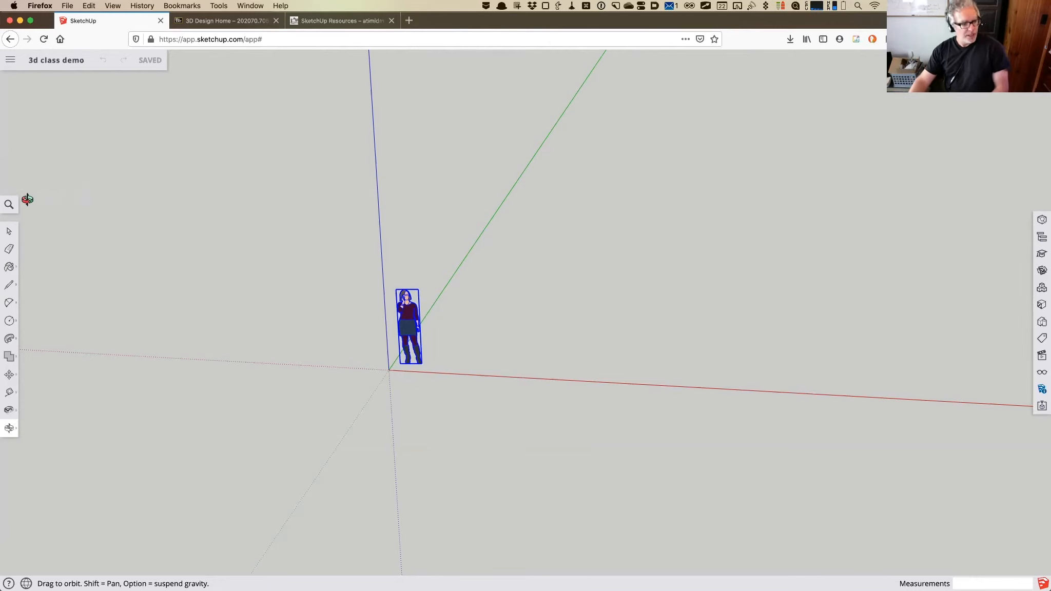
{"action": "key", "text": "space"}
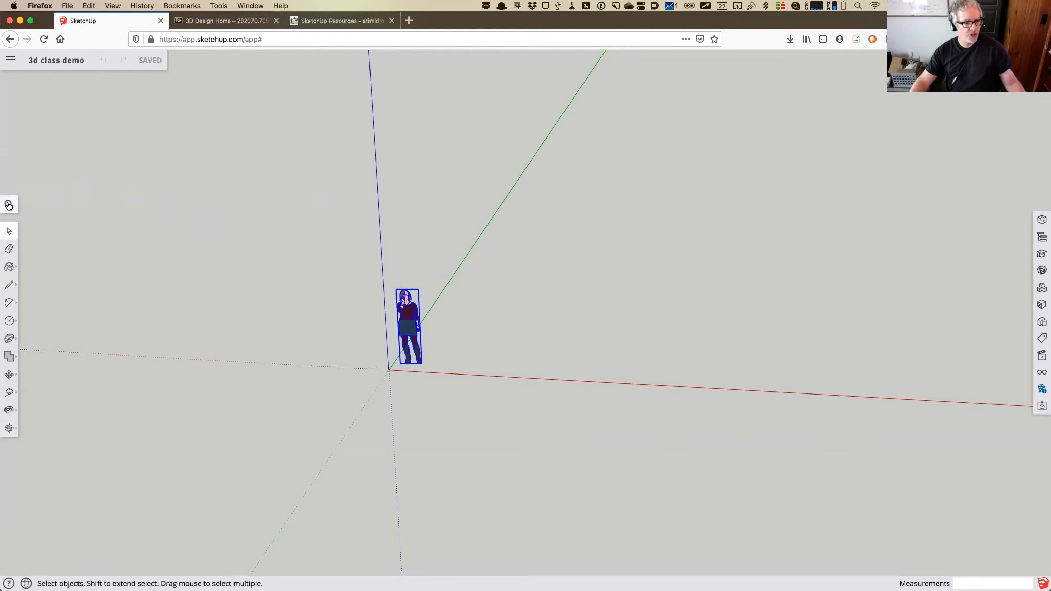
Search the available commands for "line", expand the full results, and close the search.
{"action": "left_click", "coordinate": [9, 204]}
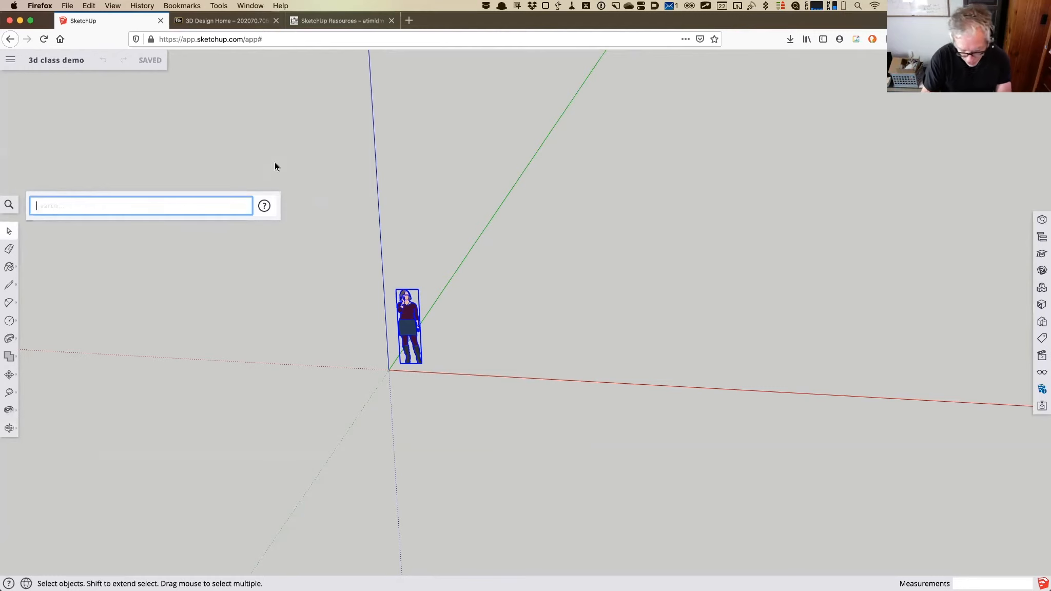
{"action": "type", "text": "line"}
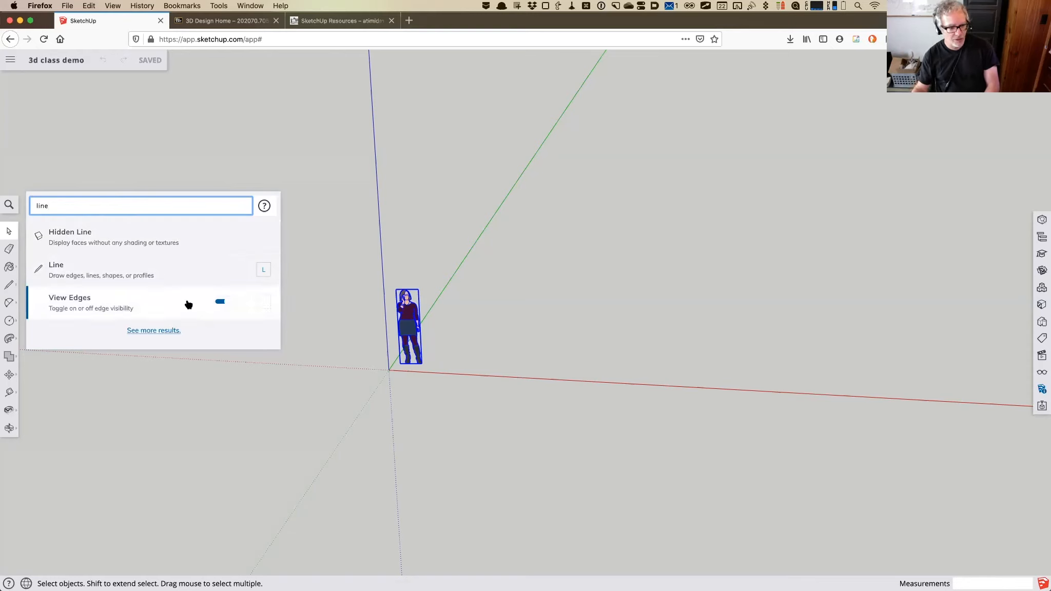
{"action": "left_click", "coordinate": [138, 332]}
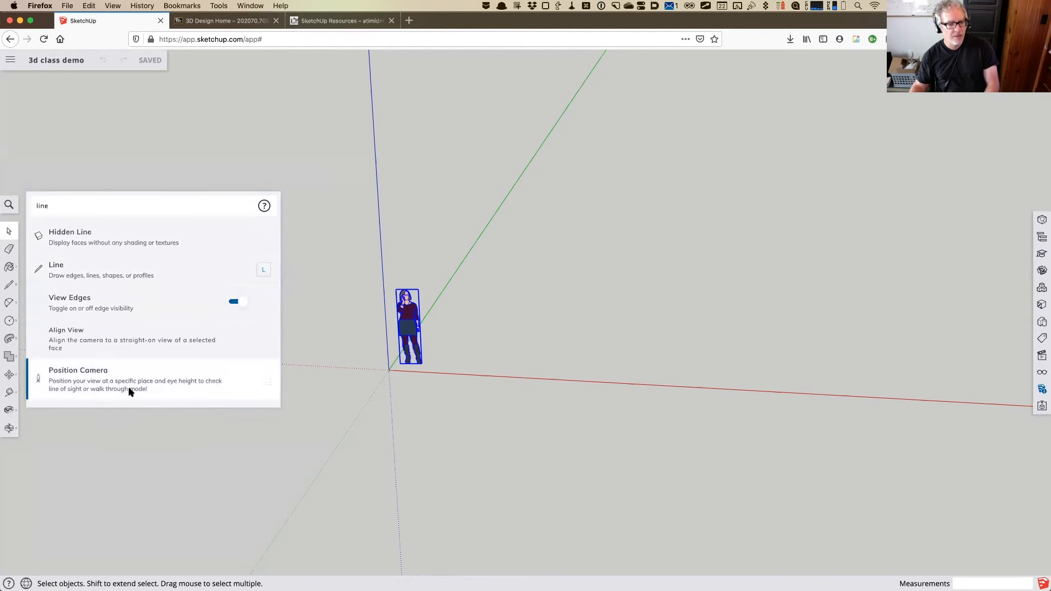
{"action": "left_click", "coordinate": [130, 171]}
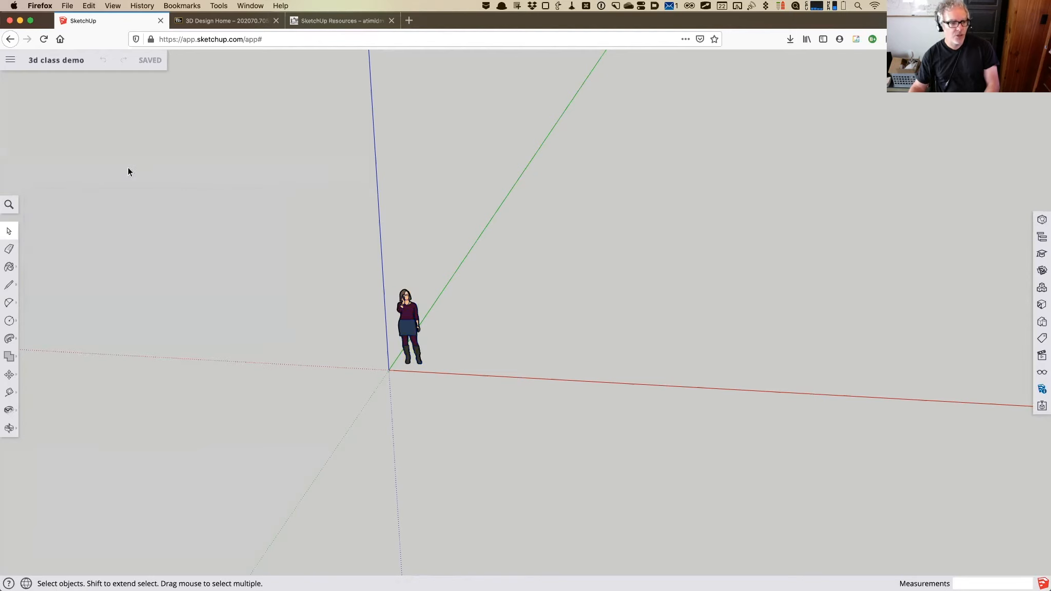
Search the available commands for "xray", then close the search without applying anything.
{"action": "left_click", "coordinate": [8, 207]}
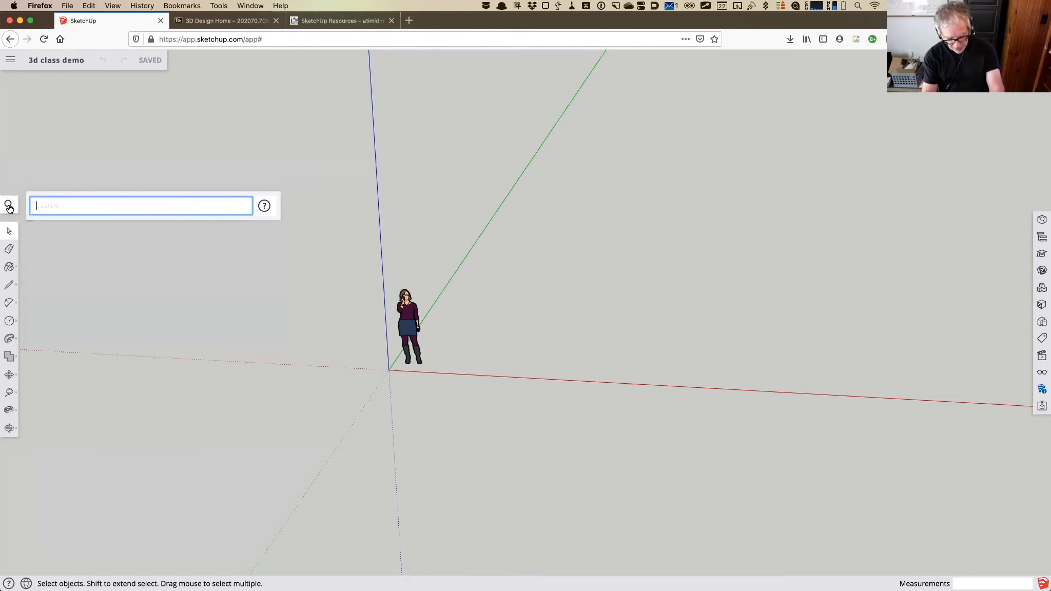
{"action": "type", "text": "xr"}
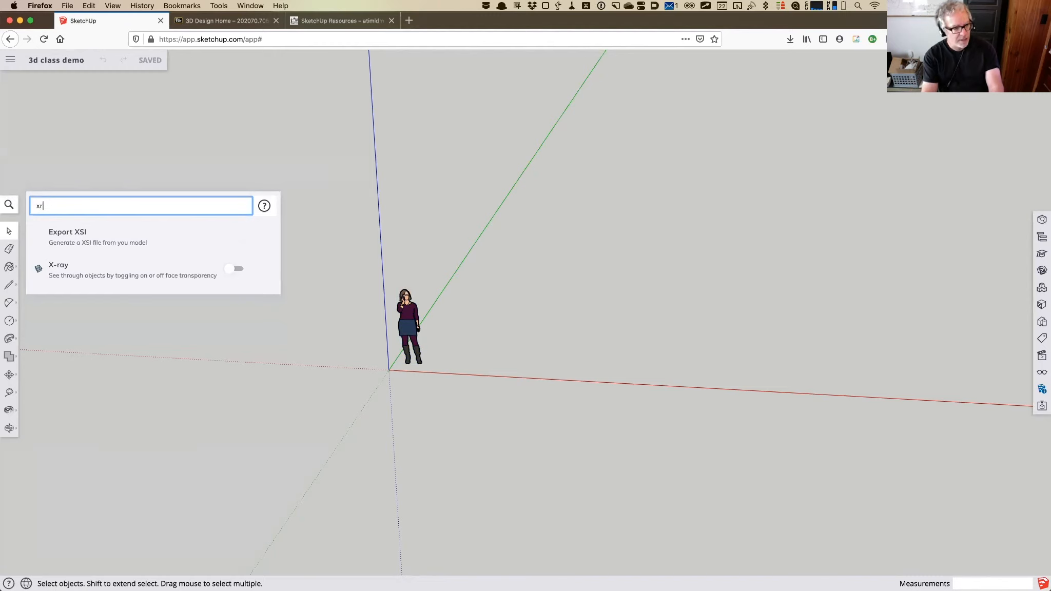
{"action": "type", "text": "ay"}
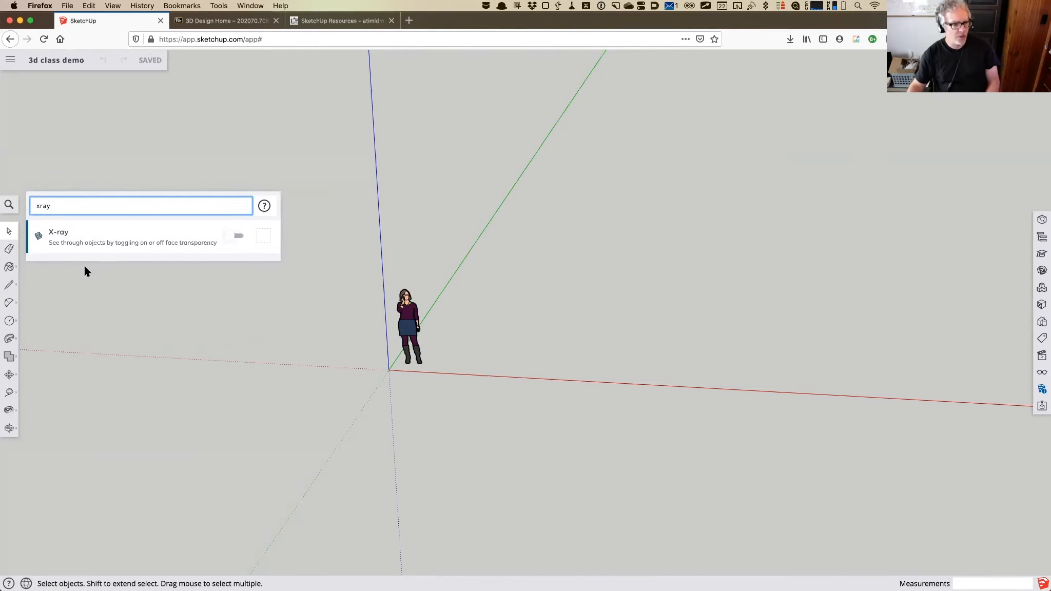
{"action": "left_click", "coordinate": [103, 291]}
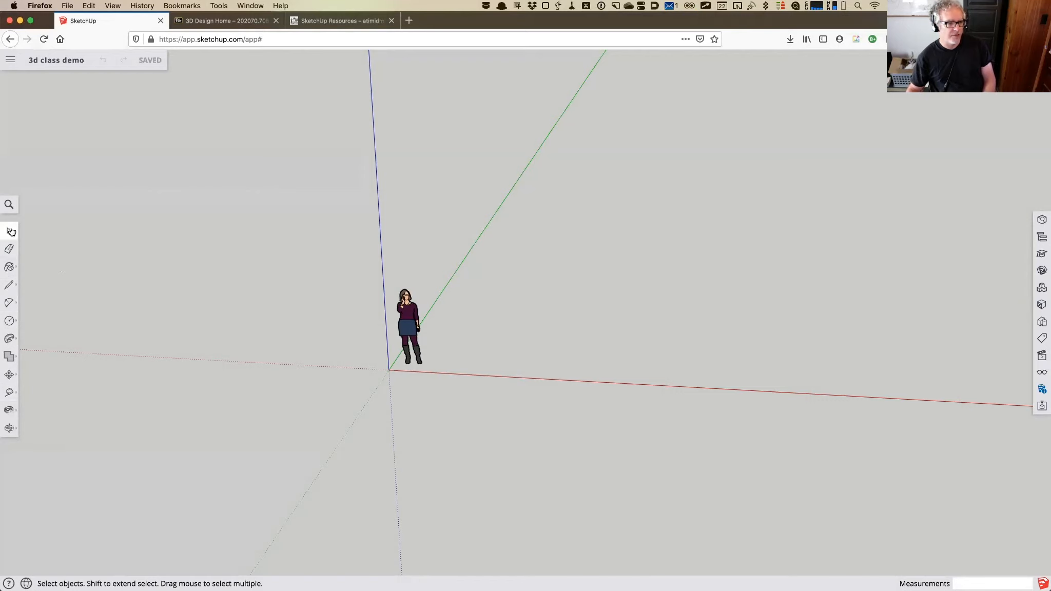
Draw a rectangle about 15' 3" by 8' 2" on the ground beside the figure, with its near edge along the red axis.
{"action": "left_click", "coordinate": [408, 321]}
{"action": "left_click", "coordinate": [358, 294]}
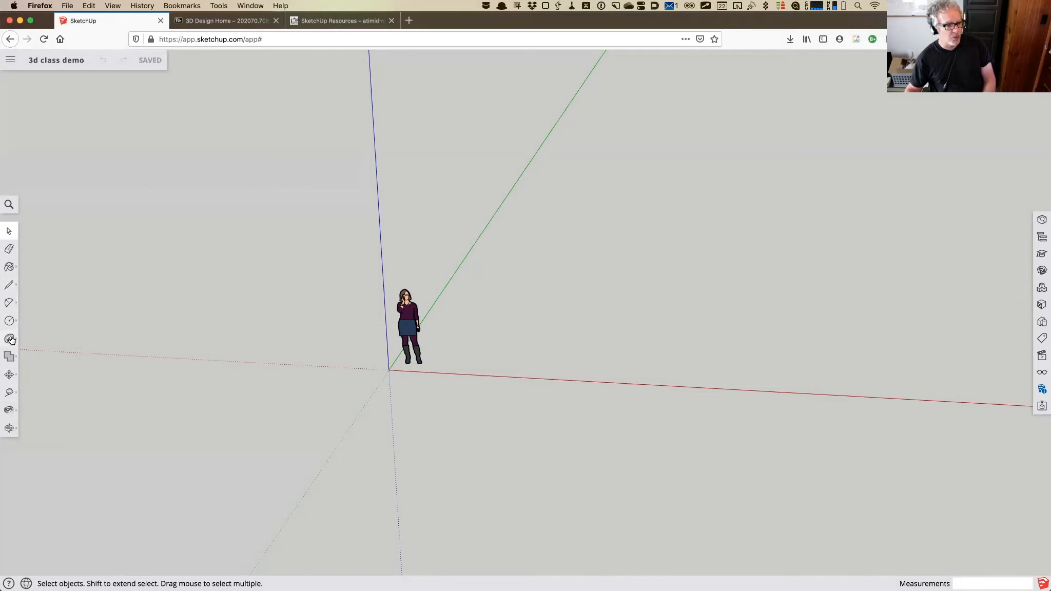
{"action": "left_click", "coordinate": [17, 319]}
{"action": "left_click", "coordinate": [35, 280]}
{"action": "left_click", "coordinate": [524, 330]}
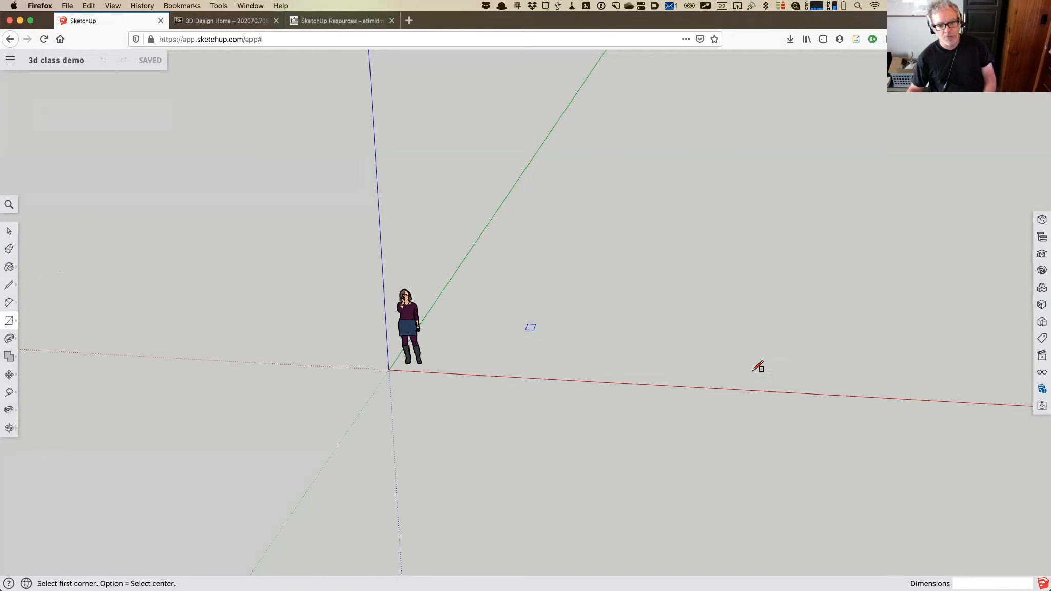
{"action": "left_click", "coordinate": [754, 390]}
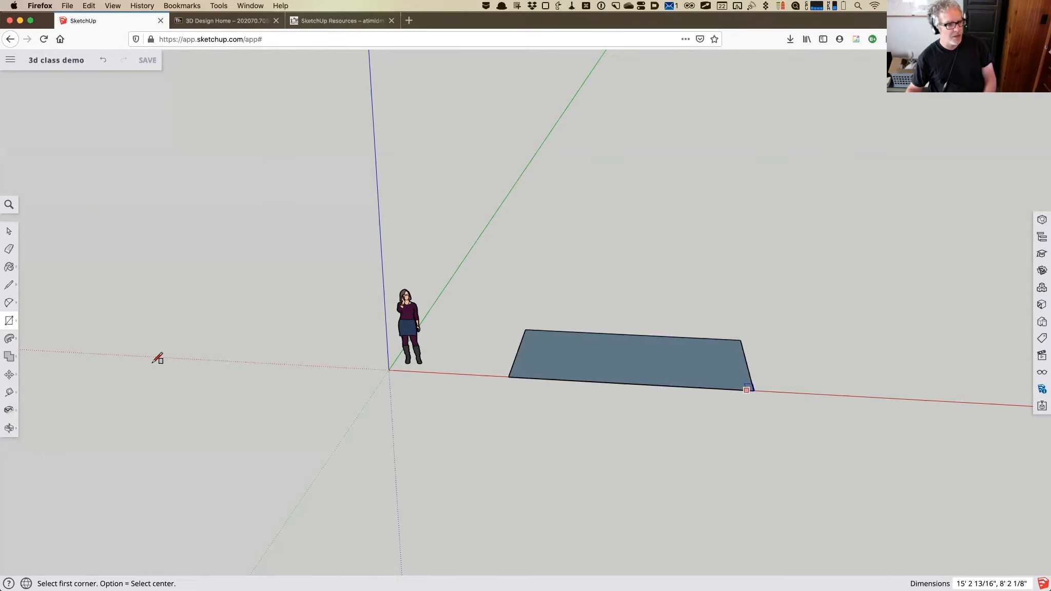
Push/Pull the rectangle upward into a box slightly taller than the standing figure.
{"action": "left_click", "coordinate": [12, 343]}
{"action": "left_click", "coordinate": [34, 318]}
{"action": "left_click_drag", "start_coordinate": [598, 362], "coordinate": [591, 272]}
Select and delete the standing figure, then undo the deletion.
{"action": "left_click", "coordinate": [9, 231]}
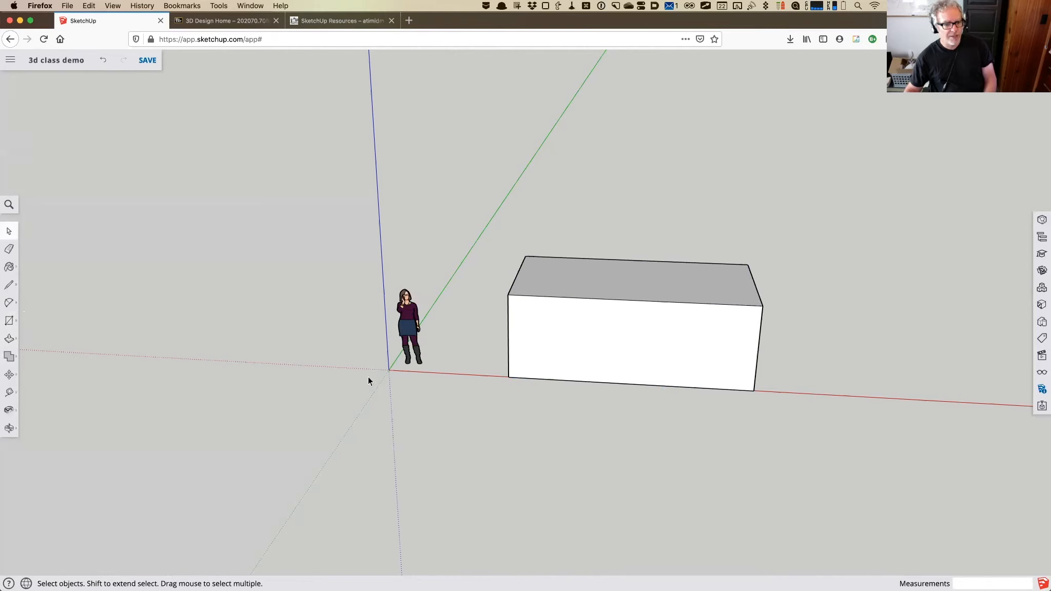
{"action": "left_click", "coordinate": [409, 323]}
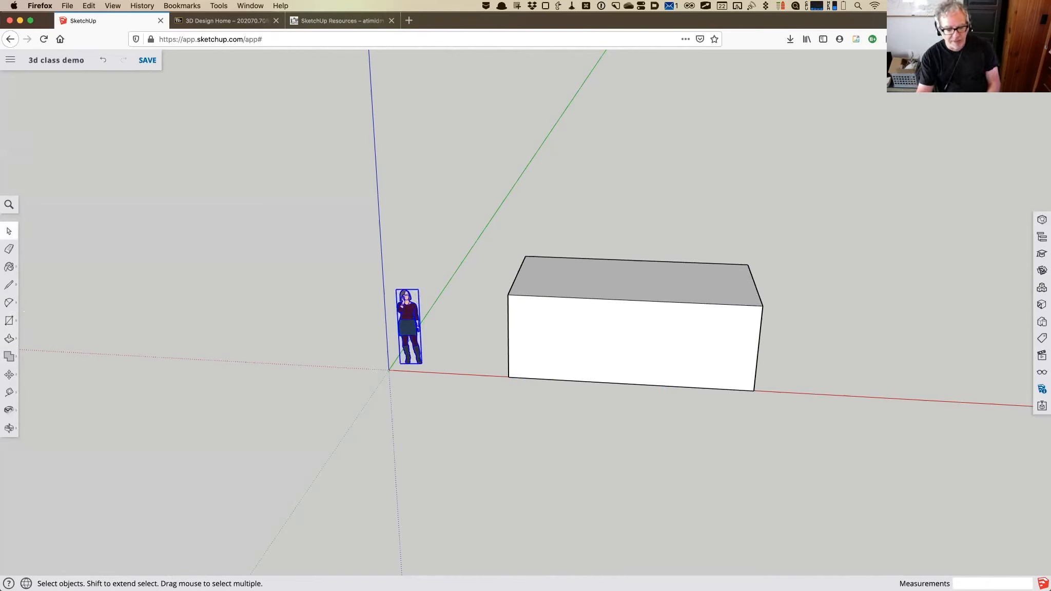
{"action": "key", "text": "Delete"}
{"action": "key", "text": "super+z"}
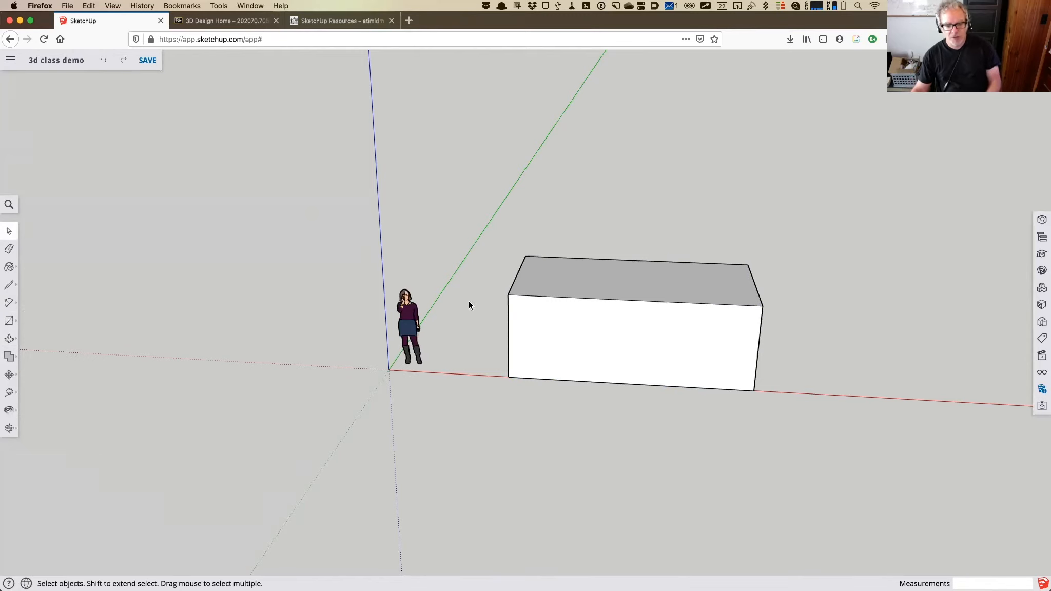
Select the box's front face, then select only the long edge between the front and top faces.
{"action": "left_click", "coordinate": [610, 326]}
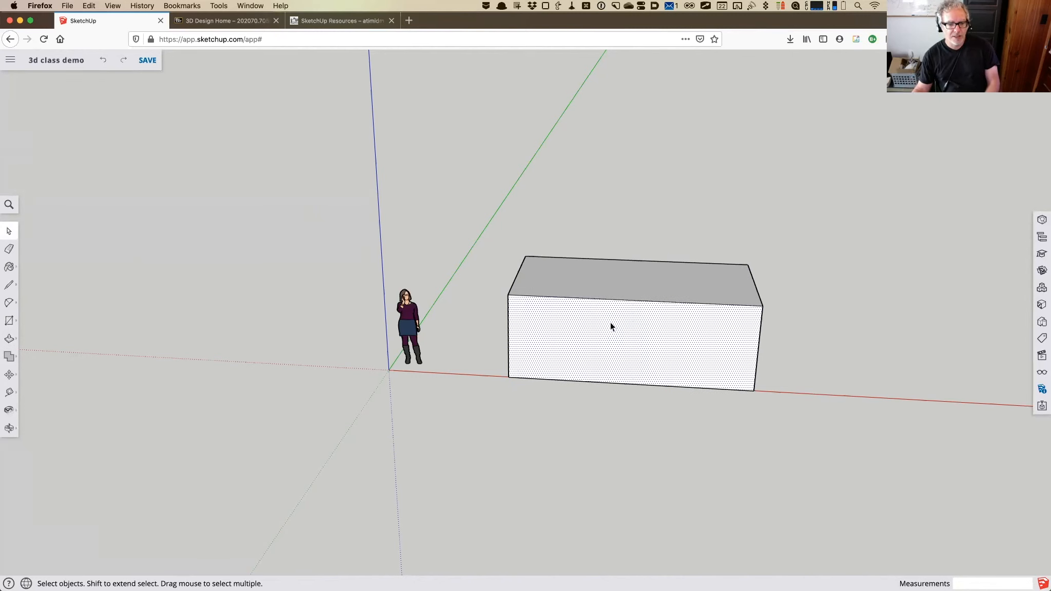
{"action": "scroll", "coordinate": [597, 300], "scroll_direction": "up", "scroll_amount": 5}
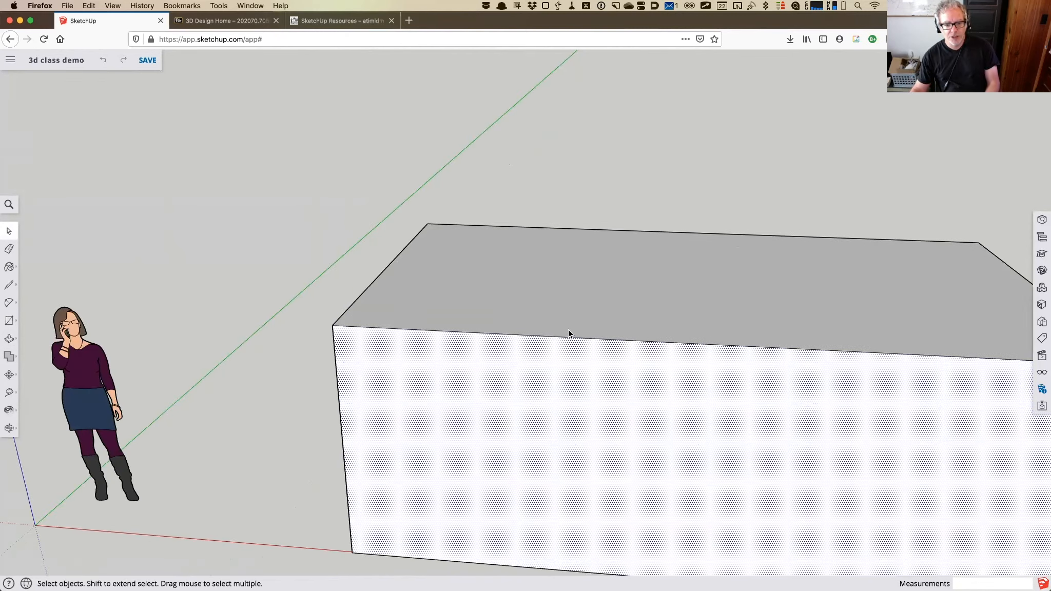
{"action": "left_click", "coordinate": [576, 337]}
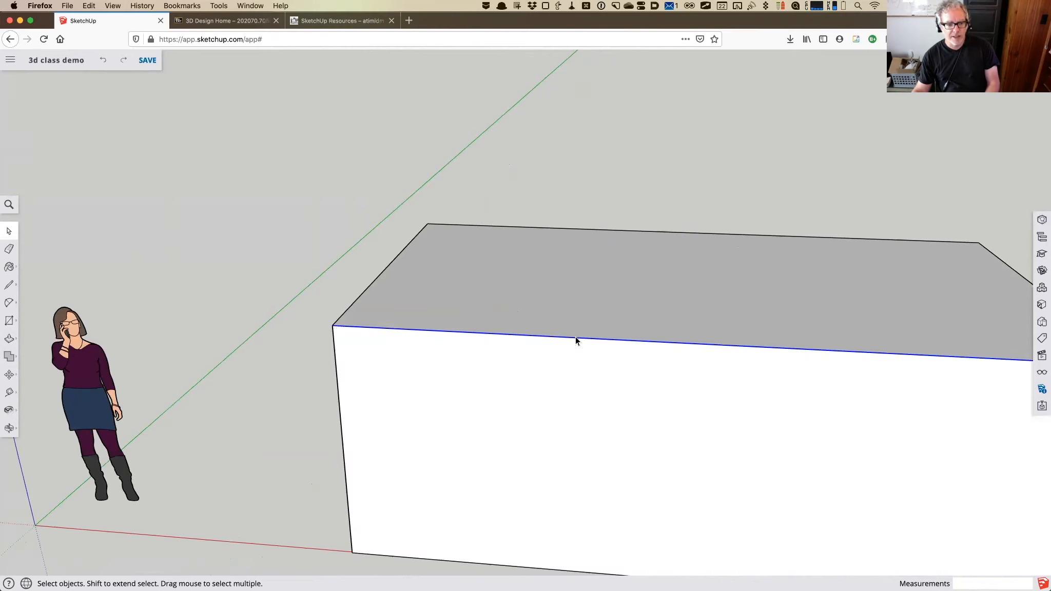
{"action": "scroll", "coordinate": [576, 336], "scroll_direction": "down", "scroll_amount": 6}
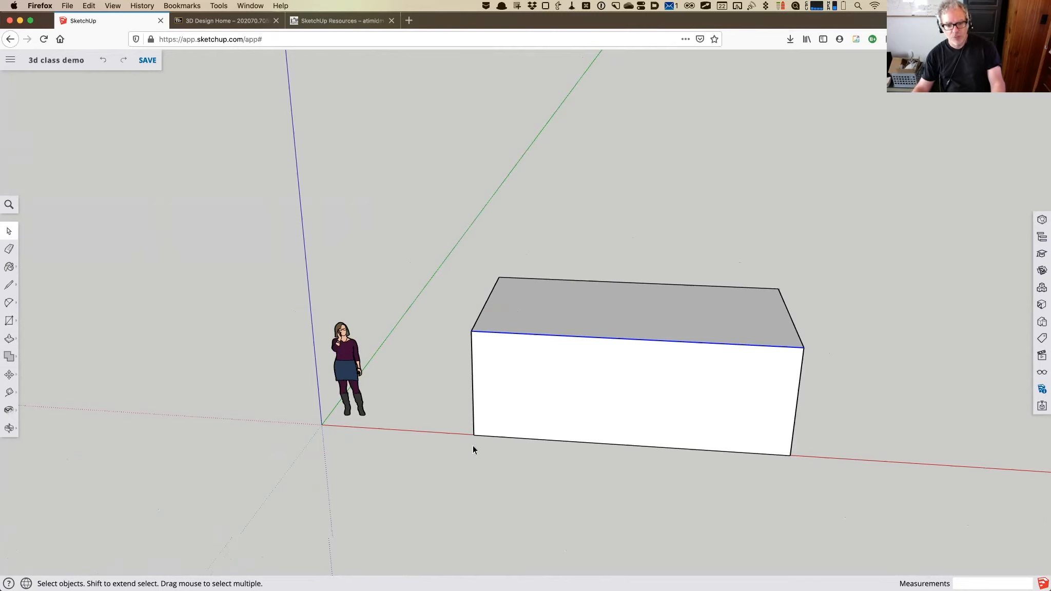
Extend the edge selection with the box's front face and the vertical edge nearest the standing figure.
{"action": "scroll", "coordinate": [473, 445], "scroll_direction": "up", "scroll_amount": 3}
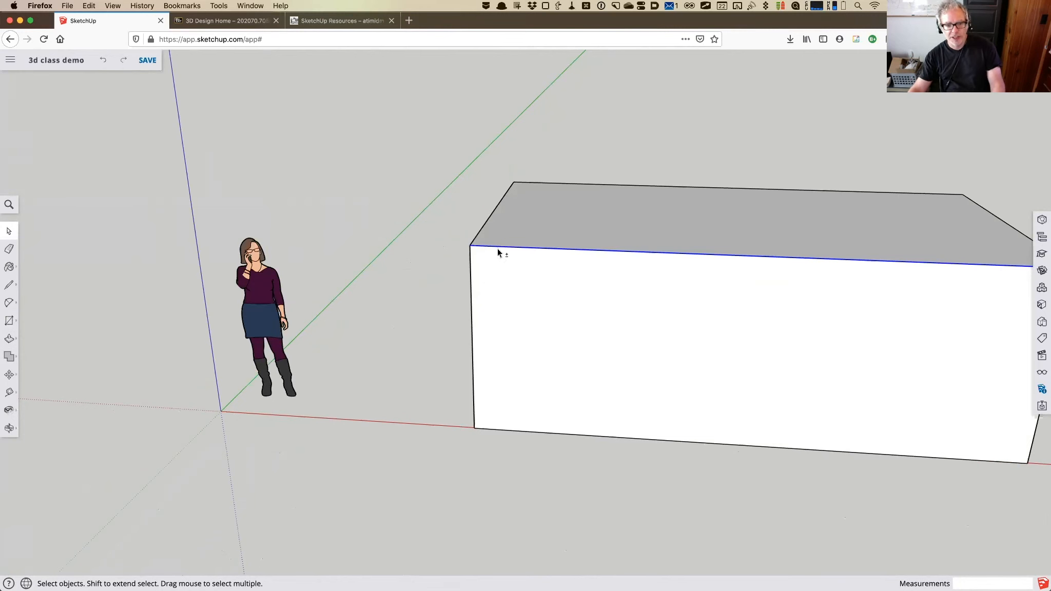
{"action": "left_click", "coordinate": [540, 289]}
{"action": "scroll", "coordinate": [544, 292], "scroll_direction": "up", "scroll_amount": 3}
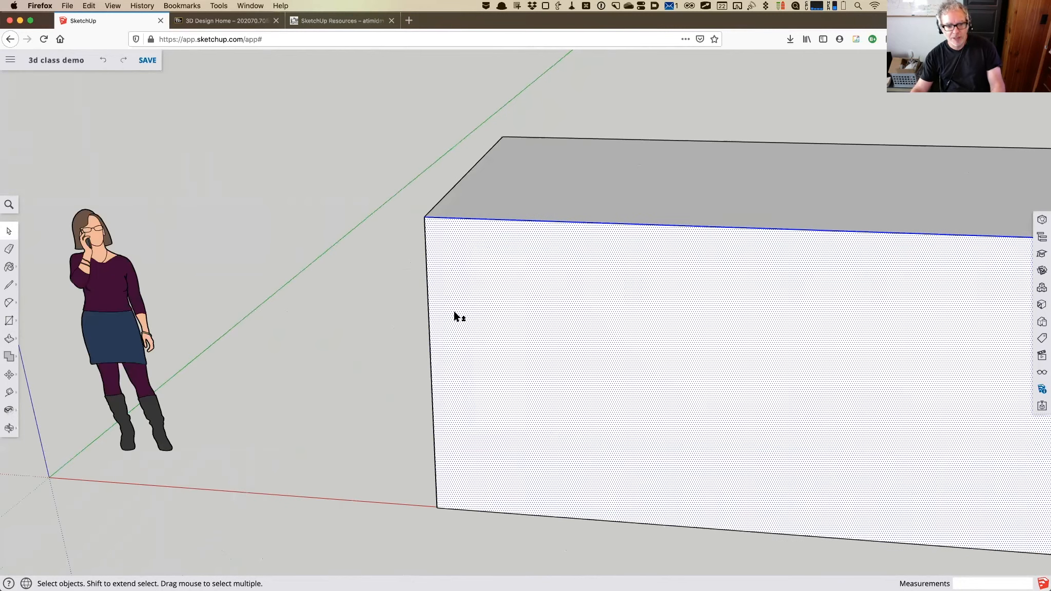
{"action": "scroll", "coordinate": [370, 340], "scroll_direction": "down", "scroll_amount": 5}
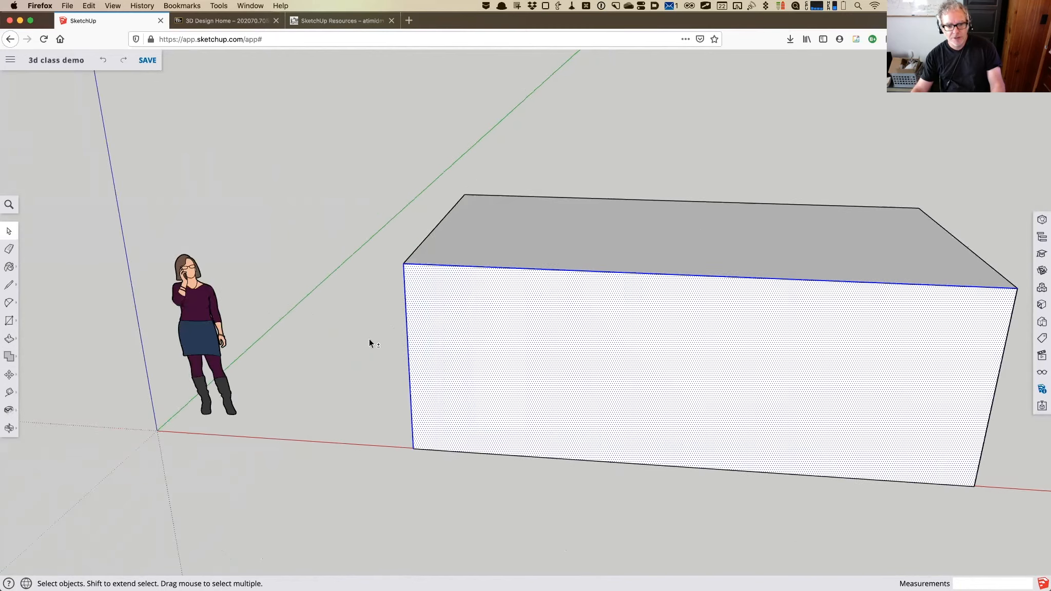
Replace the selection with the front face and its bounding edges, then expand it to all geometry connected to the box.
{"action": "left_click", "coordinate": [347, 336]}
{"action": "double_click", "coordinate": [519, 343]}
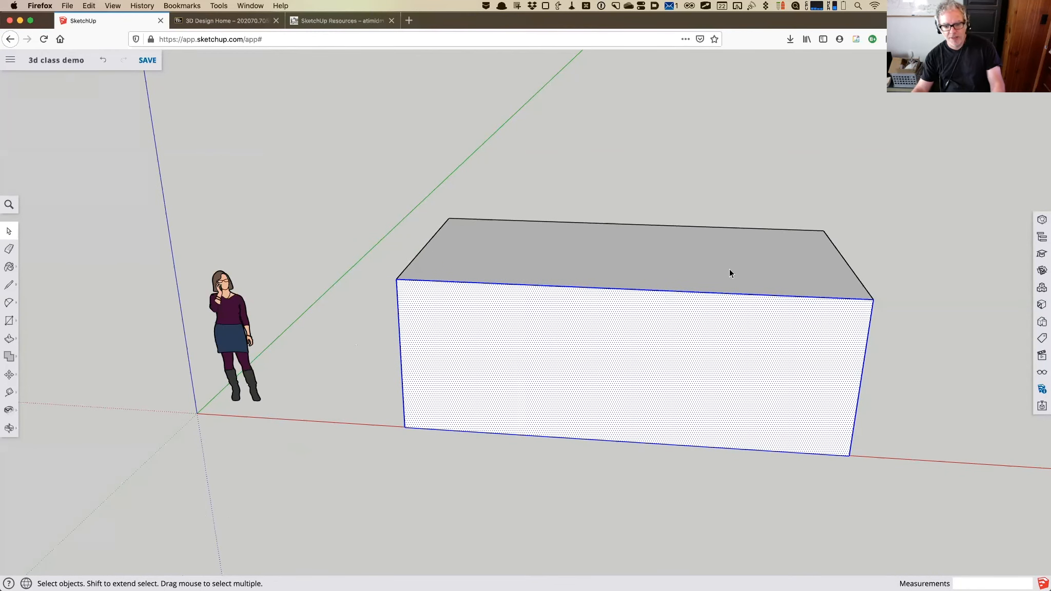
{"action": "triple_click", "coordinate": [599, 325]}
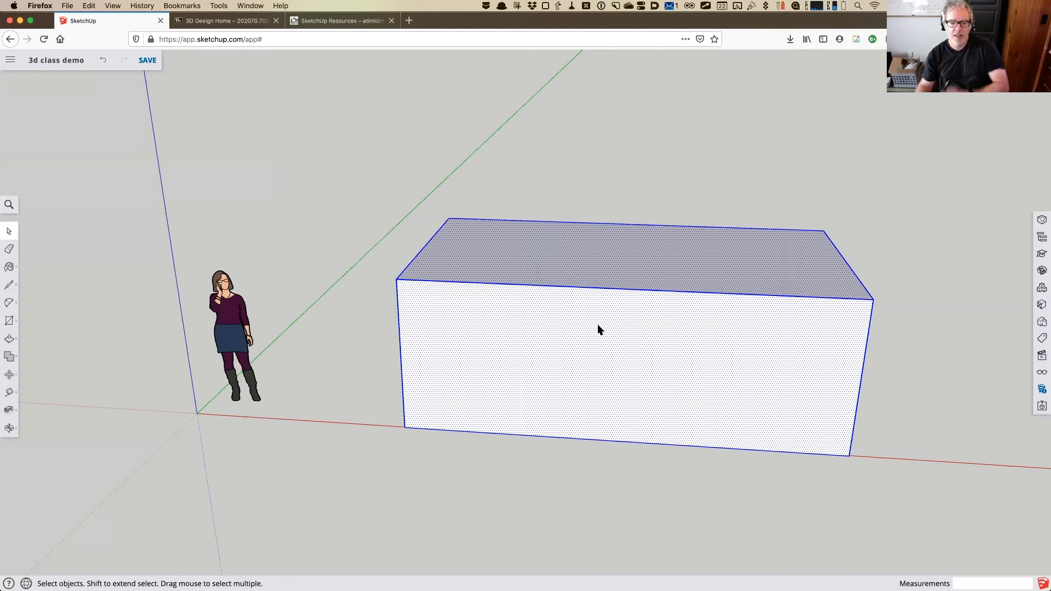
Clear the selection, enclose the whole box in a selection window, and deselect everything.
{"action": "left_click", "coordinate": [382, 222]}
{"action": "left_click_drag", "start_coordinate": [1038, 553], "coordinate": [981, 526]}
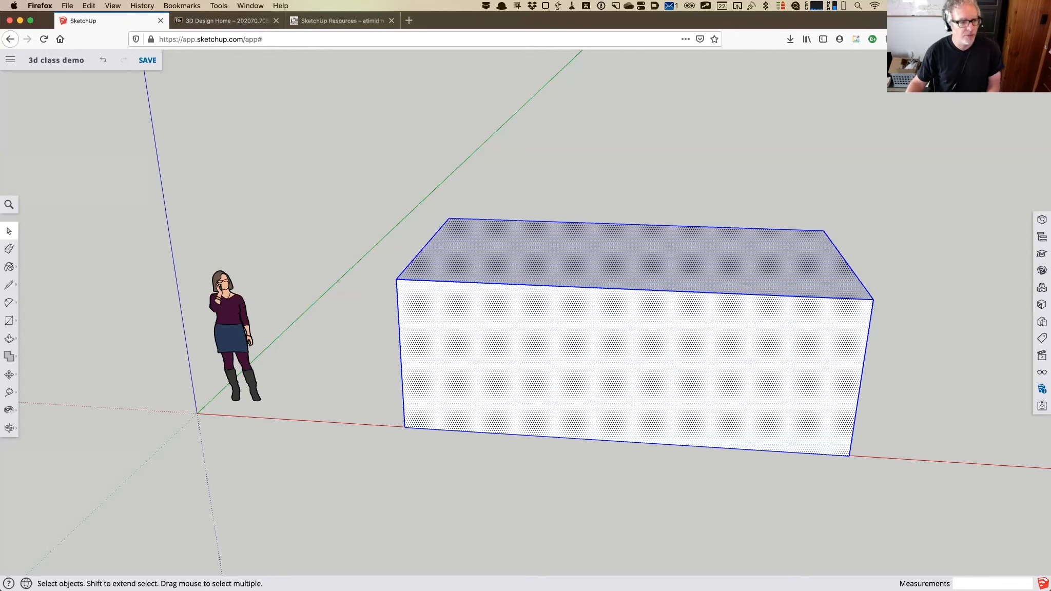
{"action": "left_click", "coordinate": [394, 298]}
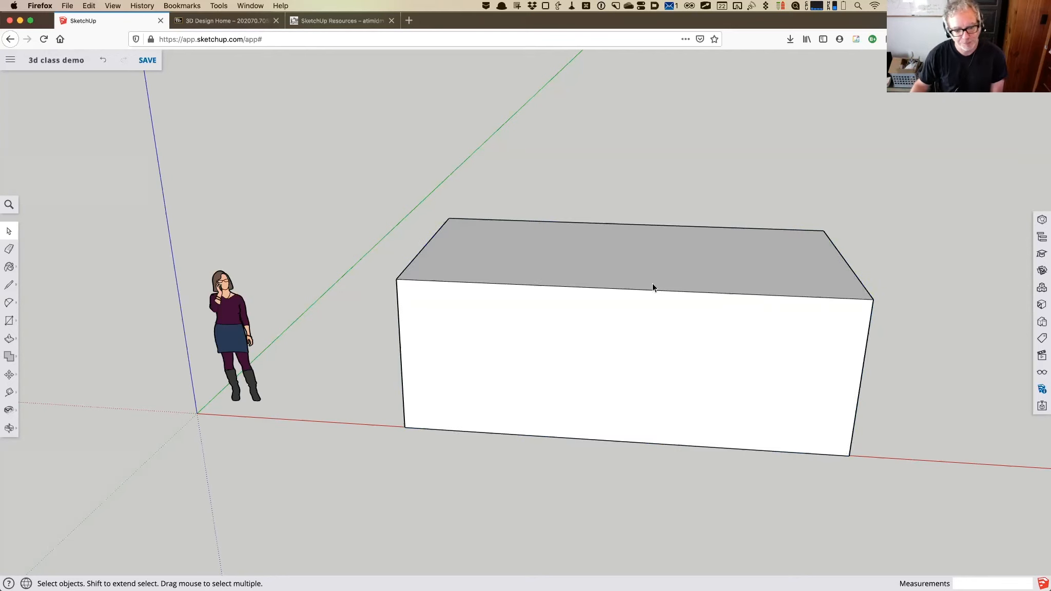
{"action": "left_click_drag", "start_coordinate": [991, 512], "coordinate": [1008, 522]}
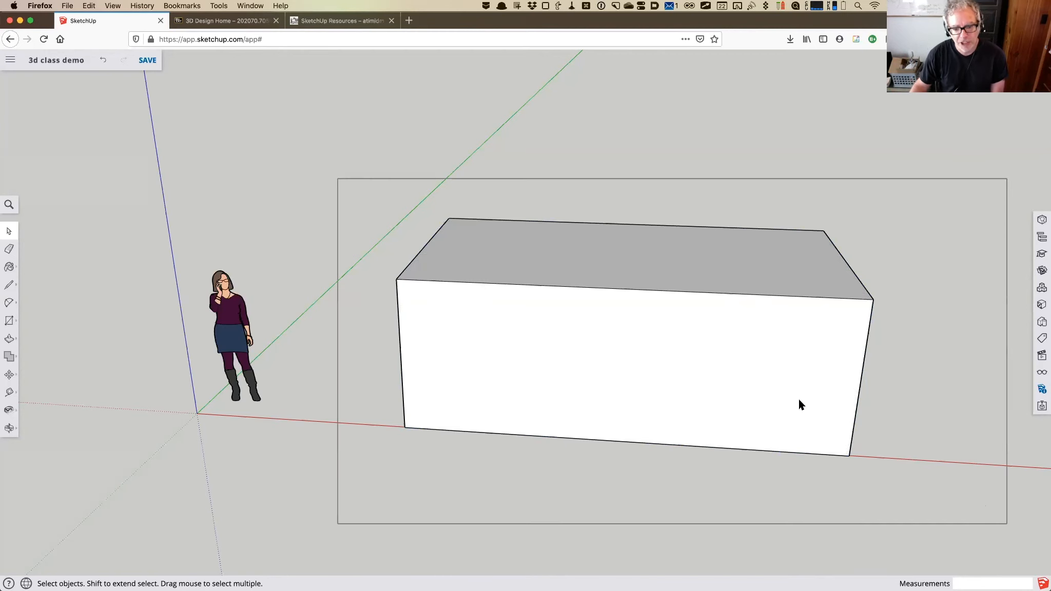
{"action": "left_click", "coordinate": [301, 346]}
Select the box's front face again, then clear the selection.
{"action": "double_click", "coordinate": [455, 308]}
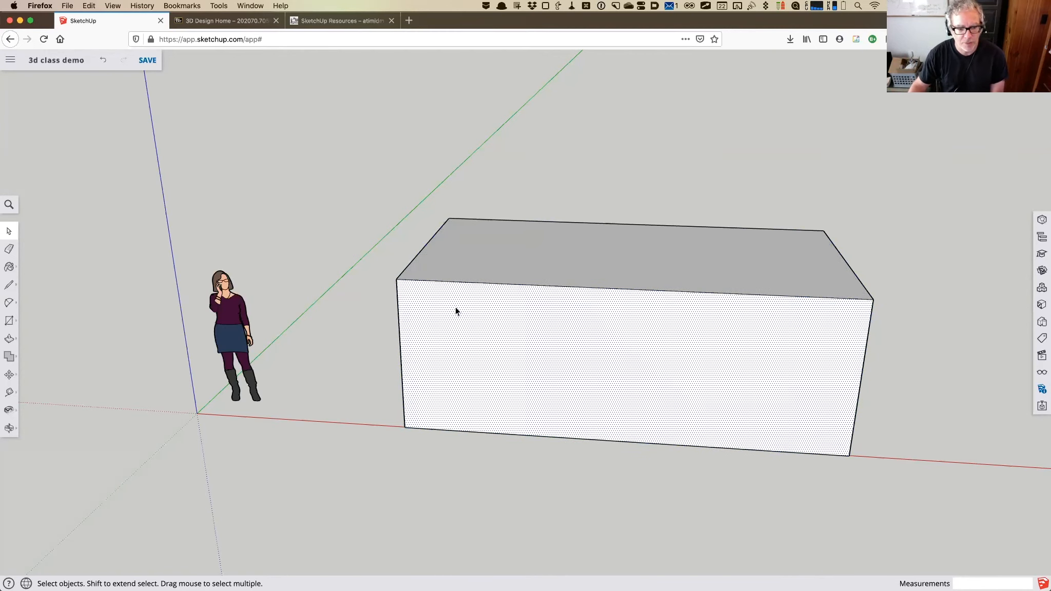
{"action": "scroll", "coordinate": [457, 308], "scroll_direction": "up", "scroll_amount": 1}
{"action": "left_click", "coordinate": [303, 294]}
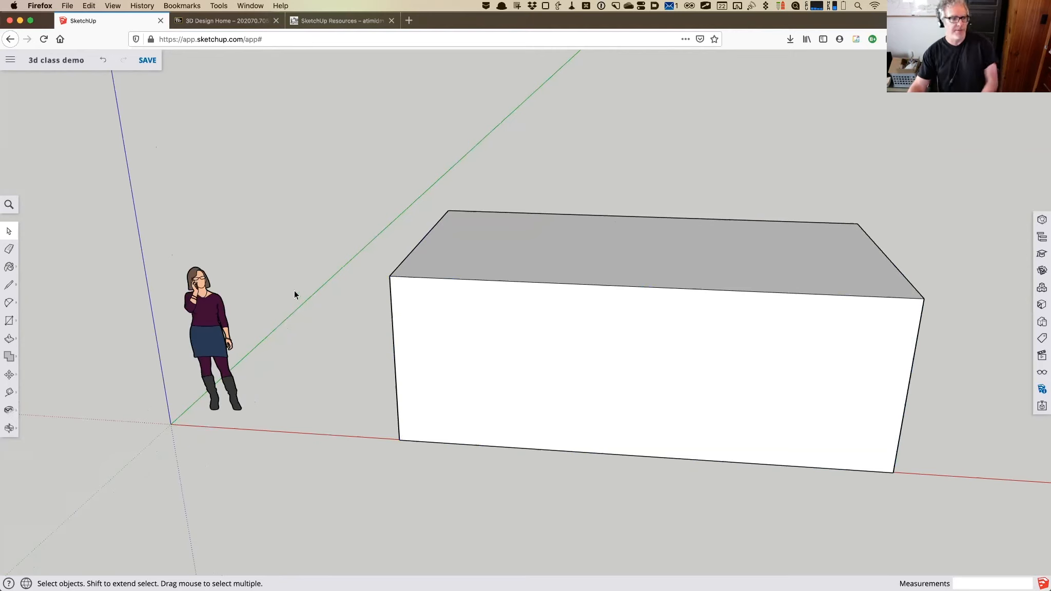
Erase the long edge between the front and top faces, then redraw it with the Line tool from corner to corner.
{"action": "left_click", "coordinate": [9, 250]}
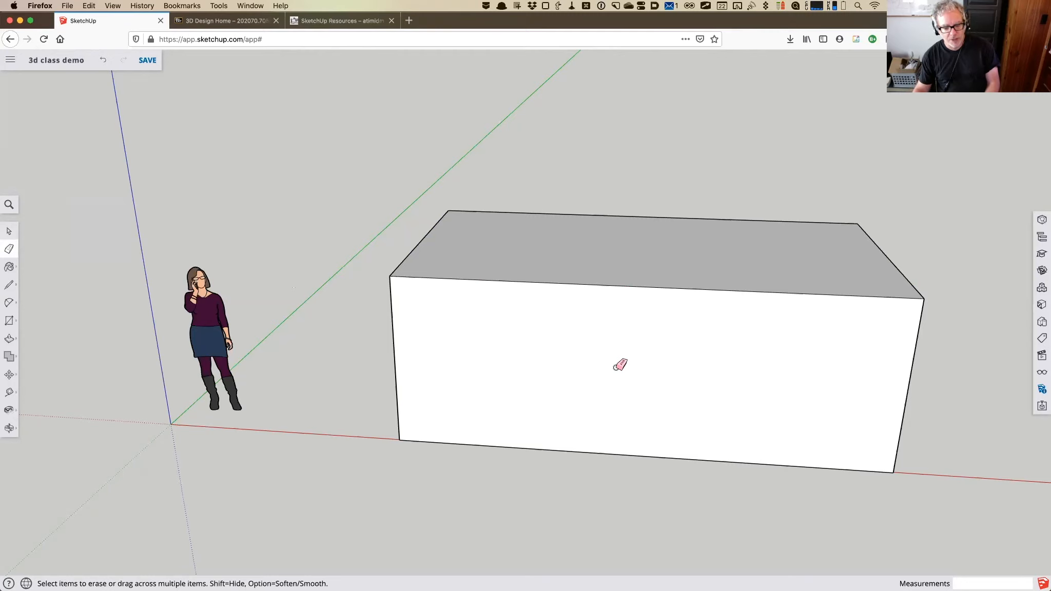
{"action": "left_click", "coordinate": [490, 280]}
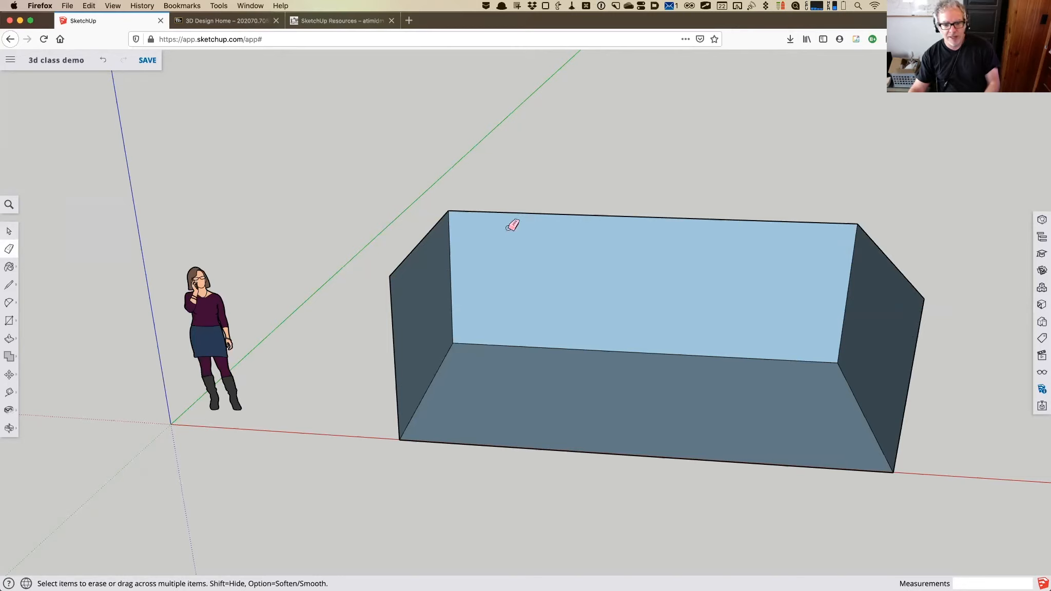
{"action": "key", "text": "o"}
{"action": "left_click_drag", "start_coordinate": [512, 500], "coordinate": [284, 471]}
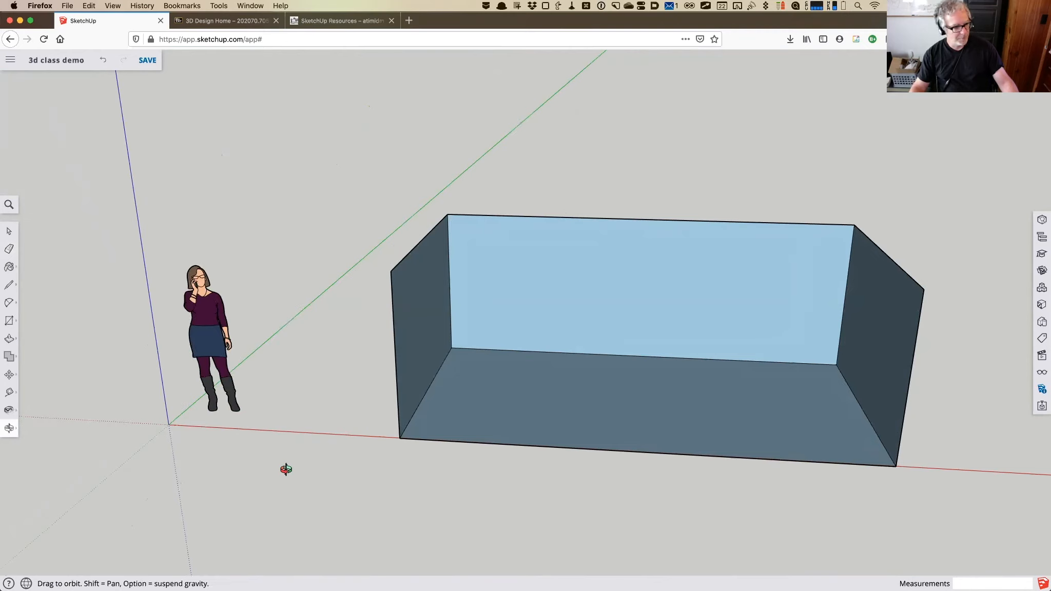
{"action": "left_click", "coordinate": [9, 285]}
{"action": "left_click", "coordinate": [392, 271]}
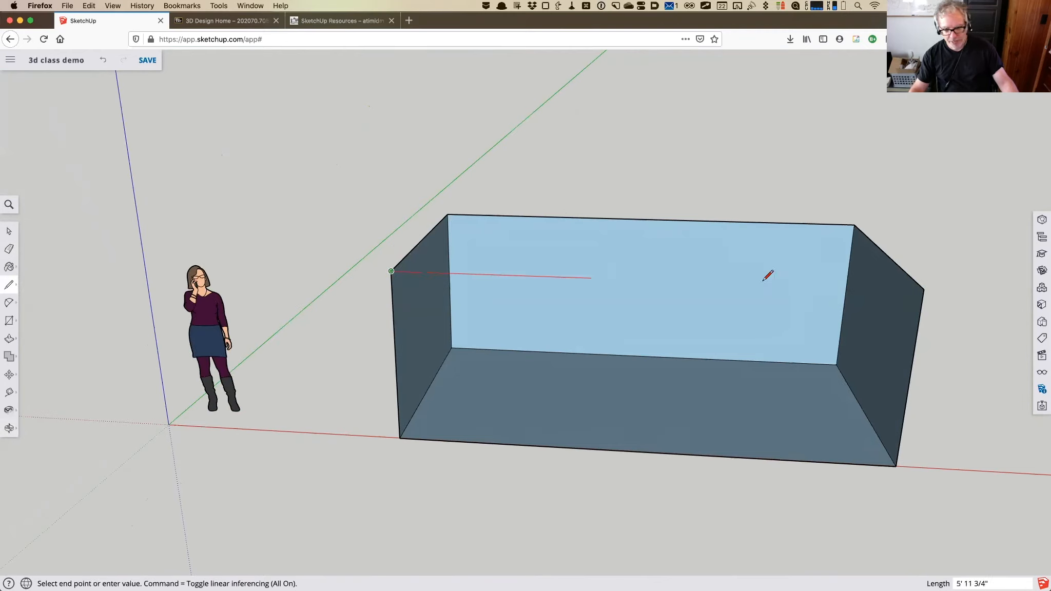
{"action": "left_click", "coordinate": [925, 289]}
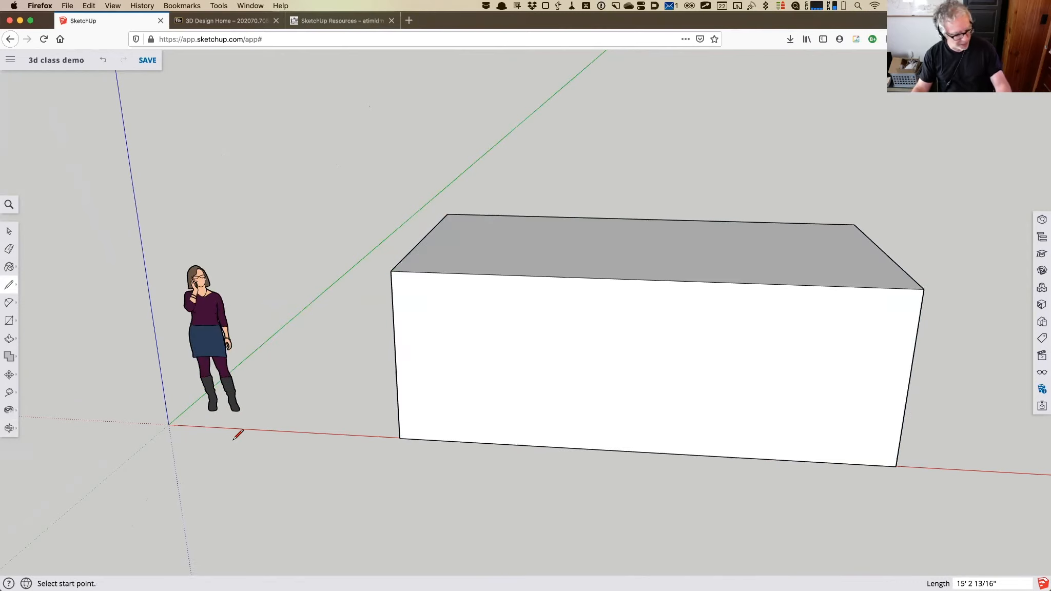
Paint the box's front face with the Beadboard material from Brick, Cladding and Siding, then undo the paint.
{"action": "left_click", "coordinate": [9, 249]}
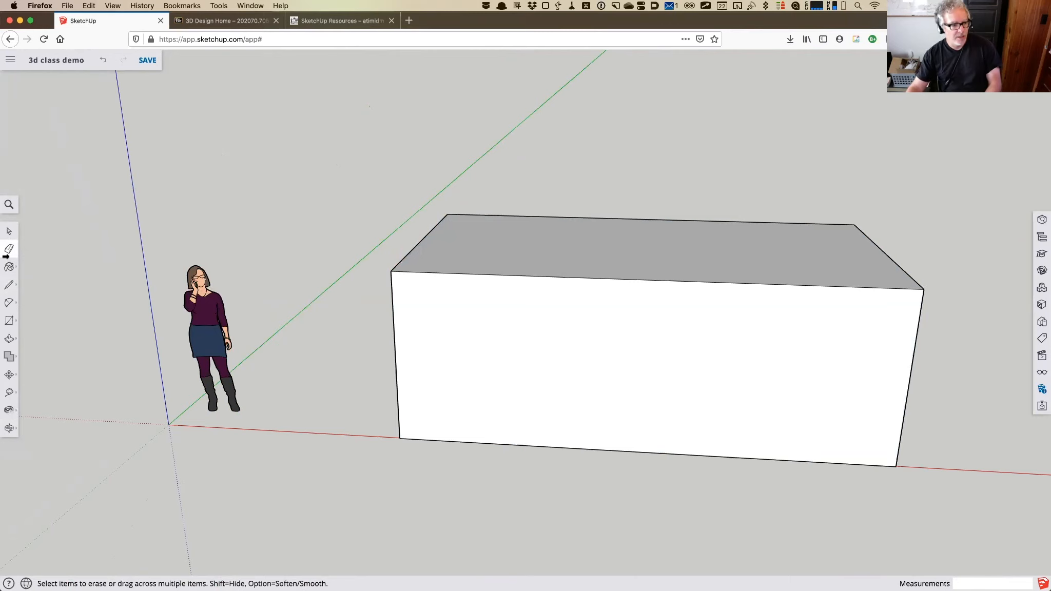
{"action": "mouse_move", "coordinate": [9, 267]}
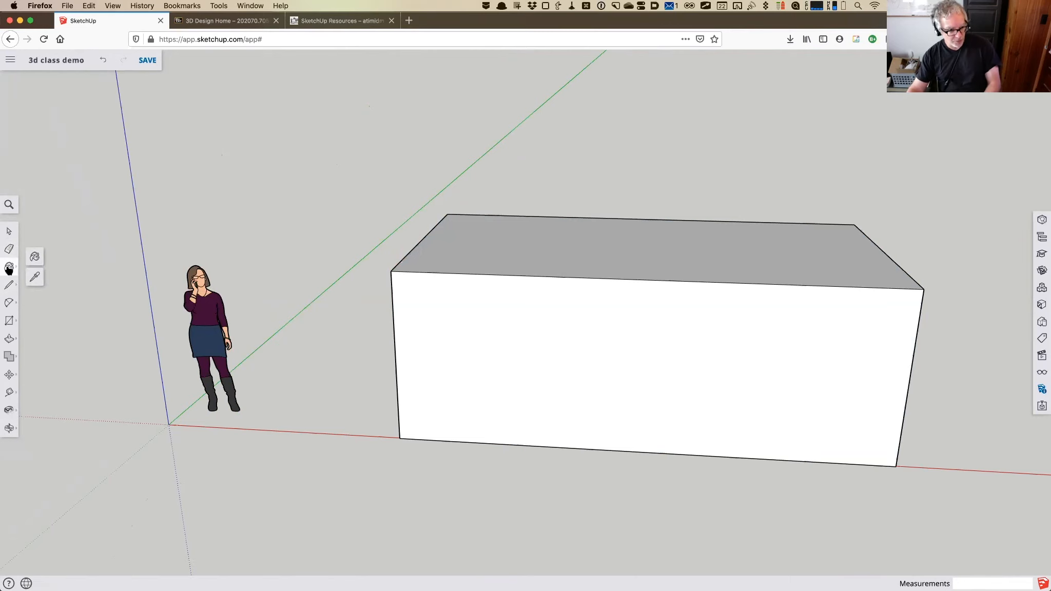
{"action": "left_click", "coordinate": [35, 255]}
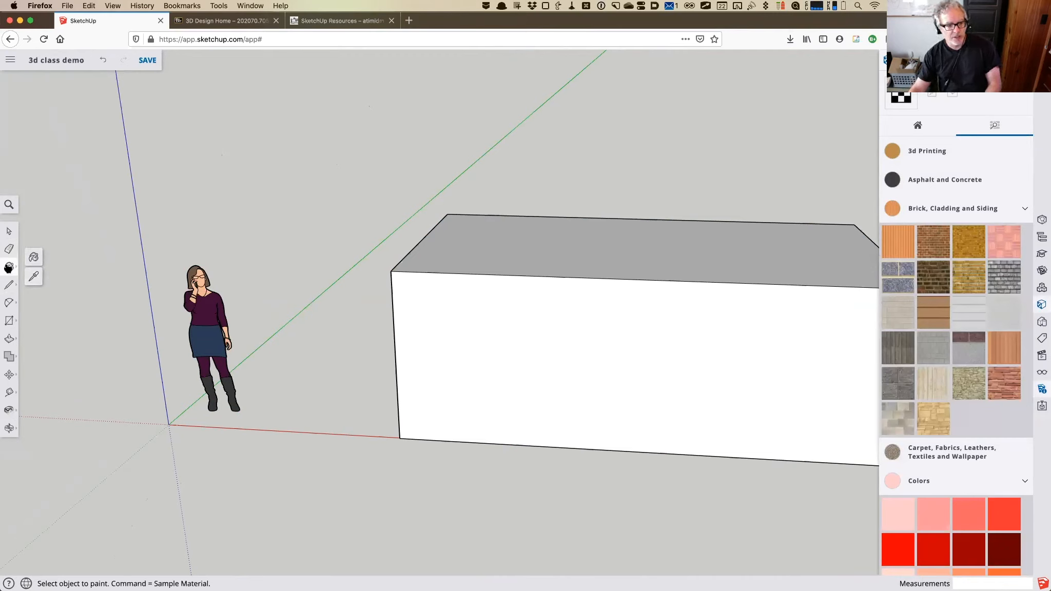
{"action": "left_click", "coordinate": [903, 252]}
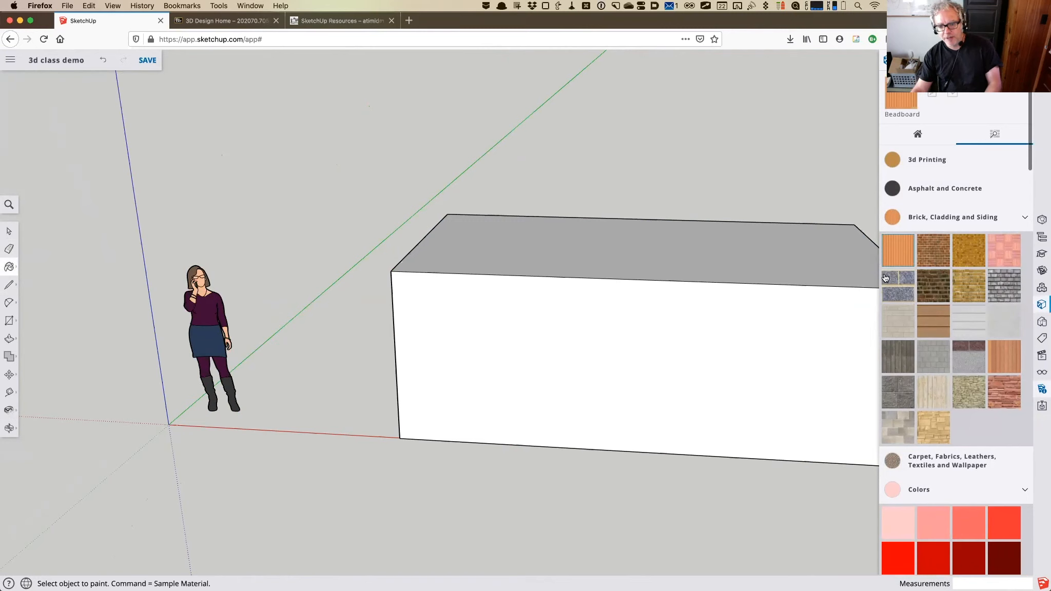
{"action": "left_click", "coordinate": [570, 367]}
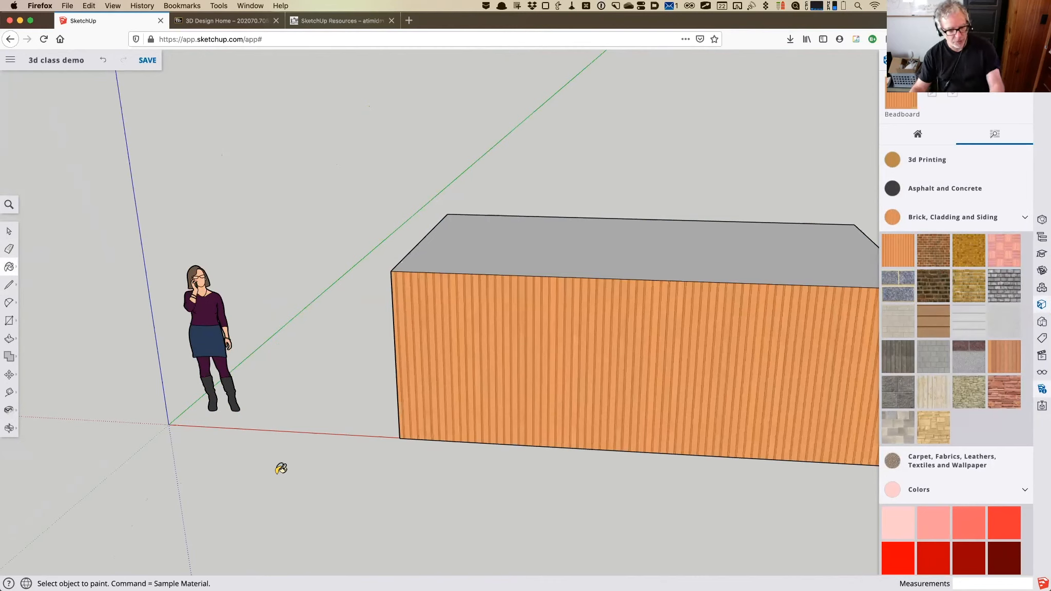
{"action": "key", "text": "super+z"}
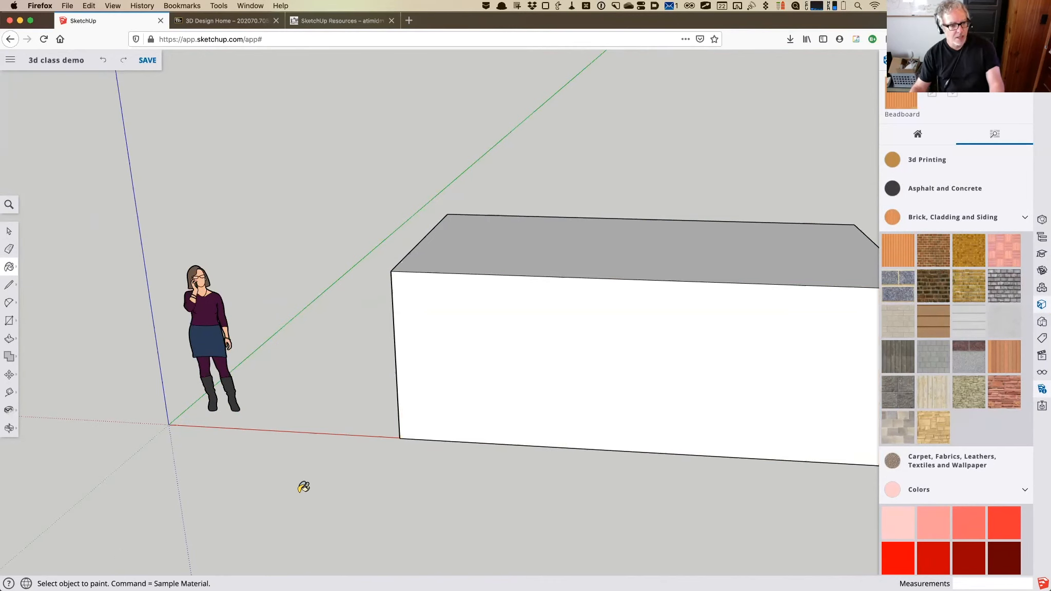
Draw two diagonal lines across the front face: about 7' 5" from its near-figure side to the upper edge, and about 6' 2" from base to upper edge.
{"action": "left_click", "coordinate": [10, 289]}
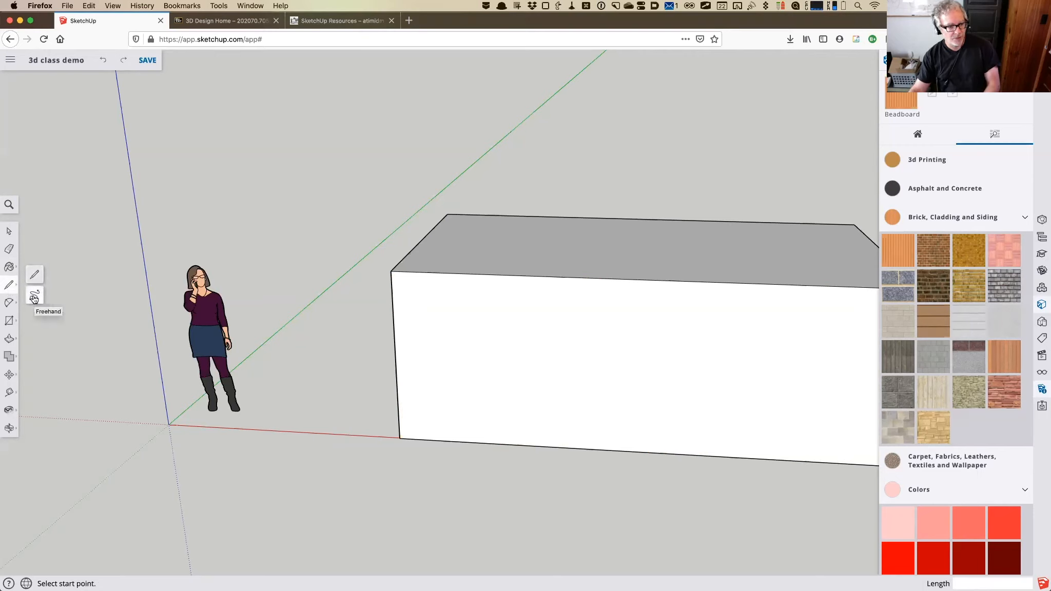
{"action": "left_click", "coordinate": [35, 275]}
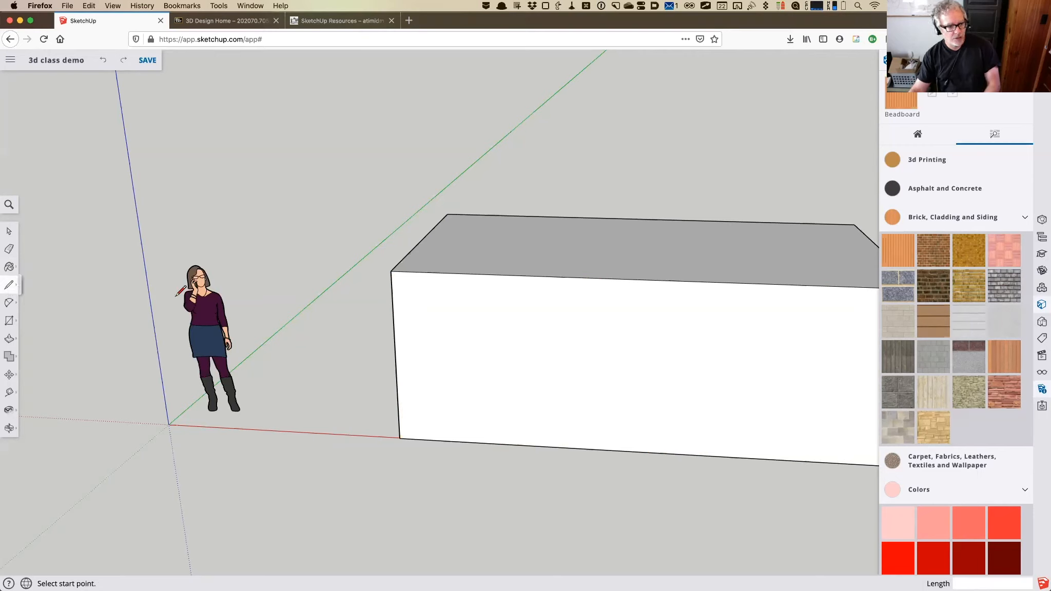
{"action": "left_click", "coordinate": [398, 397]}
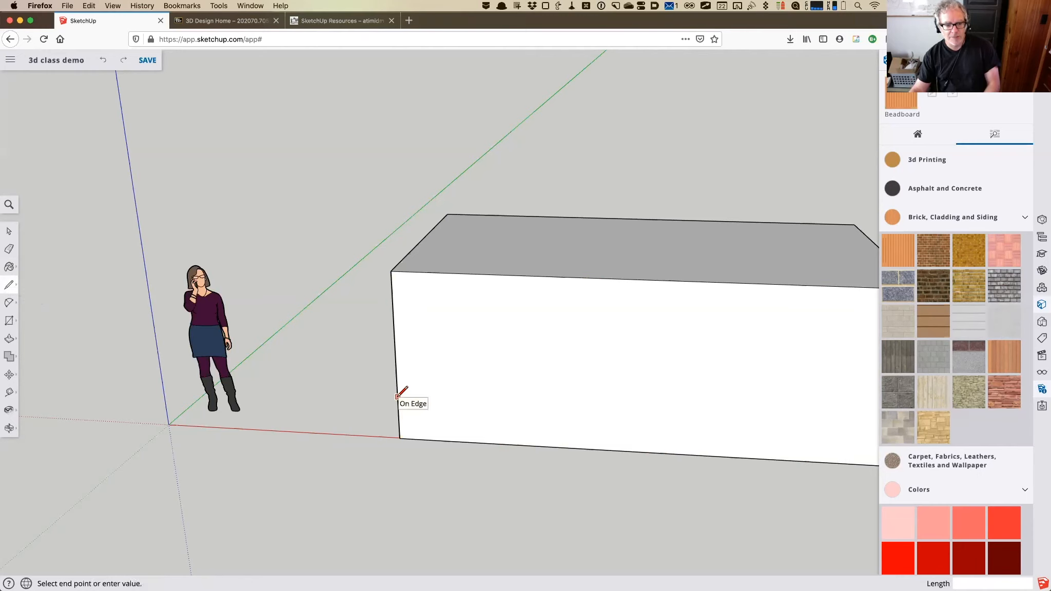
{"action": "left_click", "coordinate": [599, 277]}
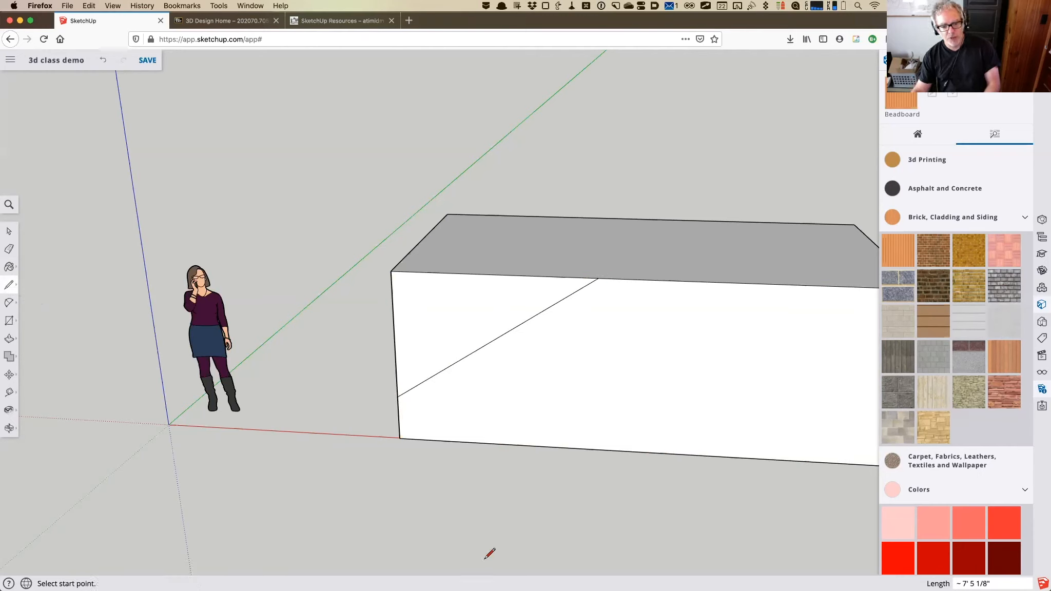
{"action": "left_click", "coordinate": [640, 450]}
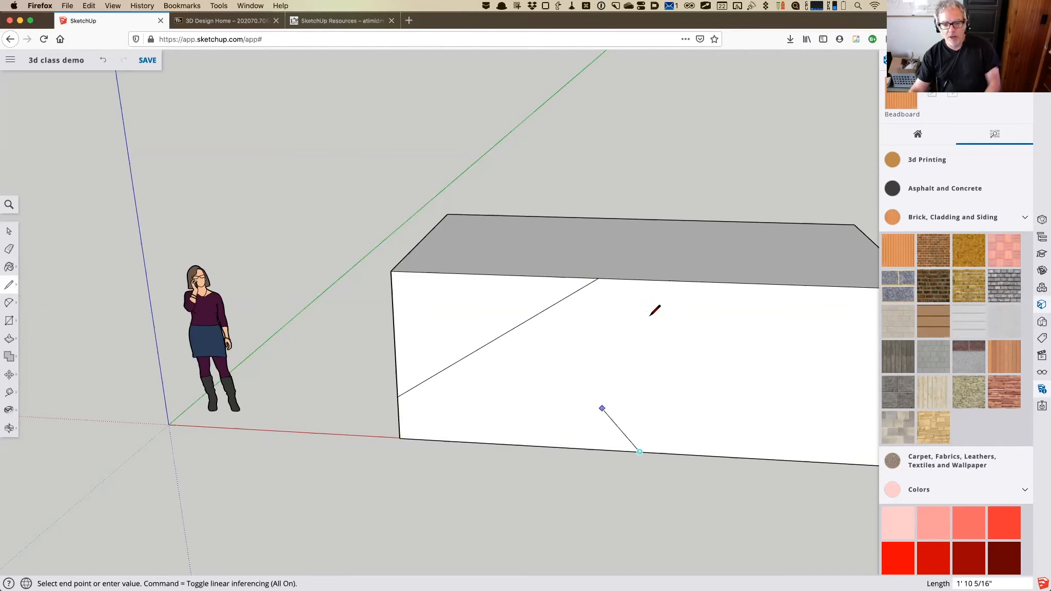
{"action": "left_click", "coordinate": [745, 283]}
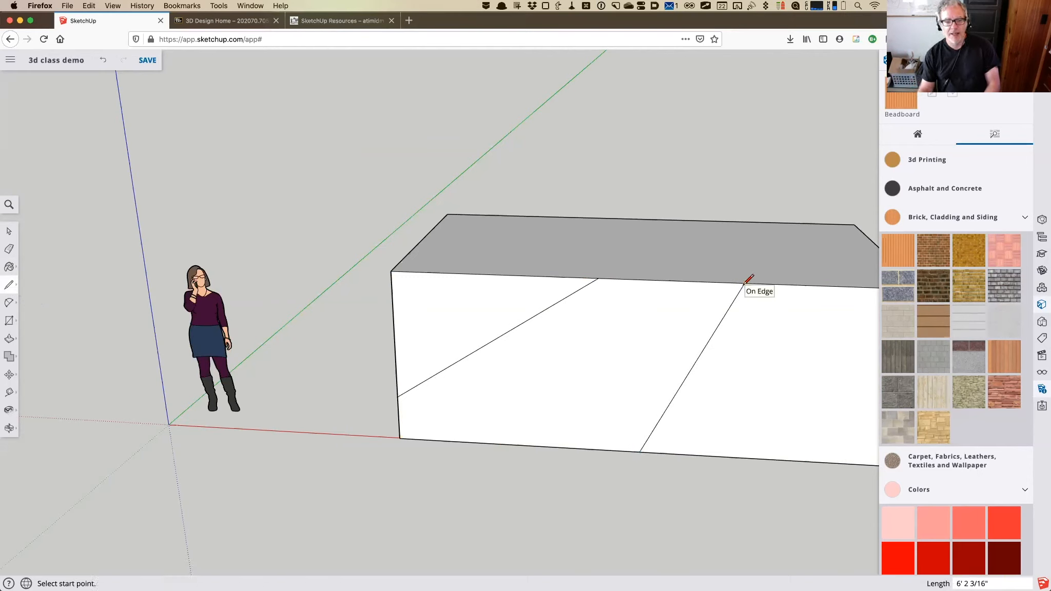
Select the middle section of the front face, between the two diagonal lines.
{"action": "left_click", "coordinate": [9, 231]}
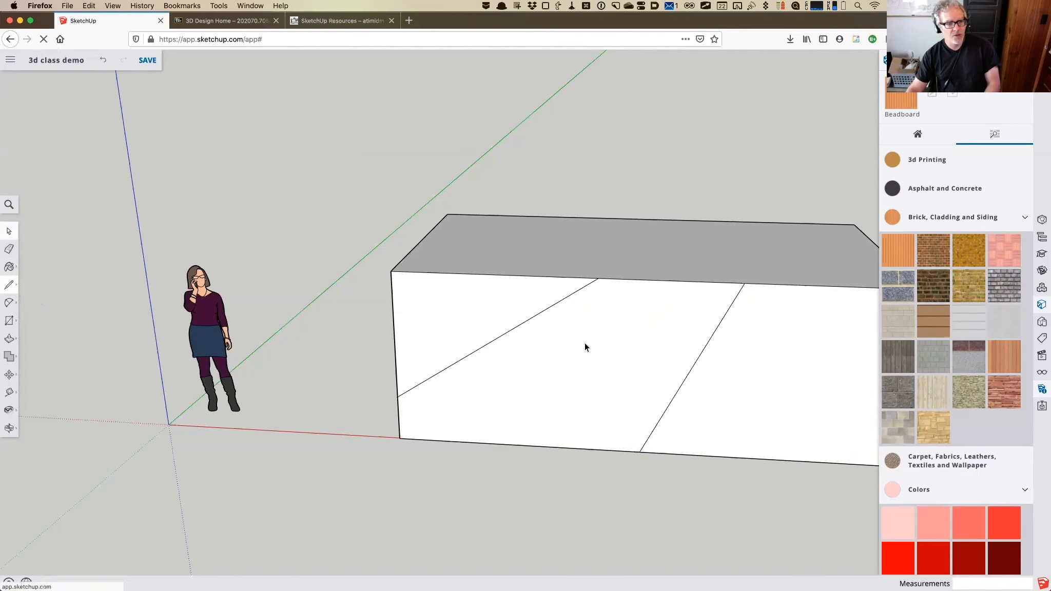
{"action": "left_click", "coordinate": [633, 362]}
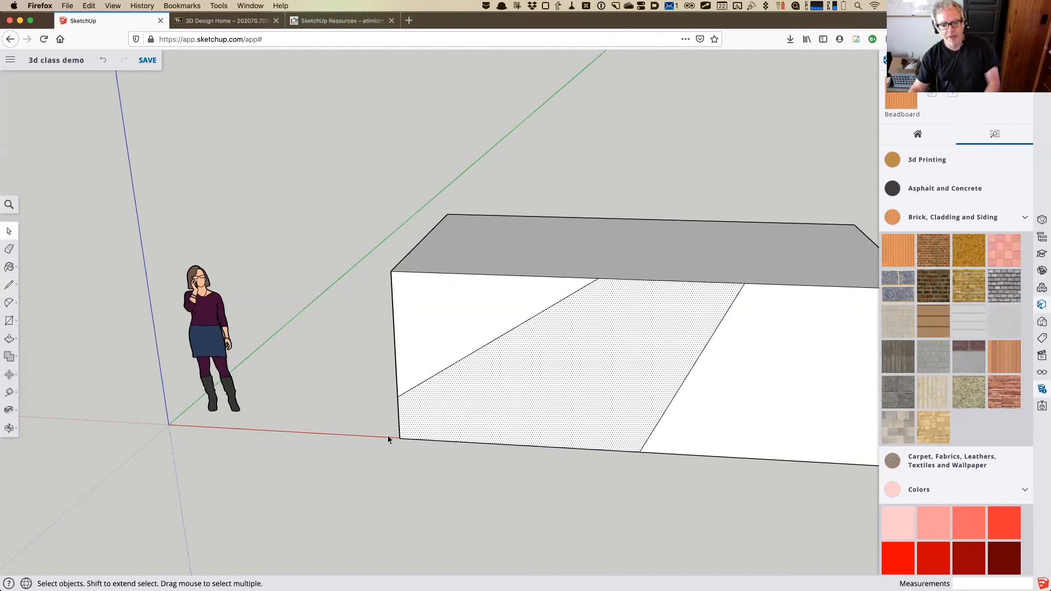
{"action": "scroll", "coordinate": [650, 455], "scroll_direction": "down", "scroll_amount": 2}
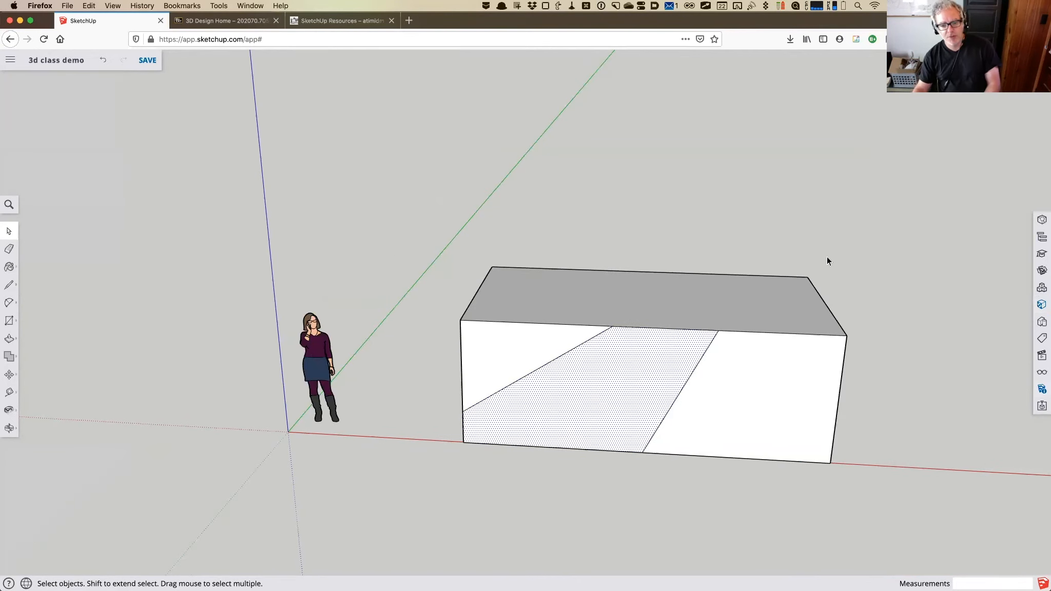
{"action": "scroll", "coordinate": [827, 258], "scroll_direction": "down", "scroll_amount": 4}
{"action": "scroll", "coordinate": [827, 257], "scroll_direction": "up", "scroll_amount": 5}
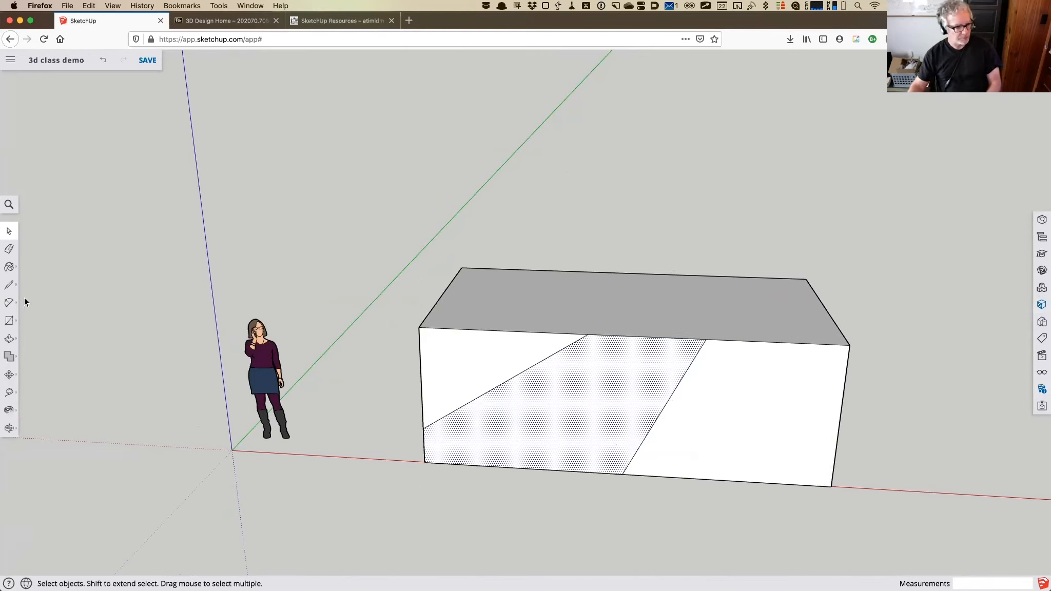
Draw an upright rectangle along the red and blue axes on the figure's open side with the Line tool, about 7' 11" wide.
{"action": "left_click", "coordinate": [9, 285]}
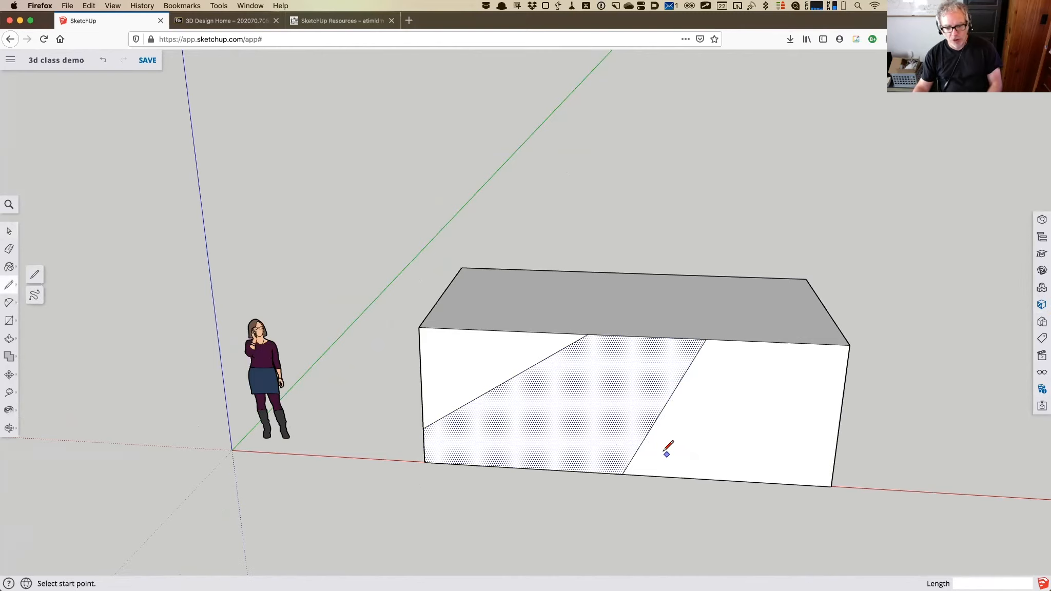
{"action": "scroll", "coordinate": [664, 449], "scroll_direction": "down", "scroll_amount": 4}
{"action": "left_click", "coordinate": [282, 446]}
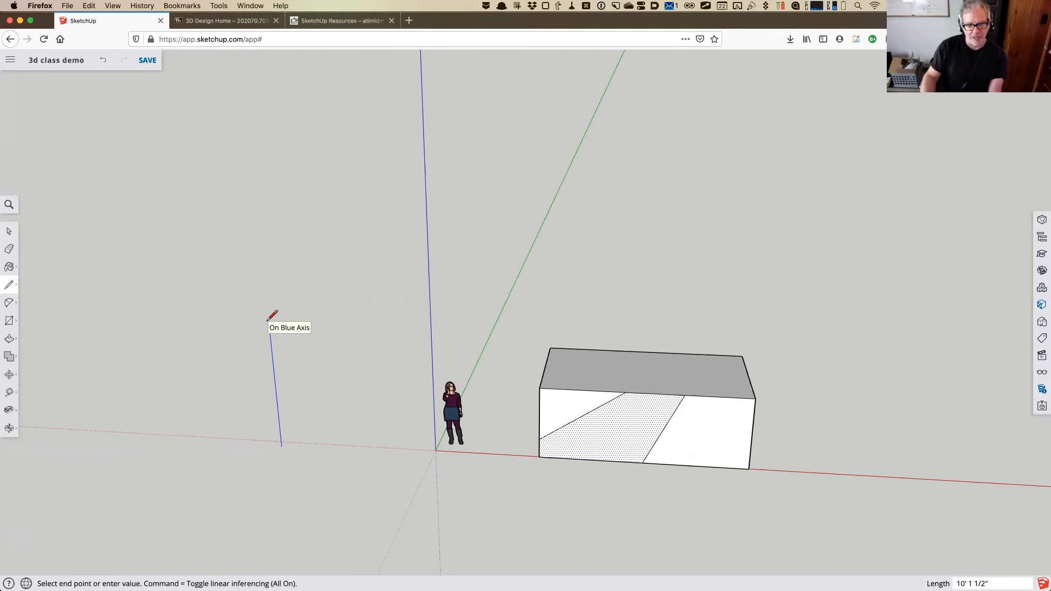
{"action": "scroll", "coordinate": [317, 423], "scroll_direction": "up", "scroll_amount": 5}
{"action": "scroll", "coordinate": [357, 427], "scroll_direction": "down", "scroll_amount": 3}
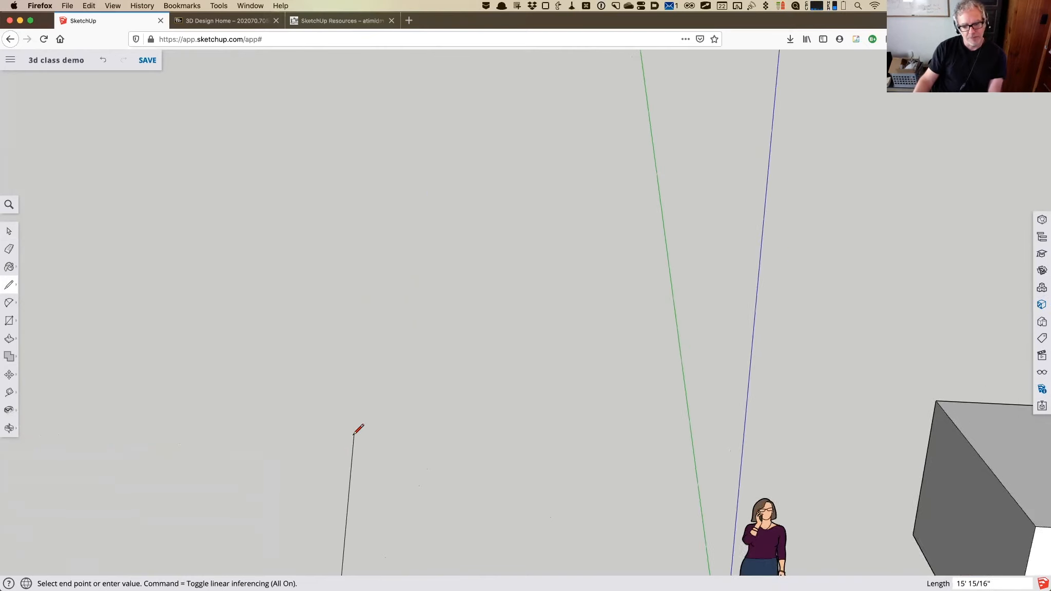
{"action": "scroll", "coordinate": [359, 428], "scroll_direction": "down", "scroll_amount": 2}
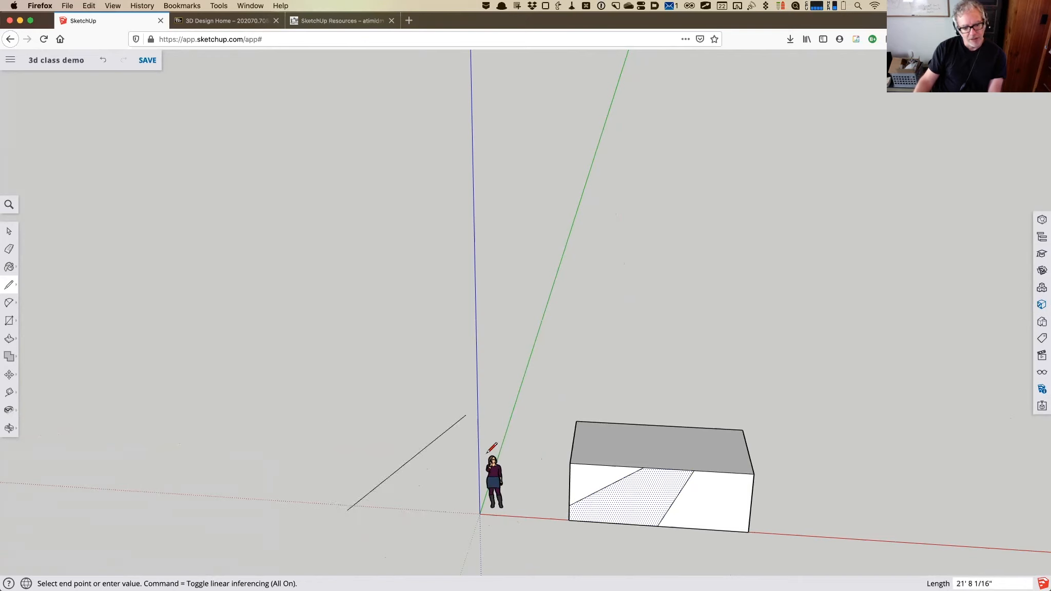
{"action": "left_click", "coordinate": [337, 367]}
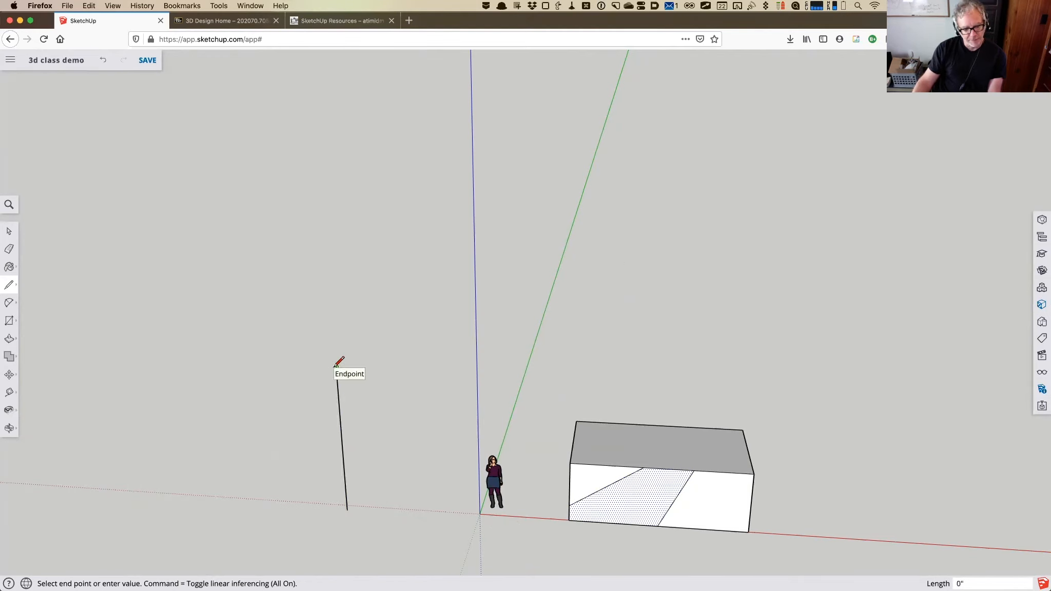
{"action": "left_click", "coordinate": [430, 371]}
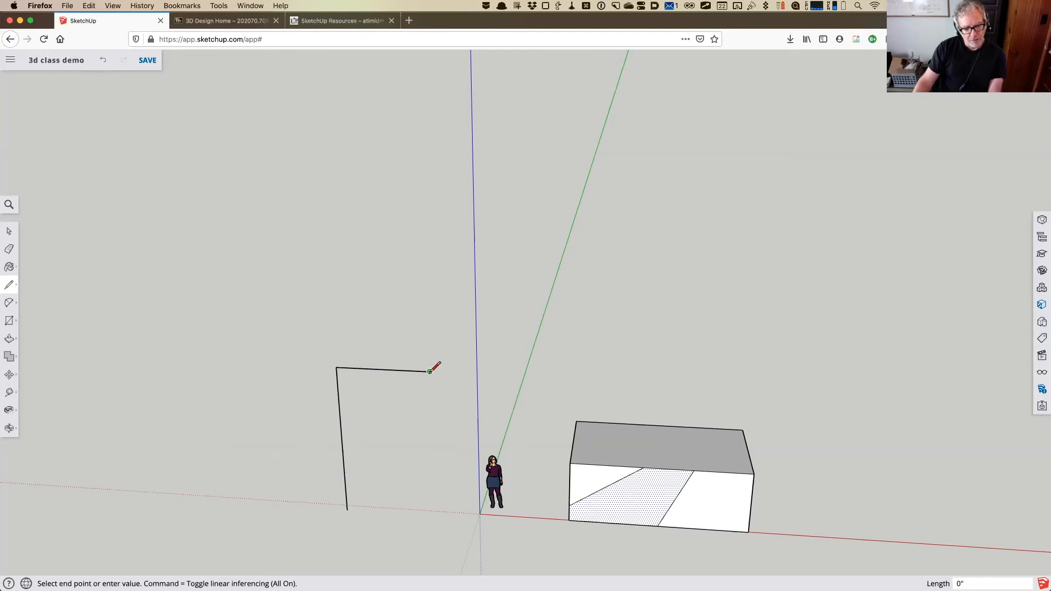
{"action": "left_click", "coordinate": [435, 516]}
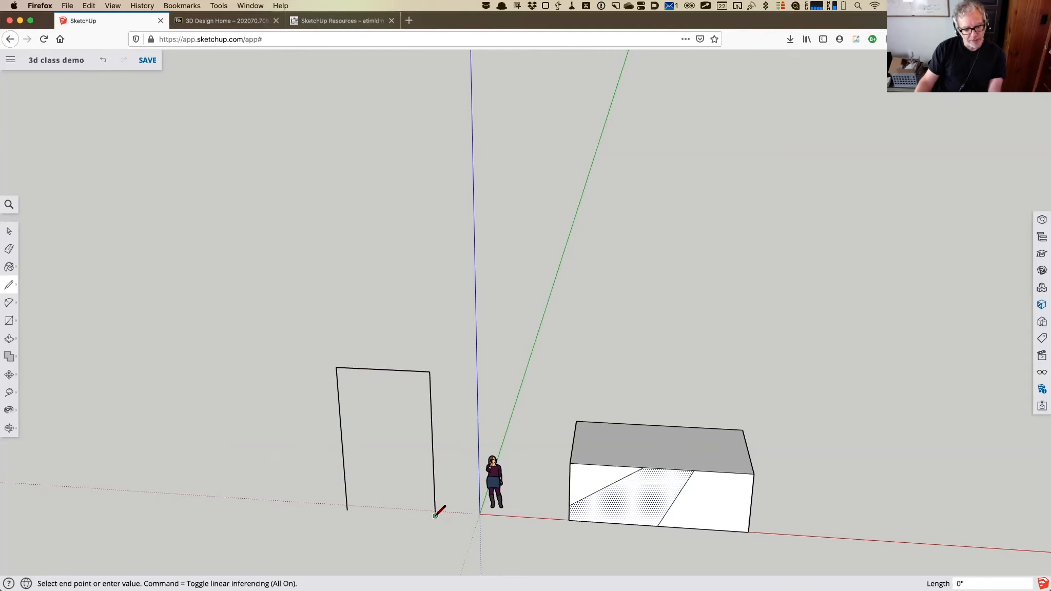
{"action": "left_click", "coordinate": [348, 510]}
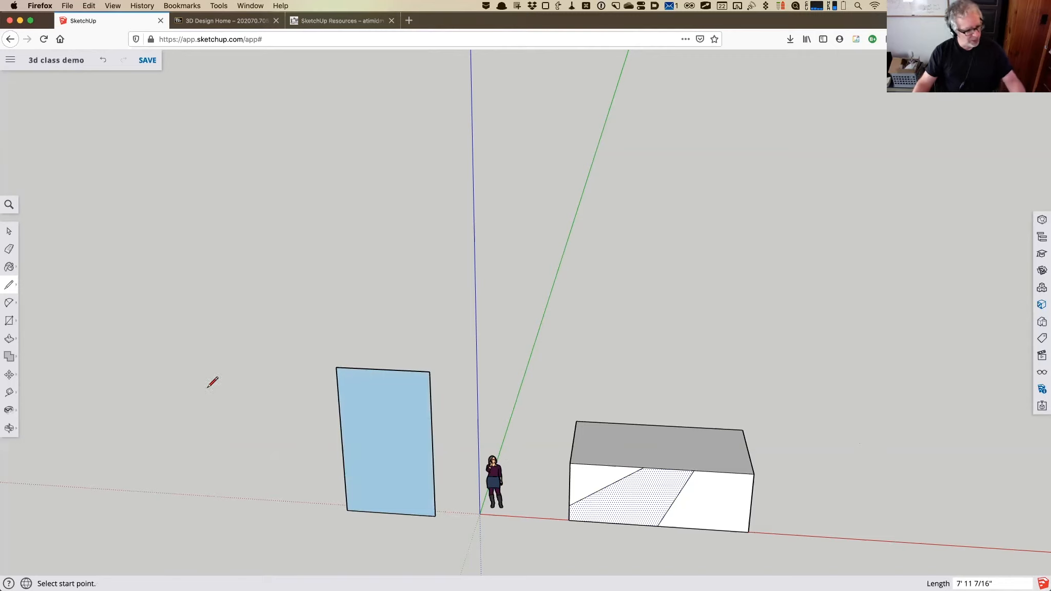
Delete the free-standing upright rectangle together with its bounding edges.
{"action": "key", "text": "o"}
{"action": "left_click_drag", "start_coordinate": [448, 509], "coordinate": [606, 360]}
{"action": "left_click", "coordinate": [10, 231]}
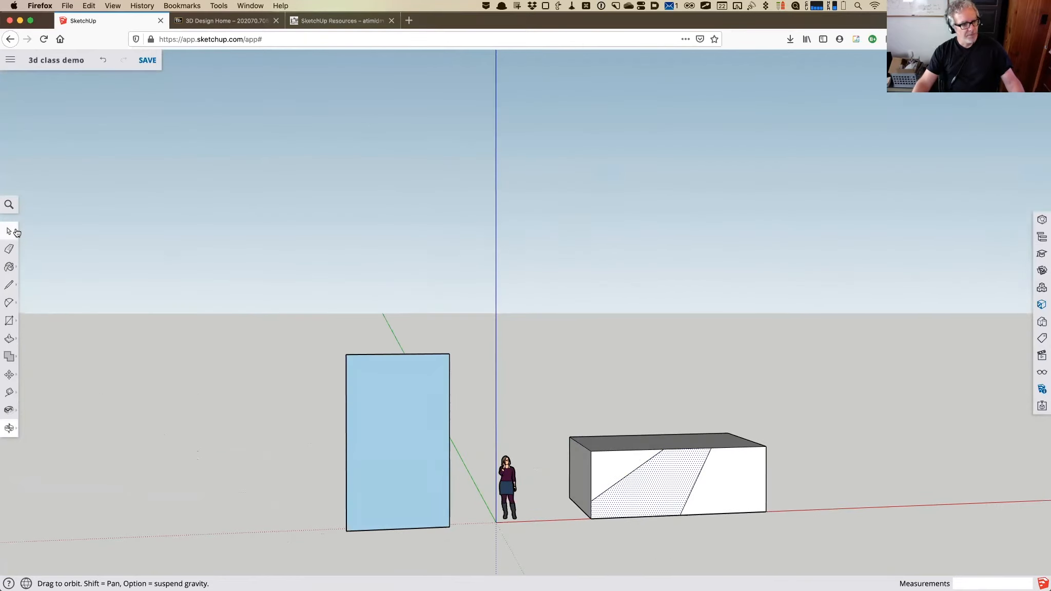
{"action": "left_click", "coordinate": [405, 426]}
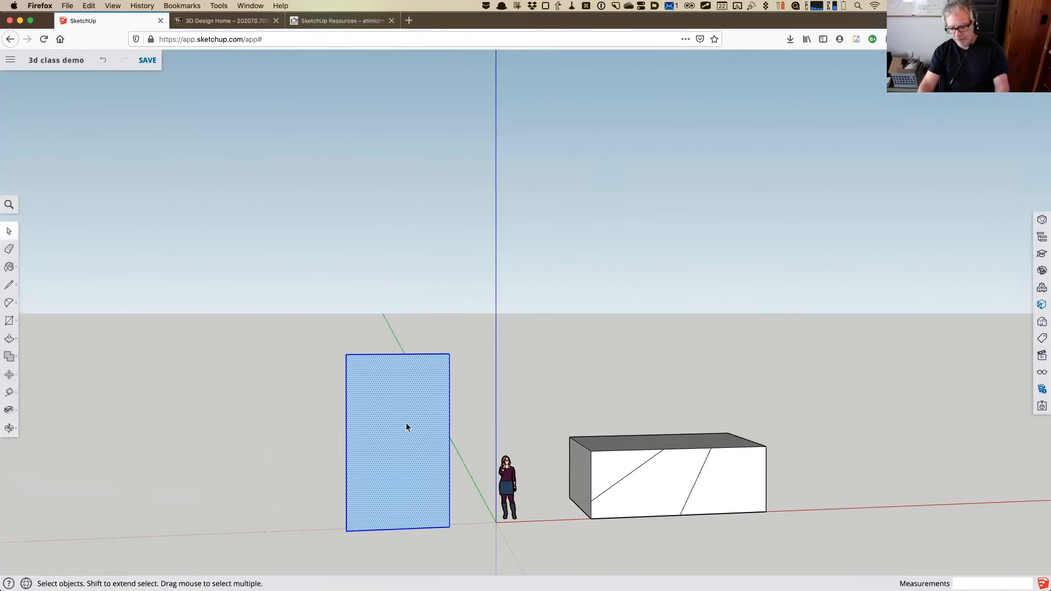
{"action": "key", "text": "Delete"}
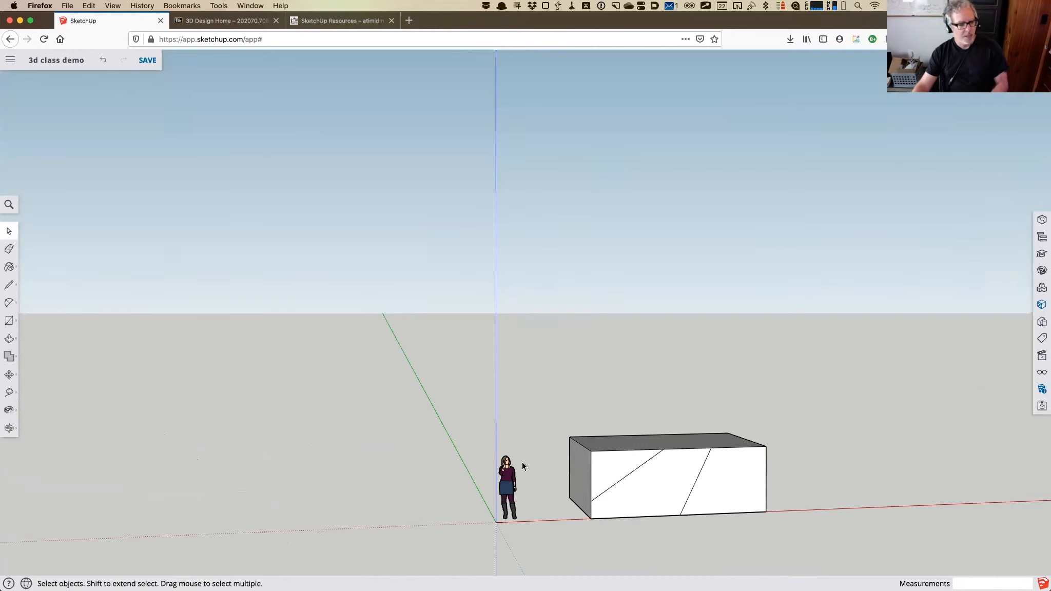
Draw a closed wavy outline with the Freehand tool on the front face between the two diagonals, then undo it.
{"action": "key", "text": "h"}
{"action": "left_click_drag", "start_coordinate": [519, 415], "coordinate": [493, 381]}
{"action": "scroll", "coordinate": [492, 380], "scroll_direction": "up", "scroll_amount": 3}
{"action": "left_click", "coordinate": [9, 285]}
{"action": "left_click", "coordinate": [34, 295]}
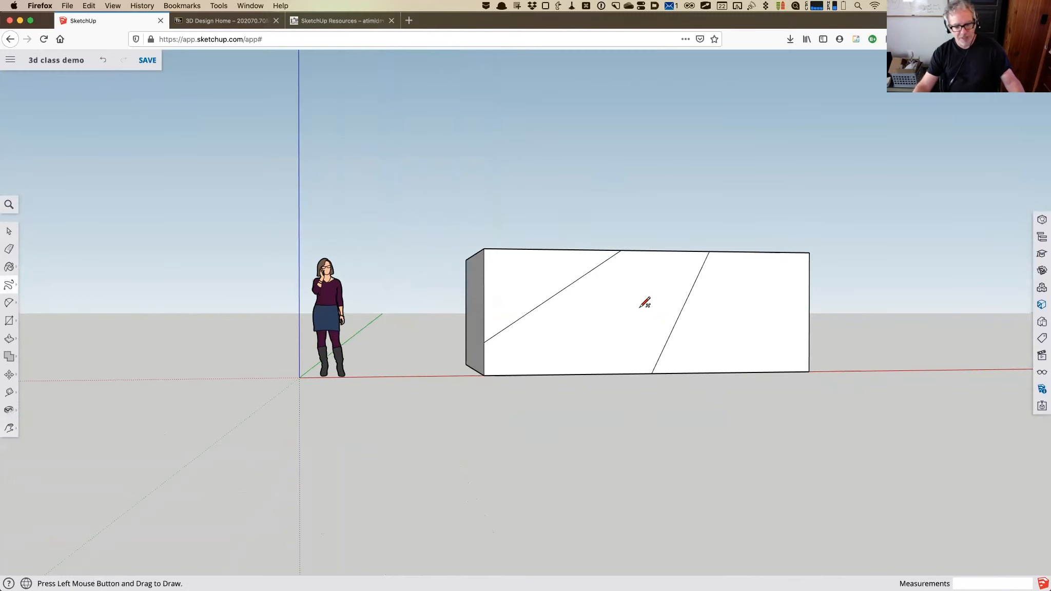
{"action": "mouse_move", "coordinate": [530, 363]}
{"action": "left_mouse_down"}
{"action": "mouse_move", "coordinate": [601, 319]}
{"action": "mouse_move", "coordinate": [642, 272]}
{"action": "mouse_move", "coordinate": [637, 334]}
{"action": "mouse_move", "coordinate": [531, 363]}
{"action": "left_mouse_up"}
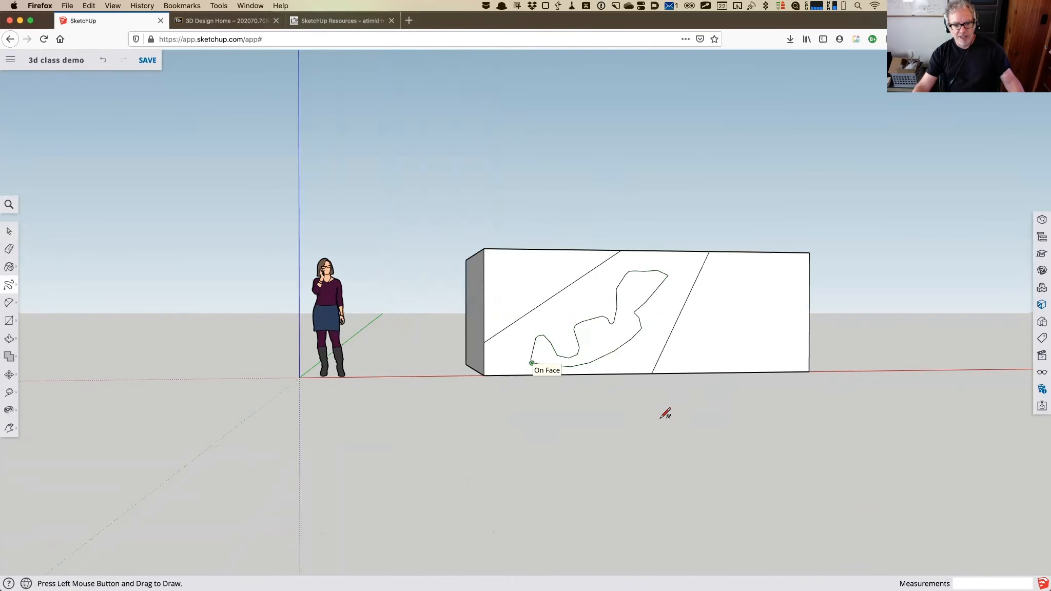
{"action": "scroll", "coordinate": [588, 343], "scroll_direction": "up", "scroll_amount": 4}
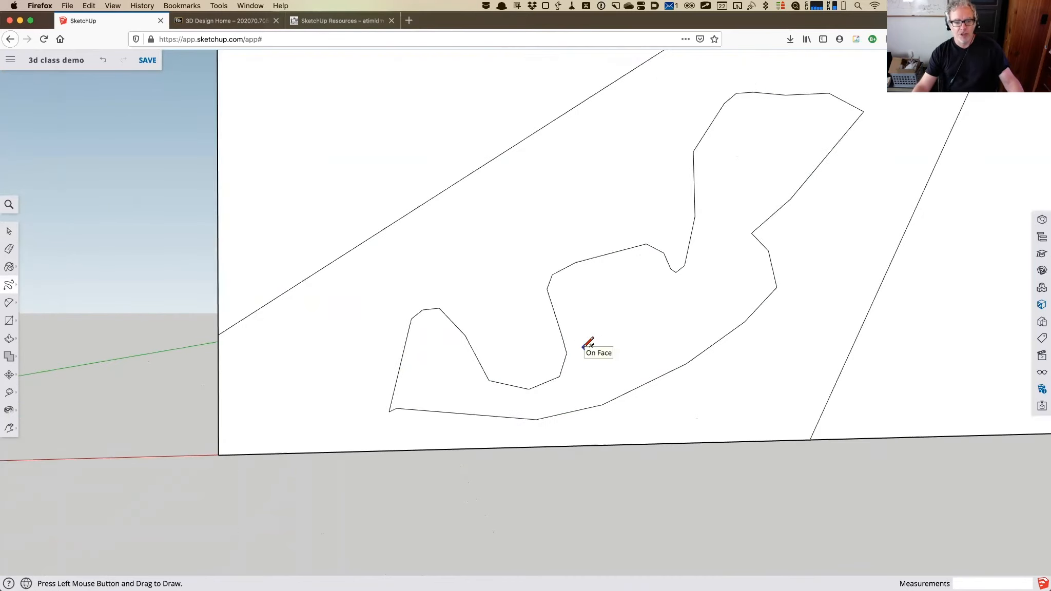
{"action": "scroll", "coordinate": [589, 343], "scroll_direction": "down", "scroll_amount": 1}
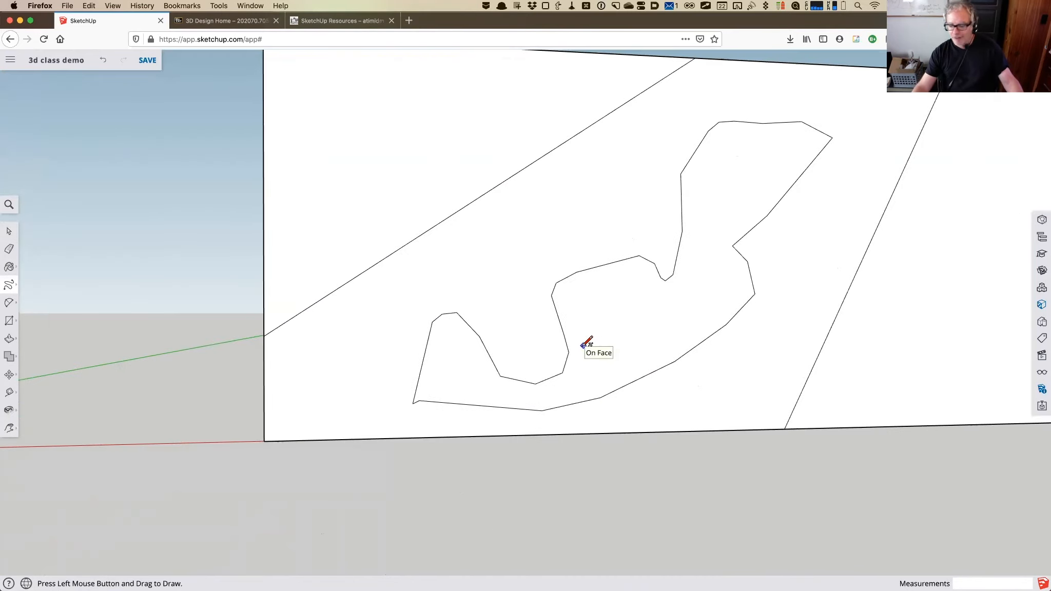
{"action": "scroll", "coordinate": [585, 345], "scroll_direction": "up", "scroll_amount": 1}
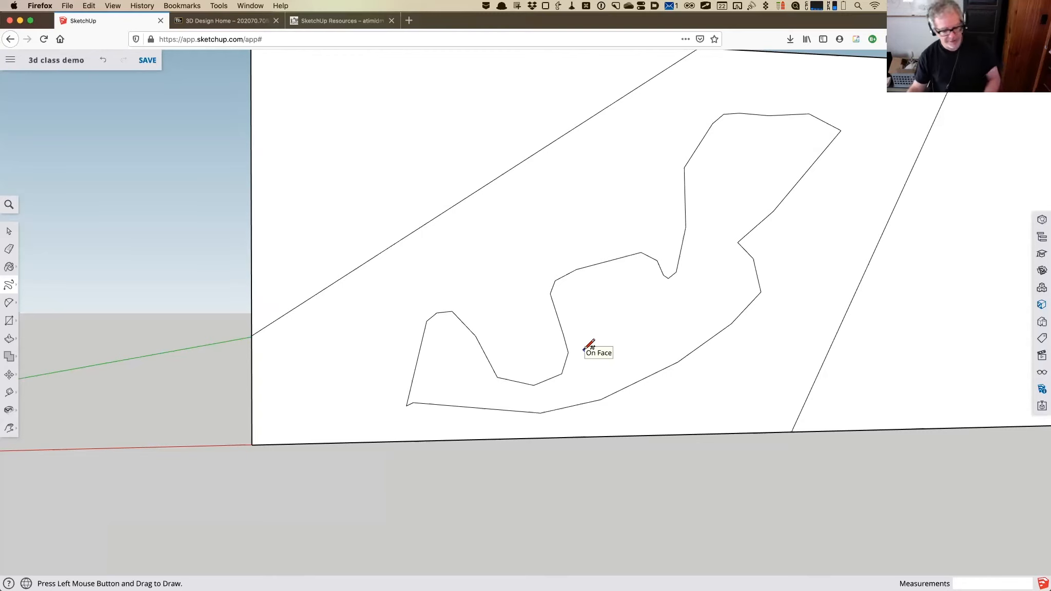
{"action": "key", "text": "super+z"}
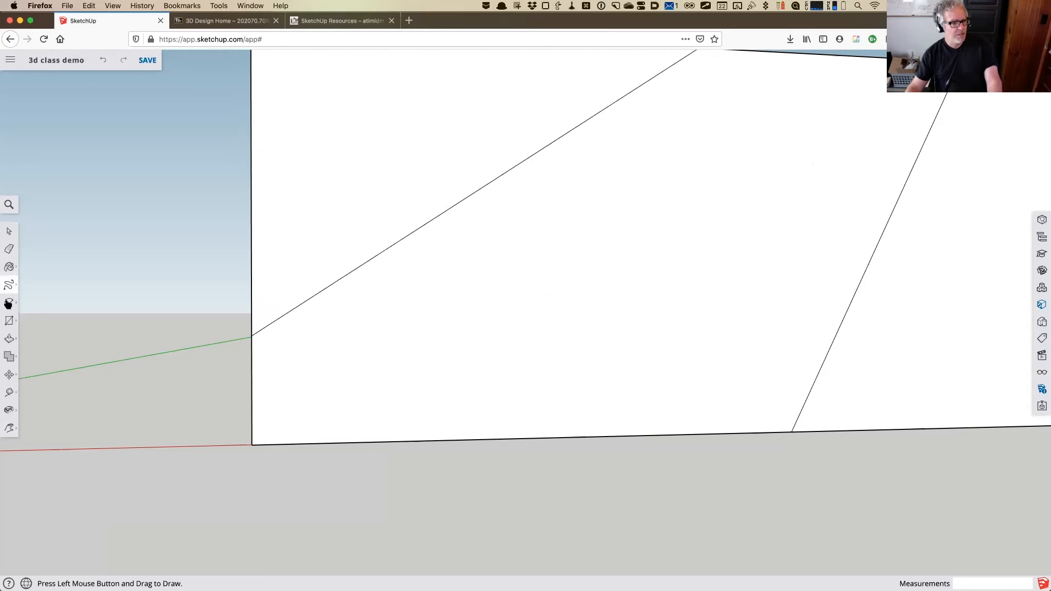
Draw a tangent arc of about 3' 10" radius from the base edge to the steeper diagonal, then erase the diagonal's leftover lower piece.
{"action": "left_click", "coordinate": [40, 275]}
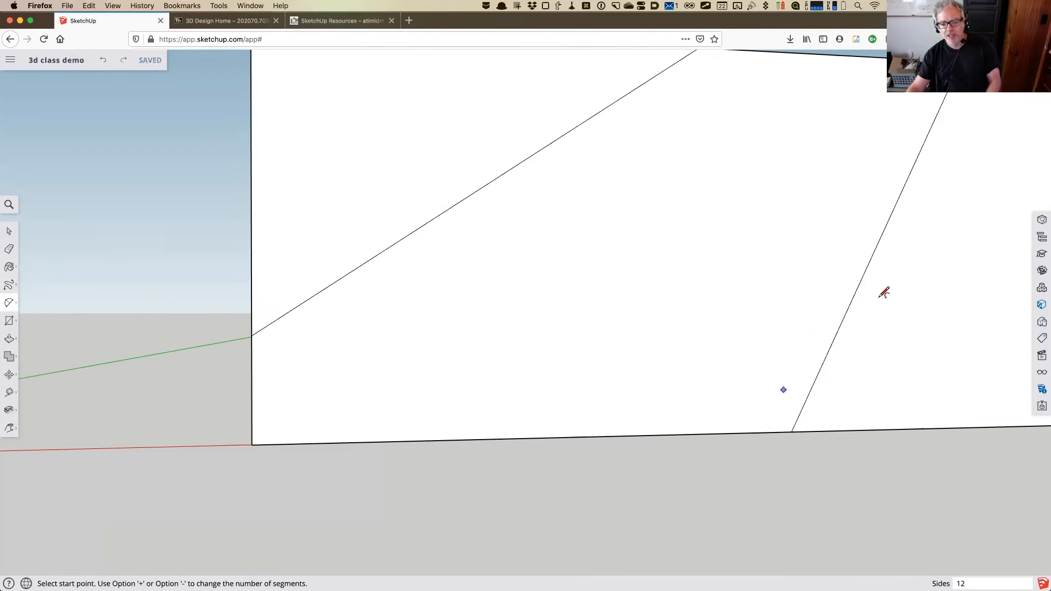
{"action": "left_click", "coordinate": [633, 436]}
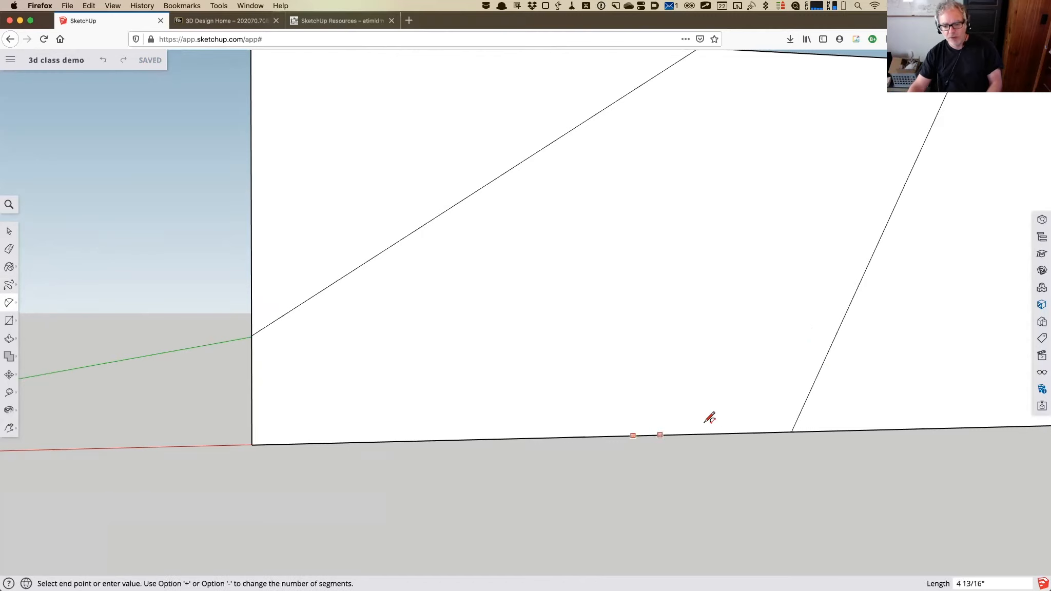
{"action": "left_click", "coordinate": [860, 283]}
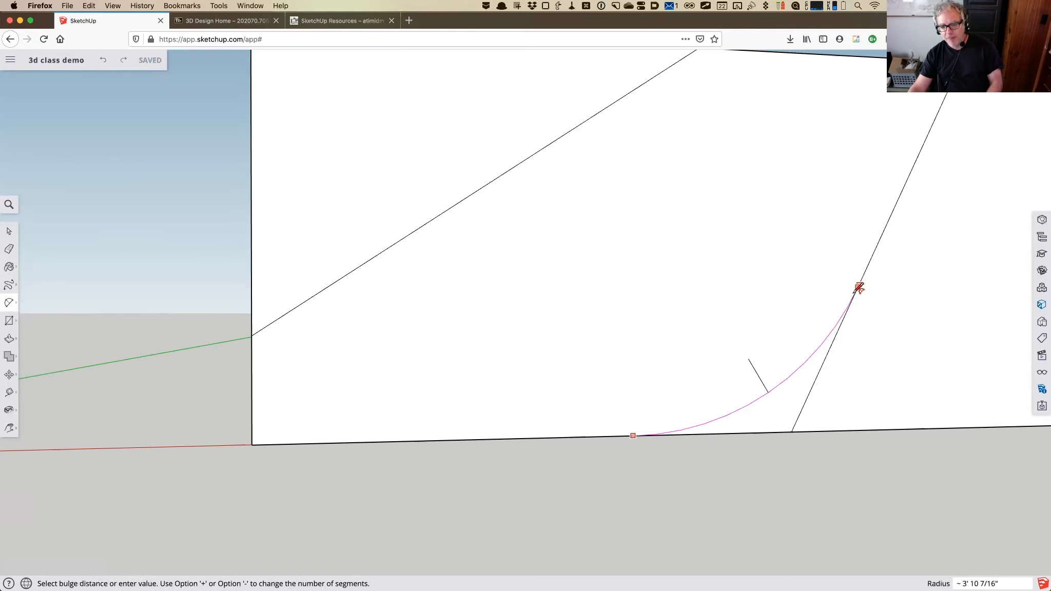
{"action": "left_click", "coordinate": [820, 357]}
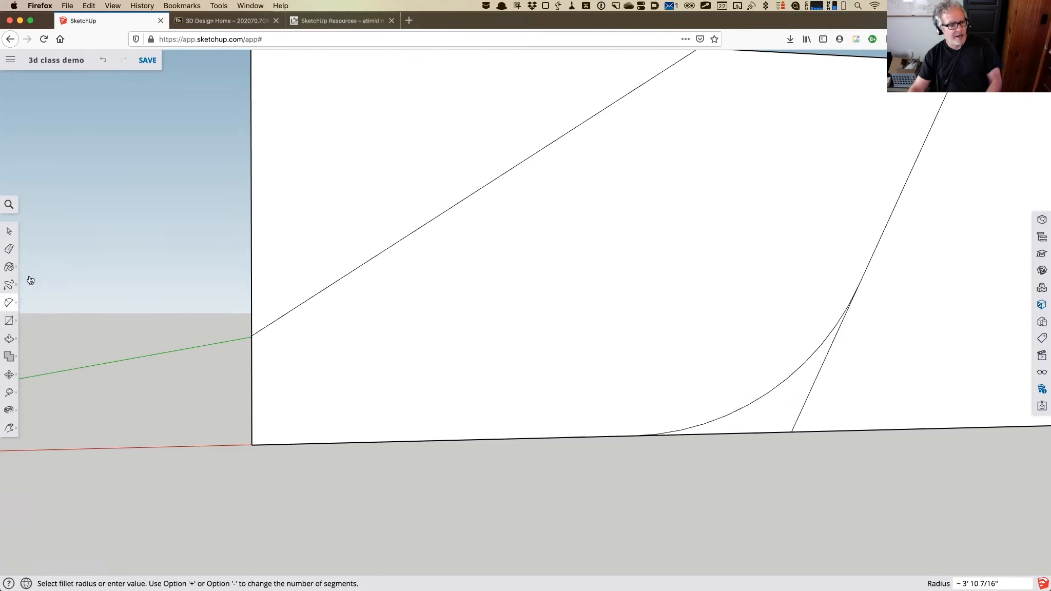
{"action": "left_click", "coordinate": [9, 249]}
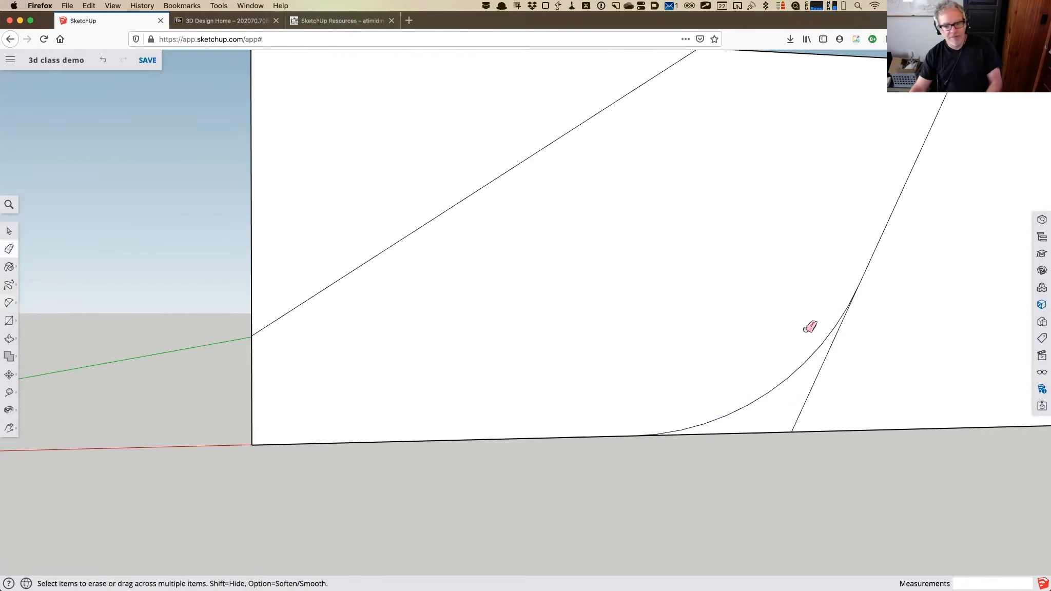
{"action": "left_click", "coordinate": [815, 386]}
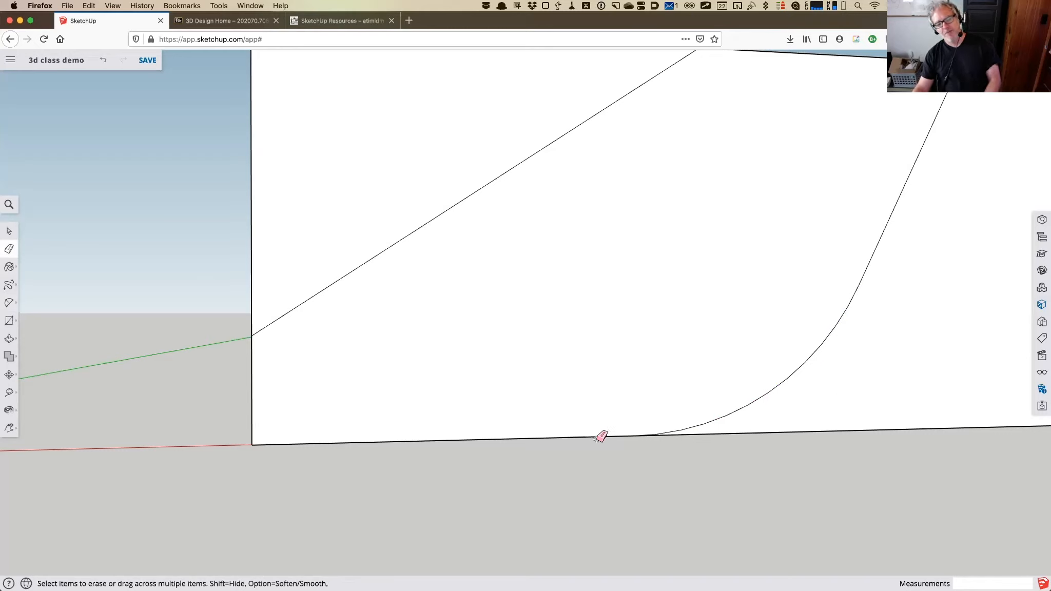
Draw an arc of about 98 degrees with the Arc tool, centred and started on the shallower diagonal of the front face.
{"action": "left_click", "coordinate": [10, 303]}
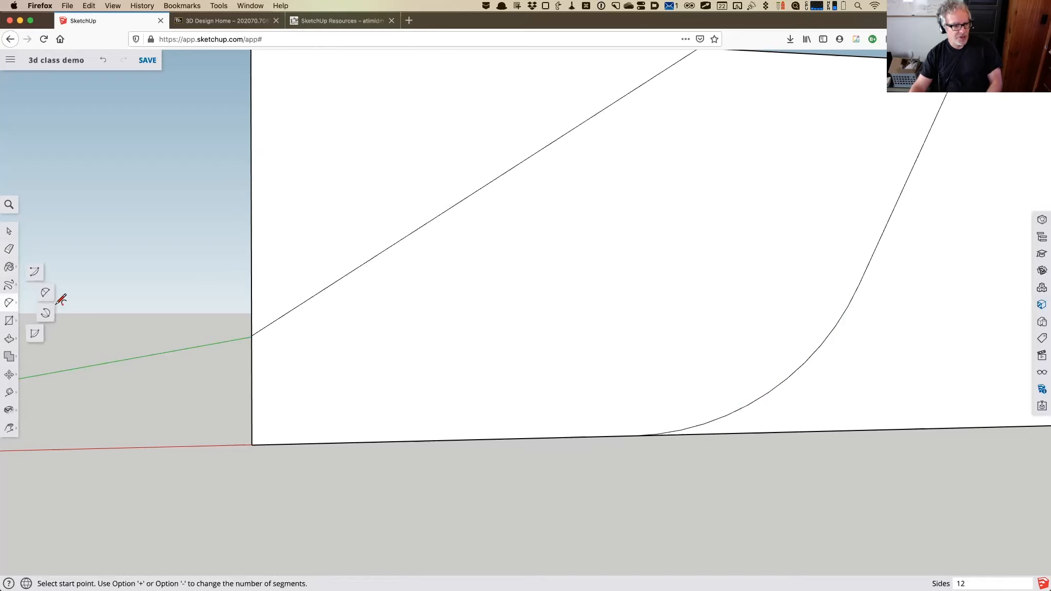
{"action": "left_click", "coordinate": [34, 275]}
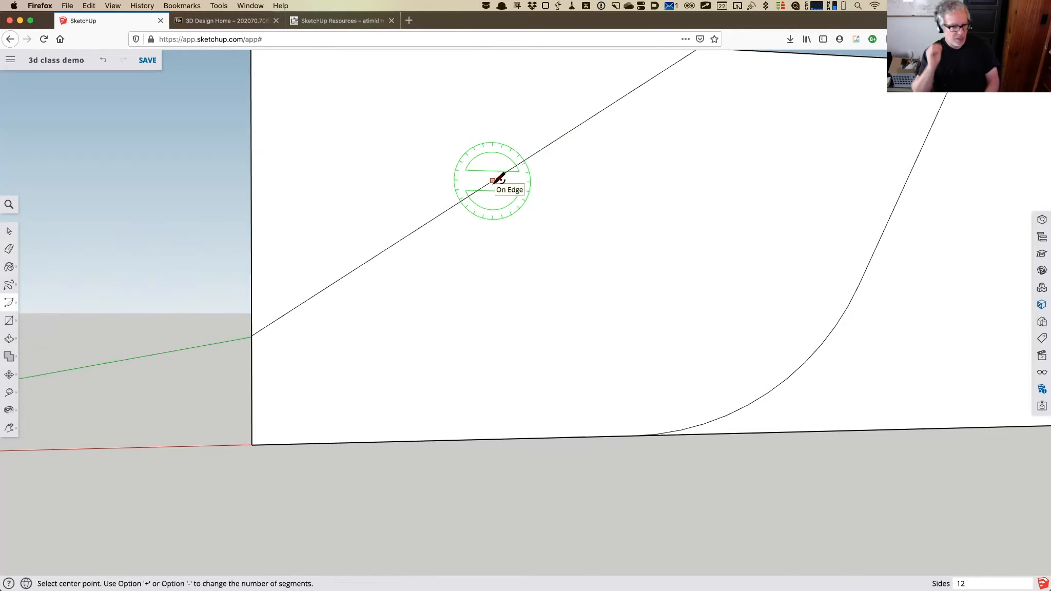
{"action": "scroll", "coordinate": [493, 181], "scroll_direction": "up", "scroll_amount": 2}
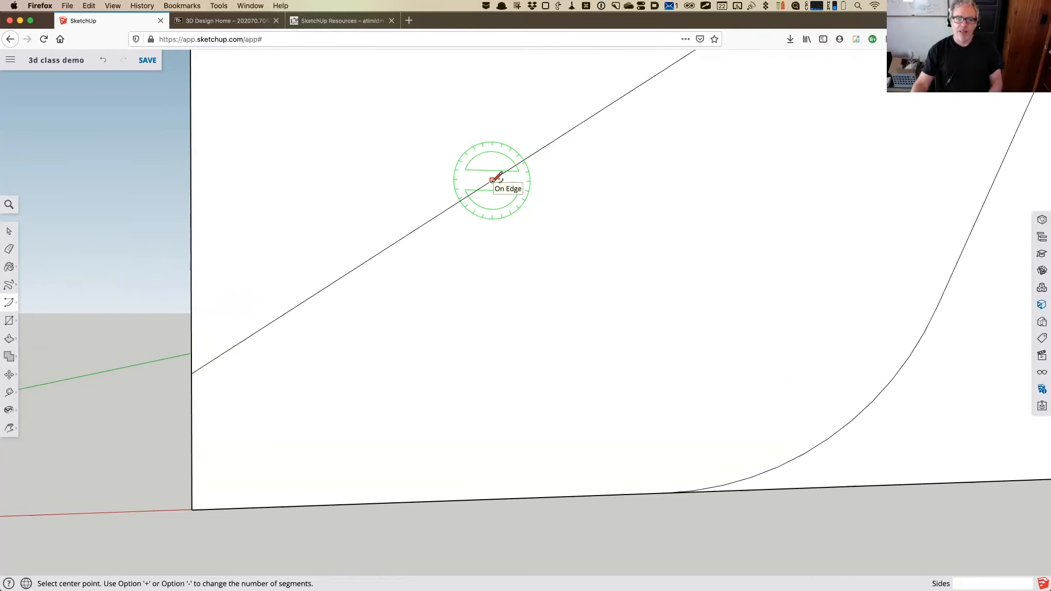
{"action": "left_click", "coordinate": [493, 180]}
{"action": "left_click", "coordinate": [568, 132]}
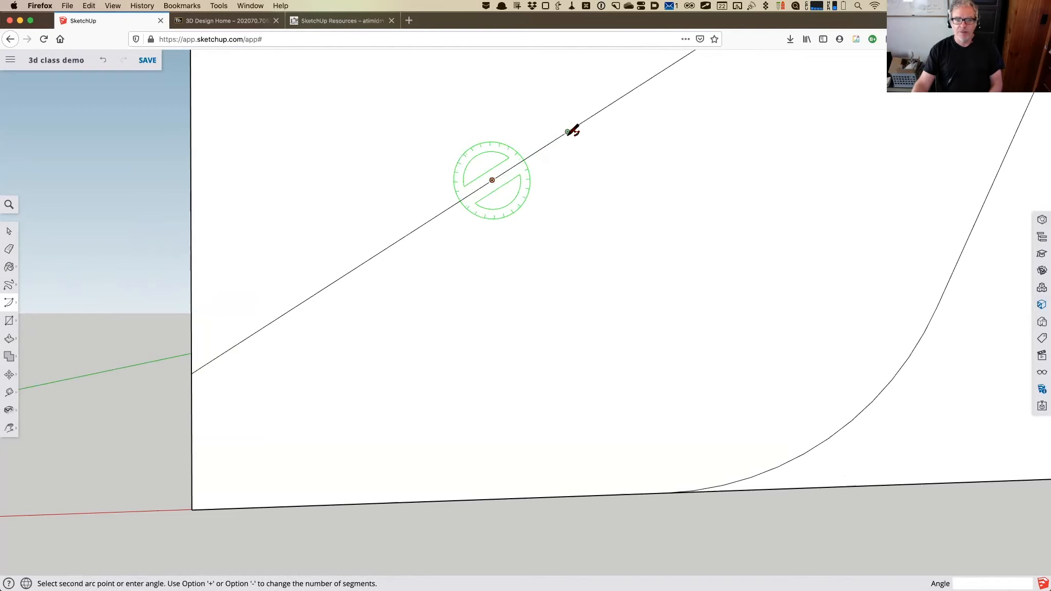
{"action": "left_click", "coordinate": [540, 268]}
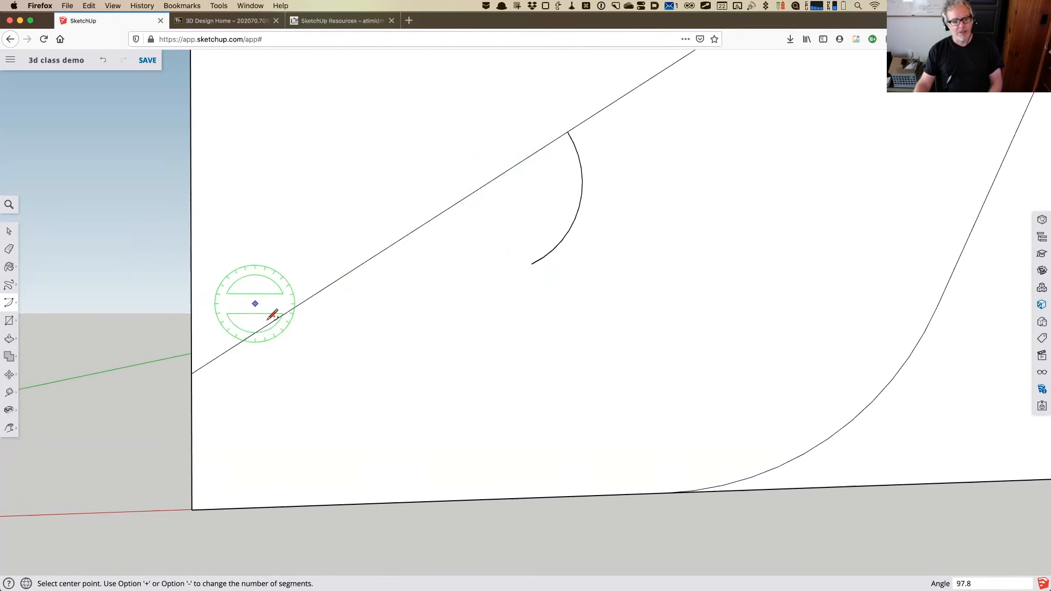
Draw a second, wider-angled arc centred on the same diagonal nearer the box's side edge, then undo both arcs.
{"action": "left_click", "coordinate": [270, 323]}
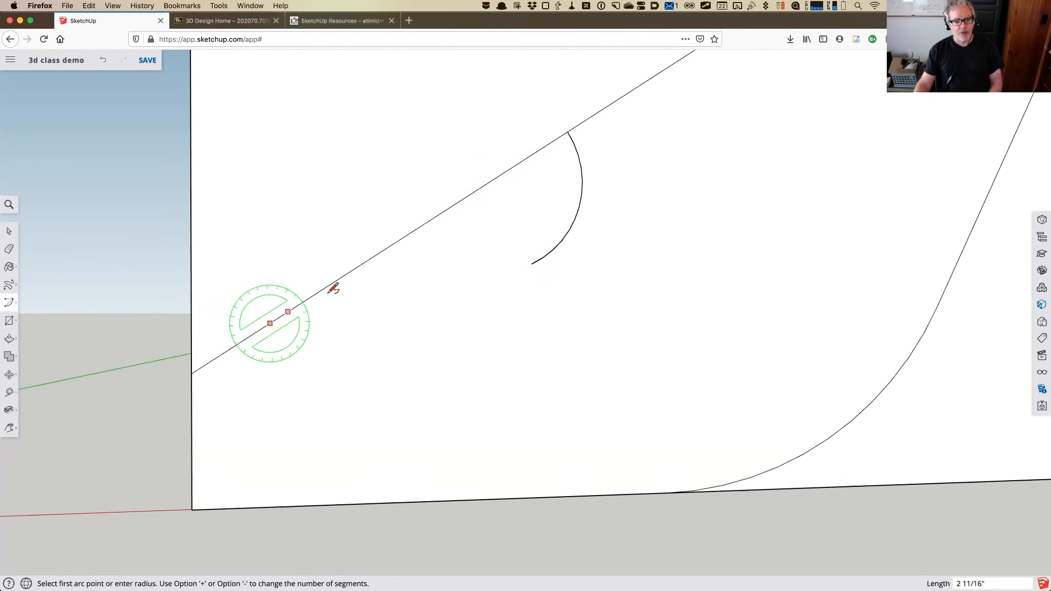
{"action": "left_click", "coordinate": [352, 270]}
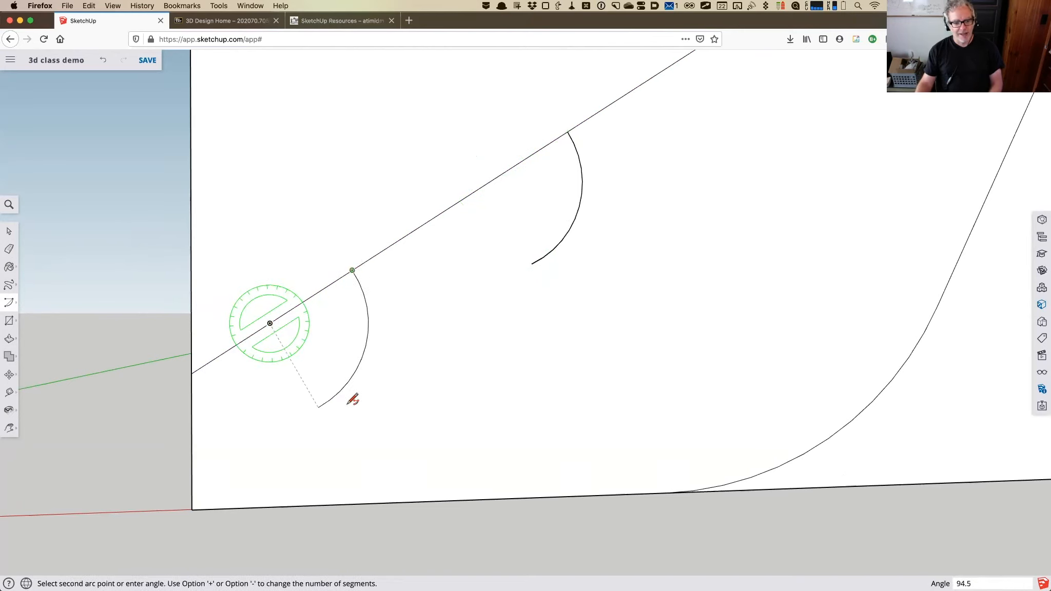
{"action": "left_click", "coordinate": [241, 419]}
{"action": "left_click", "coordinate": [239, 420]}
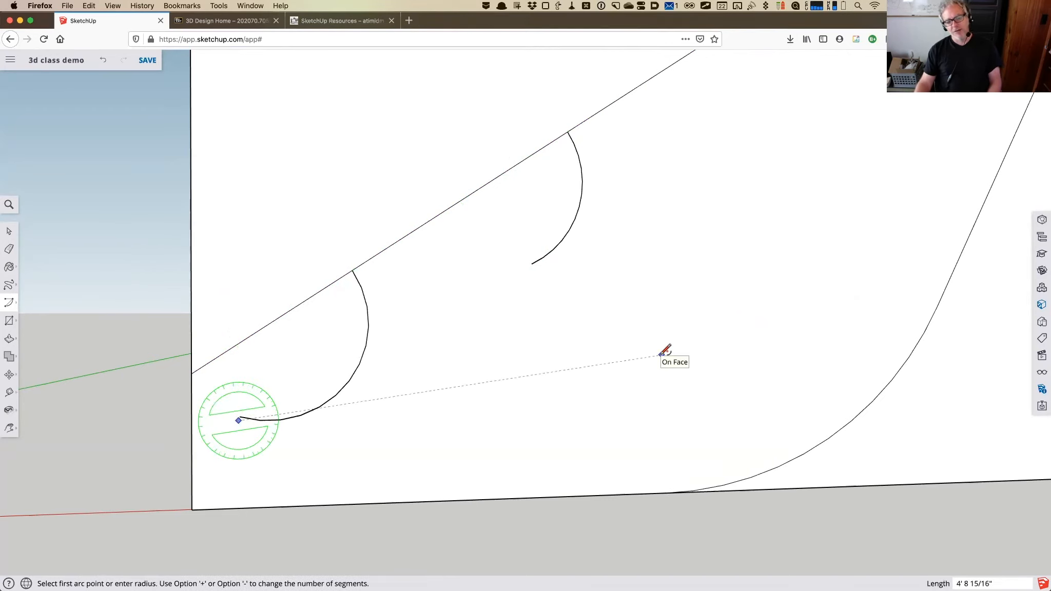
{"action": "key", "text": "Escape"}
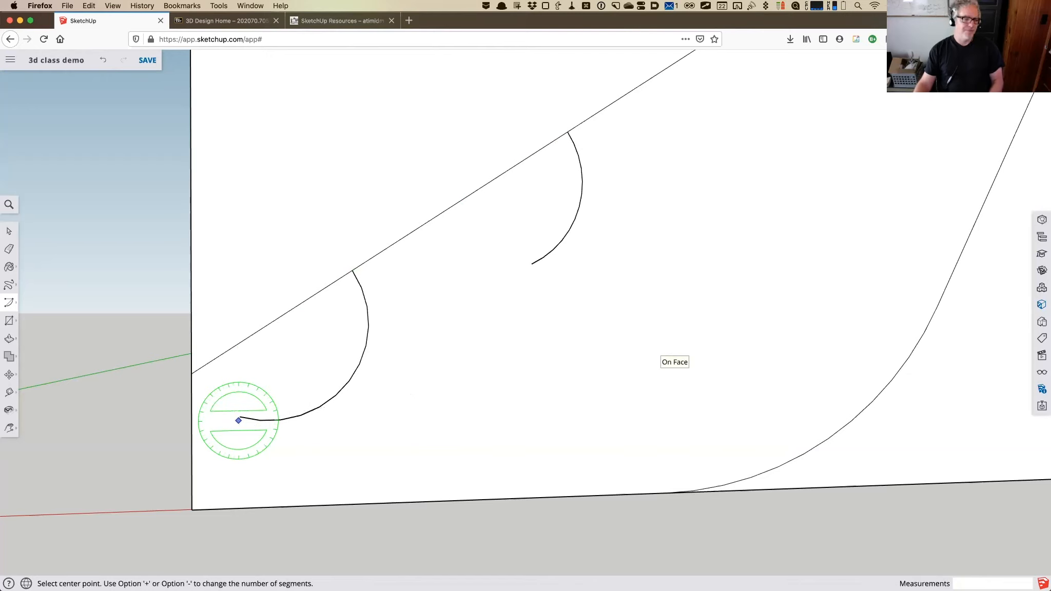
{"action": "key", "text": "super+z"}
{"action": "key", "text": "super+z"}
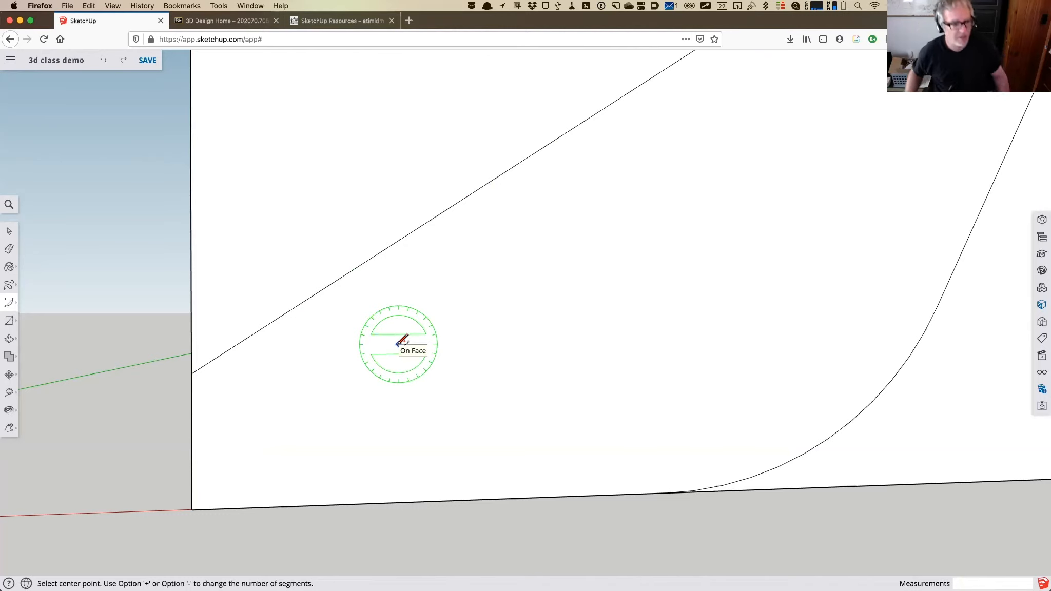
{"action": "mouse_move", "coordinate": [8, 306]}
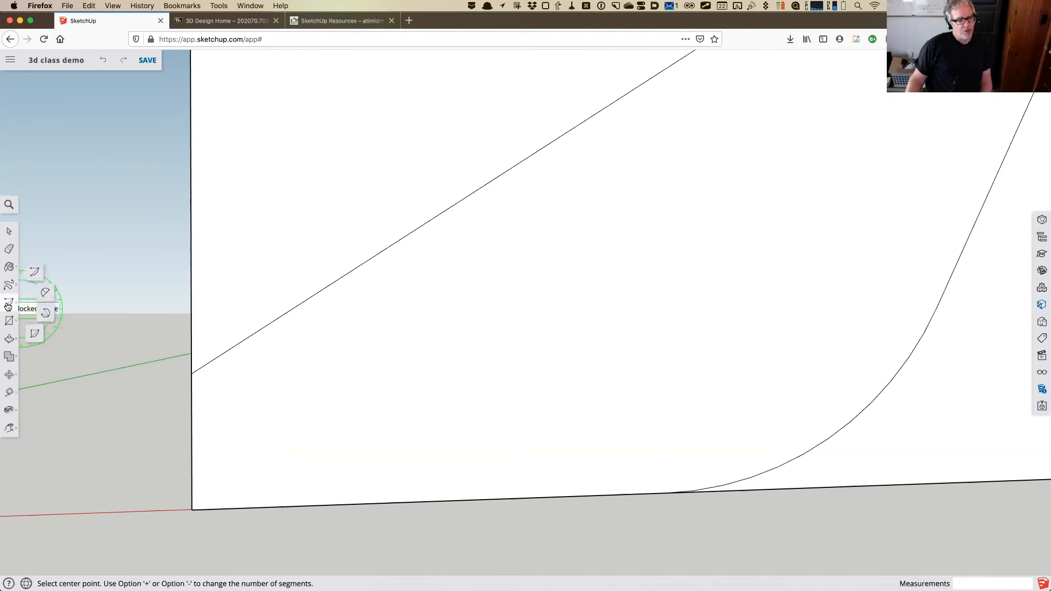
{"action": "left_click", "coordinate": [46, 293]}
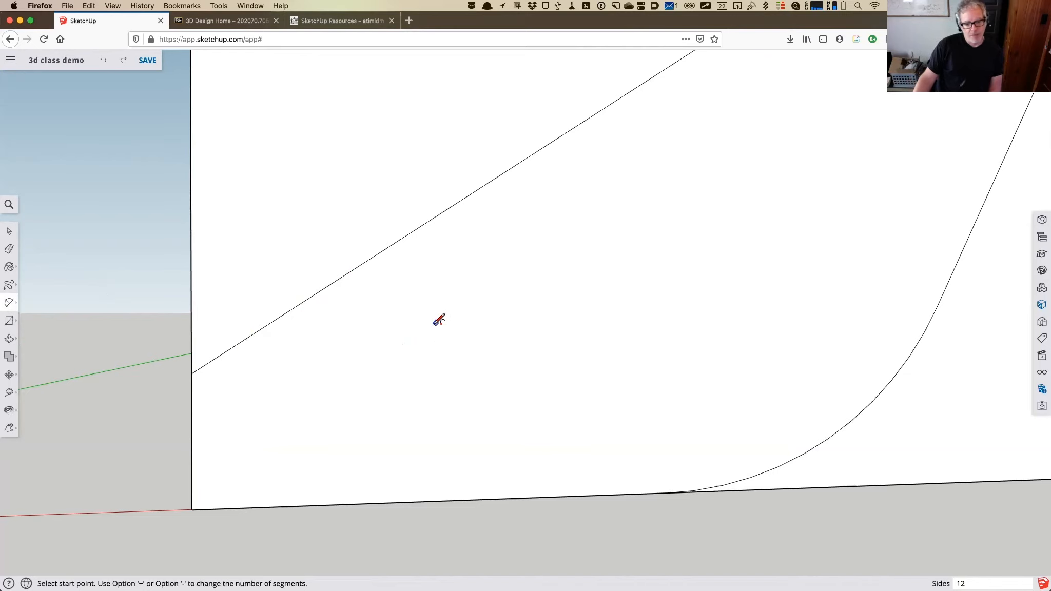
Start a rectangle with the Rectangle tool on the open ground in front of the box.
{"action": "scroll", "coordinate": [439, 319], "scroll_direction": "down", "scroll_amount": 5}
{"action": "key", "text": "o"}
{"action": "left_click_drag", "start_coordinate": [300, 307], "coordinate": [255, 420]}
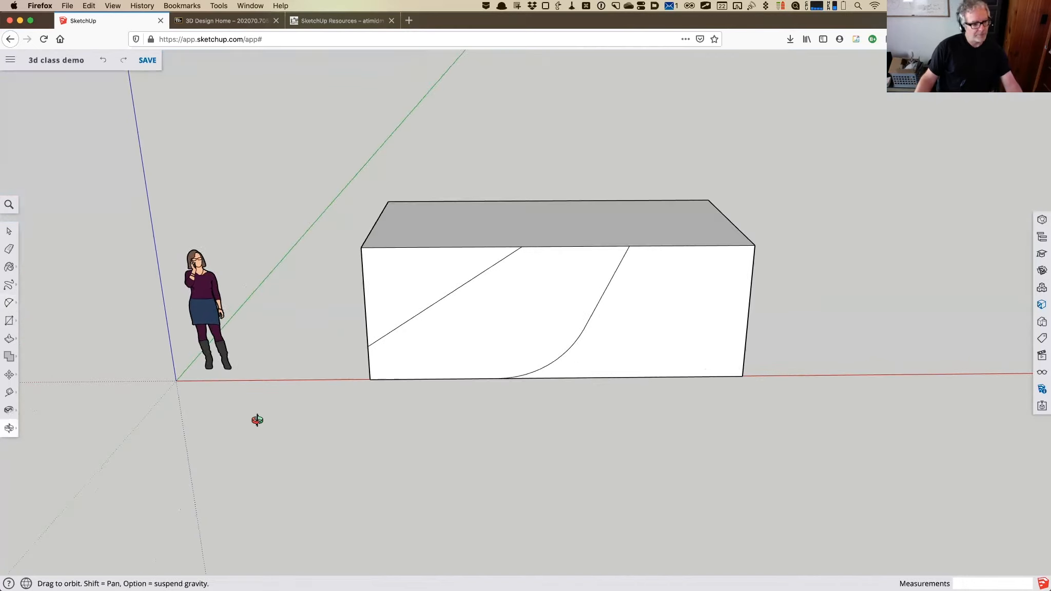
{"action": "left_click", "coordinate": [9, 322]}
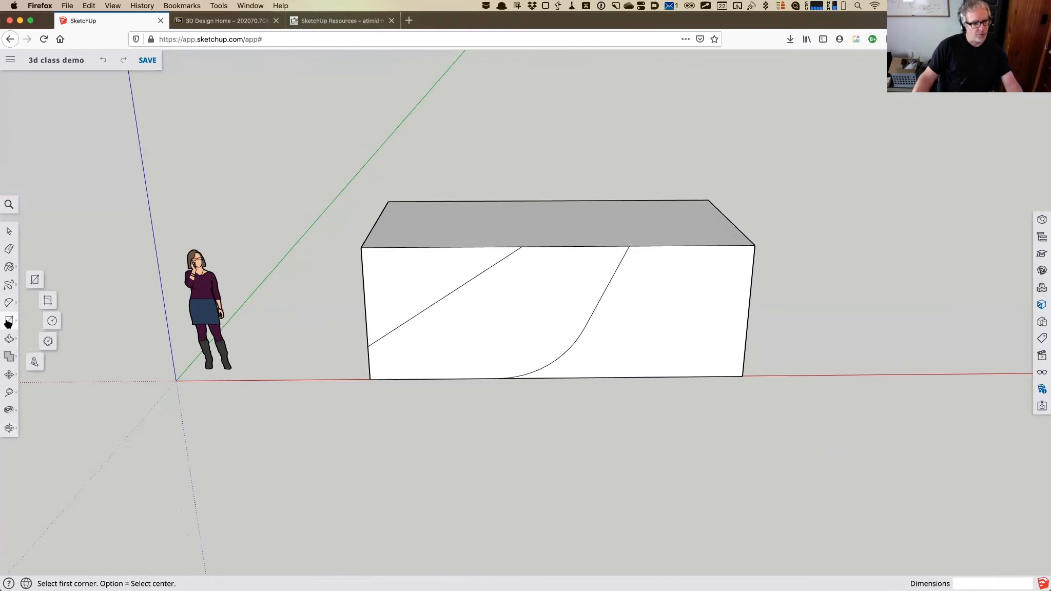
{"action": "left_click", "coordinate": [36, 281]}
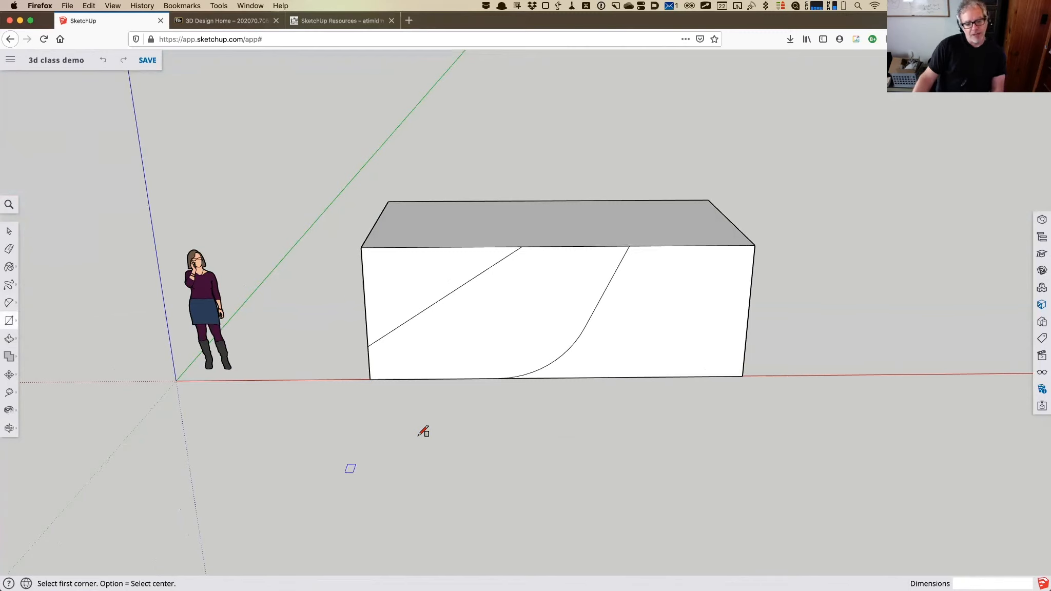
{"action": "scroll", "coordinate": [446, 452], "scroll_direction": "down", "scroll_amount": 3}
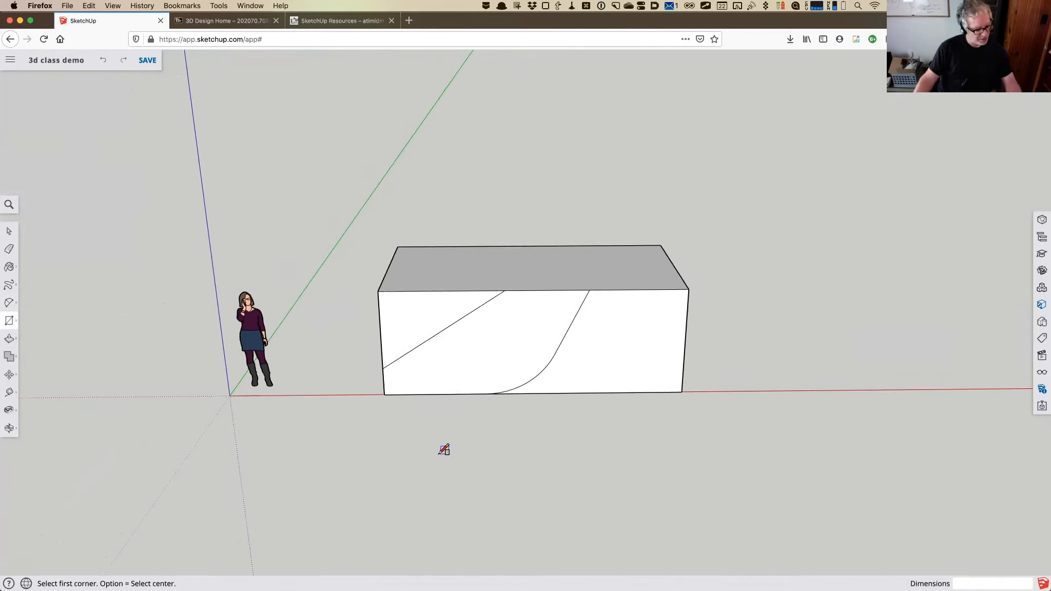
{"action": "left_click", "coordinate": [398, 461]}
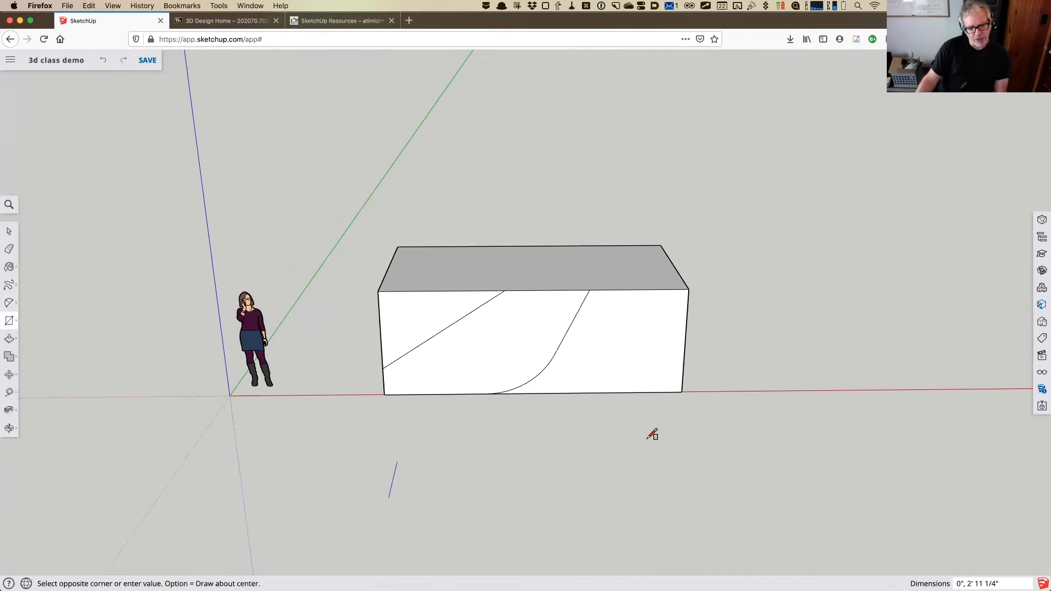
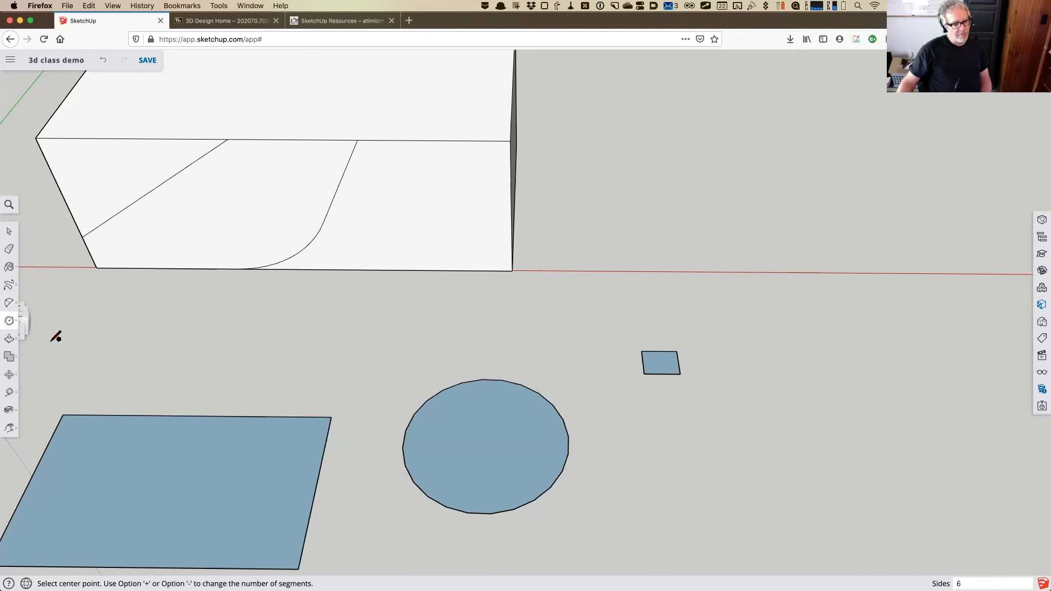
Draw a six-sided polygon with an inscribed radius of about 2' 6" on the ground beside the small rectangle.
{"action": "left_click", "coordinate": [790, 378]}
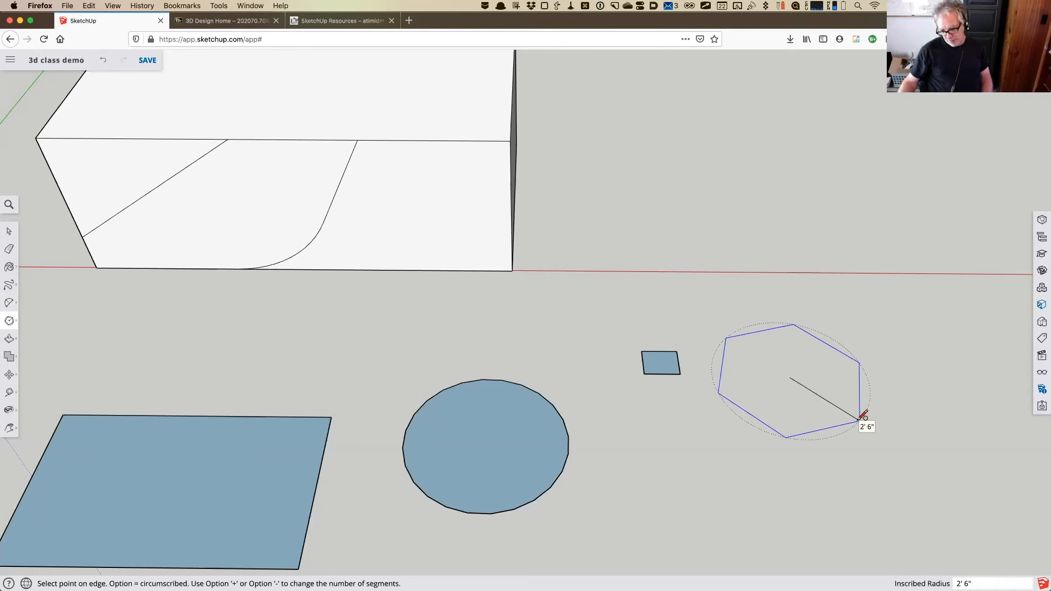
{"action": "left_click", "coordinate": [863, 417]}
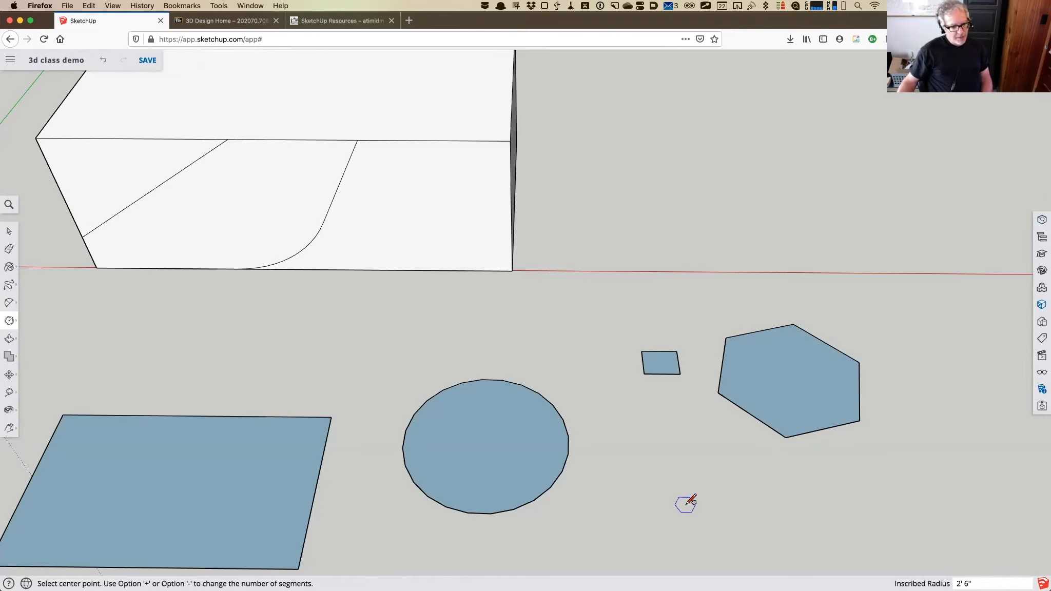
Draw a smaller ten-sided polygon with an inscribed radius of about 1' 4" on the ground between the circle and the hexagon.
{"action": "left_click", "coordinate": [660, 522]}
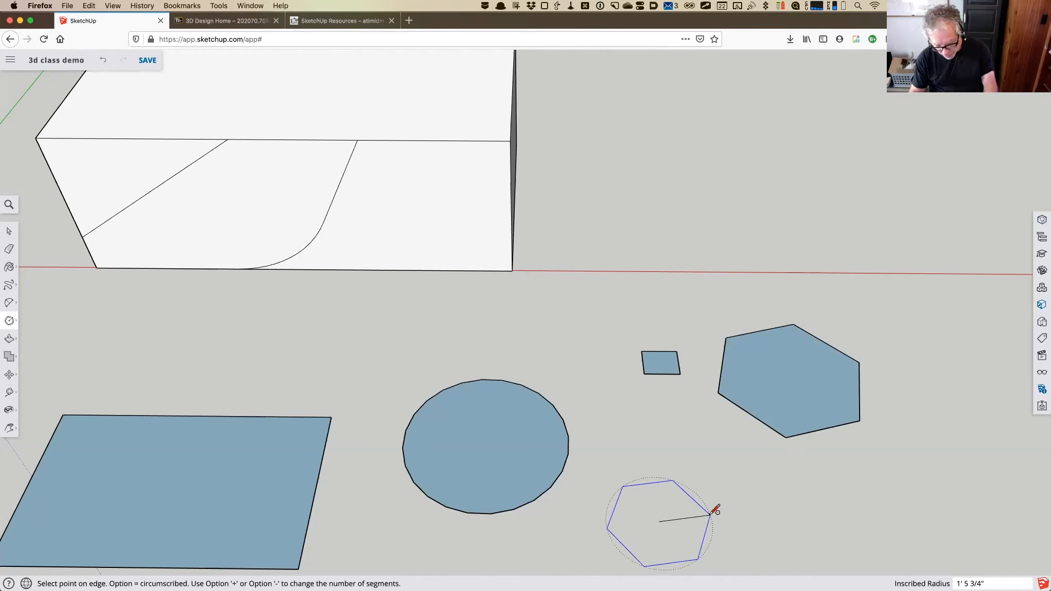
{"action": "key", "text": "alt"}
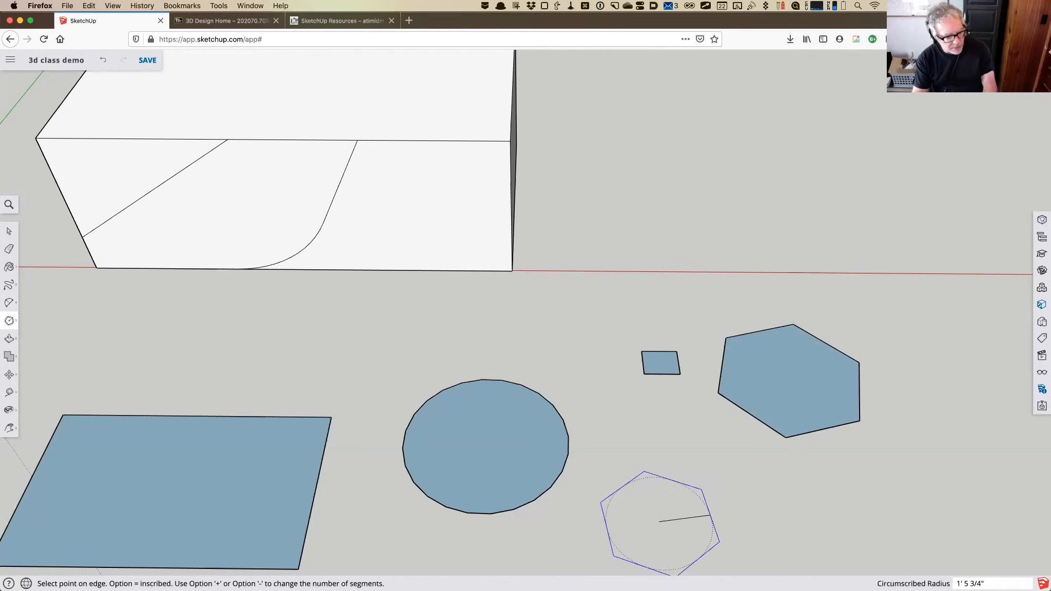
{"action": "key", "text": "alt+plus"}
{"action": "key", "text": "alt+plus"}
{"action": "key", "text": "alt+plus"}
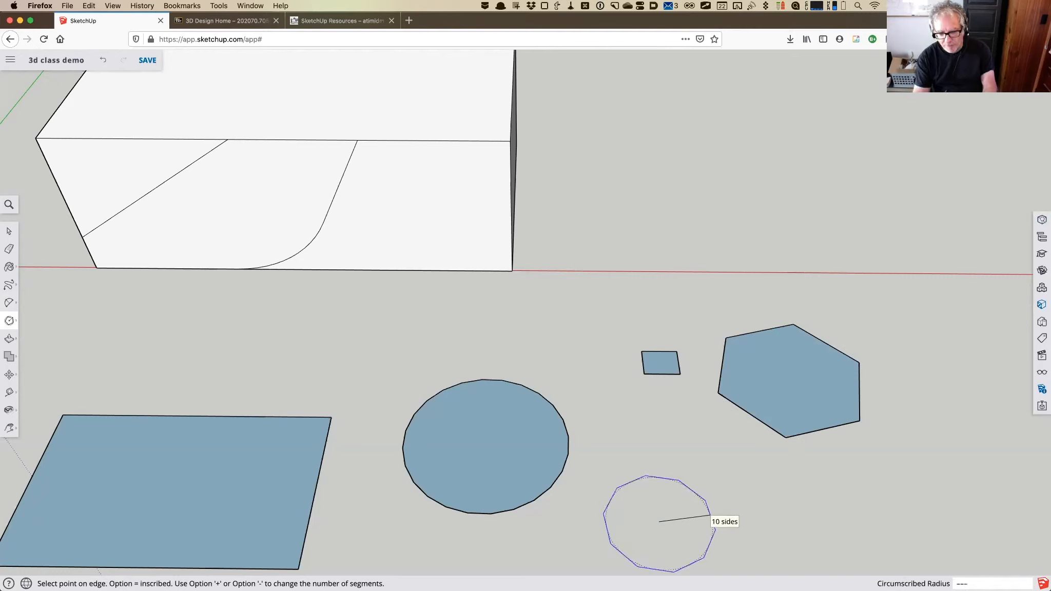
{"action": "key", "text": "alt"}
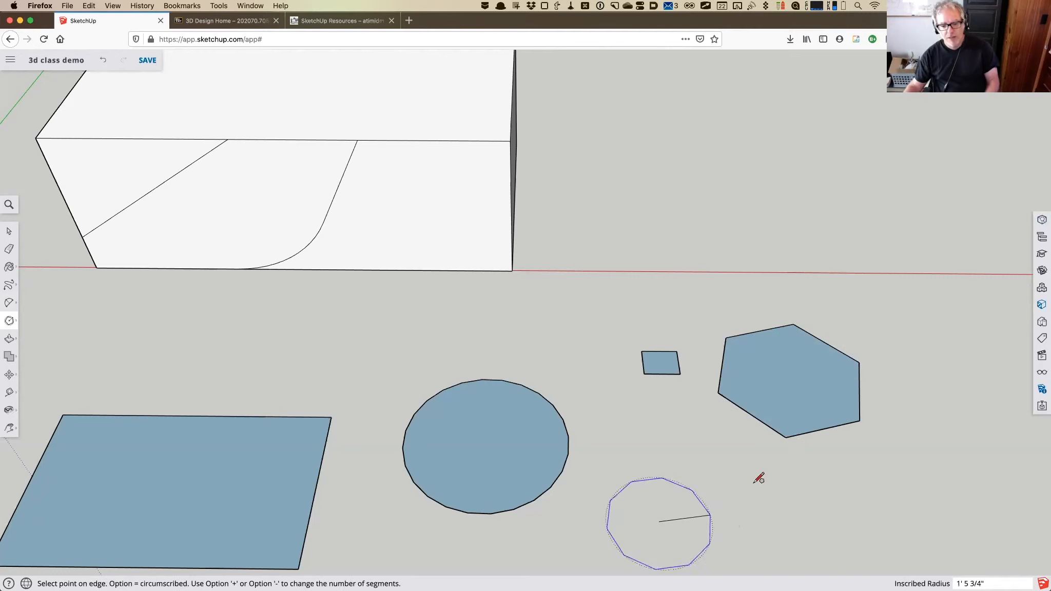
{"action": "left_click", "coordinate": [695, 495]}
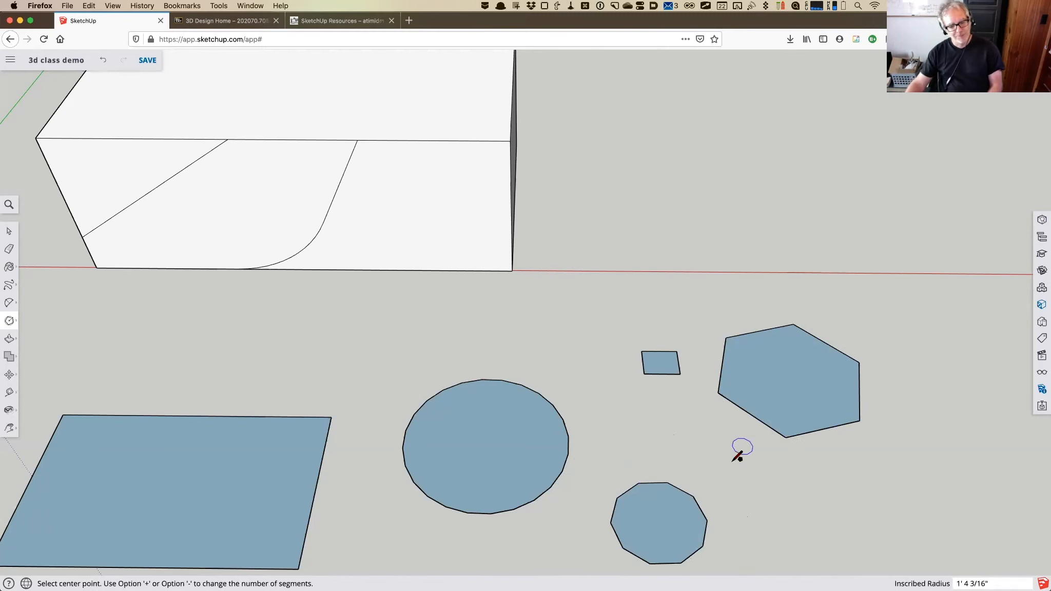
Create 3D text reading "3D sucks", 1' high with 6" extrusion, place it beside the box and deselect it.
{"action": "scroll", "coordinate": [738, 456], "scroll_direction": "down", "scroll_amount": 3}
{"action": "left_click", "coordinate": [10, 322]}
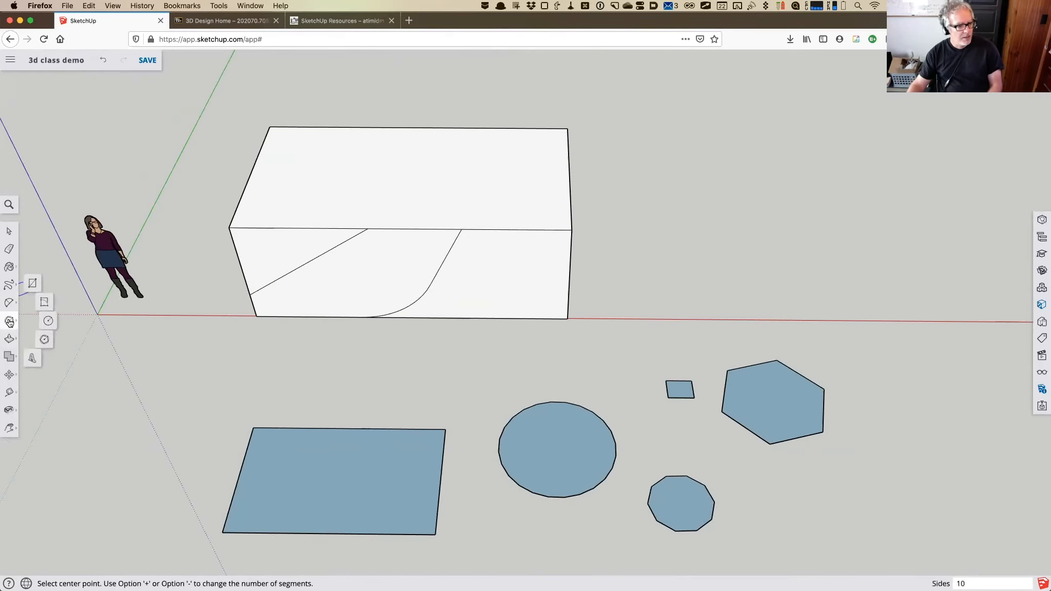
{"action": "left_click", "coordinate": [35, 363]}
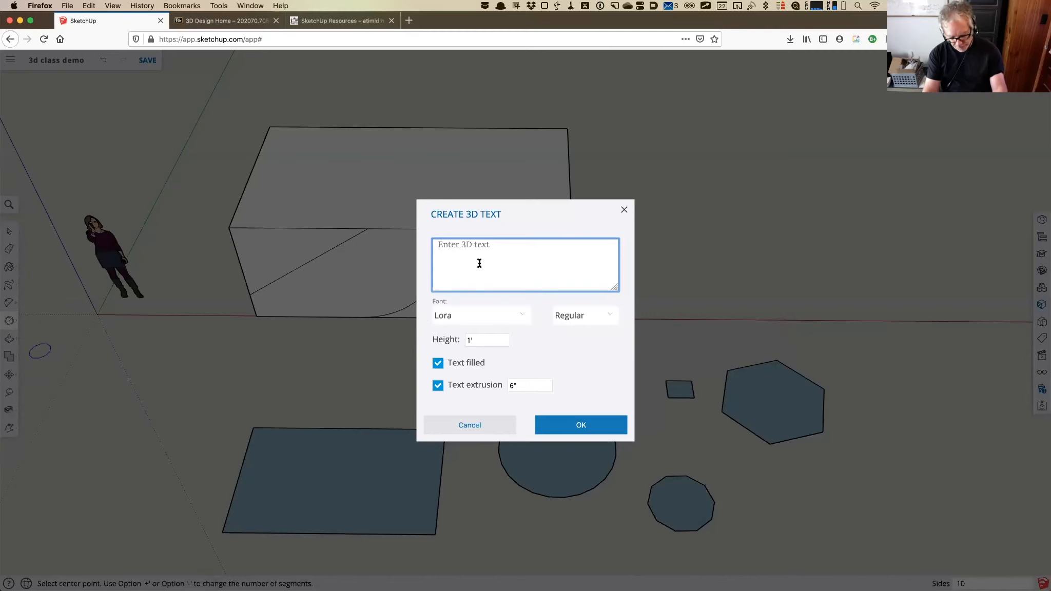
{"action": "type", "text": "3D sucks"}
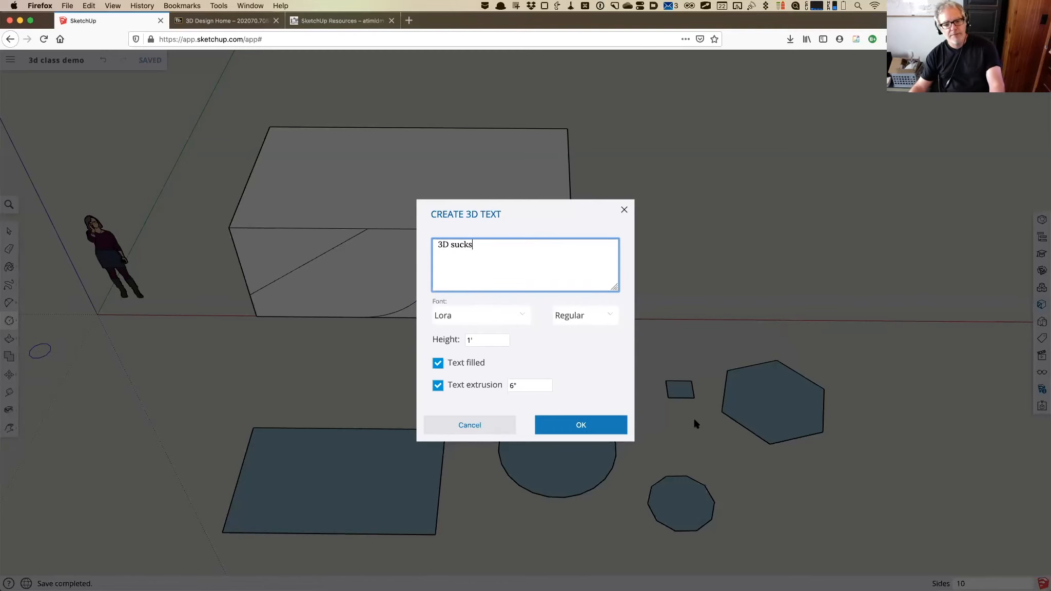
{"action": "left_click", "coordinate": [569, 427]}
{"action": "left_click", "coordinate": [644, 293]}
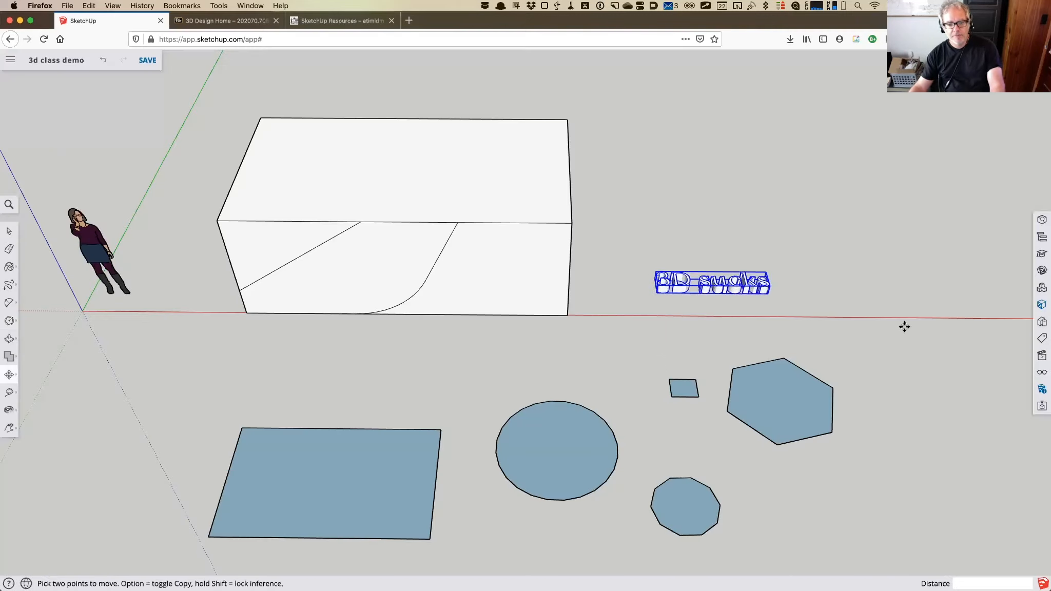
{"action": "left_click", "coordinate": [9, 231]}
{"action": "left_click", "coordinate": [733, 261]}
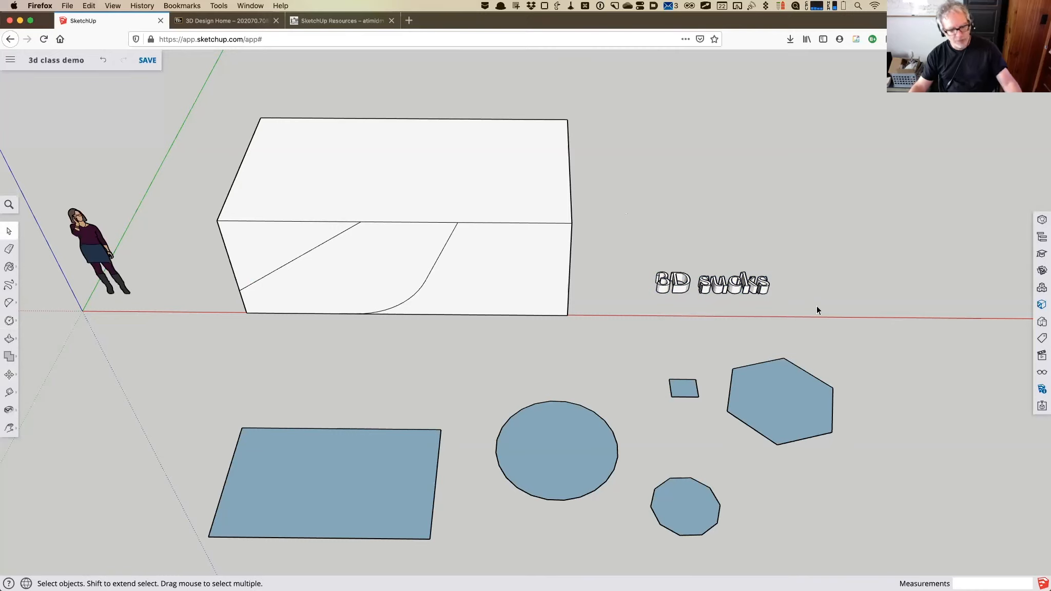
Select the 3D text beside the box and delete it.
{"action": "key", "text": "o"}
{"action": "left_click_drag", "start_coordinate": [800, 277], "coordinate": [42, 218]}
{"action": "left_click", "coordinate": [10, 231]}
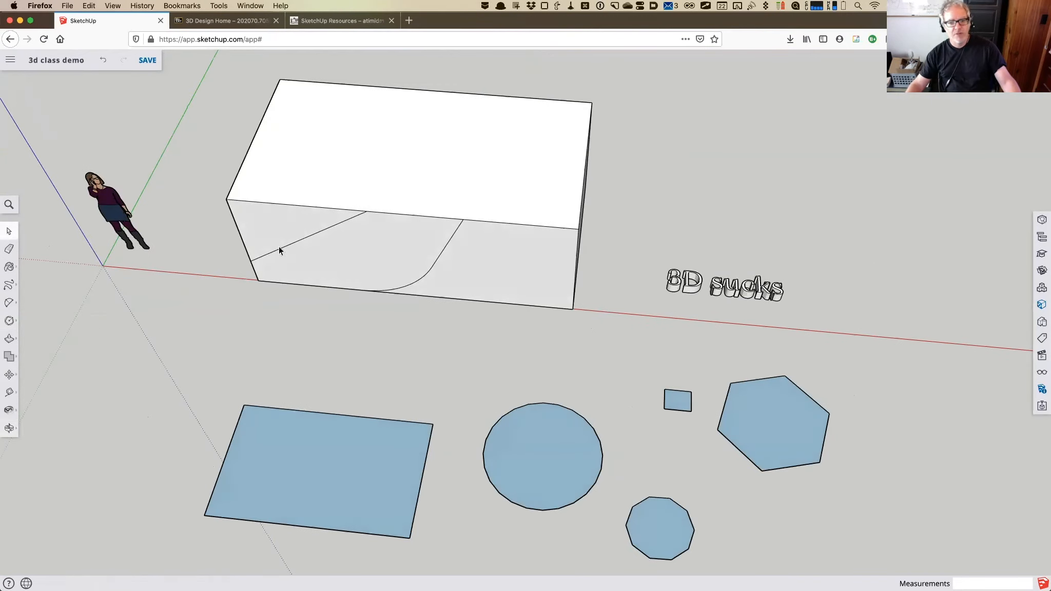
{"action": "left_click", "coordinate": [736, 292]}
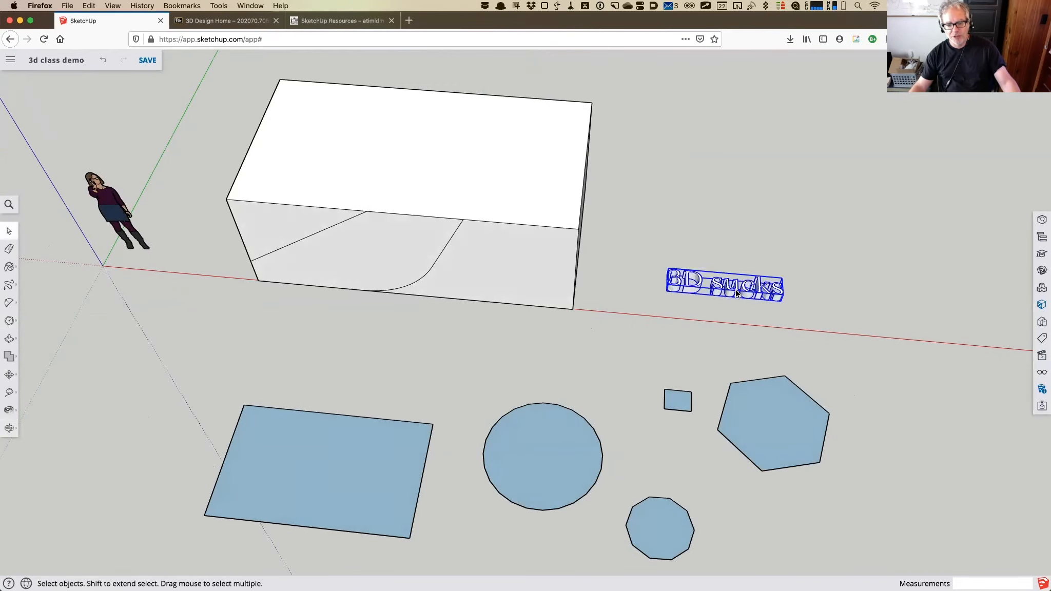
{"action": "key", "text": "Delete"}
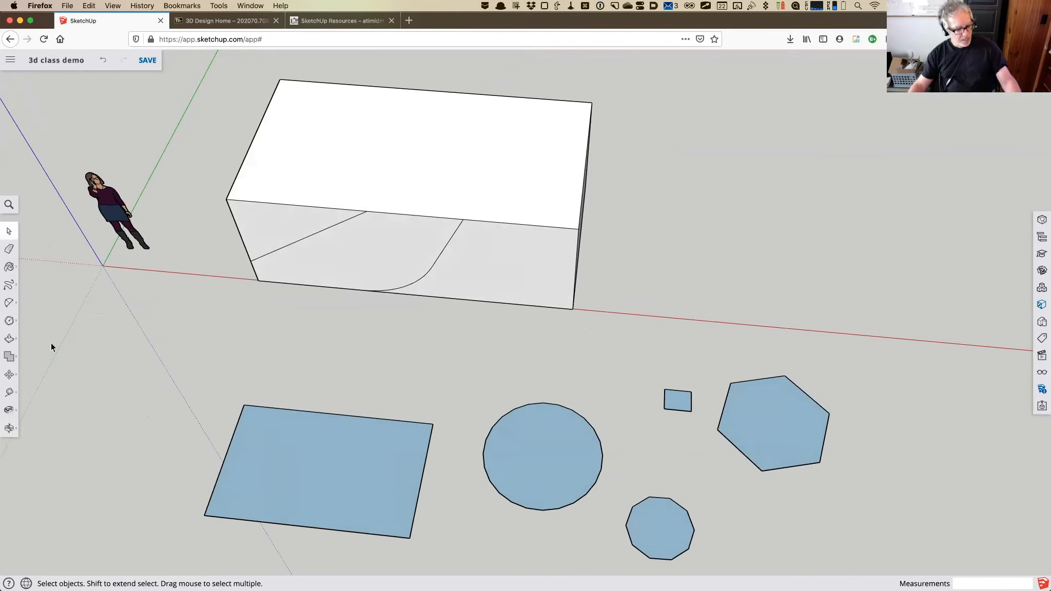
Pull the large ground rectangle up about 7' 7" with Push/Pull, then undo the extrusion.
{"action": "key", "text": "h"}
{"action": "left_click_drag", "start_coordinate": [295, 430], "coordinate": [328, 365]}
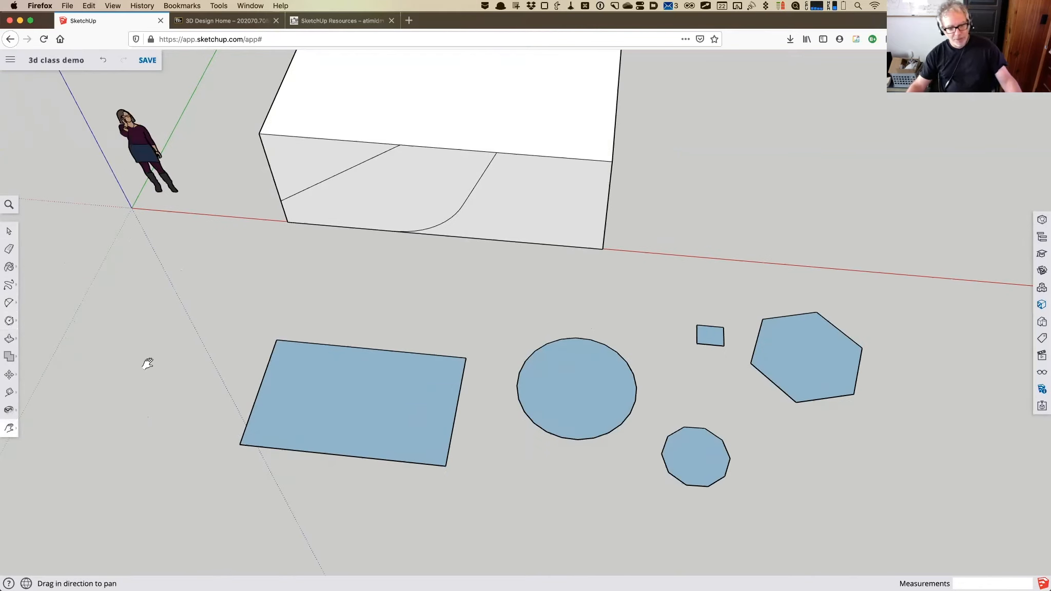
{"action": "left_click", "coordinate": [10, 338]}
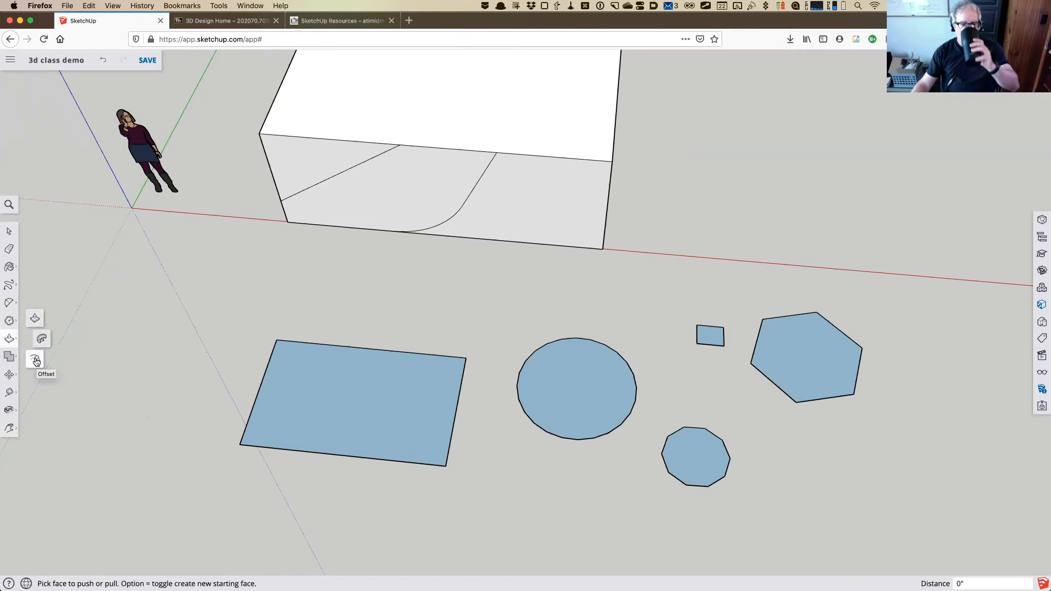
{"action": "left_click", "coordinate": [35, 318]}
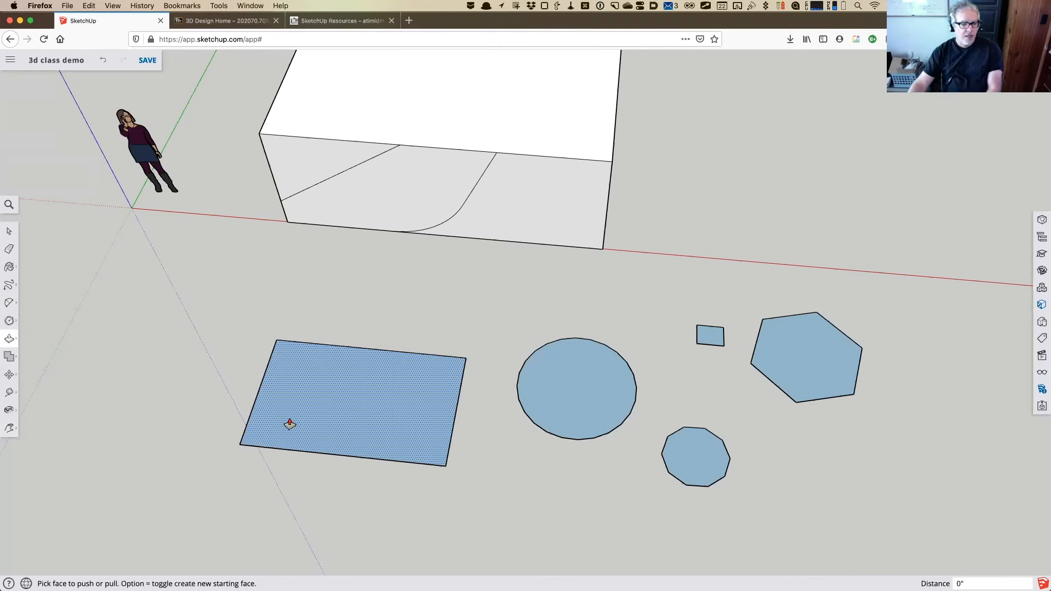
{"action": "left_click", "coordinate": [329, 423]}
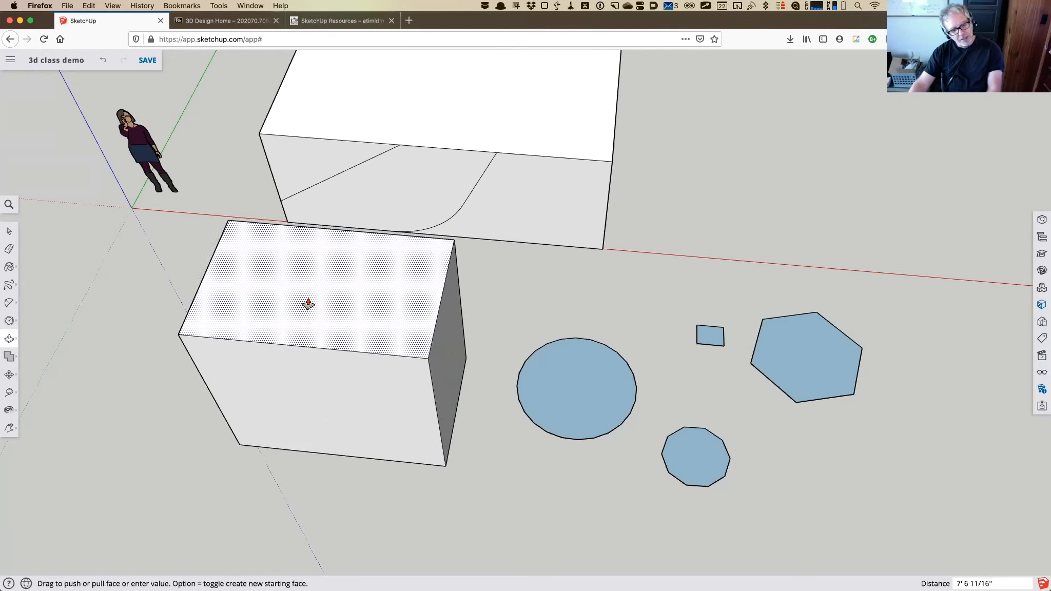
{"action": "left_click", "coordinate": [306, 302]}
{"action": "key", "text": "o"}
{"action": "left_click_drag", "start_coordinate": [232, 481], "coordinate": [216, 423]}
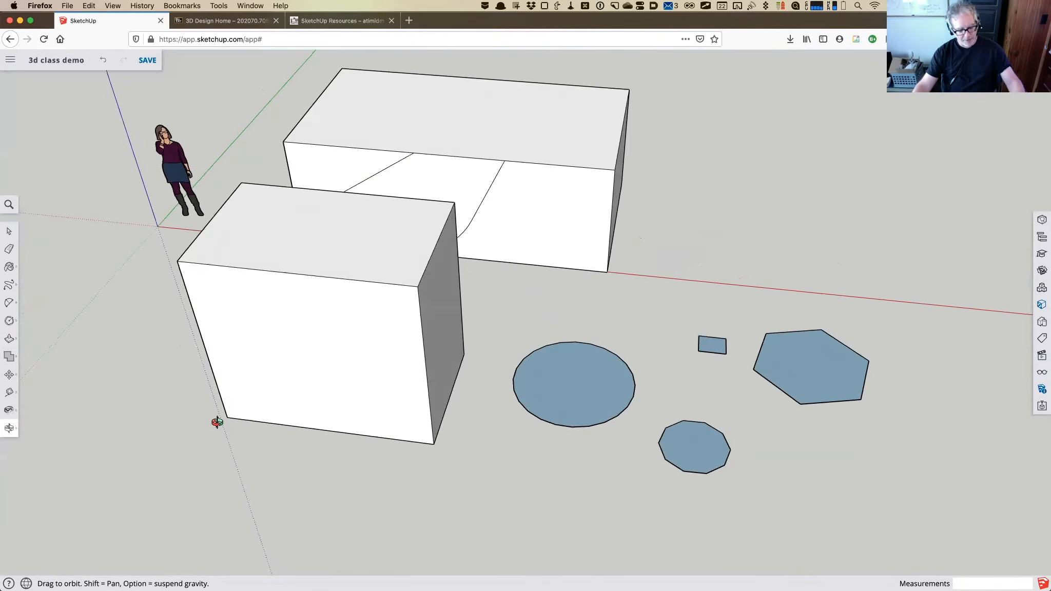
{"action": "key", "text": "super+z"}
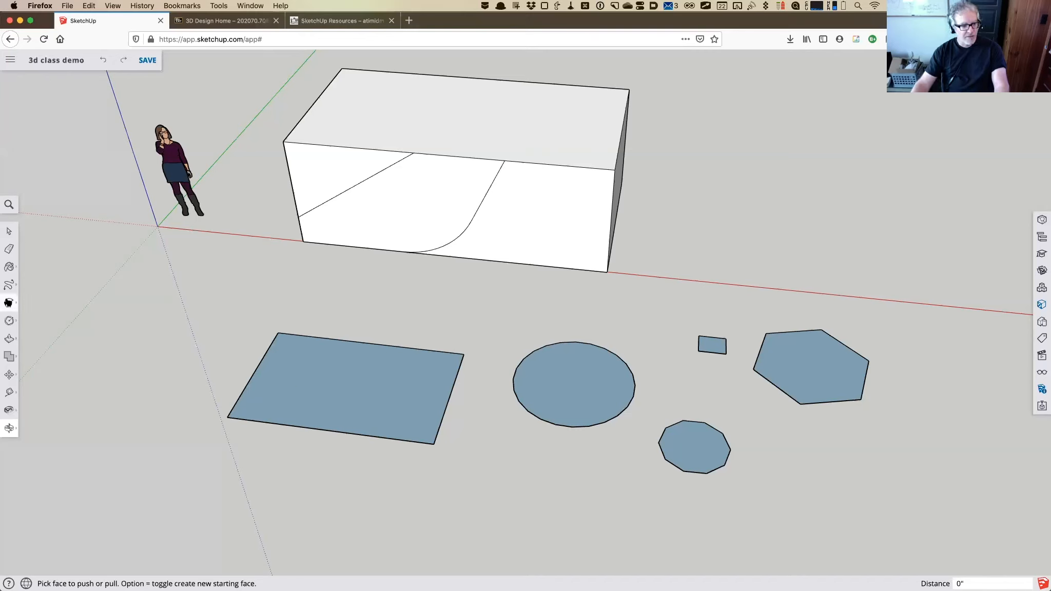
Pull the large ground rectangle up exactly 5' with Push/Pull.
{"action": "left_click", "coordinate": [9, 339]}
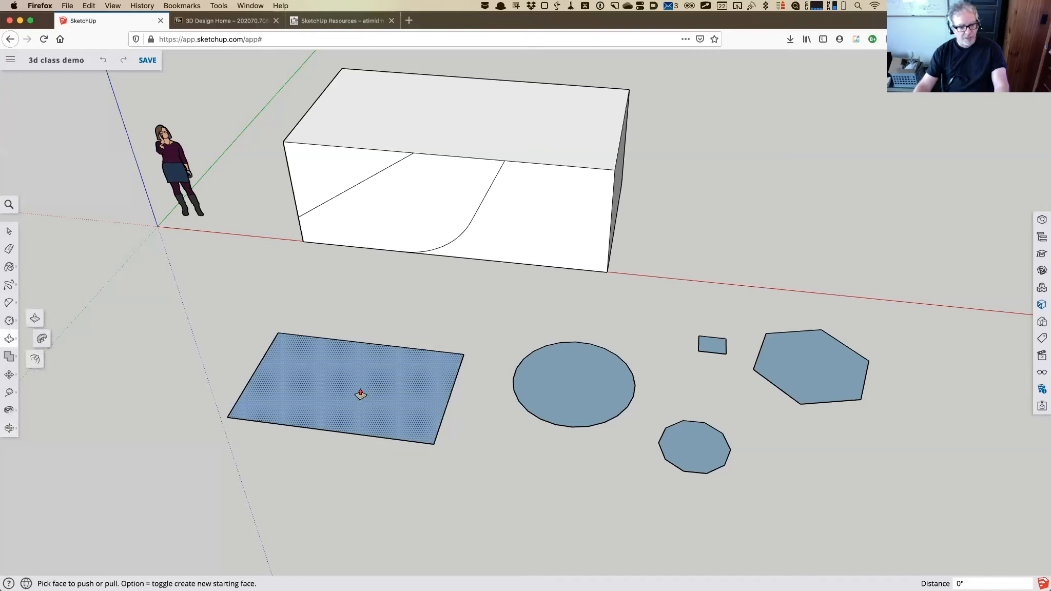
{"action": "left_click", "coordinate": [361, 394]}
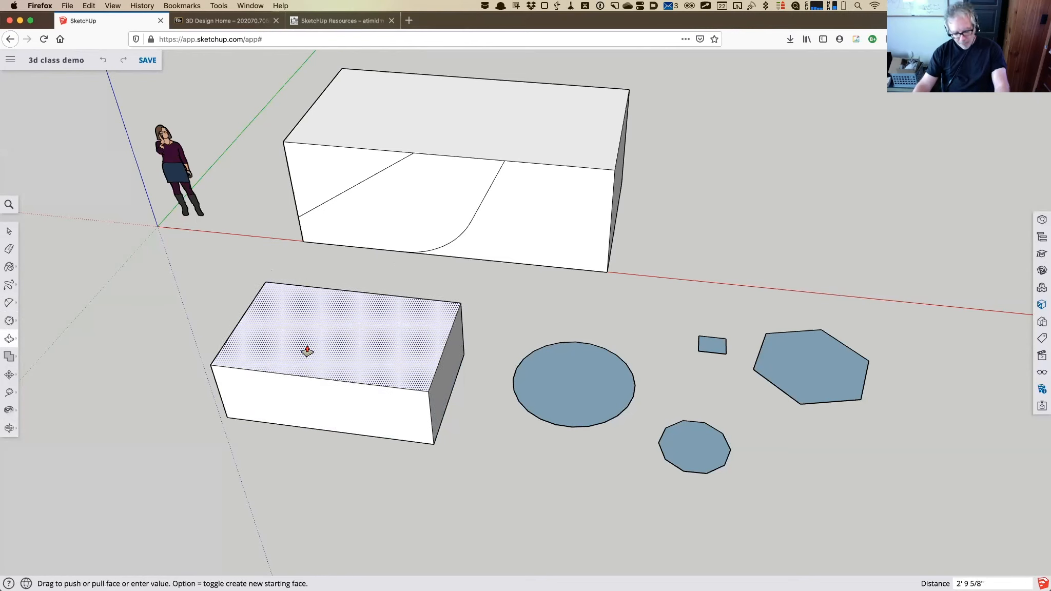
{"action": "type", "text": "5'"}
{"action": "key", "text": "Return"}
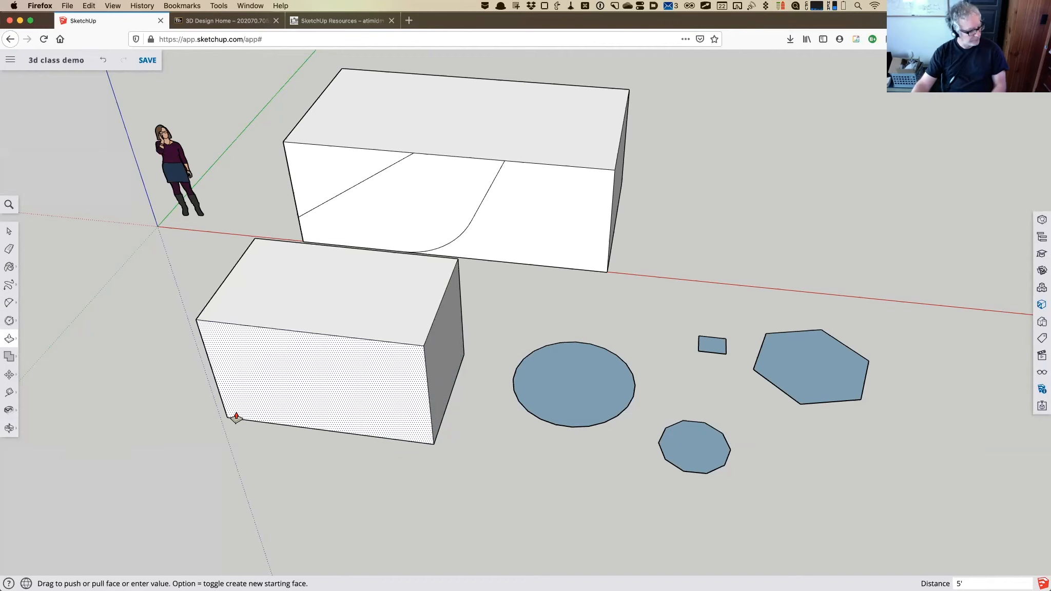
Pull the large circle up into a cylinder and the hexagon up into a tall prism with Push/Pull.
{"action": "middle_click_drag", "start_coordinate": [221, 432], "coordinate": [288, 403]}
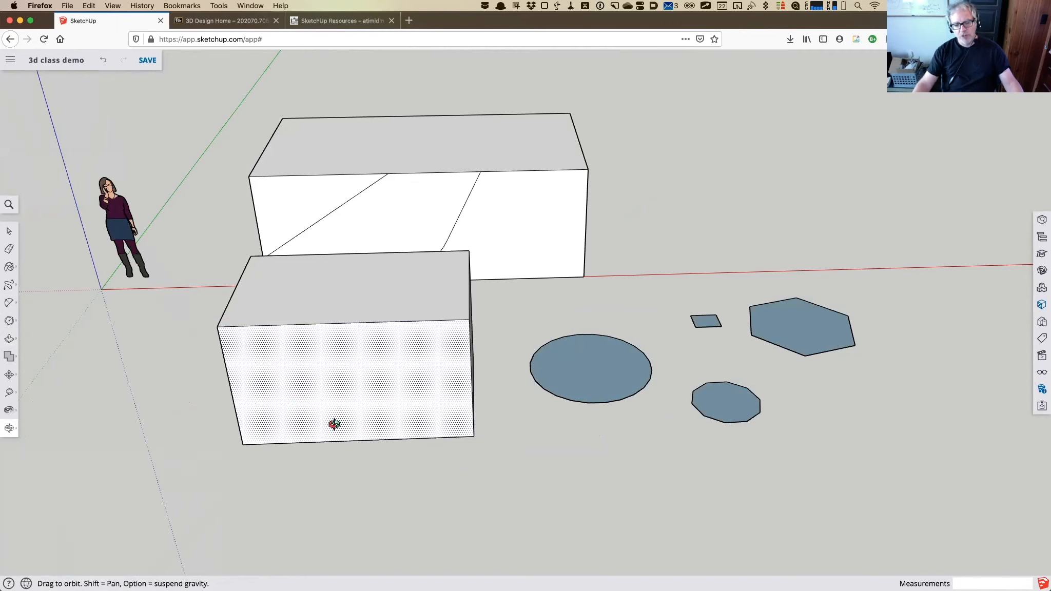
{"action": "left_click_drag", "start_coordinate": [547, 474], "coordinate": [485, 489]}
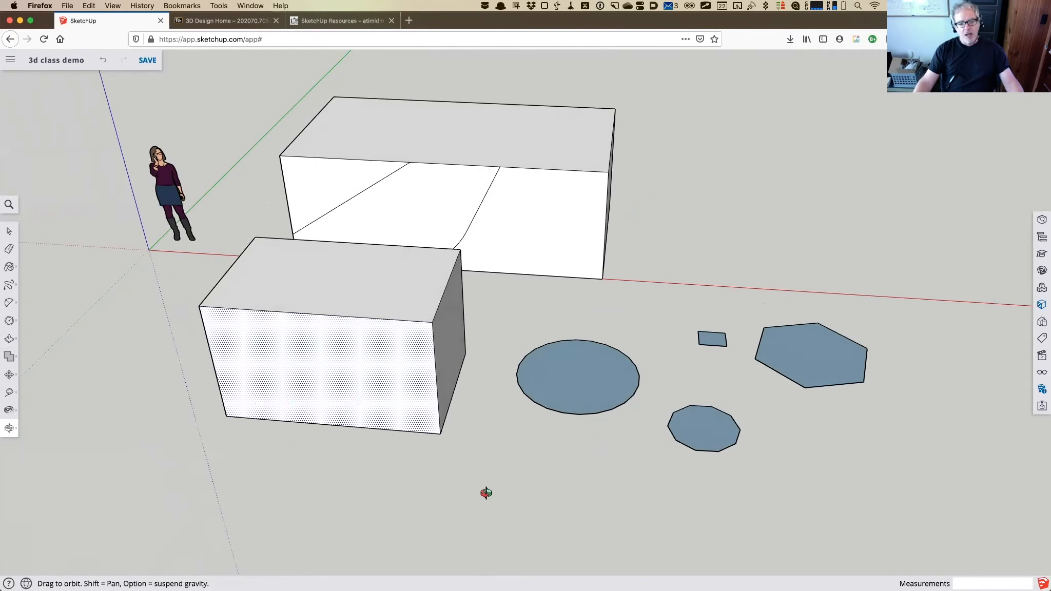
{"action": "left_click", "coordinate": [9, 338]}
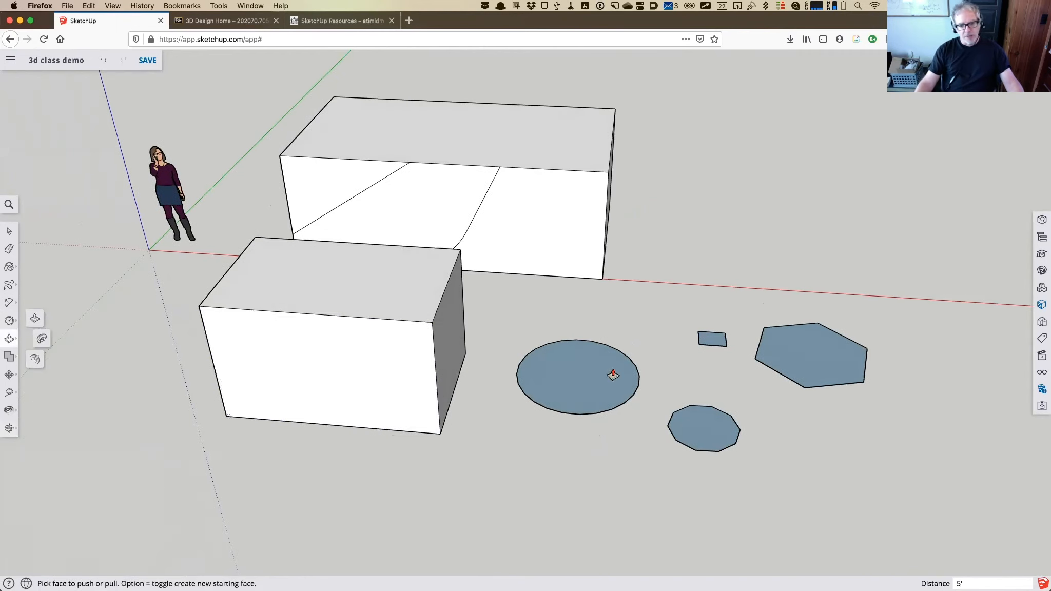
{"action": "left_click", "coordinate": [563, 392]}
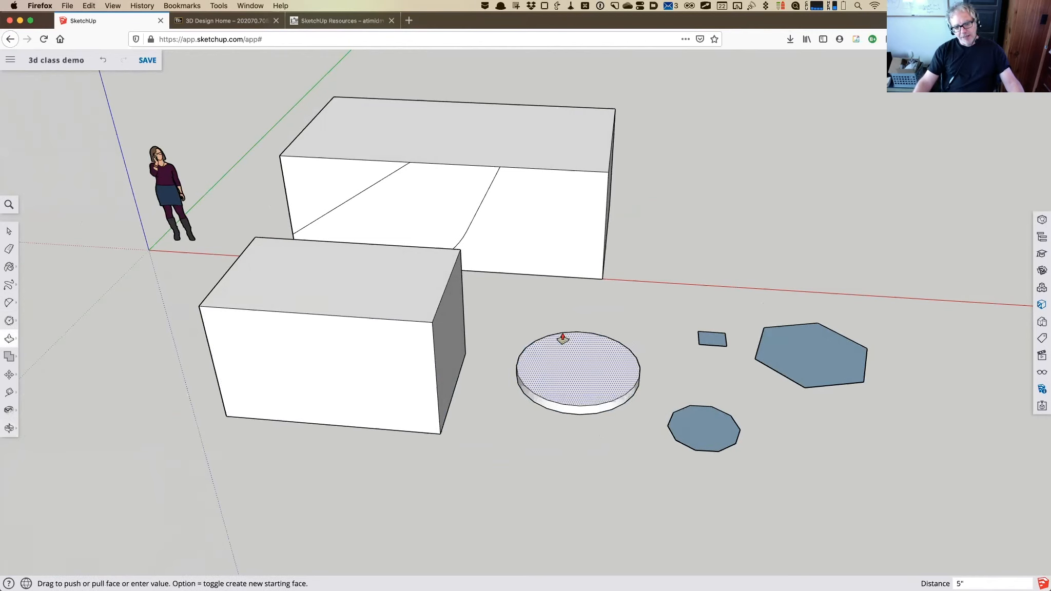
{"action": "left_click", "coordinate": [556, 312]}
{"action": "left_click_drag", "start_coordinate": [865, 339], "coordinate": [845, 304]}
{"action": "left_click", "coordinate": [831, 329]}
{"action": "left_click", "coordinate": [842, 219]}
Pull the small square up into a post and the small polygon up about 4' 2" with Push/Pull.
{"action": "left_click_drag", "start_coordinate": [709, 341], "coordinate": [709, 338]}
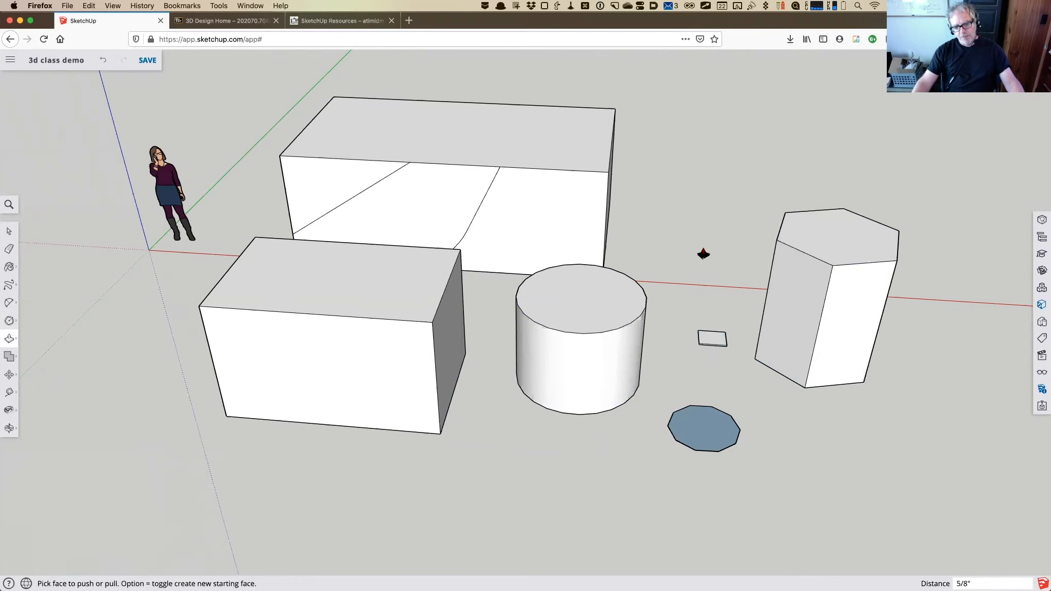
{"action": "left_click", "coordinate": [711, 338]}
{"action": "left_click", "coordinate": [724, 259]}
{"action": "left_click", "coordinate": [712, 442]}
{"action": "left_click", "coordinate": [720, 349]}
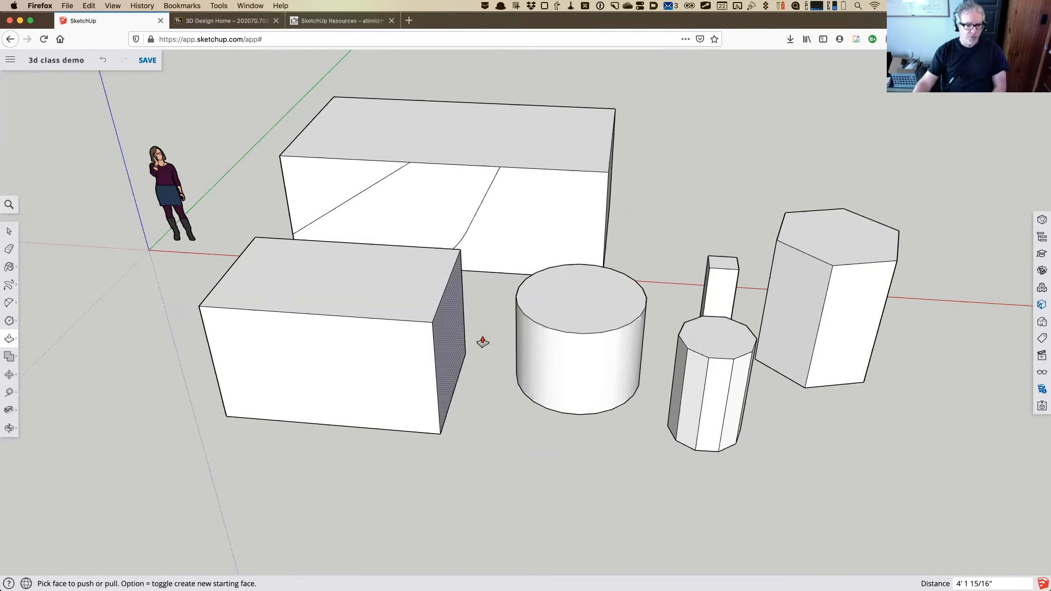
Pull the near box's front face out about 6' 1", then push it back about 10' 5" to leave a thin slab.
{"action": "left_click_drag", "start_coordinate": [322, 365], "coordinate": [250, 482]}
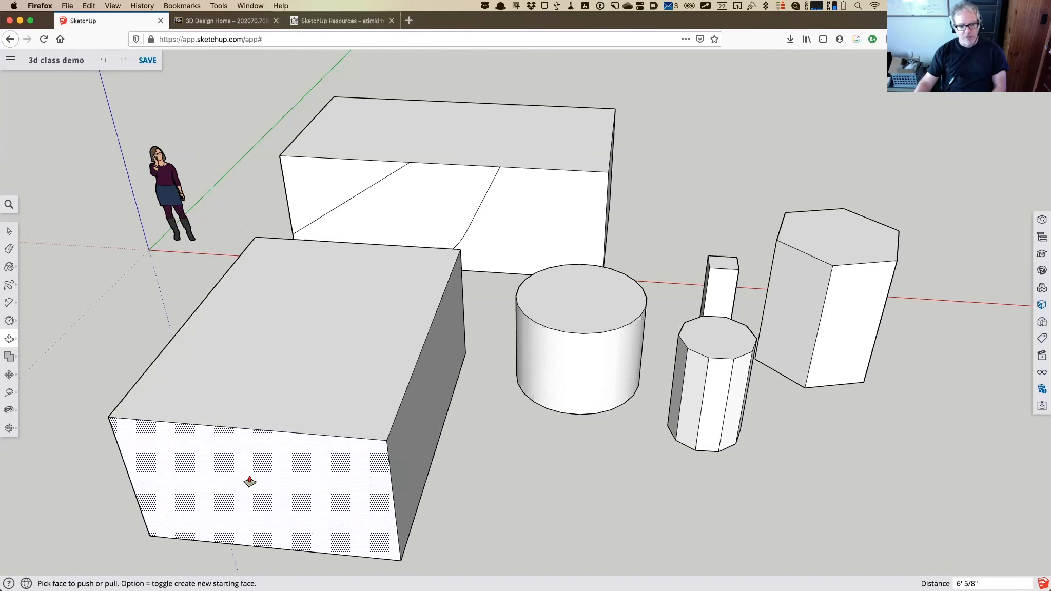
{"action": "left_click_drag", "start_coordinate": [288, 510], "coordinate": [358, 323]}
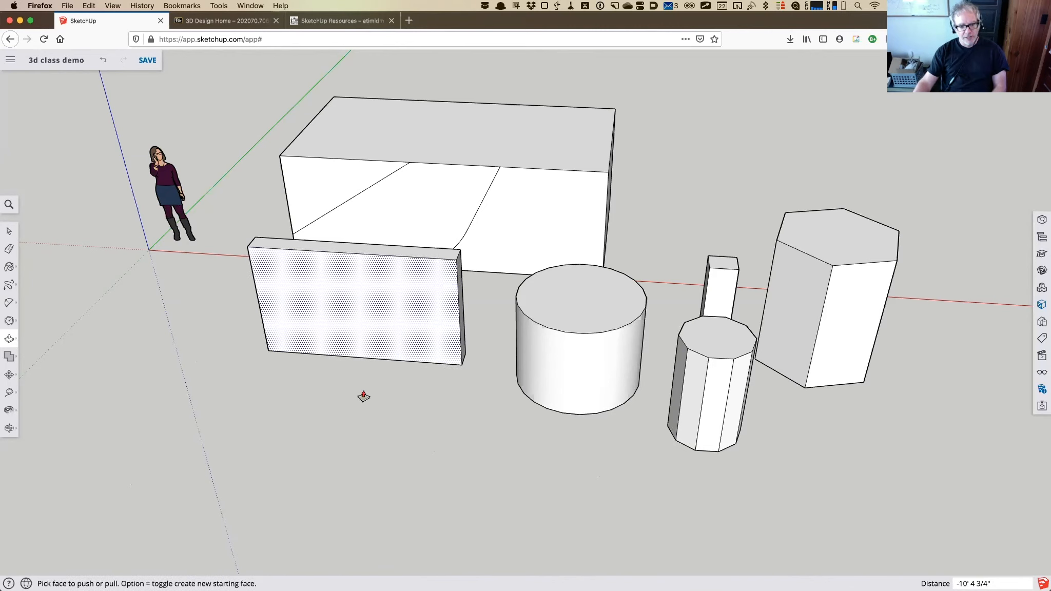
Raise the cylinder's top about 2' 11" and try to use Push/Pull on its curved side.
{"action": "left_click_drag", "start_coordinate": [581, 315], "coordinate": [599, 285]}
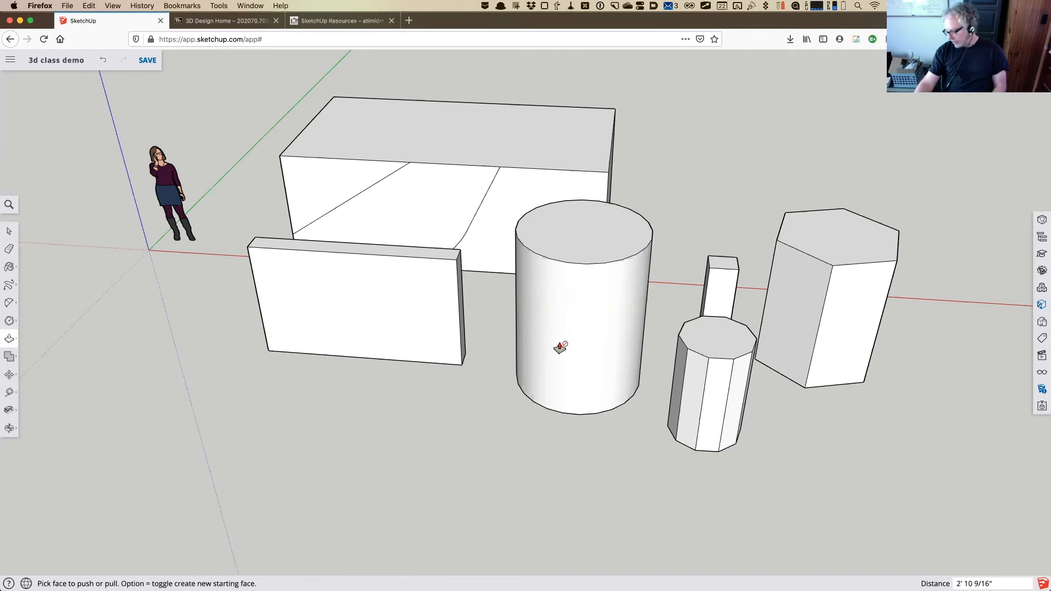
{"action": "left_click", "coordinate": [547, 334]}
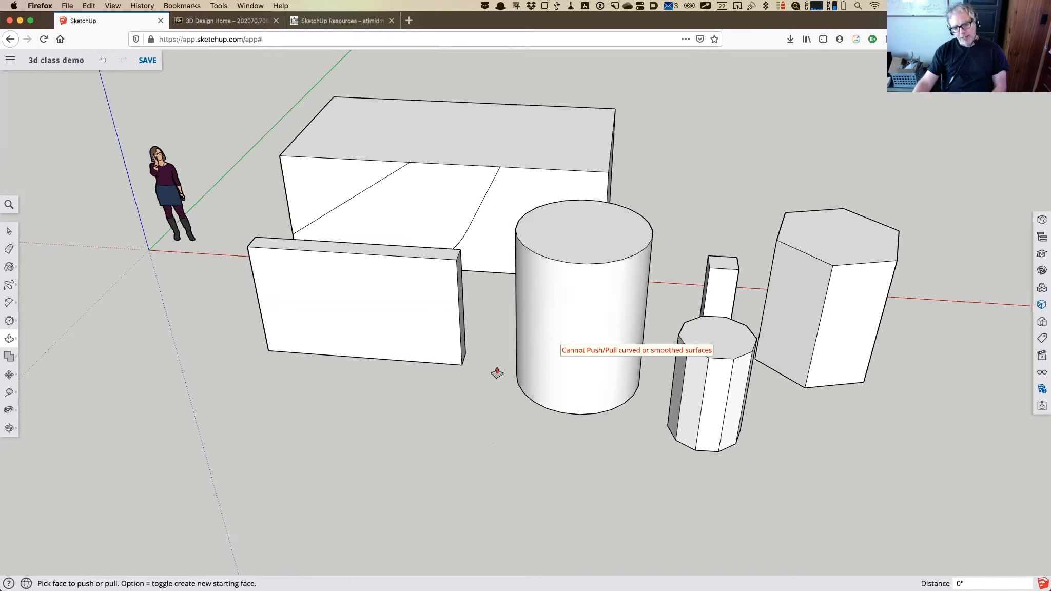
Pull the thin slab's front face out about 1' and one side face of the small polygonal prism out about 2' 9".
{"action": "left_click", "coordinate": [337, 330]}
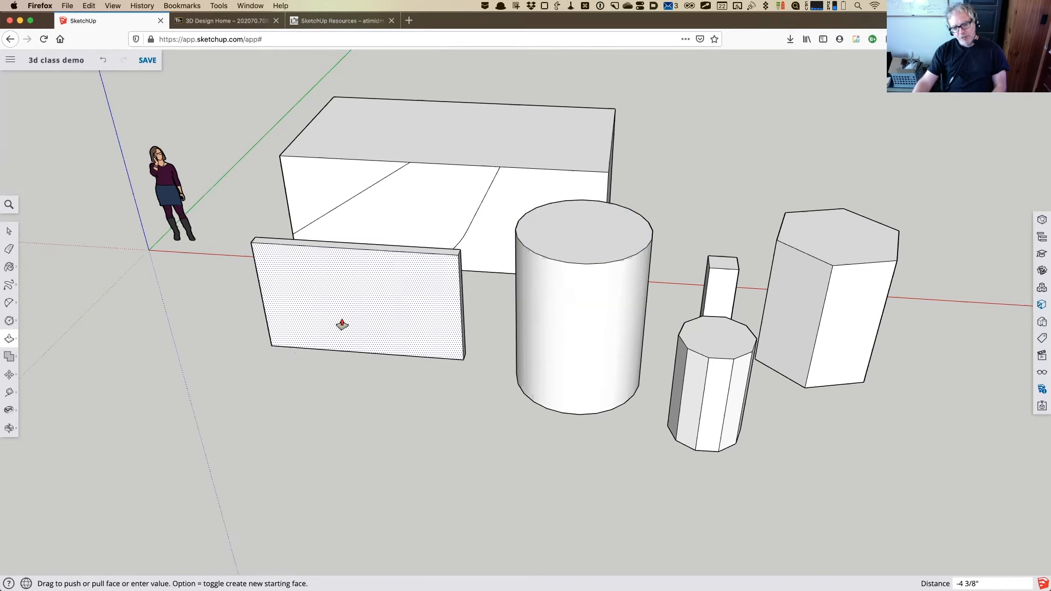
{"action": "left_click", "coordinate": [314, 337]}
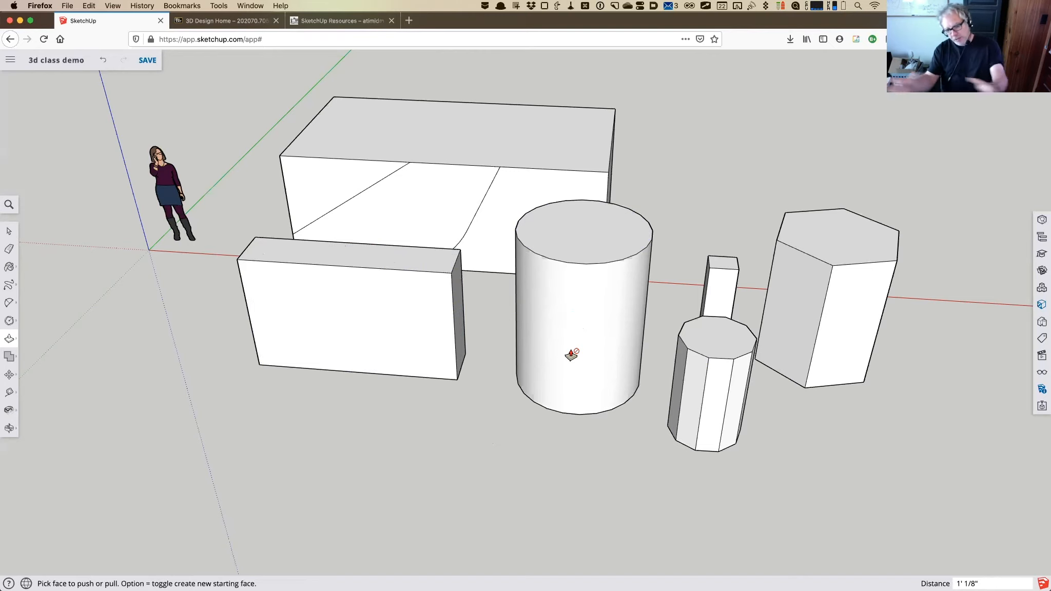
{"action": "left_click", "coordinate": [720, 398]}
{"action": "left_click", "coordinate": [721, 452]}
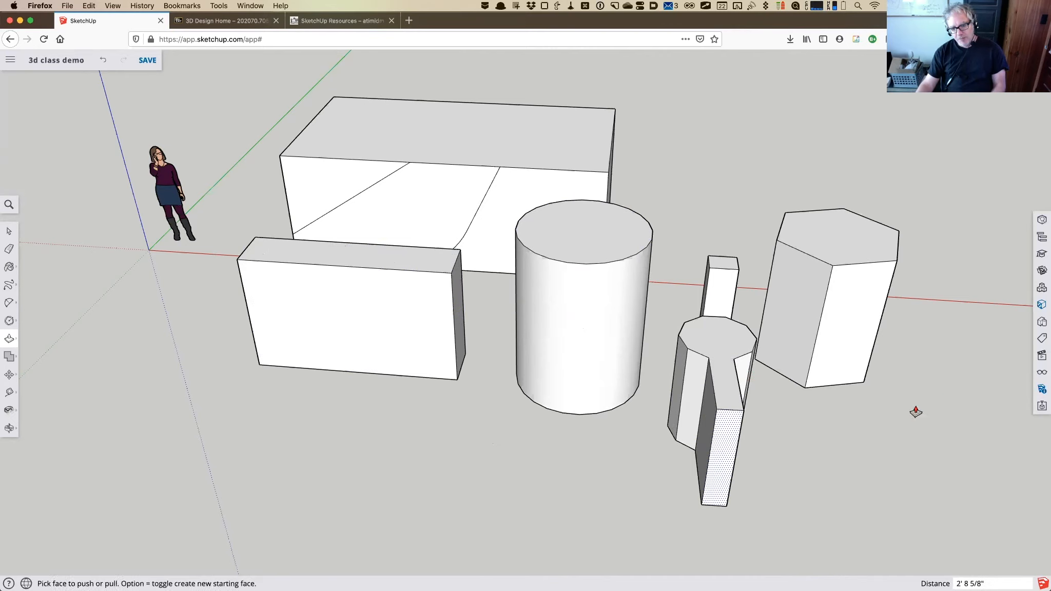
Pull the hexagonal prism's front face outward with Push/Pull and try to extrude the narrow face adjoining it.
{"action": "left_click", "coordinate": [870, 346]}
{"action": "left_click", "coordinate": [848, 405]}
{"action": "left_click", "coordinate": [806, 369]}
{"action": "left_click", "coordinate": [770, 247]}
{"action": "left_click", "coordinate": [776, 244]}
{"action": "left_click", "coordinate": [752, 320]}
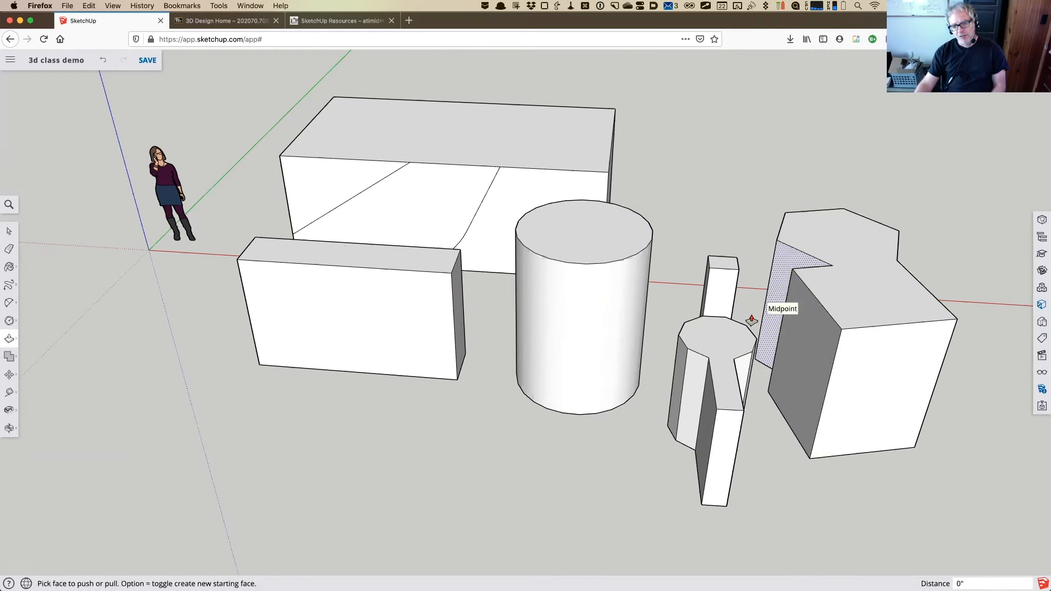
{"action": "left_click", "coordinate": [776, 275]}
{"action": "left_click", "coordinate": [767, 282]}
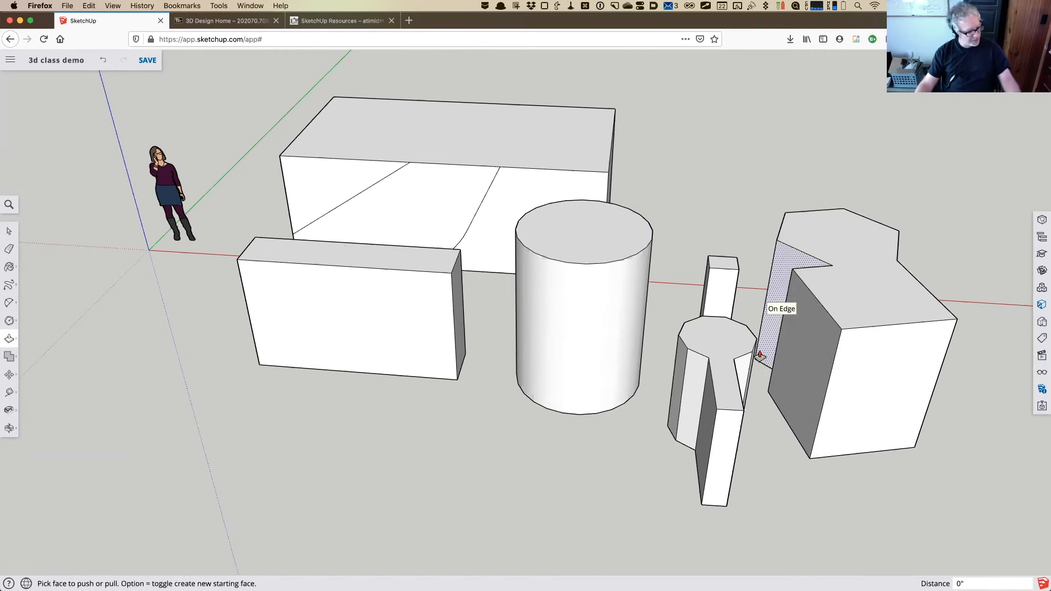
Try to push the hexagonal prism's narrow side face beside the extension inward, working from the opposite side of the model.
{"action": "key", "text": "o"}
{"action": "scroll", "coordinate": [781, 307], "scroll_direction": "up", "scroll_amount": 6}
{"action": "left_click_drag", "start_coordinate": [642, 354], "coordinate": [324, 160]}
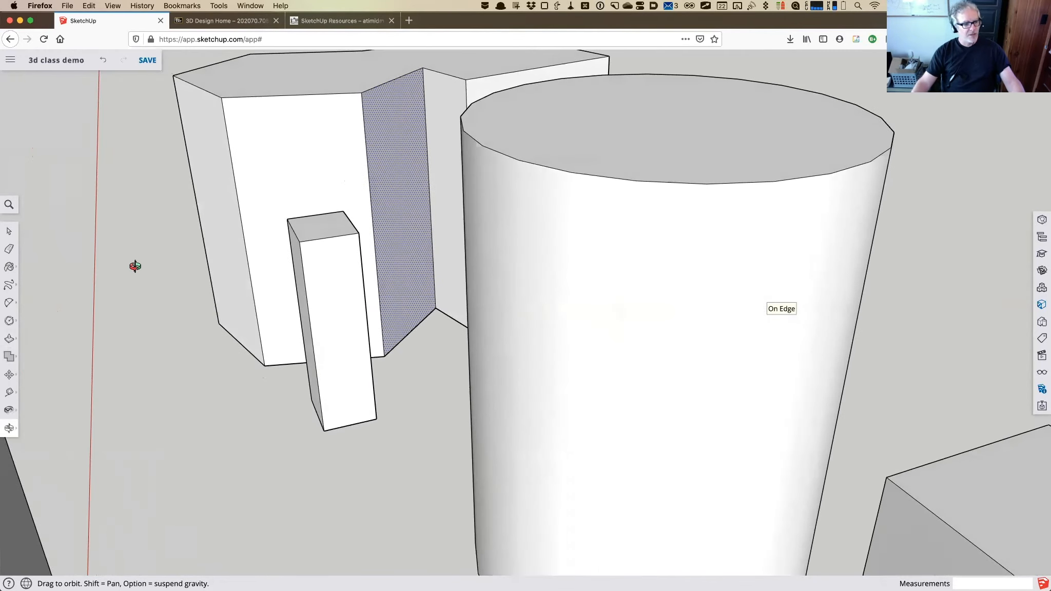
{"action": "left_click", "coordinate": [10, 341]}
{"action": "left_click", "coordinate": [403, 190]}
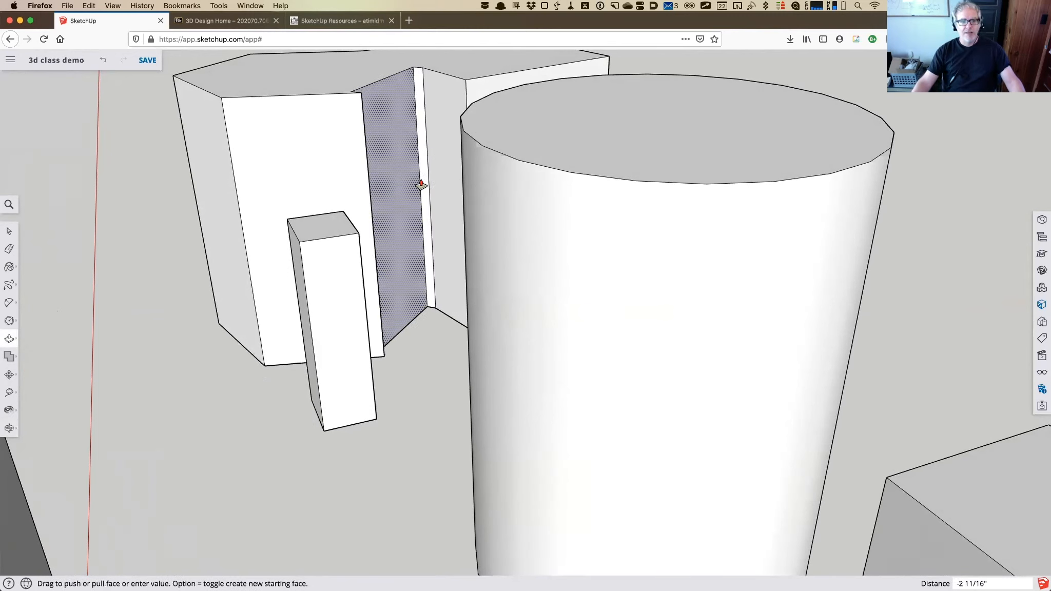
{"action": "left_click", "coordinate": [422, 187]}
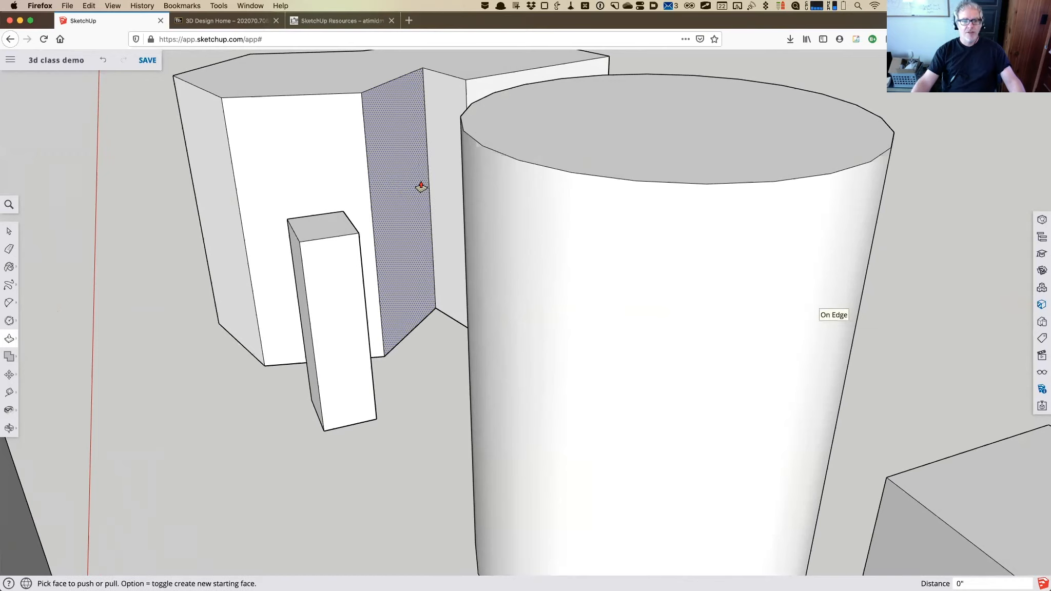
Pull the hexagonal prism's face behind the small square post outward about 8' 2" with Push/Pull.
{"action": "scroll", "coordinate": [421, 187], "scroll_direction": "down", "scroll_amount": 5}
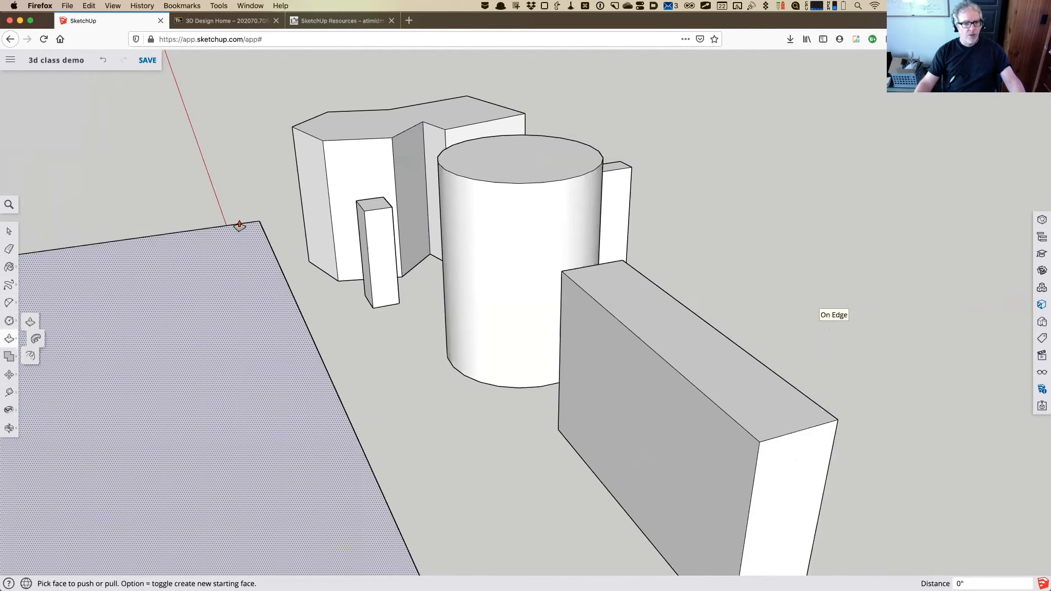
{"action": "left_click", "coordinate": [340, 172]}
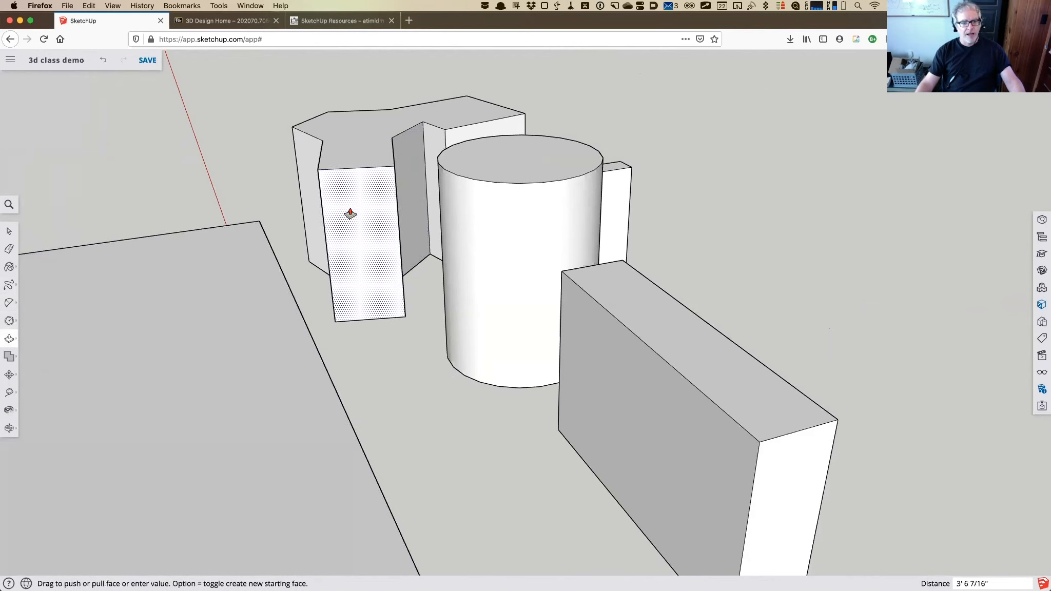
{"action": "left_click", "coordinate": [361, 278]}
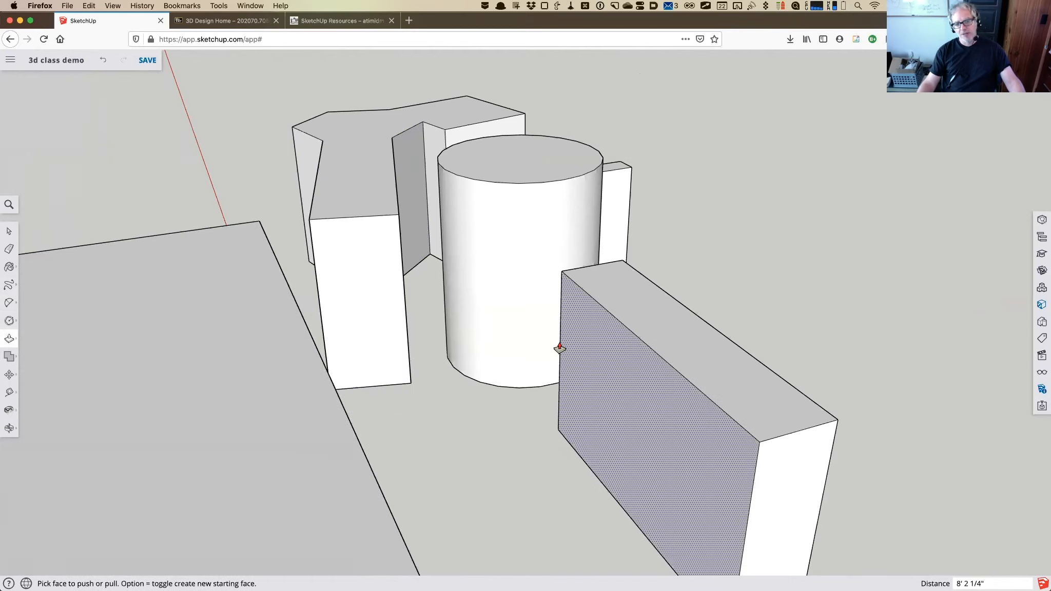
Draw a corner-to-corner diagonal line about 6' 10" long across the end face of the hexagonal prism's front extension.
{"action": "key", "text": "o"}
{"action": "left_click_drag", "start_coordinate": [509, 265], "coordinate": [310, 359]}
{"action": "left_click_drag", "start_coordinate": [498, 306], "coordinate": [472, 354]}
{"action": "left_click_drag", "start_coordinate": [472, 395], "coordinate": [436, 507]}
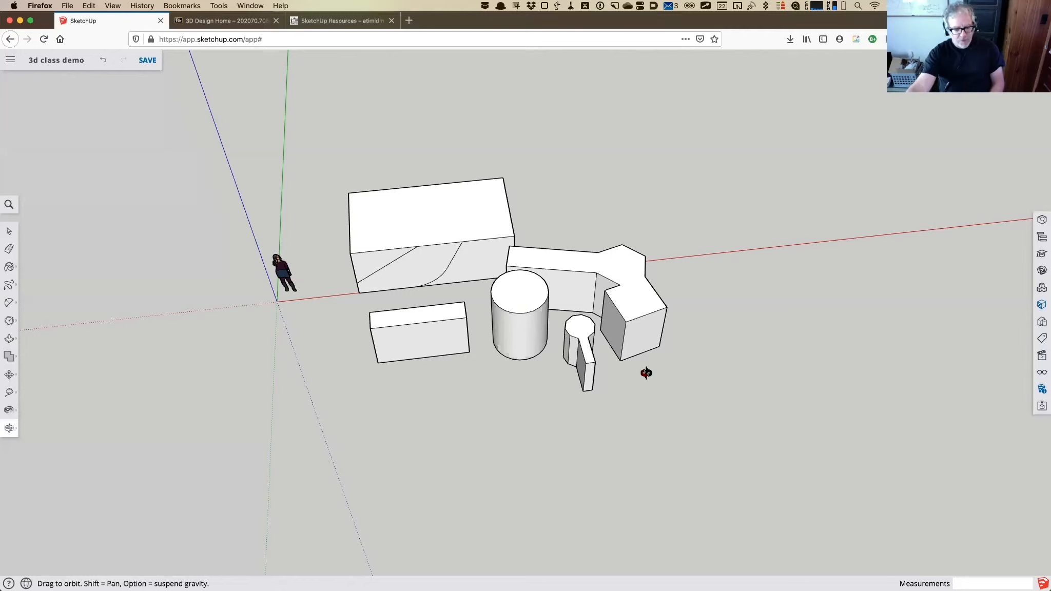
{"action": "left_click_drag", "start_coordinate": [673, 322], "coordinate": [578, 372]}
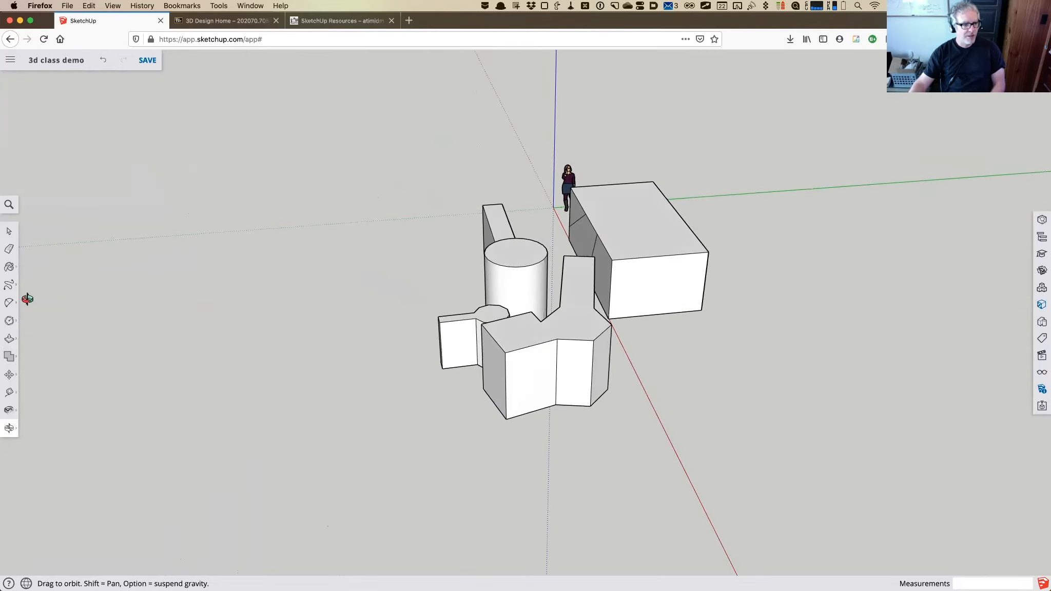
{"action": "left_click", "coordinate": [10, 286]}
{"action": "left_click", "coordinate": [35, 276]}
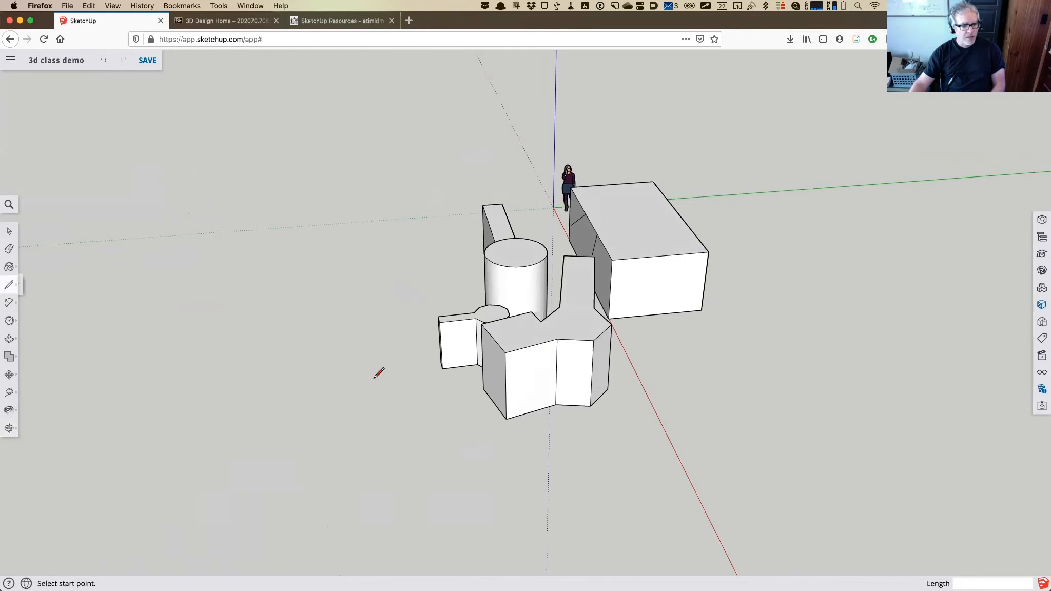
{"action": "left_click", "coordinate": [557, 339]}
{"action": "left_click", "coordinate": [507, 419]}
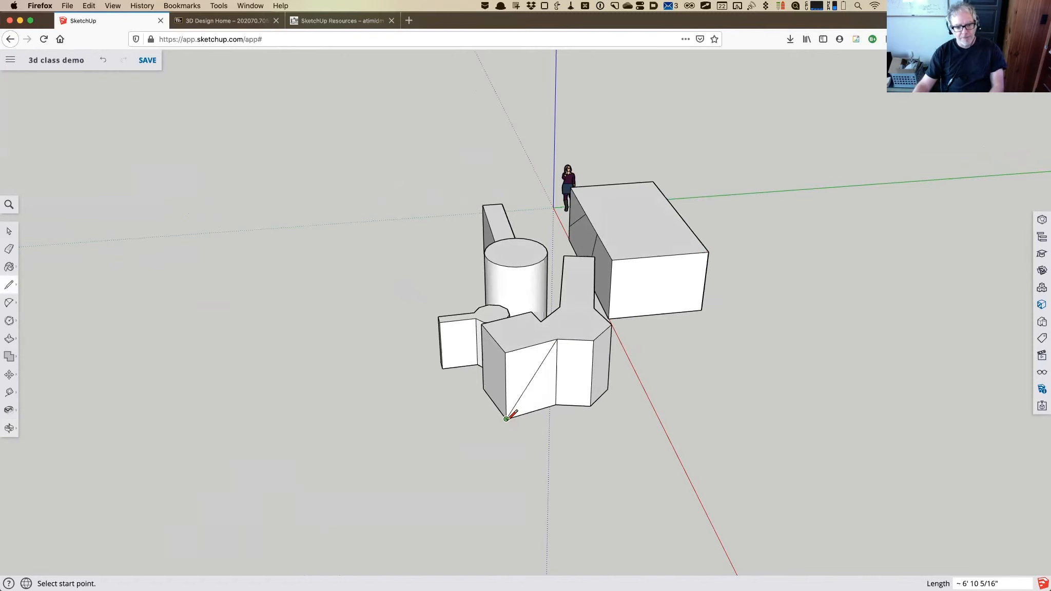
Push the upper triangle of the diagonally split end face inward about 1' 8".
{"action": "left_click", "coordinate": [10, 339]}
{"action": "left_click", "coordinate": [521, 366]}
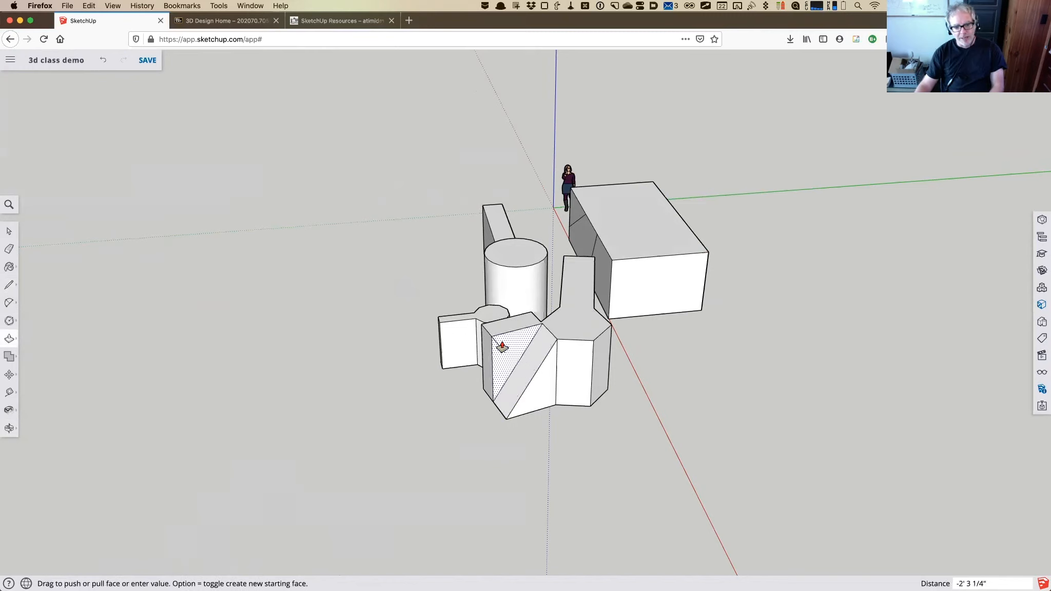
{"action": "left_click", "coordinate": [504, 353]}
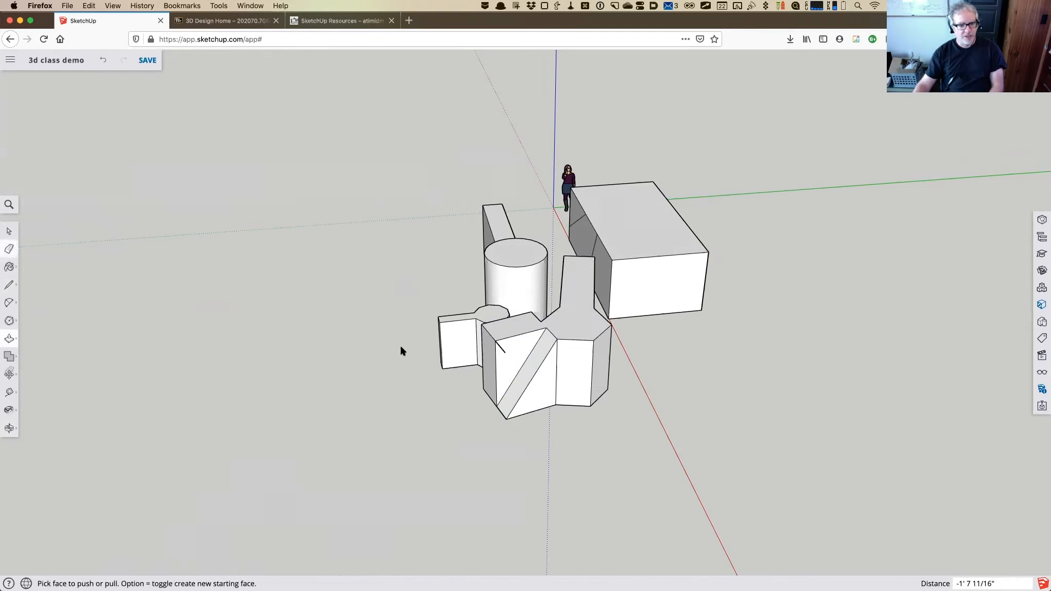
{"action": "left_click", "coordinate": [9, 249]}
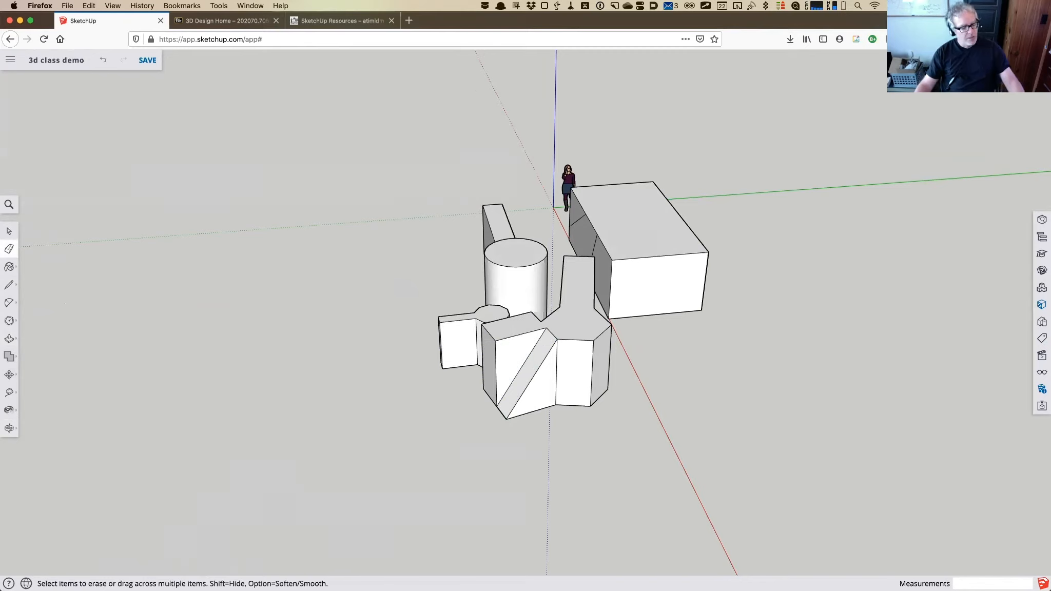
{"action": "key", "text": "o"}
{"action": "left_click_drag", "start_coordinate": [410, 416], "coordinate": [596, 408]}
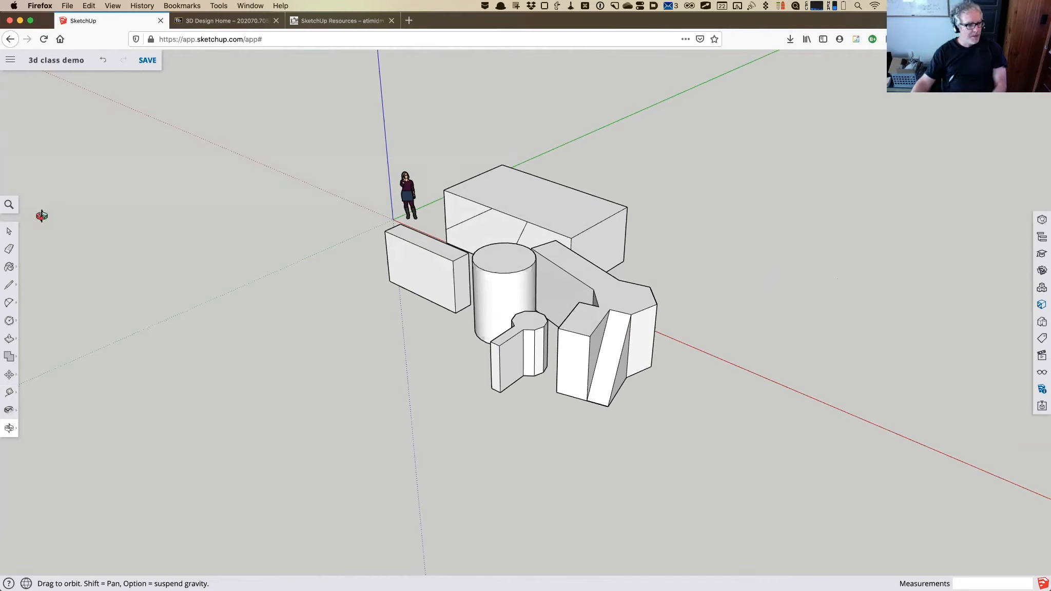
{"action": "left_click", "coordinate": [10, 341]}
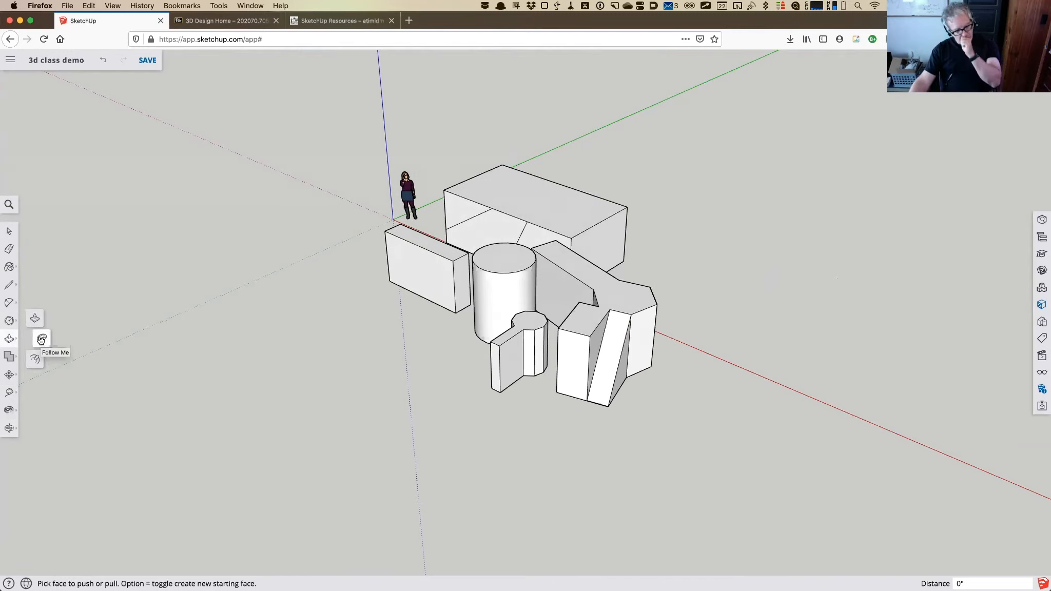
{"action": "left_click", "coordinate": [36, 364]}
{"action": "scroll", "coordinate": [515, 232], "scroll_direction": "up", "scroll_amount": 3}
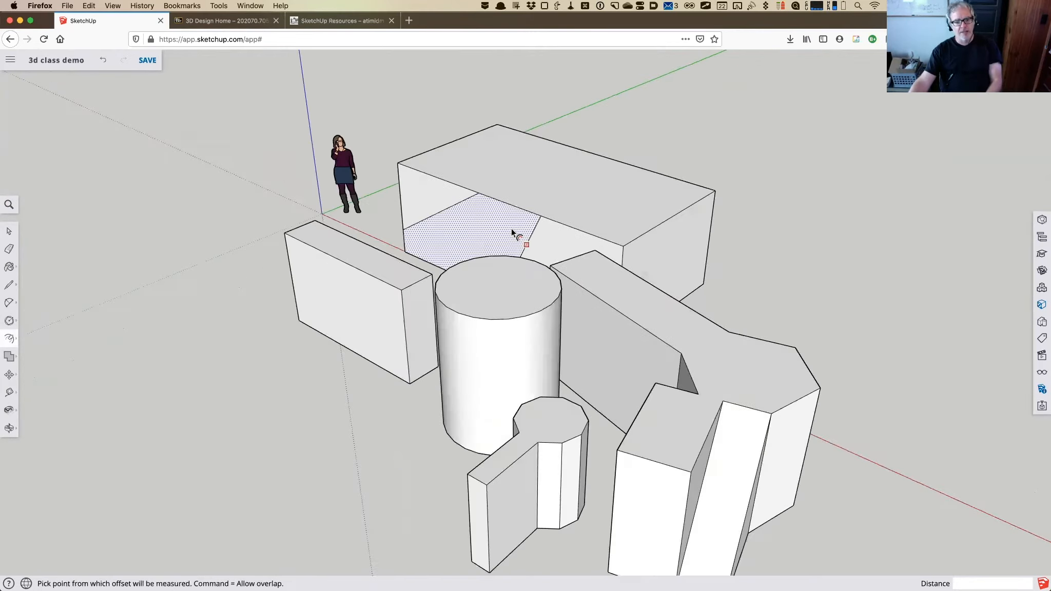
{"action": "scroll", "coordinate": [511, 232], "scroll_direction": "up", "scroll_amount": 3}
{"action": "scroll", "coordinate": [512, 232], "scroll_direction": "down", "scroll_amount": 4}
{"action": "scroll", "coordinate": [512, 232], "scroll_direction": "up", "scroll_amount": 2}
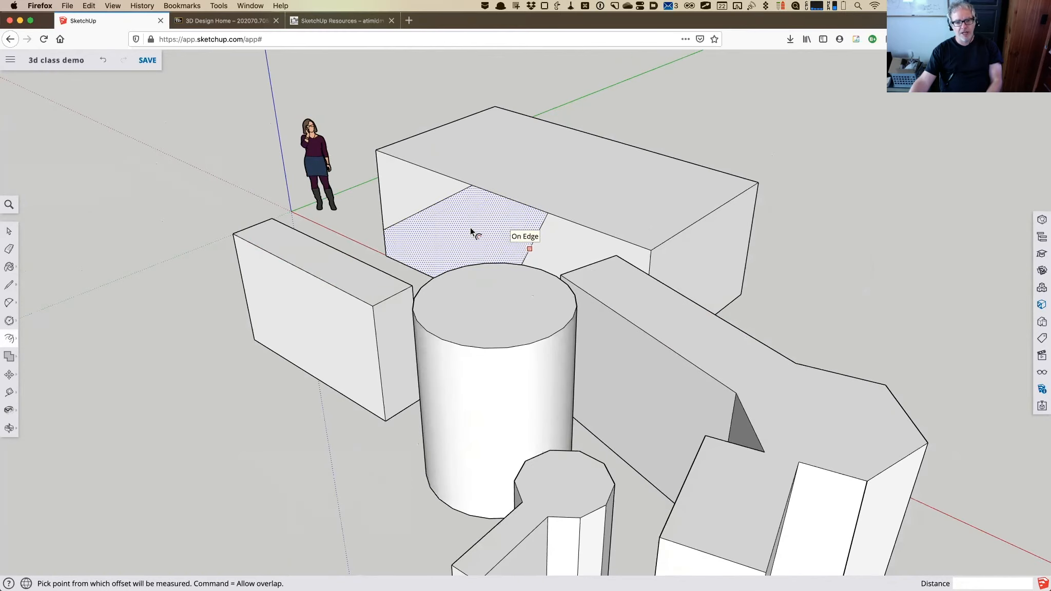
{"action": "scroll", "coordinate": [755, 363], "scroll_direction": "down", "scroll_amount": 3}
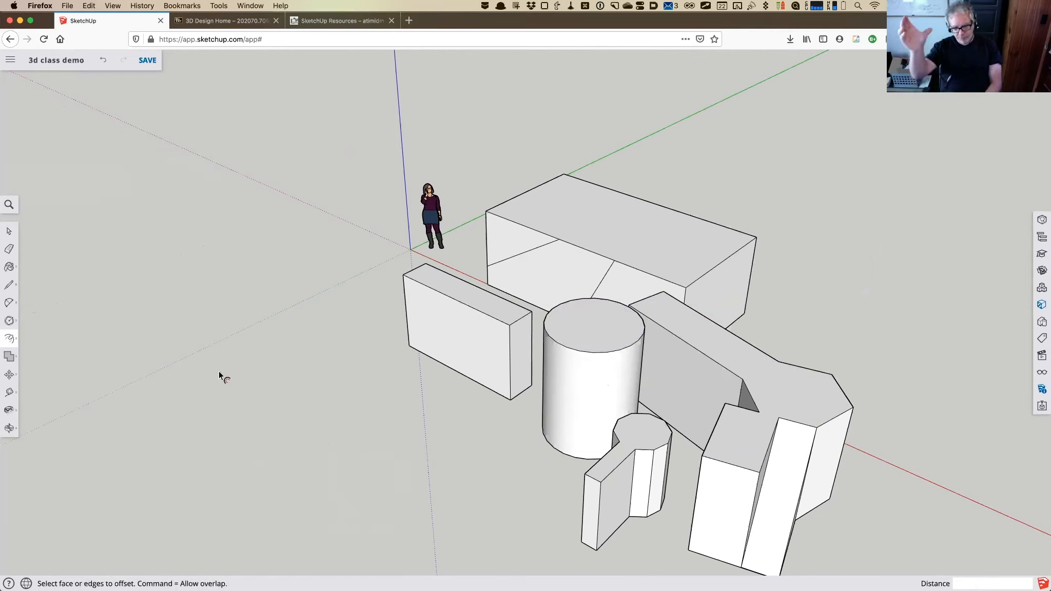
Try drawing a circle with a radius of about 1' 5 3/8" on the cylinder's top face, and undo it.
{"action": "left_click", "coordinate": [9, 320]}
{"action": "left_click", "coordinate": [52, 321]}
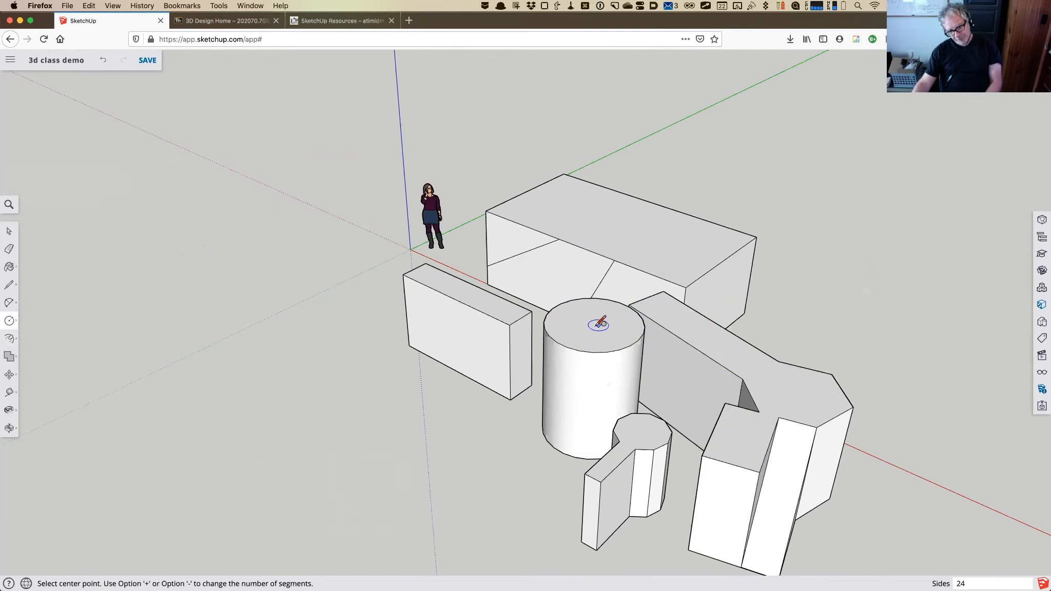
{"action": "scroll", "coordinate": [599, 325], "scroll_direction": "up", "scroll_amount": 5}
{"action": "scroll", "coordinate": [599, 325], "scroll_direction": "up", "scroll_amount": 2}
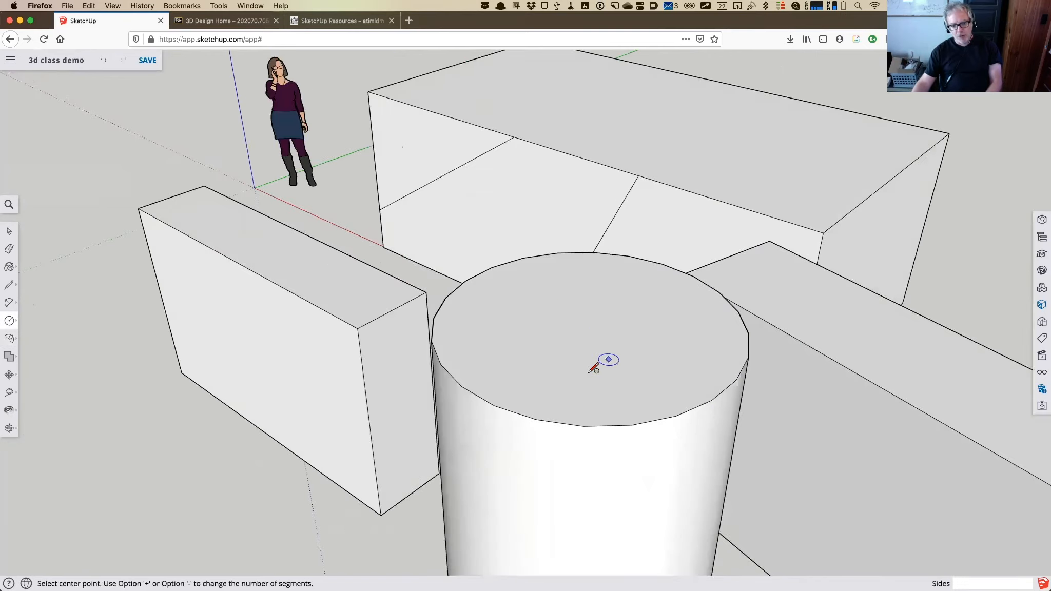
{"action": "left_click", "coordinate": [595, 333]}
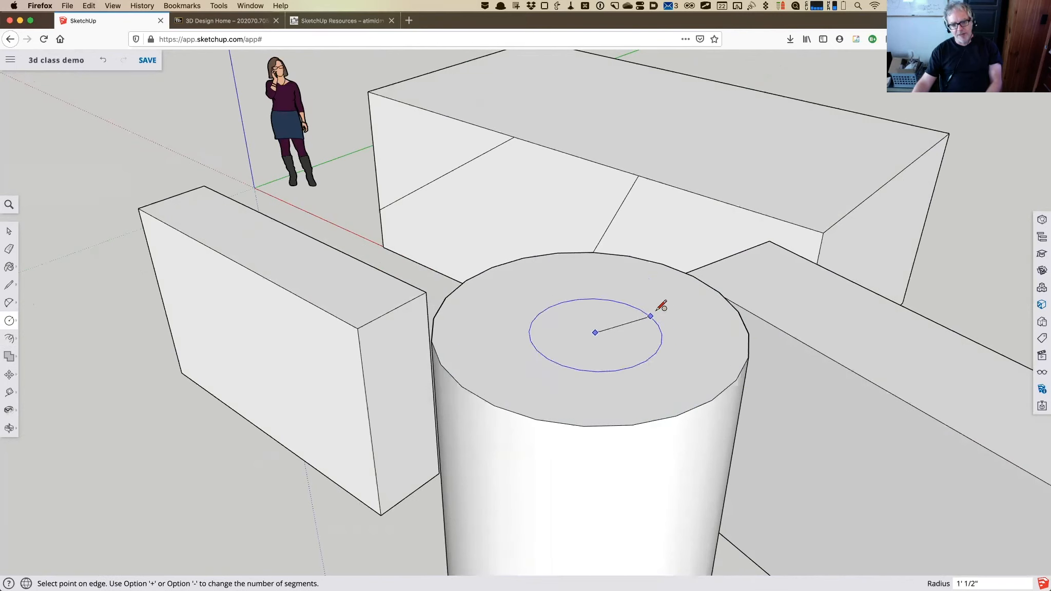
{"action": "left_click", "coordinate": [668, 298]}
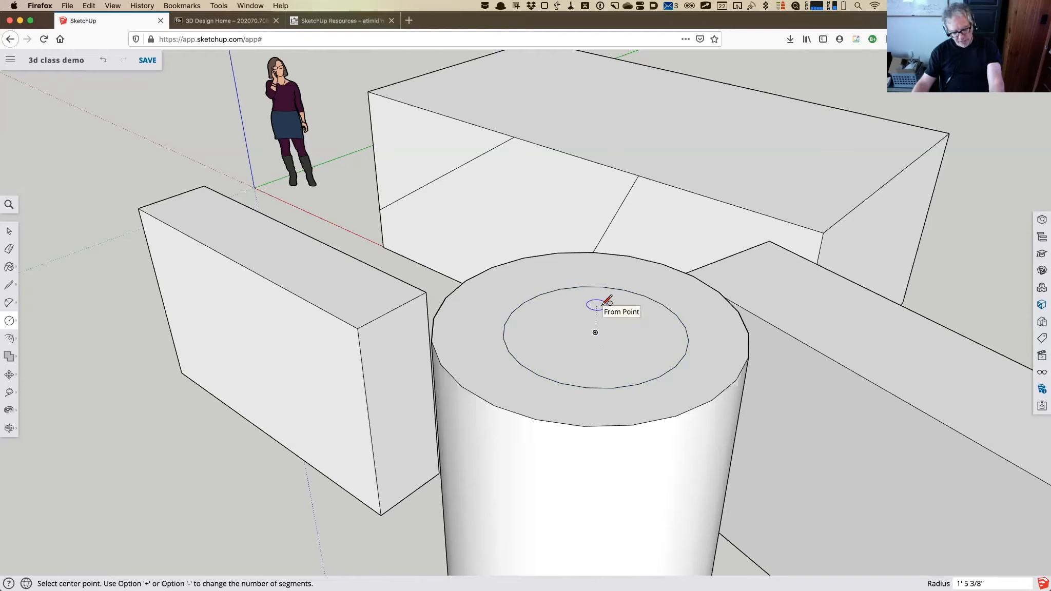
{"action": "key", "text": "super+z"}
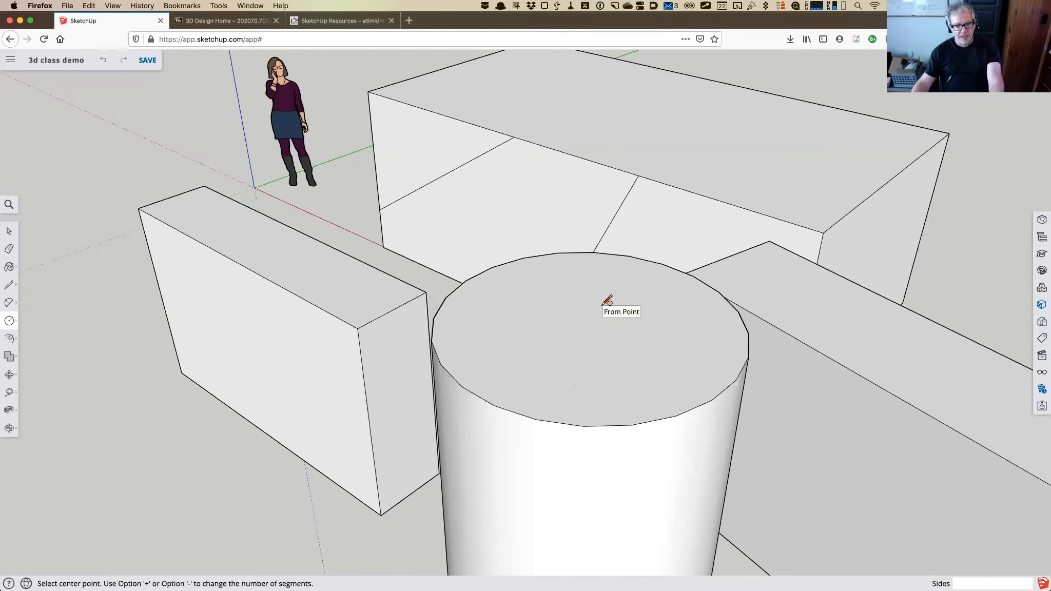
Offset the outline of the cylinder's top face inward by 6 inches.
{"action": "left_click", "coordinate": [8, 340]}
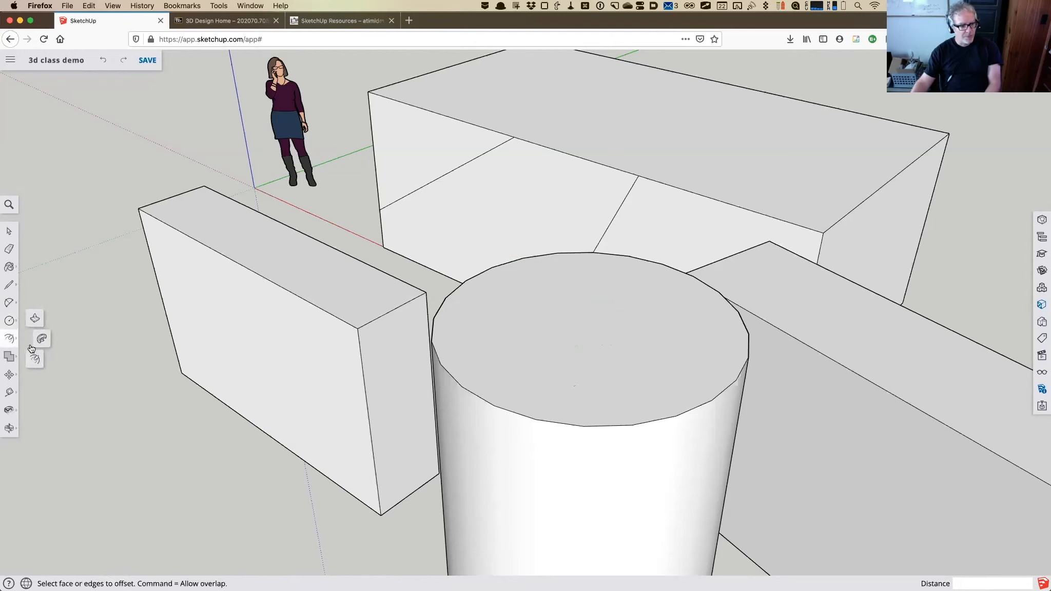
{"action": "left_click", "coordinate": [574, 305]}
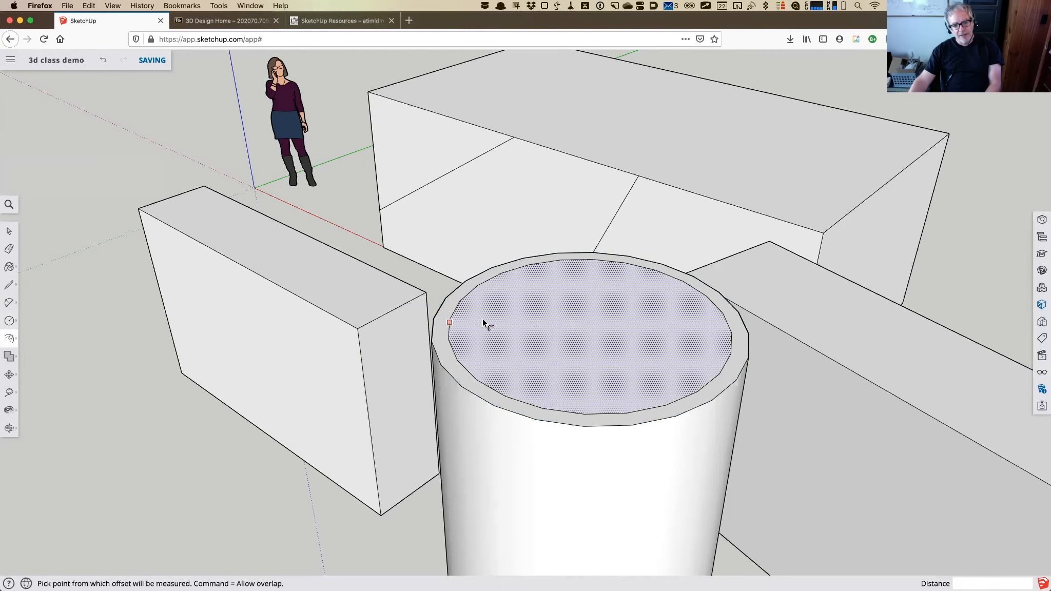
{"action": "left_click", "coordinate": [462, 314]}
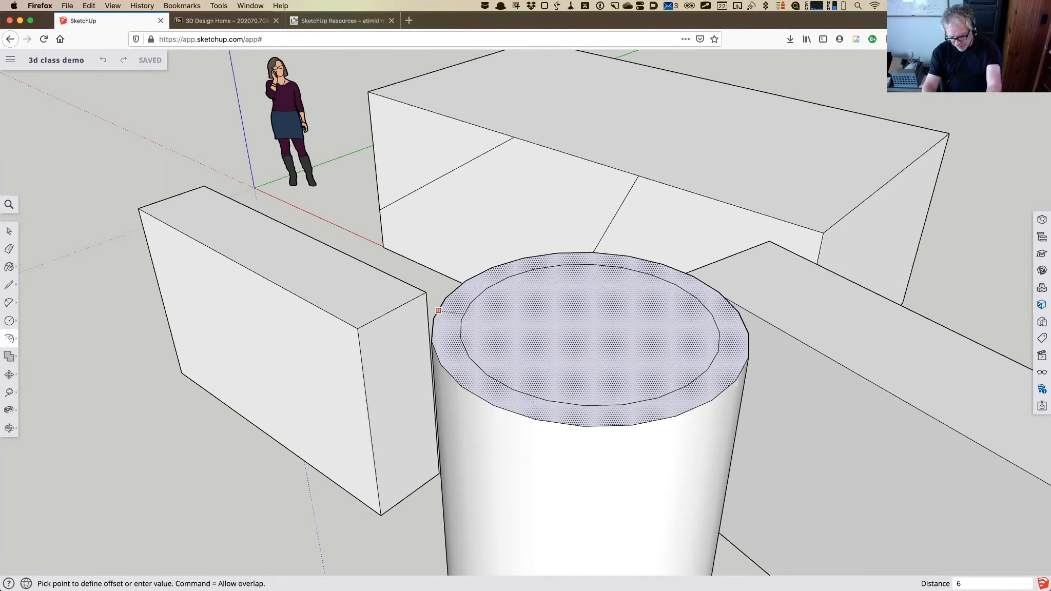
{"action": "key", "text": "Return"}
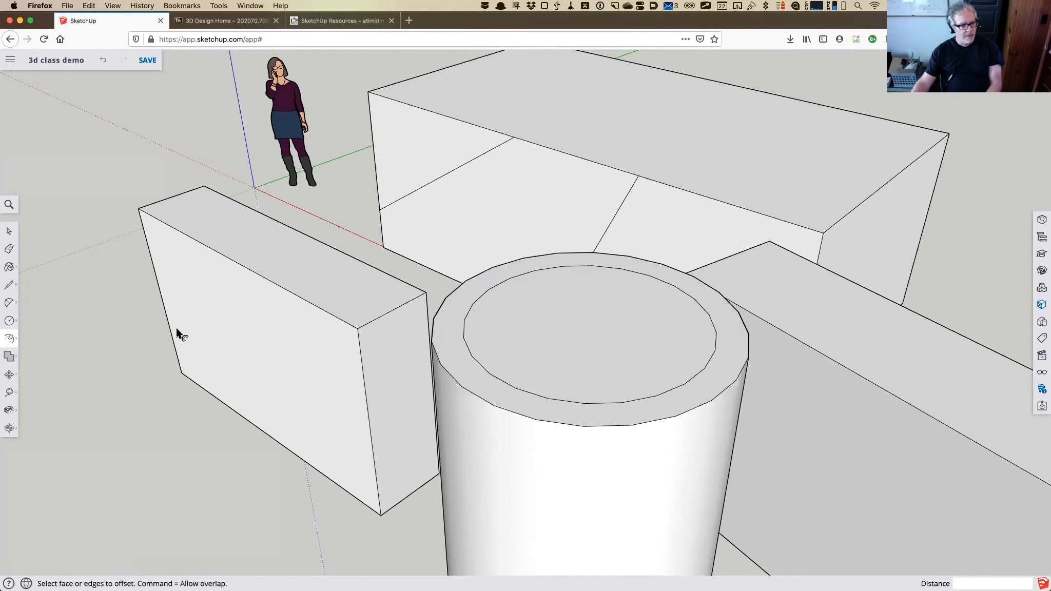
Push the inner circle on the cylinder's top face down about 1' 7 13/16" to hollow out the cylinder.
{"action": "left_click", "coordinate": [218, 332]}
{"action": "key", "text": "o"}
{"action": "left_click_drag", "start_coordinate": [139, 350], "coordinate": [633, 390]}
{"action": "key", "text": "h"}
{"action": "left_click_drag", "start_coordinate": [599, 322], "coordinate": [552, 210]}
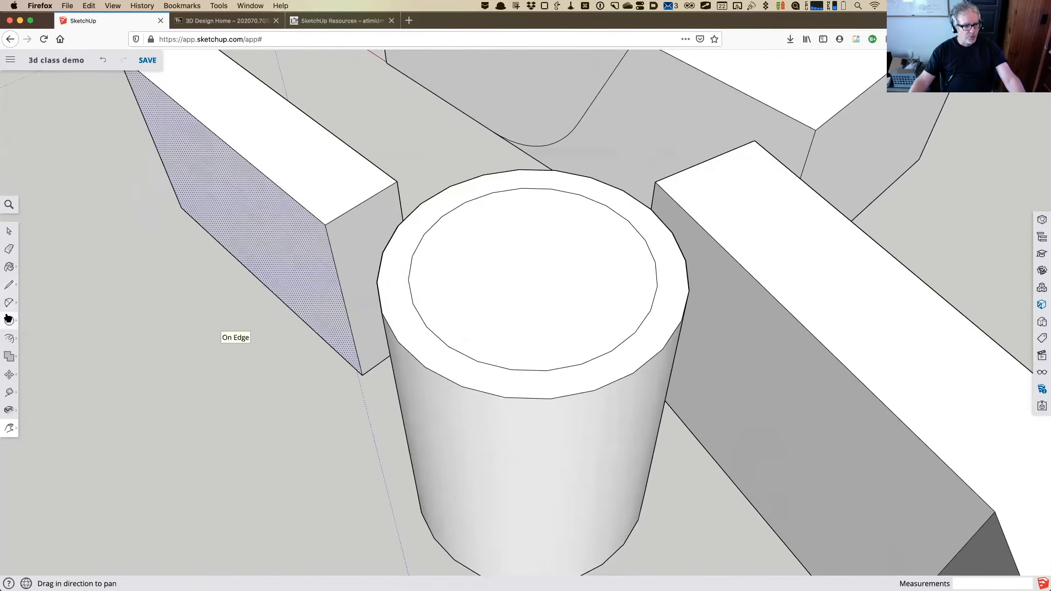
{"action": "left_click", "coordinate": [9, 340]}
{"action": "left_click", "coordinate": [36, 316]}
{"action": "left_click_drag", "start_coordinate": [497, 266], "coordinate": [529, 330]}
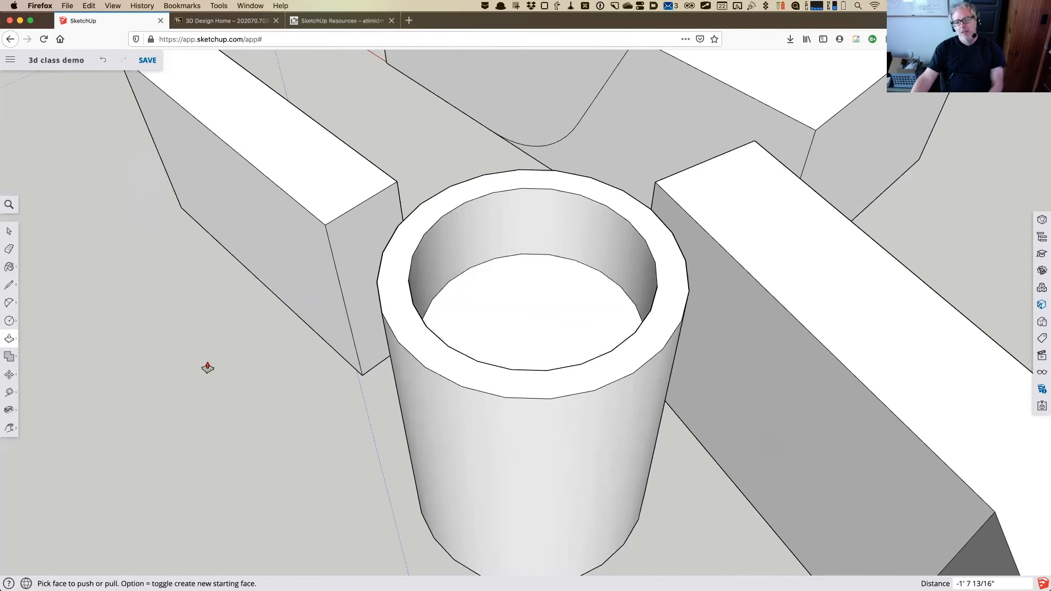
Offset inset outlines on the top face of the long hexagonal form and on the top of its front extension.
{"action": "scroll", "coordinate": [470, 355], "scroll_direction": "down", "scroll_amount": 1}
{"action": "scroll", "coordinate": [470, 355], "scroll_direction": "down", "scroll_amount": 5}
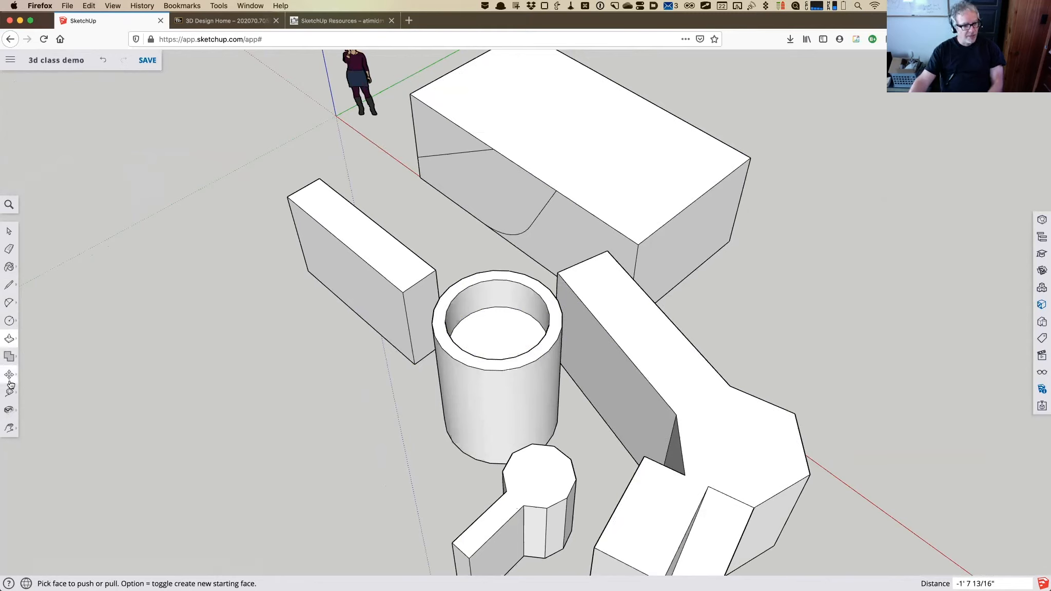
{"action": "left_click", "coordinate": [9, 347]}
{"action": "left_click", "coordinate": [36, 359]}
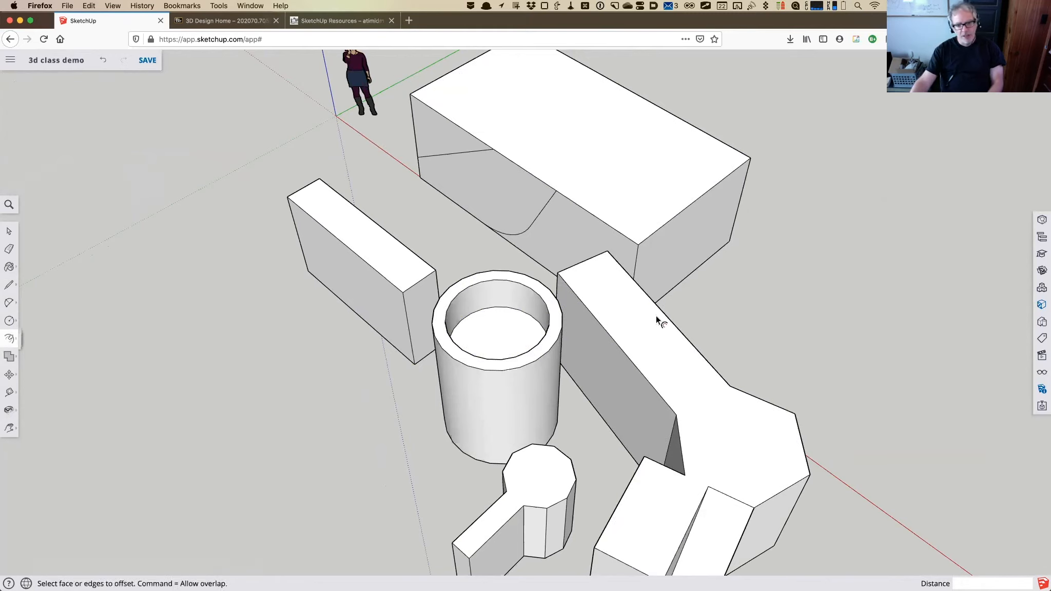
{"action": "left_click", "coordinate": [571, 282]}
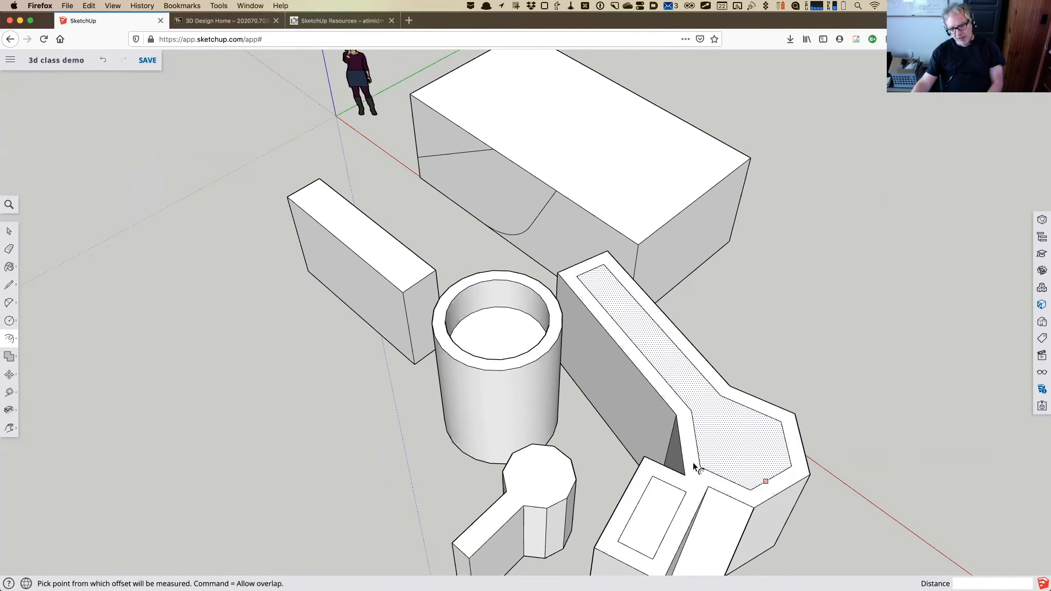
Pull the hexagonal form's inset top face upward and push the front extension's inset rectangle down about 1' 1/4".
{"action": "key", "text": "h"}
{"action": "mouse_move", "coordinate": [674, 477]}
{"action": "left_mouse_down"}
{"action": "mouse_move", "coordinate": [614, 406]}
{"action": "mouse_move", "coordinate": [497, 327]}
{"action": "left_mouse_up"}
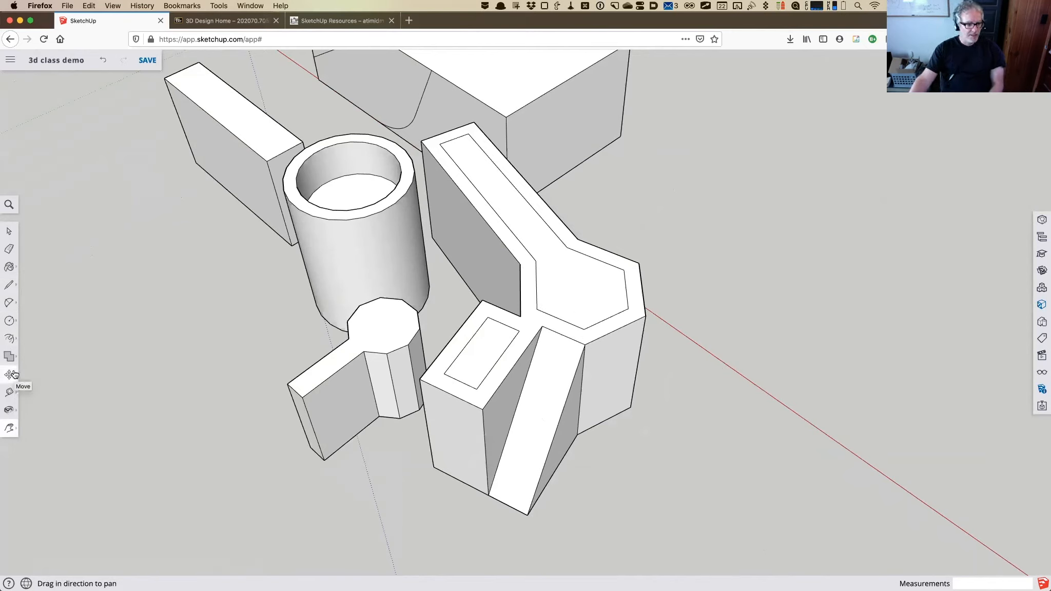
{"action": "left_click", "coordinate": [9, 338]}
{"action": "left_click", "coordinate": [552, 271]}
{"action": "left_click", "coordinate": [539, 207]}
{"action": "left_click", "coordinate": [488, 357]}
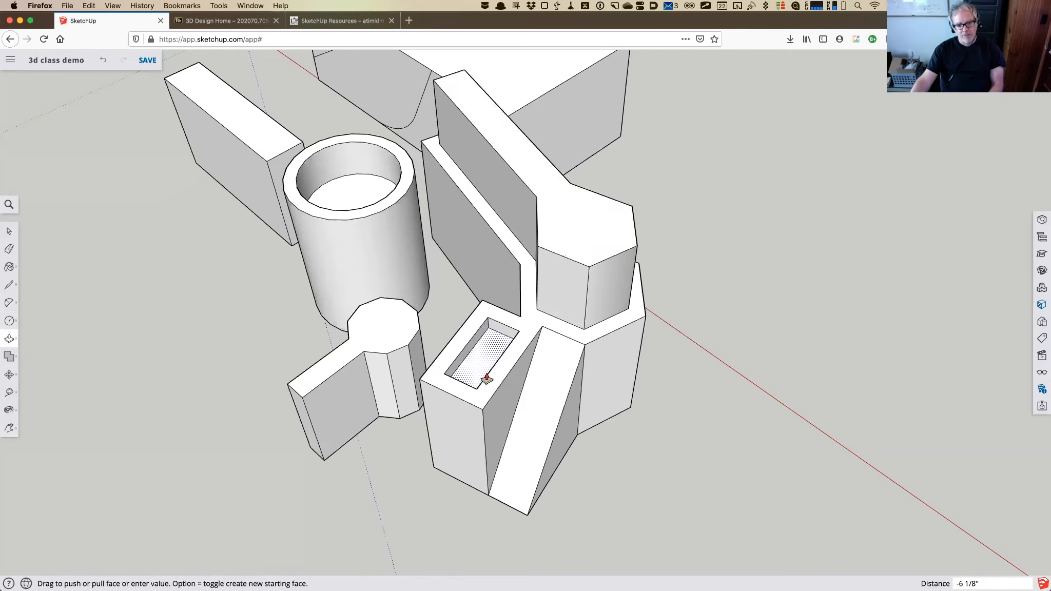
{"action": "left_click", "coordinate": [477, 369]}
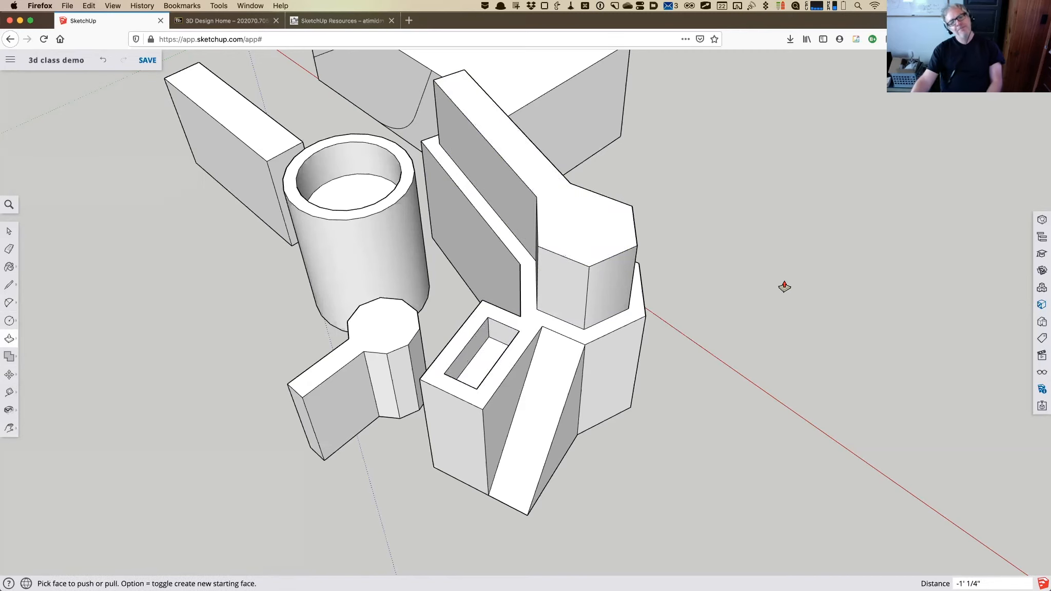
{"action": "scroll", "coordinate": [782, 287], "scroll_direction": "down", "scroll_amount": 5}
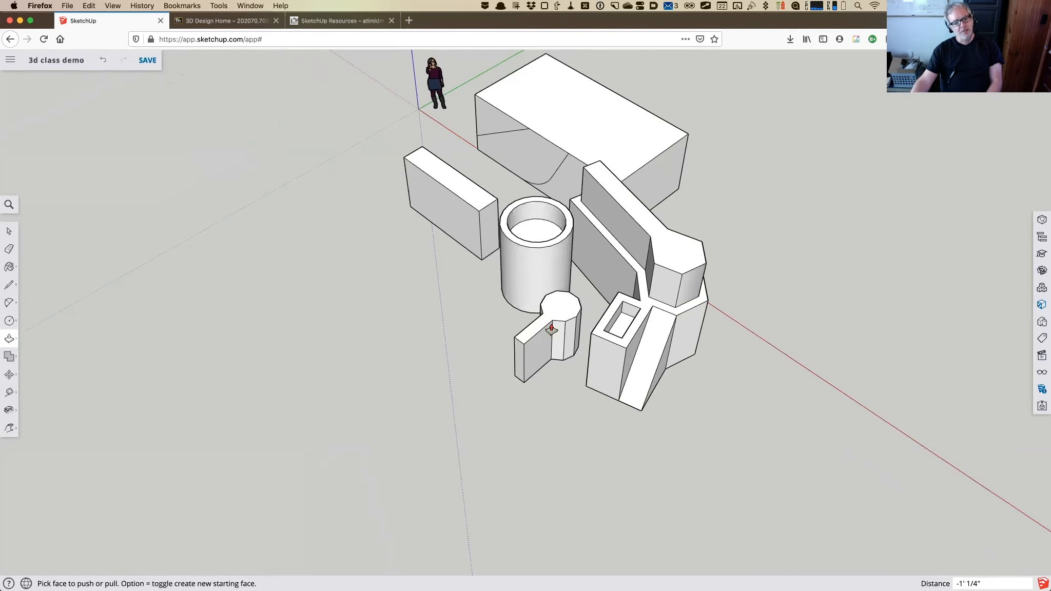
{"action": "left_click", "coordinate": [10, 357]}
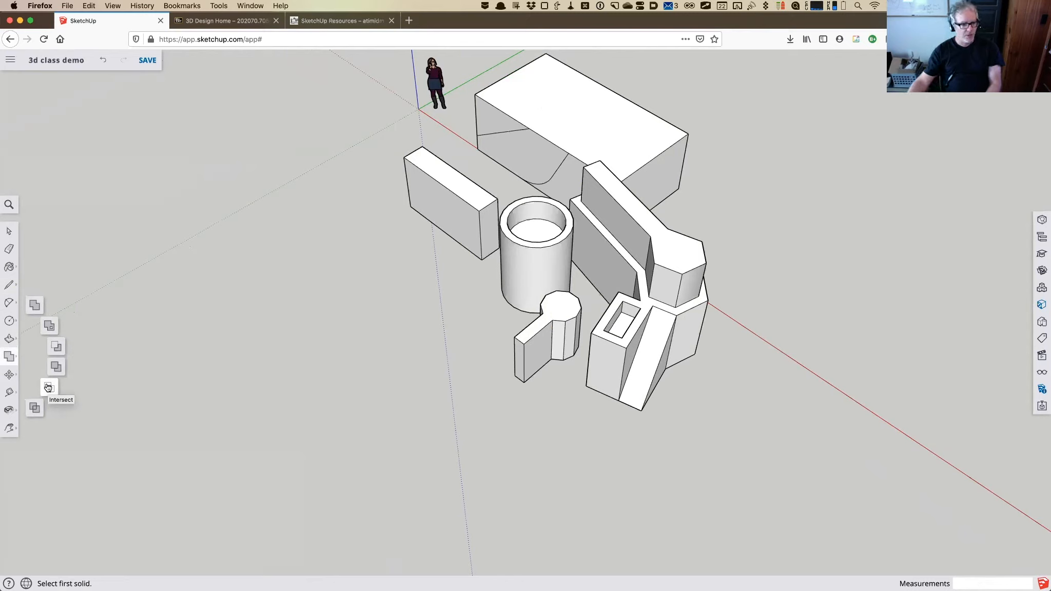
{"action": "left_click", "coordinate": [9, 378]}
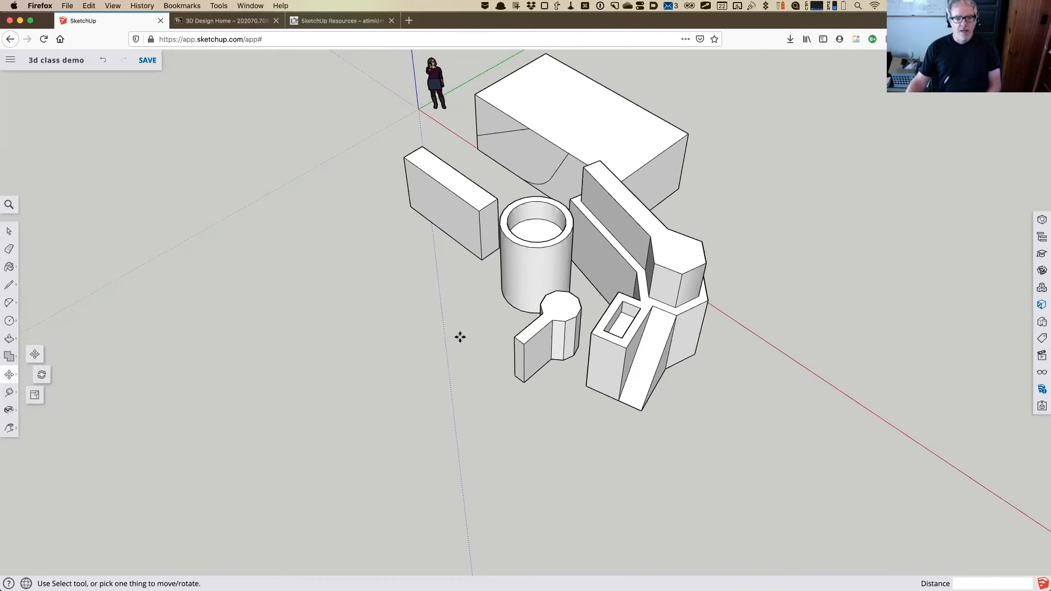
Select the entire thin rectangular slab beside the cylinder and move it about 12' 2 13/16" away from the other shapes.
{"action": "left_click", "coordinate": [10, 232]}
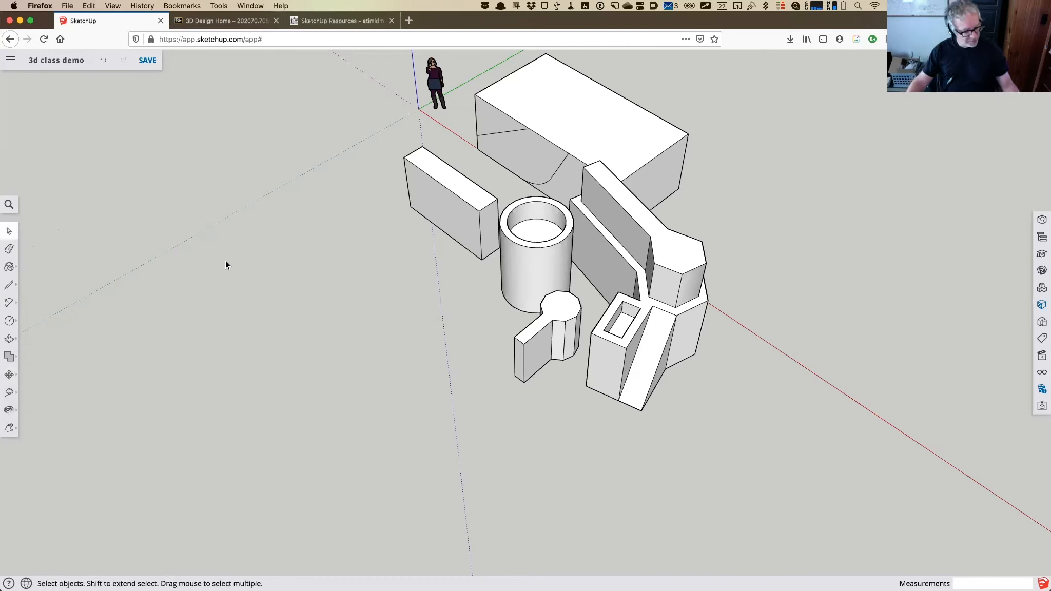
{"action": "triple_click", "coordinate": [442, 212]}
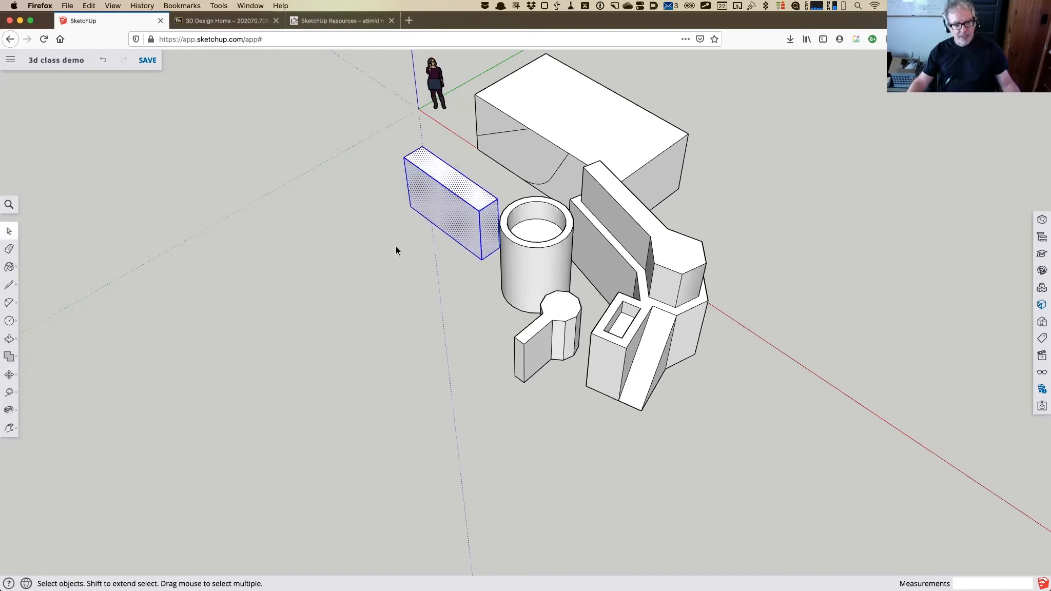
{"action": "left_click", "coordinate": [9, 376]}
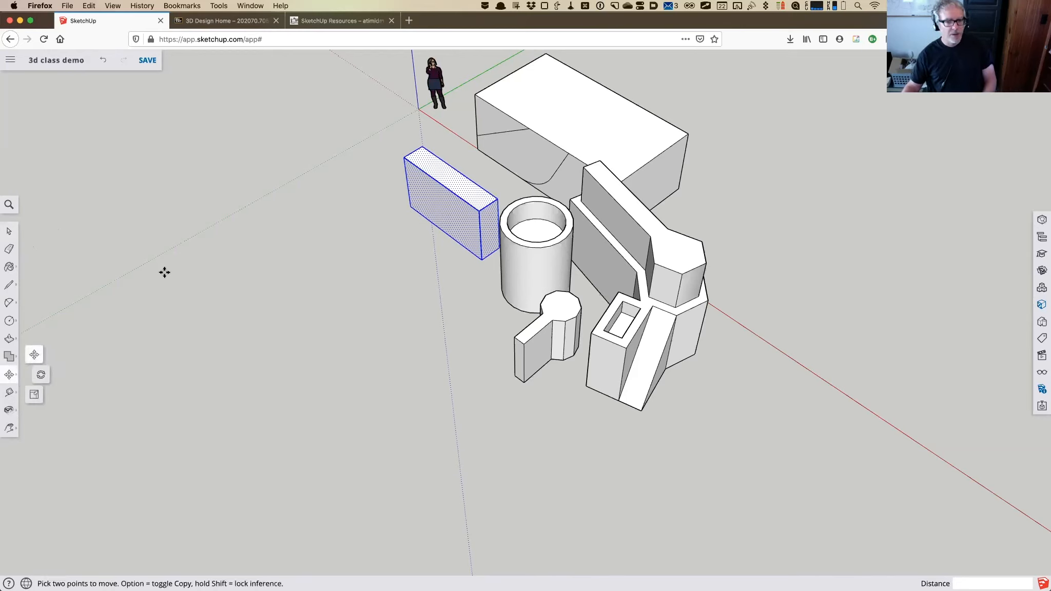
{"action": "left_click", "coordinate": [449, 208]}
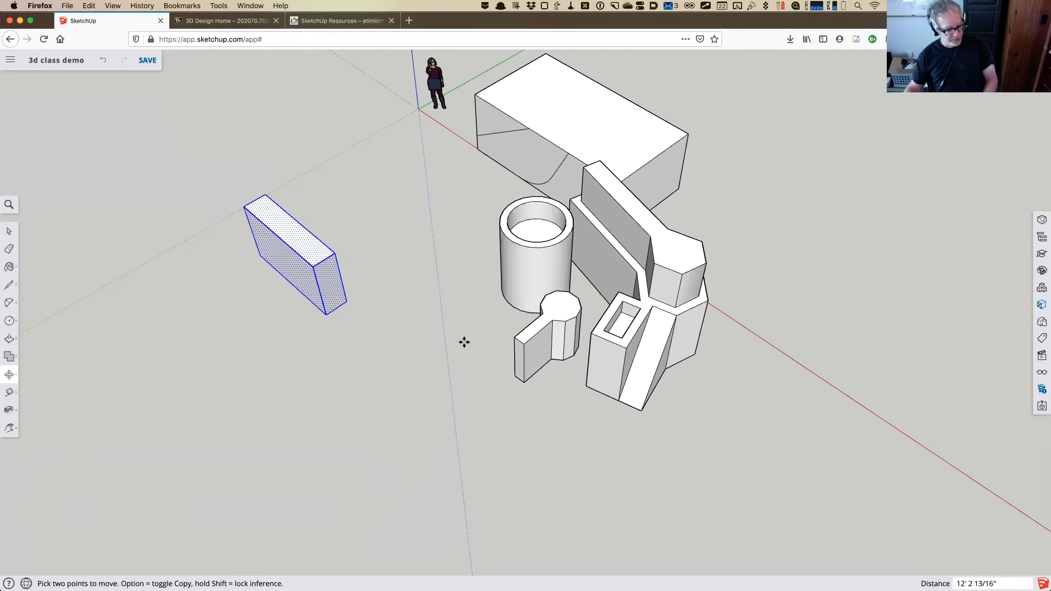
Try moving the selected slab past the other shapes and a further 10' 4 1/16" in a constrained direction, and undo both moves.
{"action": "mouse_move", "coordinate": [352, 368]}
{"action": "middle_mouse_down"}
{"action": "mouse_move", "coordinate": [821, 90]}
{"action": "mouse_move", "coordinate": [704, 312]}
{"action": "mouse_move", "coordinate": [211, 225]}
{"action": "mouse_move", "coordinate": [738, 241]}
{"action": "mouse_move", "coordinate": [441, 283]}
{"action": "middle_mouse_up"}
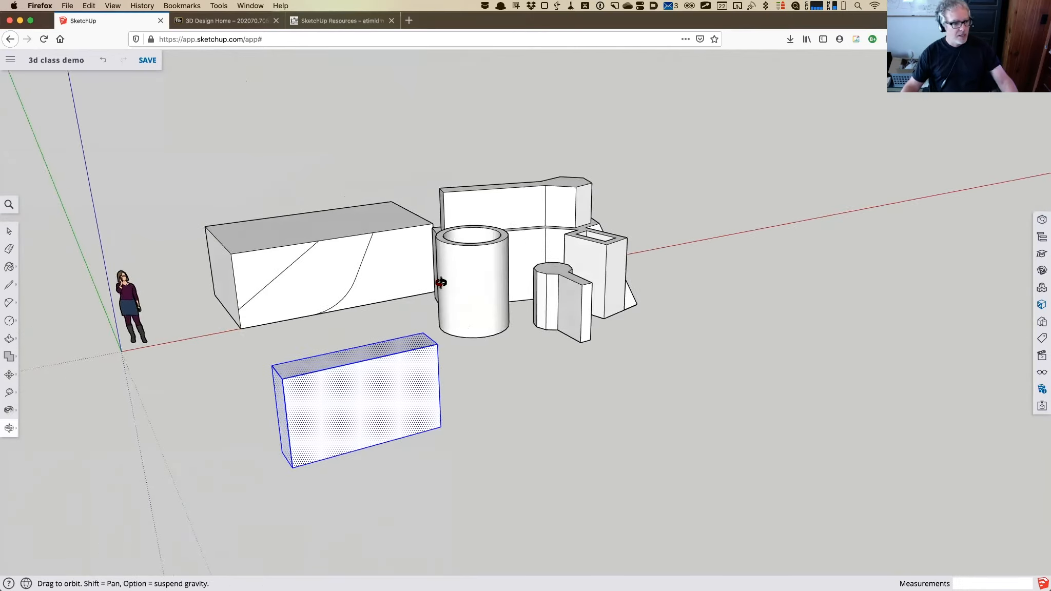
{"action": "left_click_drag", "start_coordinate": [441, 283], "coordinate": [430, 282]}
{"action": "left_click", "coordinate": [9, 377]}
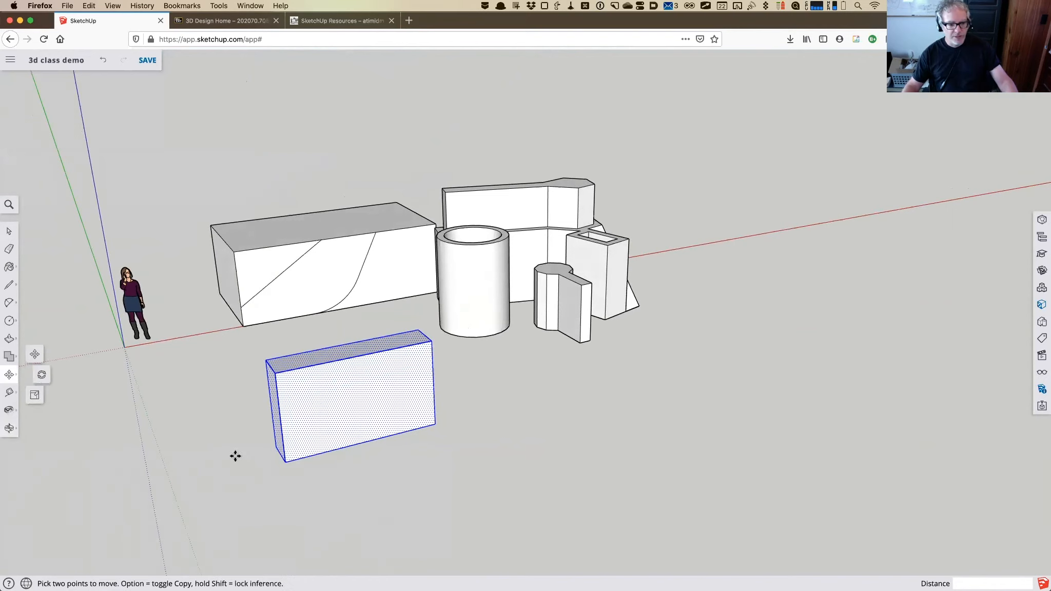
{"action": "left_click", "coordinate": [360, 396]}
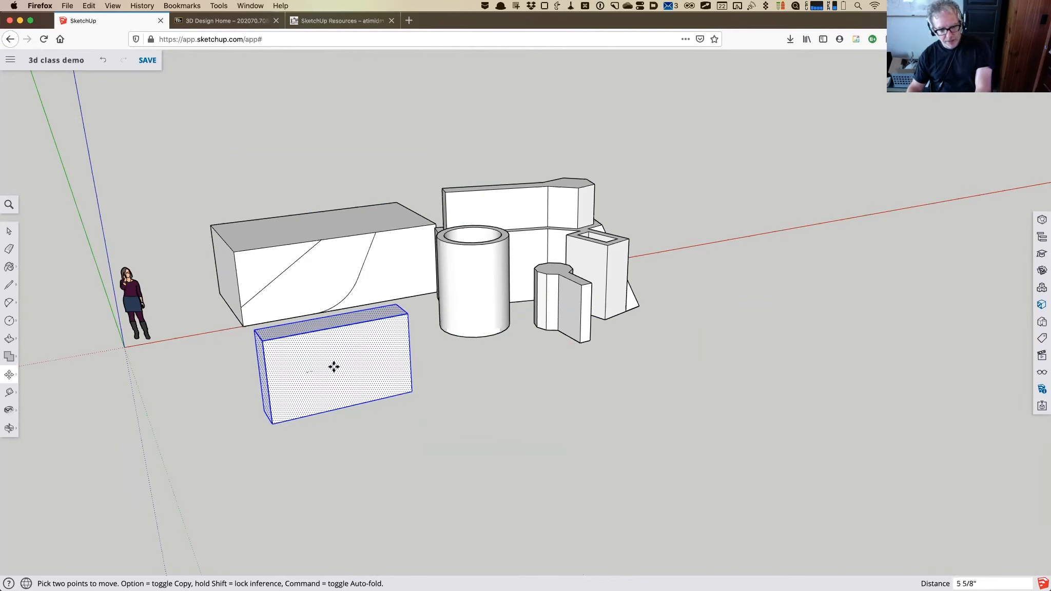
{"action": "left_click", "coordinate": [734, 298]}
{"action": "left_click", "coordinate": [741, 294]}
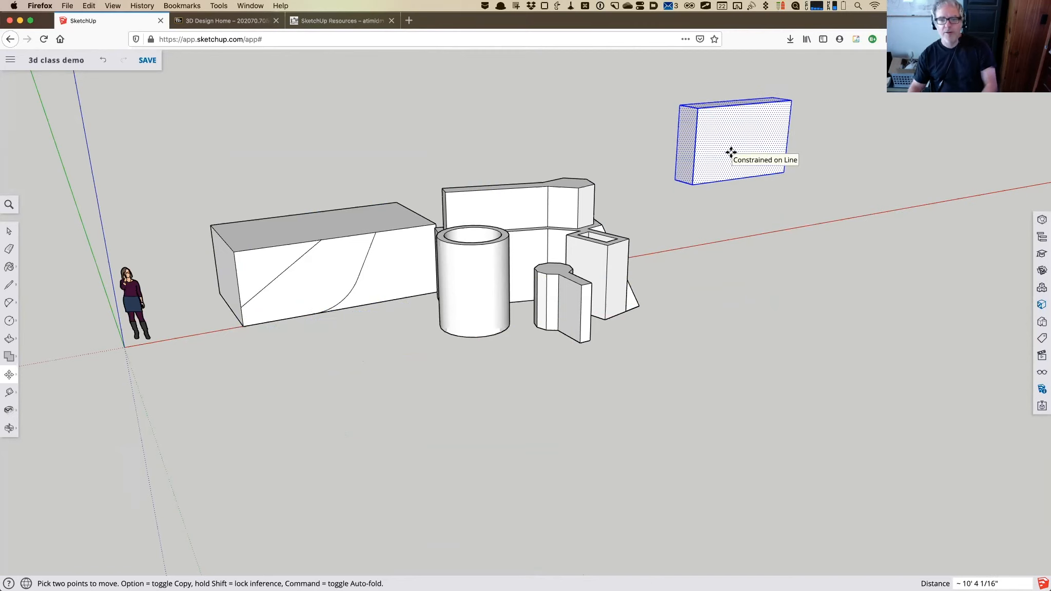
{"action": "left_click", "coordinate": [731, 153]}
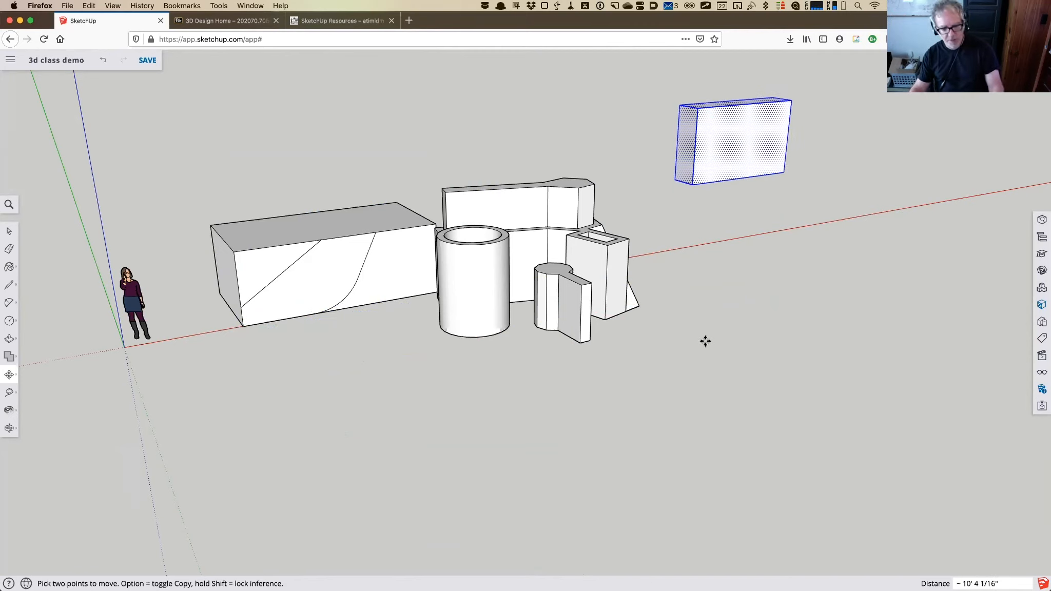
{"action": "key", "text": "super+z"}
{"action": "key", "text": "super+z"}
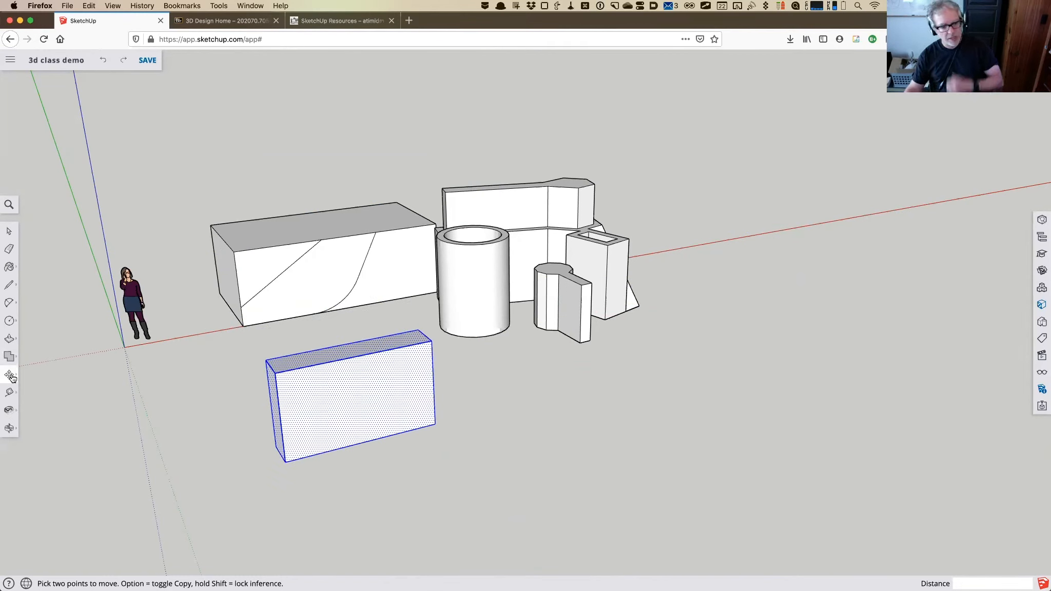
Deselect the thin slab and move only its narrow end face about 5' 1 15/16" inward along its length.
{"action": "left_click", "coordinate": [9, 232]}
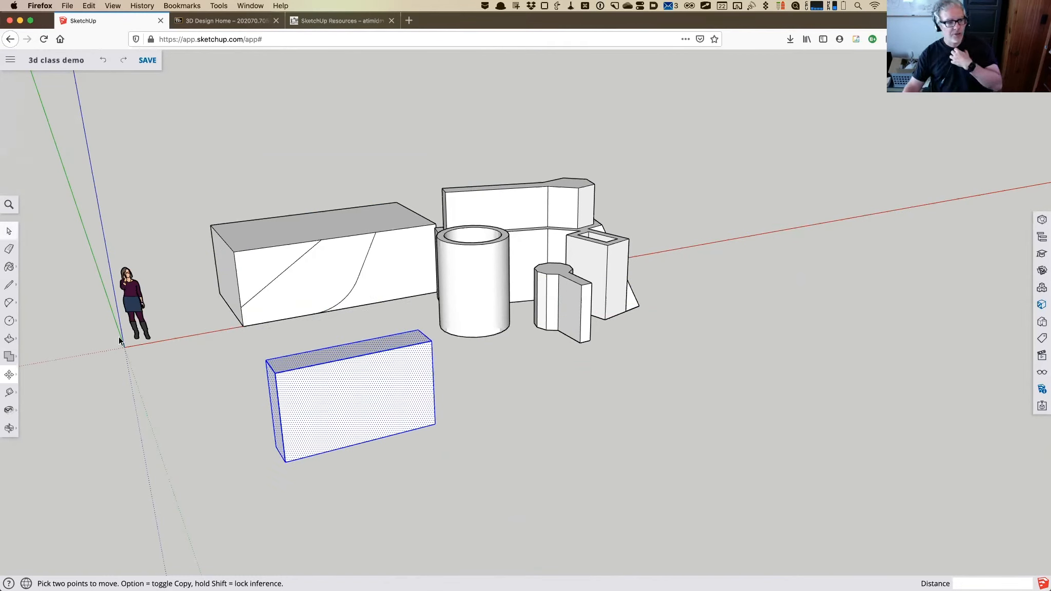
{"action": "left_click", "coordinate": [191, 453]}
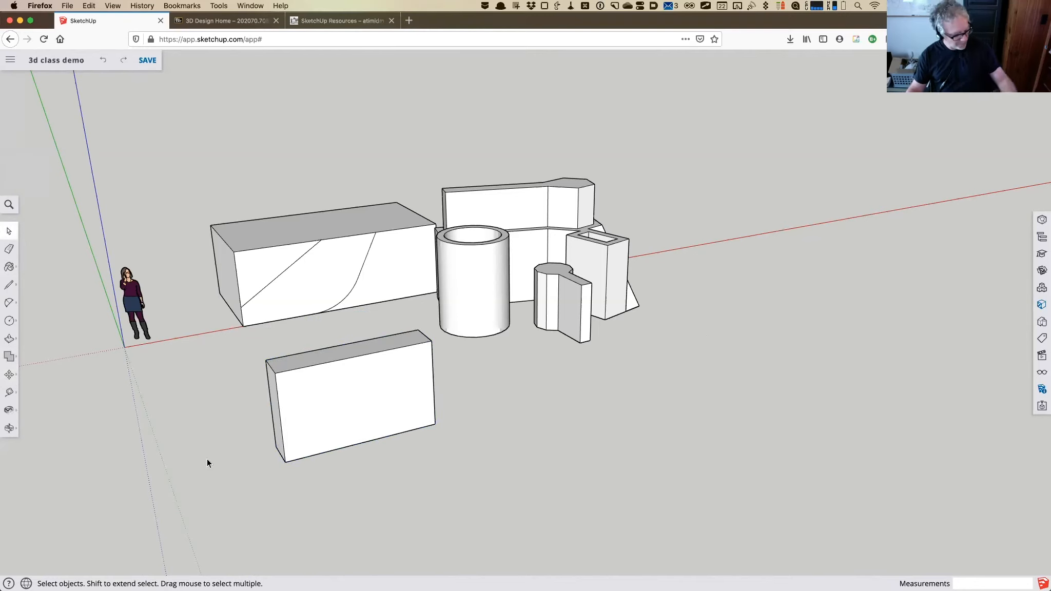
{"action": "key", "text": "h"}
{"action": "key", "text": "o"}
{"action": "left_click_drag", "start_coordinate": [211, 457], "coordinate": [334, 443]}
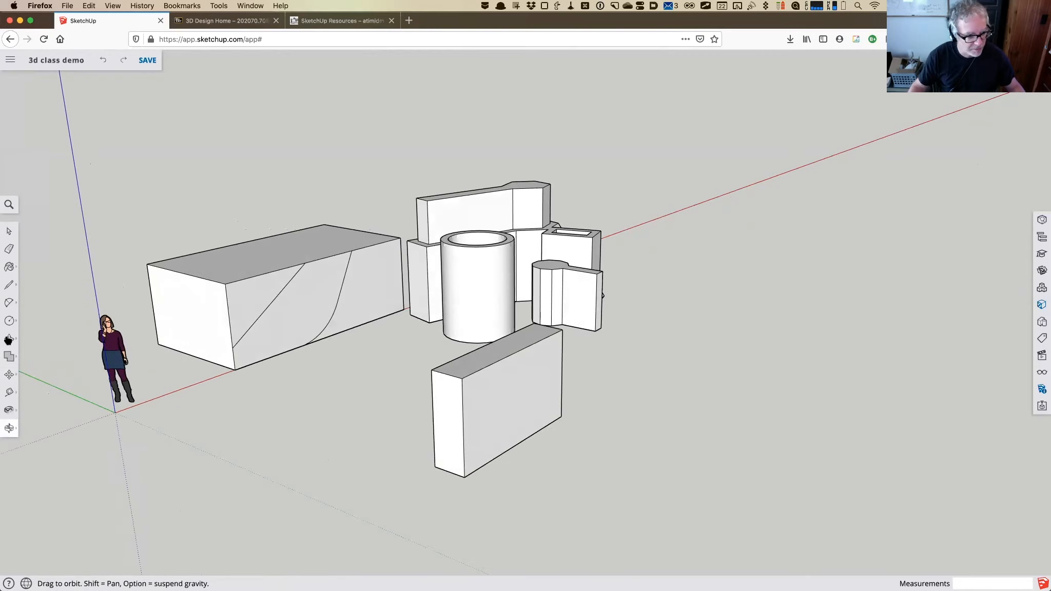
{"action": "left_click", "coordinate": [9, 376]}
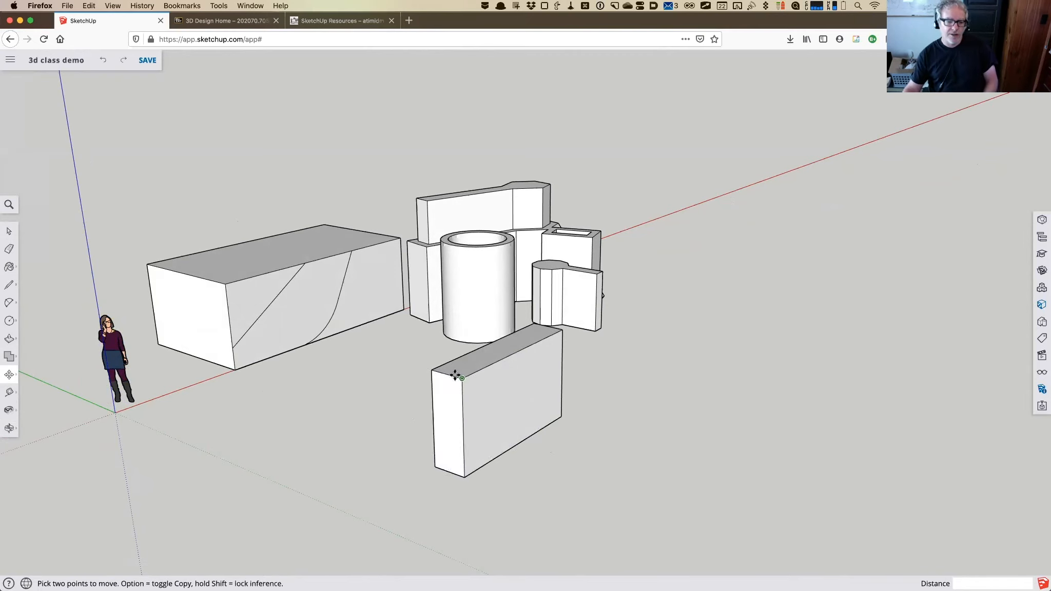
{"action": "left_click", "coordinate": [441, 429]}
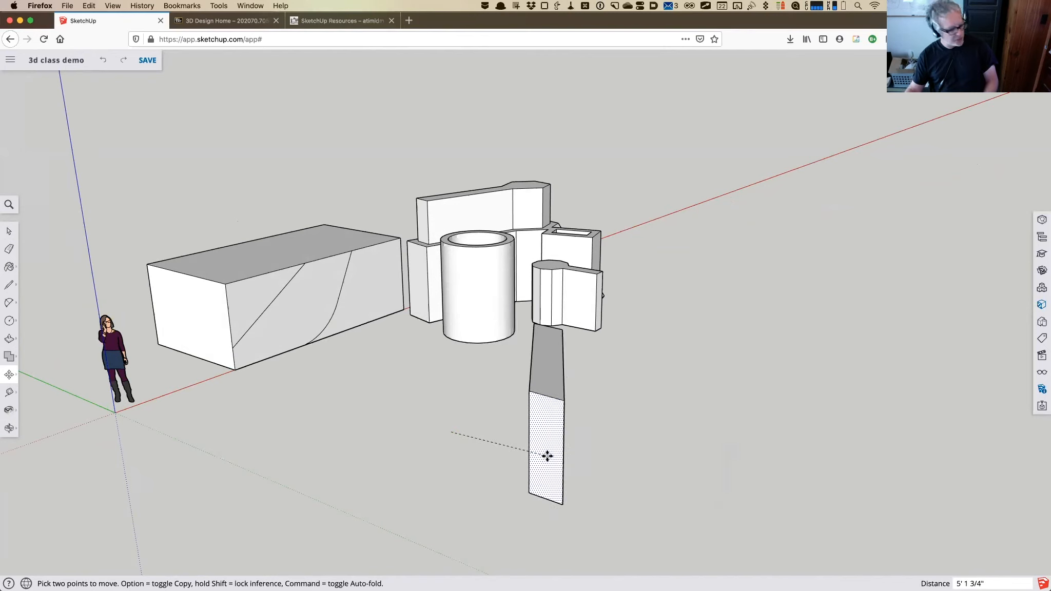
{"action": "left_click", "coordinate": [549, 455]}
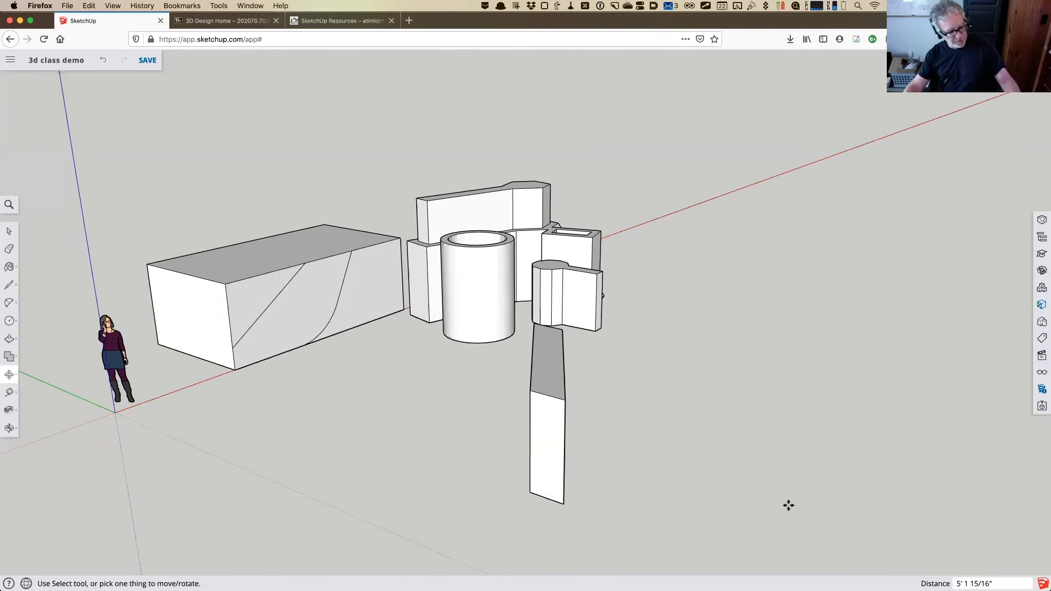
Skew the slab by moving its top face sideways, and move its long back face outward about 8' 1/2".
{"action": "key", "text": "o"}
{"action": "left_click_drag", "start_coordinate": [735, 424], "coordinate": [575, 444]}
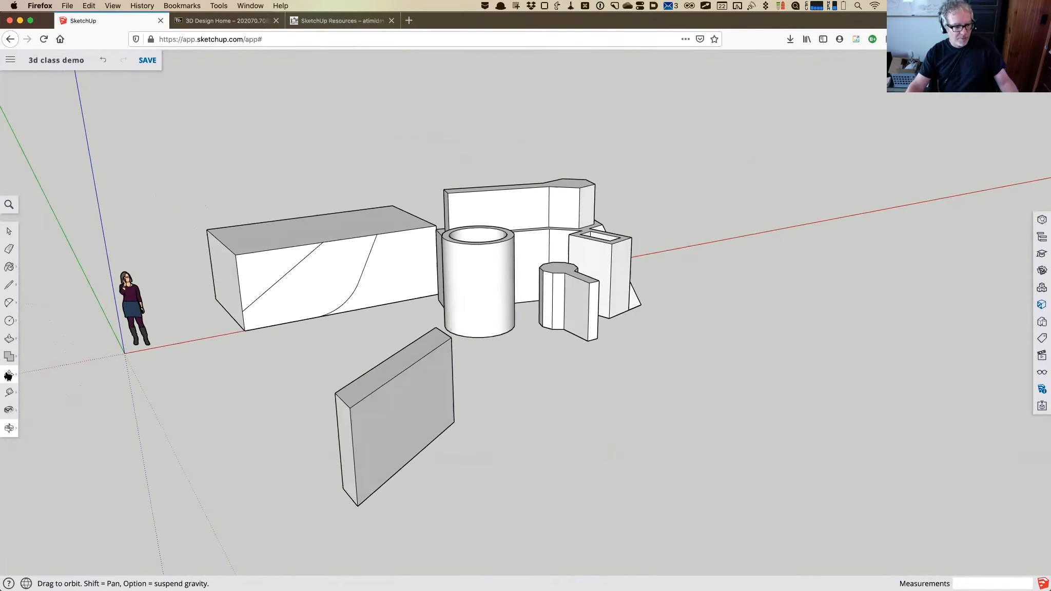
{"action": "left_click", "coordinate": [8, 376]}
{"action": "left_click", "coordinate": [398, 366]}
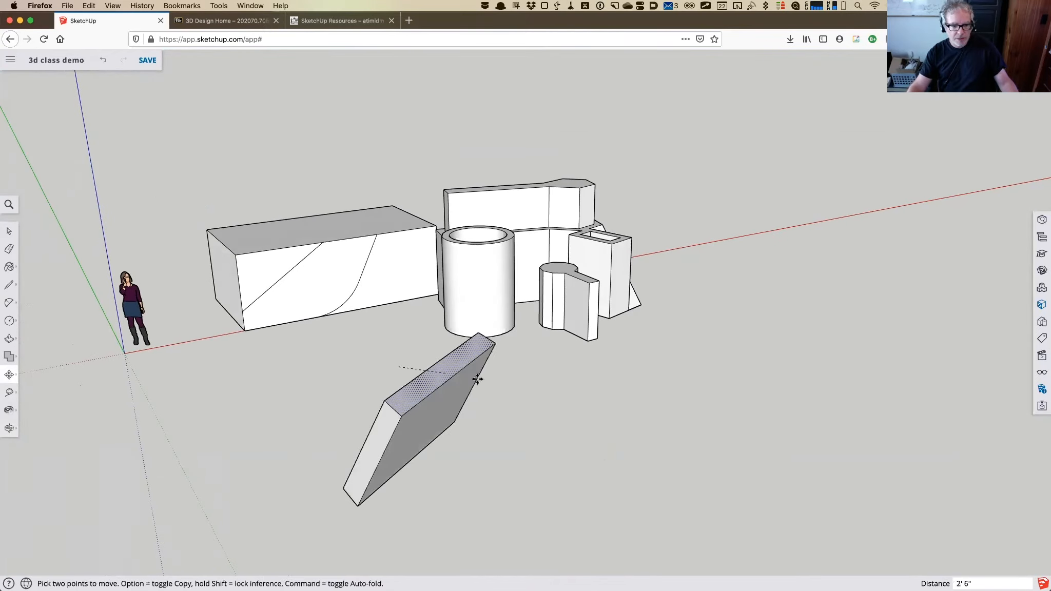
{"action": "left_click", "coordinate": [521, 401]}
{"action": "left_click", "coordinate": [444, 419]}
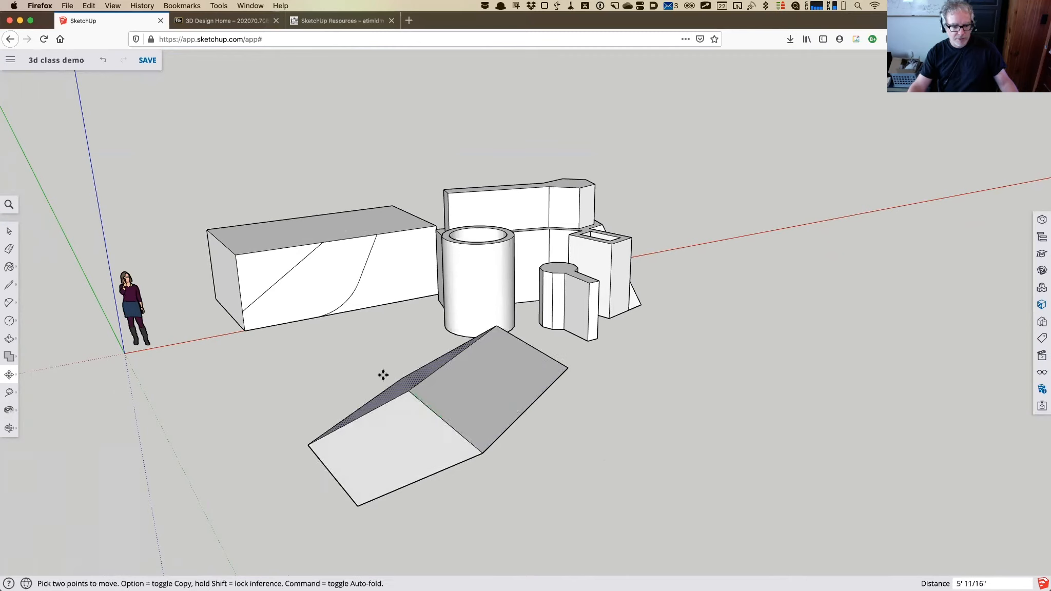
{"action": "left_click", "coordinate": [317, 388]}
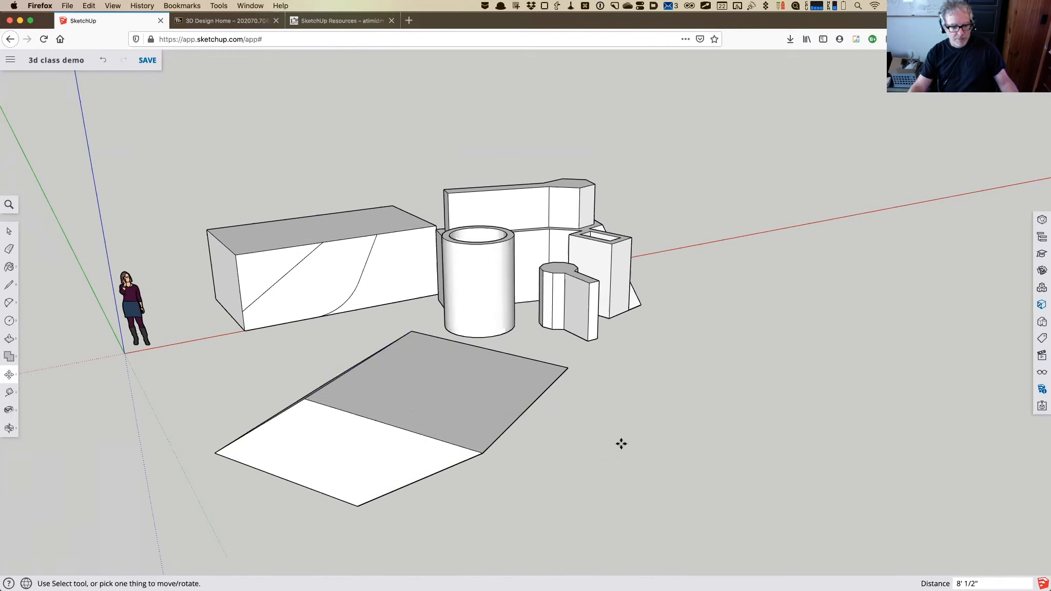
Try moving the hollow cylinder's outer surface forward, away from its inner wall.
{"action": "key", "text": "o"}
{"action": "left_click_drag", "start_coordinate": [569, 488], "coordinate": [39, 376]}
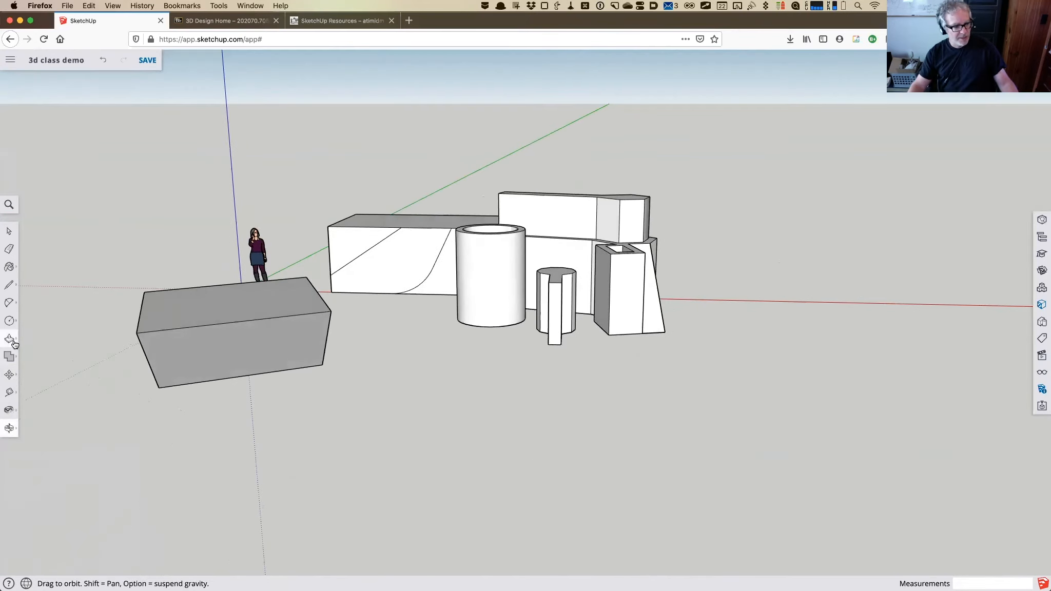
{"action": "left_click", "coordinate": [9, 375]}
{"action": "left_click", "coordinate": [475, 279]}
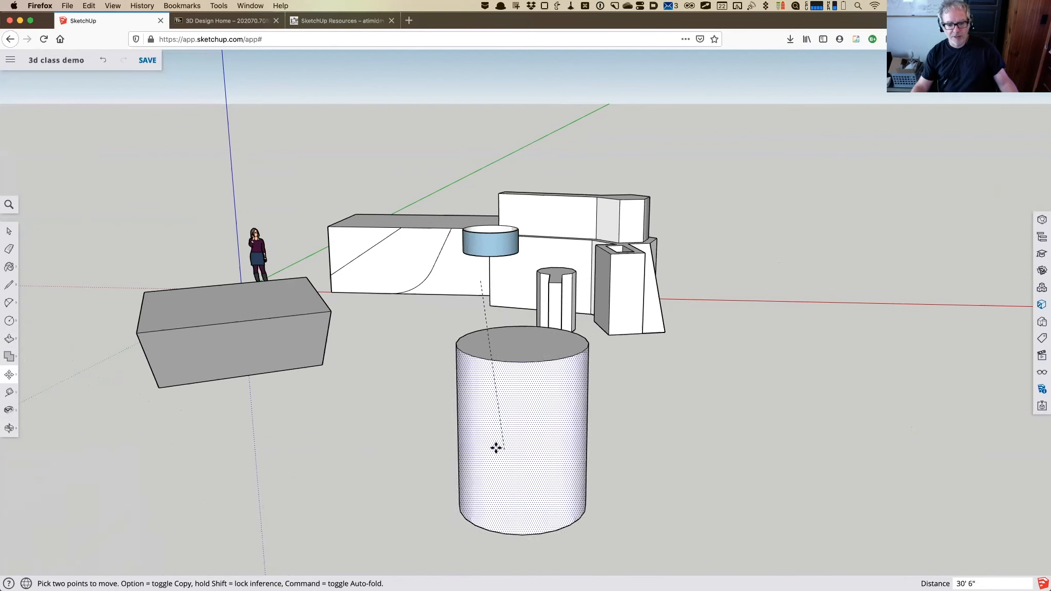
{"action": "left_click", "coordinate": [525, 442]}
{"action": "key", "text": "Escape"}
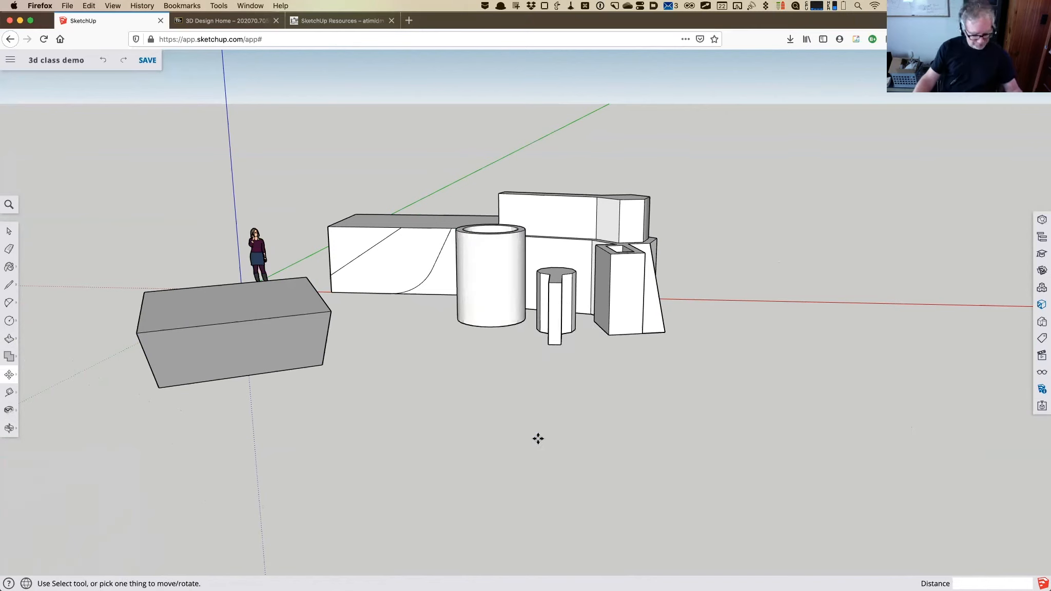
Move the top edge of the skewed slab's end face upward by its midpoint, about 3' 9 5/16".
{"action": "key", "text": "o"}
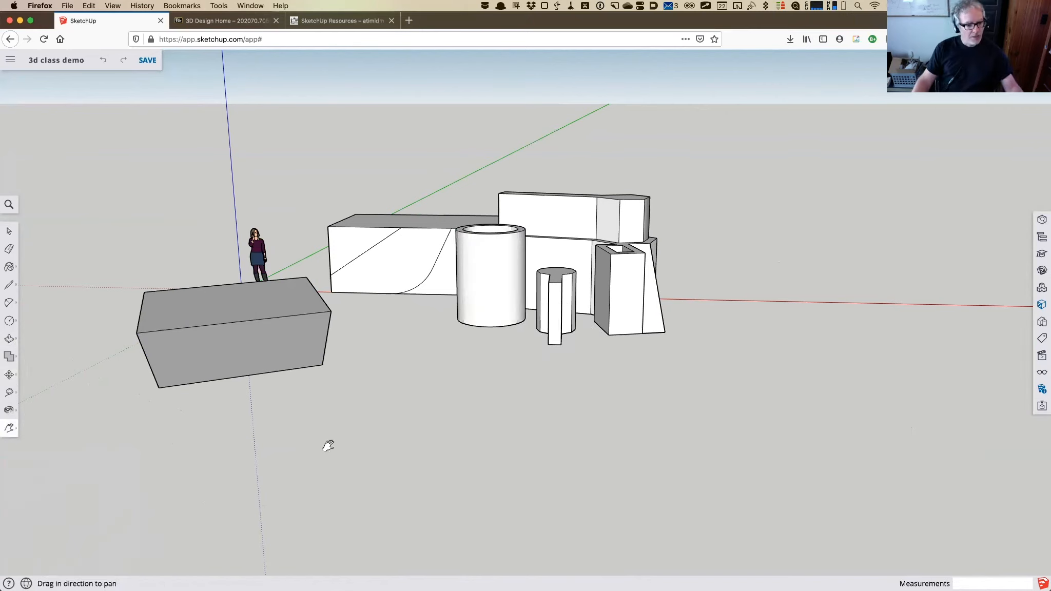
{"action": "left_click_drag", "start_coordinate": [329, 443], "coordinate": [298, 439]}
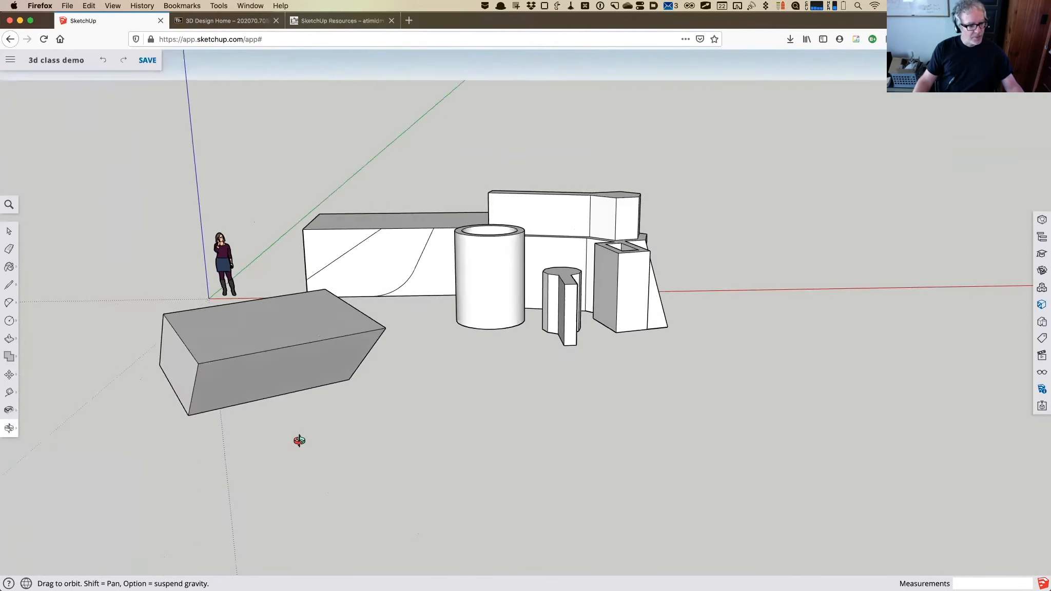
{"action": "left_click", "coordinate": [10, 375]}
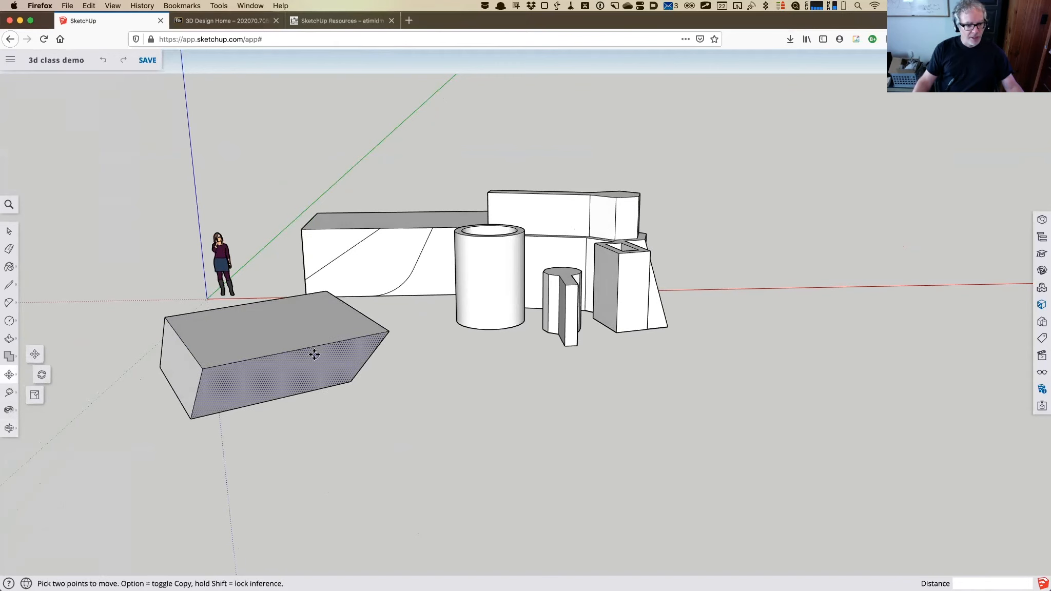
{"action": "scroll", "coordinate": [311, 349], "scroll_direction": "up", "scroll_amount": 5}
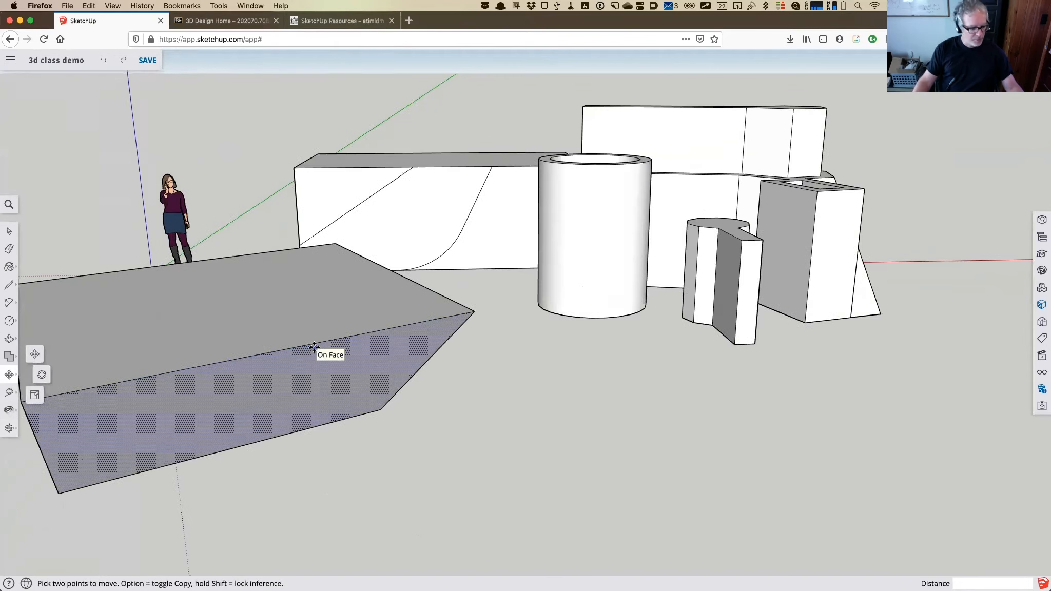
{"action": "left_click_drag", "start_coordinate": [306, 355], "coordinate": [806, 300]}
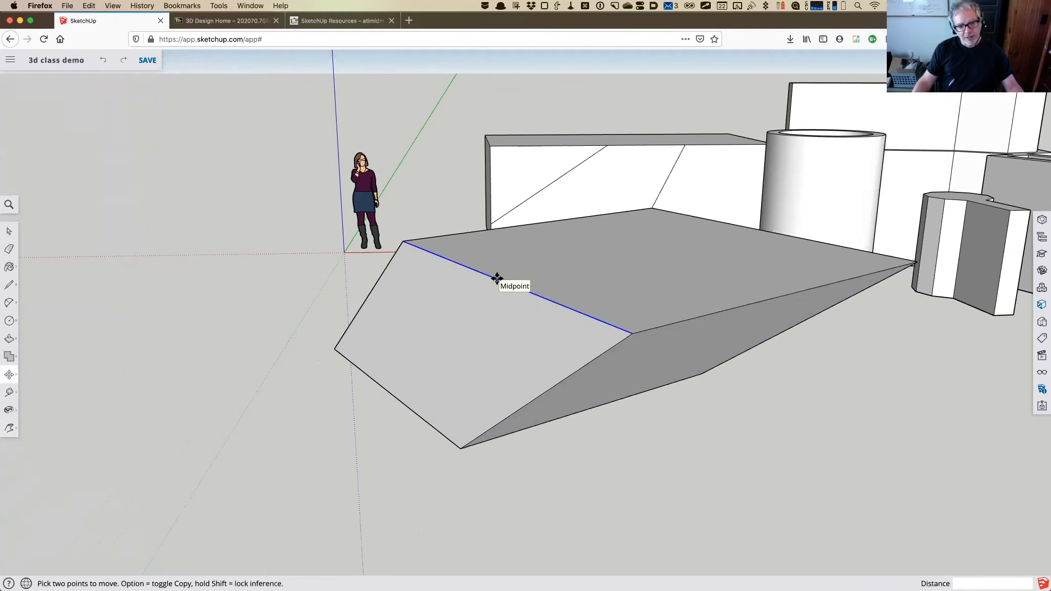
{"action": "left_click", "coordinate": [495, 278]}
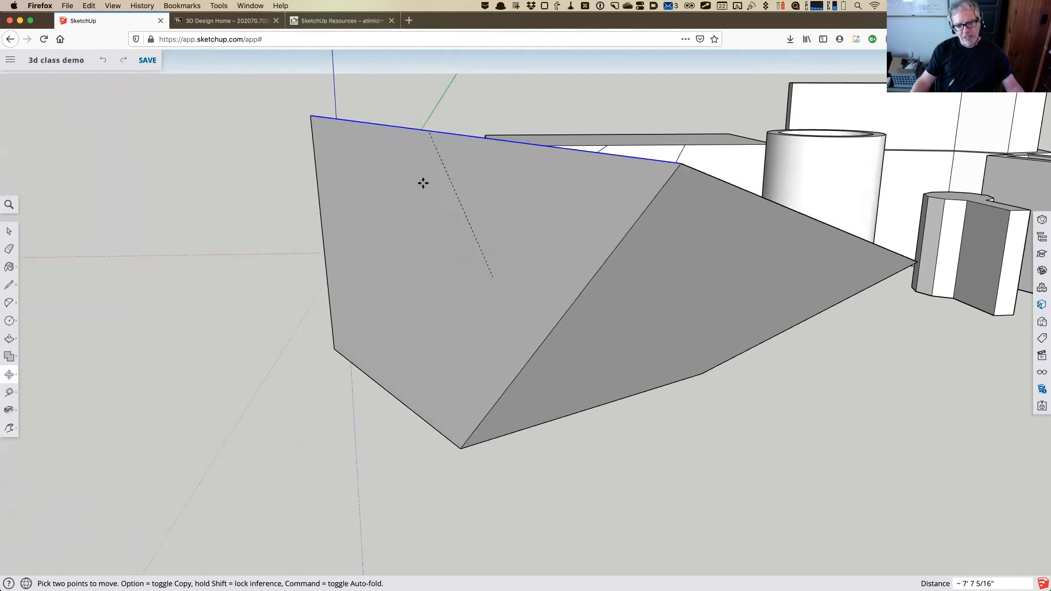
{"action": "left_click", "coordinate": [478, 220]}
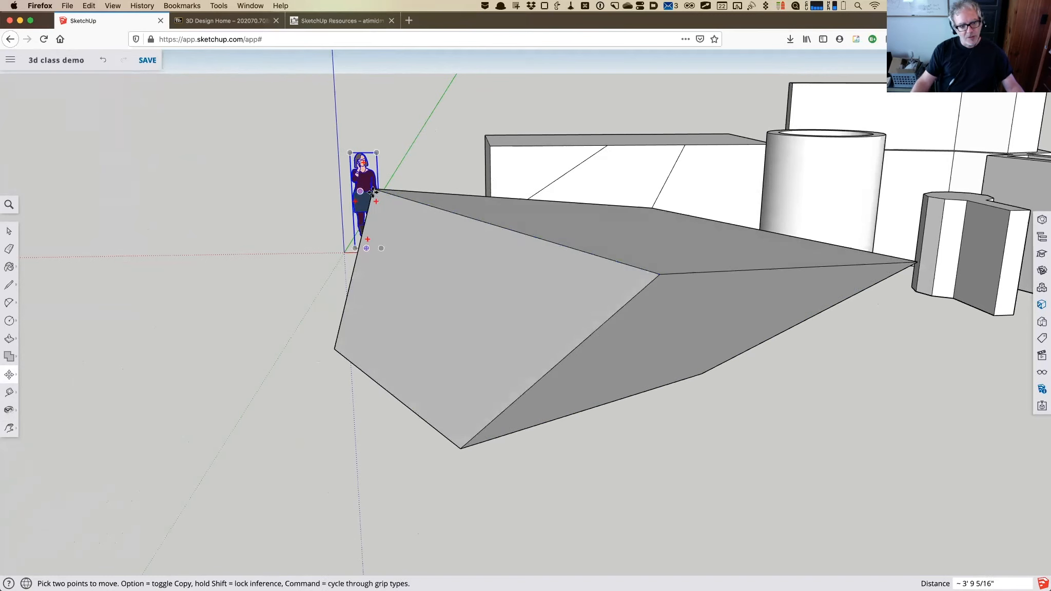
Move the end face's upper front corner inward about 4' 4 1/16" and its lowest corner about 4' 10 1/16".
{"action": "left_click", "coordinate": [659, 276]}
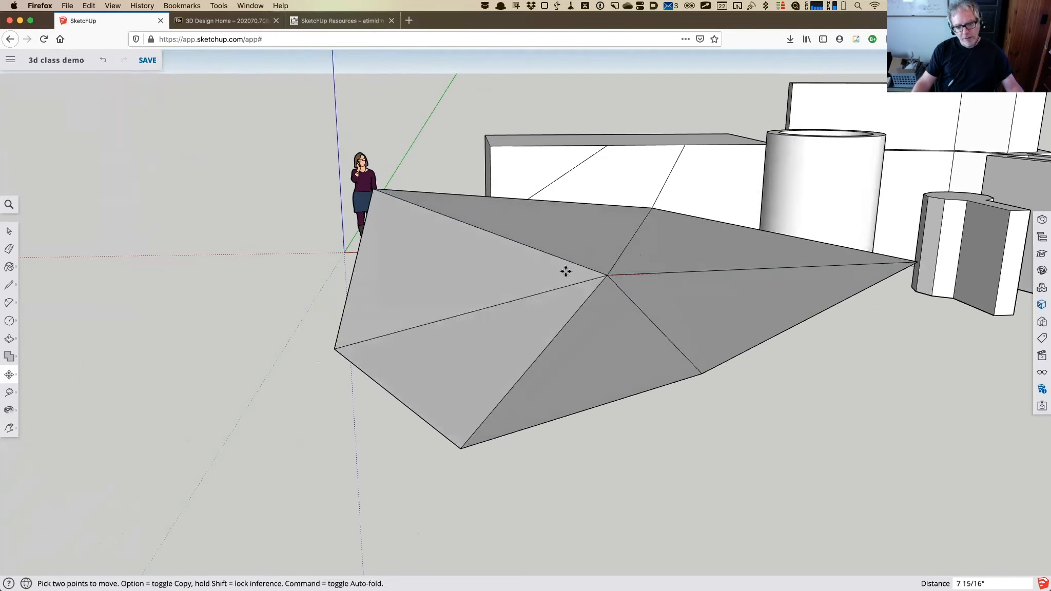
{"action": "left_click", "coordinate": [404, 236]}
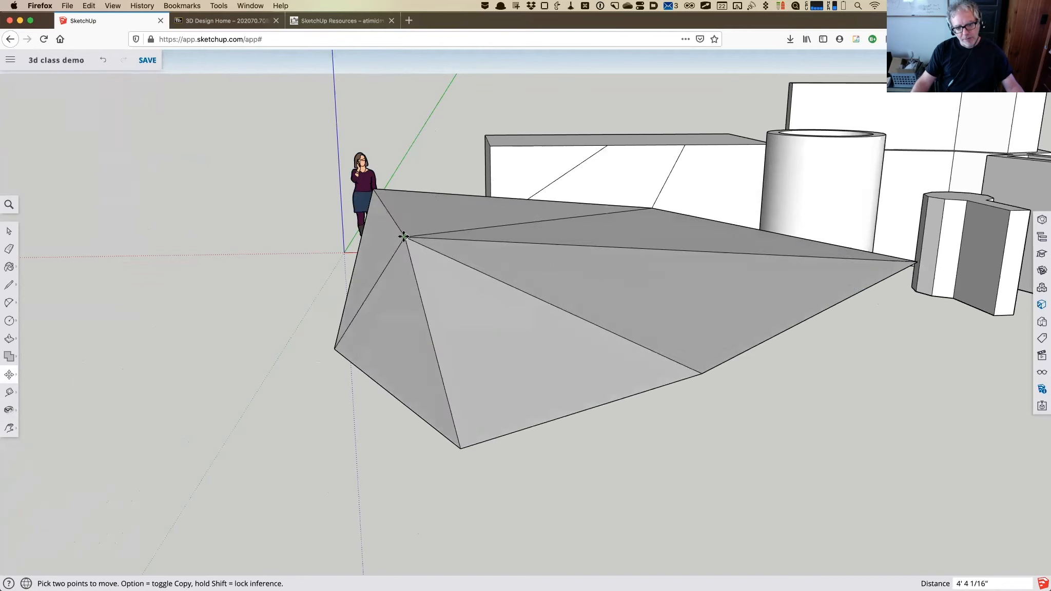
{"action": "left_click", "coordinate": [461, 448]}
{"action": "left_click", "coordinate": [497, 383]}
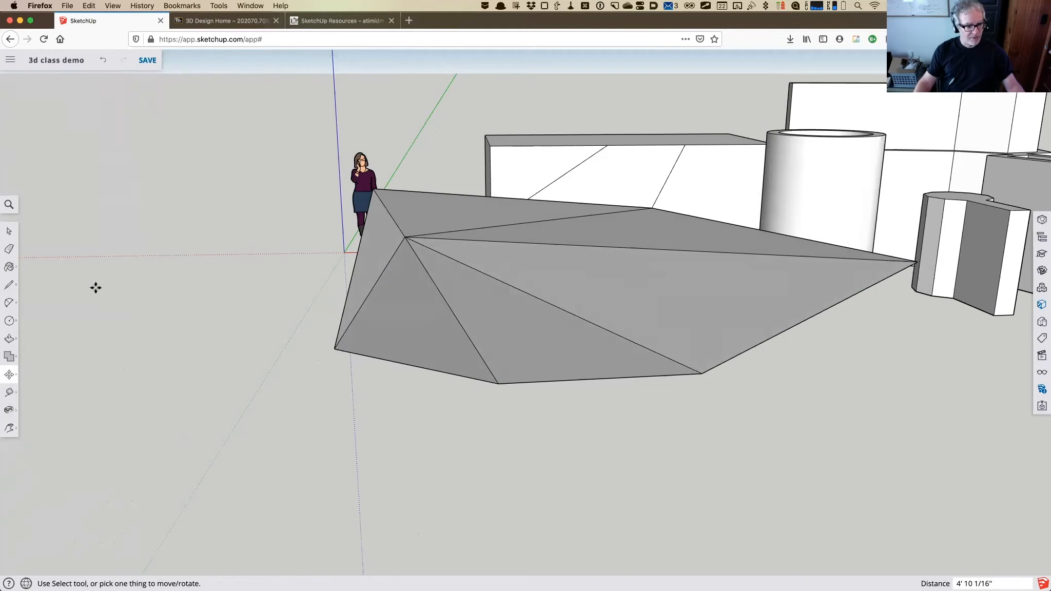
Orbit around the faceted solid and reactivate the Move tool over its faces.
{"action": "key", "text": "o"}
{"action": "left_click_drag", "start_coordinate": [784, 332], "coordinate": [348, 341]}
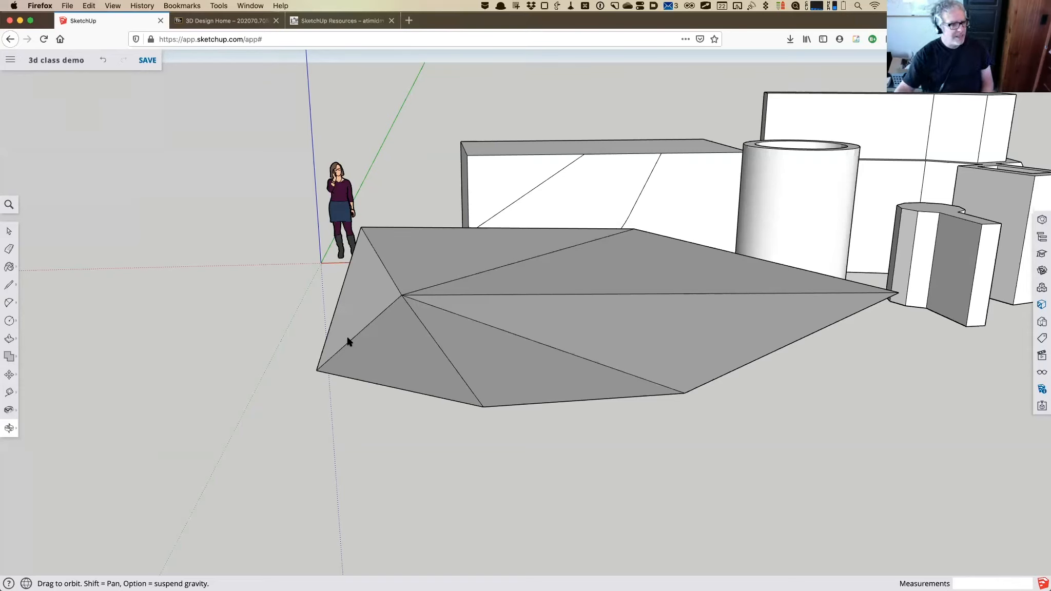
{"action": "left_click", "coordinate": [10, 375]}
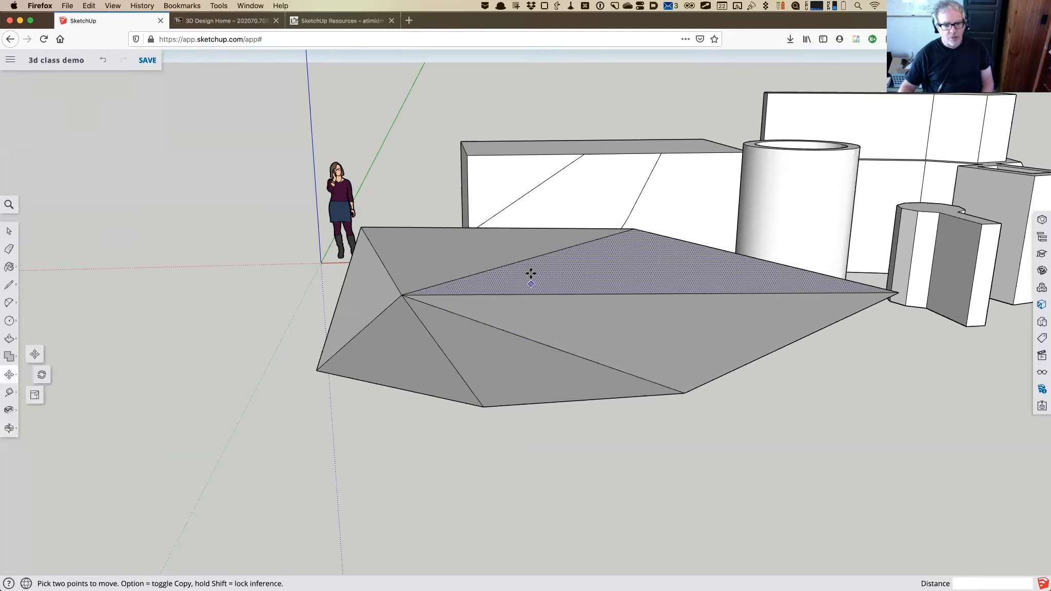
Try to reshape the distorted block further by moving its sloping upper face by about 3' 2 11/16".
{"action": "left_click", "coordinate": [525, 258]}
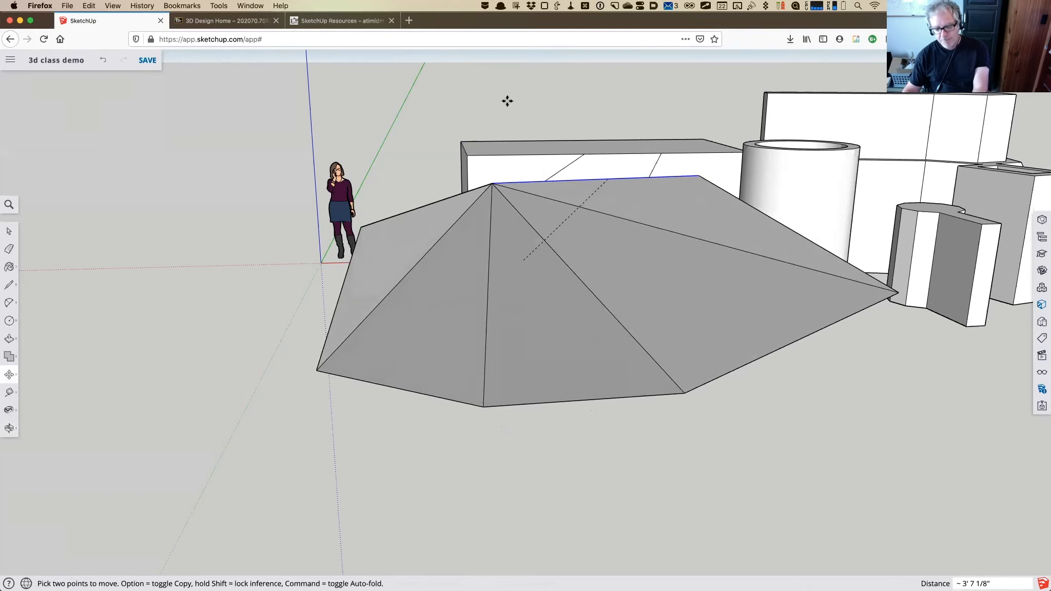
{"action": "left_click", "coordinate": [528, 104]}
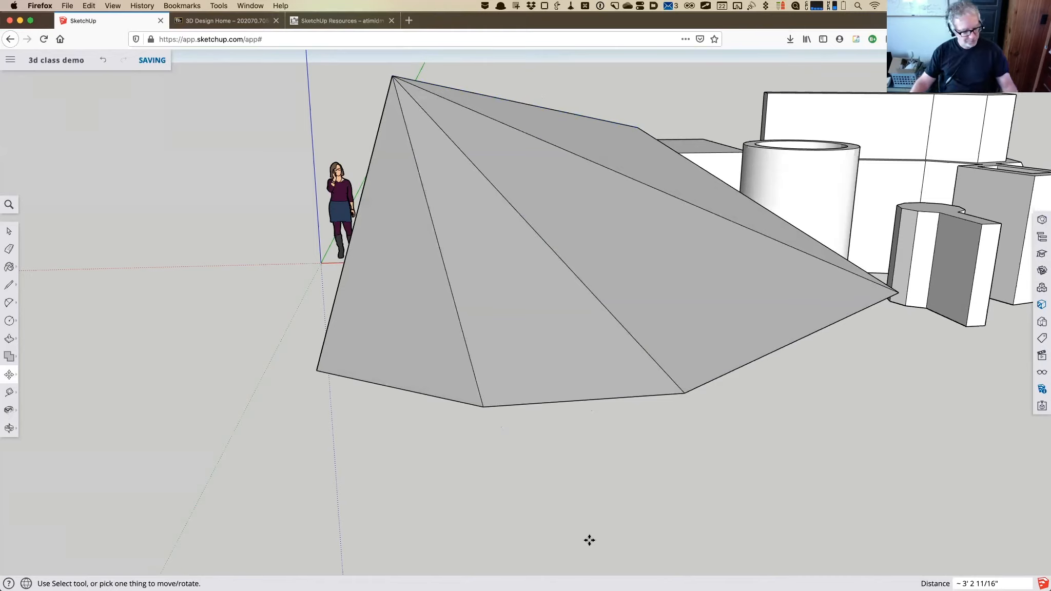
{"action": "key", "text": "h"}
{"action": "key", "text": "o"}
{"action": "mouse_move", "coordinate": [345, 424]}
{"action": "left_mouse_down"}
{"action": "mouse_move", "coordinate": [629, 465]}
{"action": "mouse_move", "coordinate": [650, 364]}
{"action": "mouse_move", "coordinate": [907, 442]}
{"action": "mouse_move", "coordinate": [875, 457]}
{"action": "mouse_move", "coordinate": [312, 404]}
{"action": "mouse_move", "coordinate": [259, 490]}
{"action": "mouse_move", "coordinate": [478, 402]}
{"action": "mouse_move", "coordinate": [326, 427]}
{"action": "mouse_move", "coordinate": [349, 425]}
{"action": "left_mouse_up"}
Undo the successive face moves on the distorted block back to the plain rectangular box.
{"action": "key", "text": "super+z"}
{"action": "key", "text": "super+z"}
{"action": "key", "text": "super+z"}
{"action": "key", "text": "super+z"}
{"action": "key", "text": "super+z"}
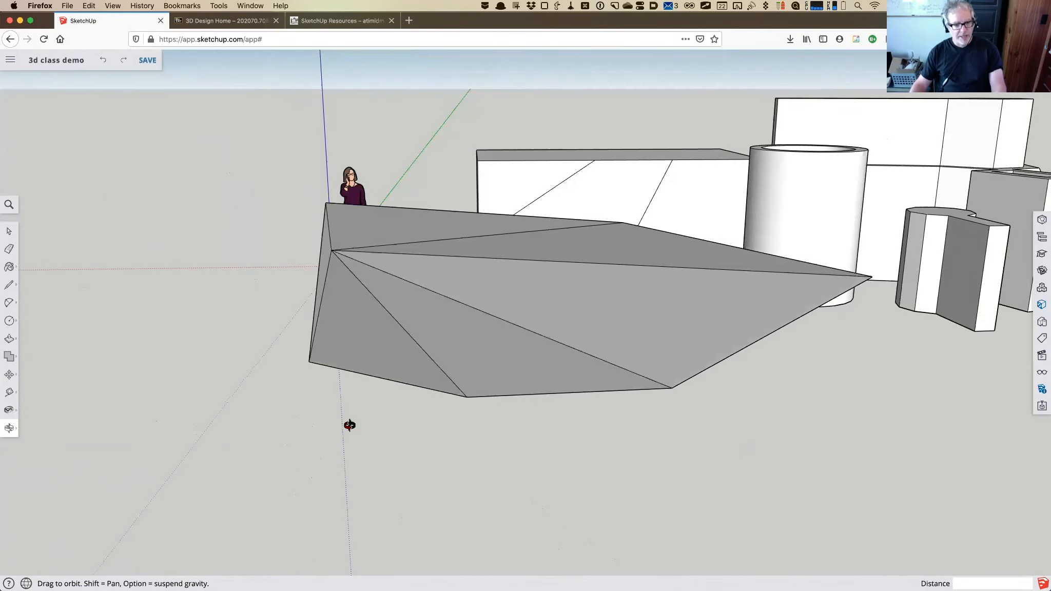
{"action": "key", "text": "super+z"}
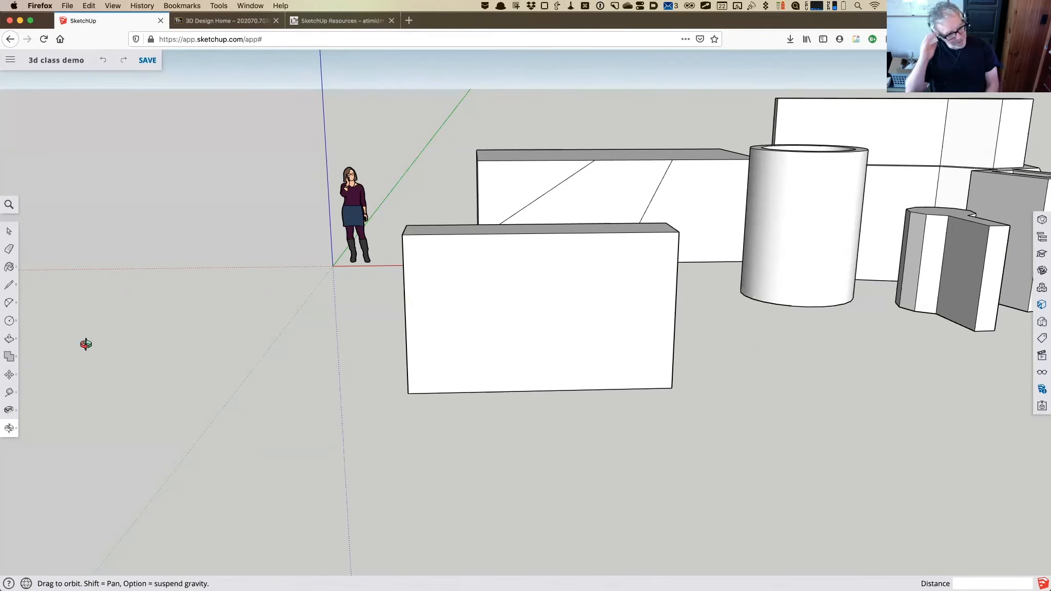
Select the entire box and rotate it 90° about the midpoint of its short bottom edge, around the red axis.
{"action": "left_click", "coordinate": [10, 375]}
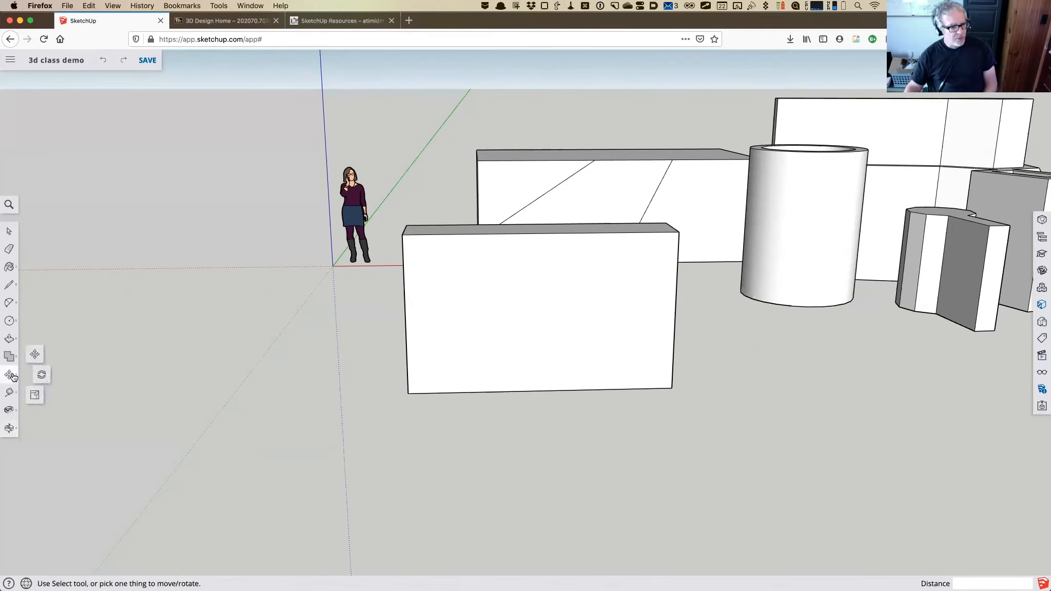
{"action": "left_click", "coordinate": [41, 377]}
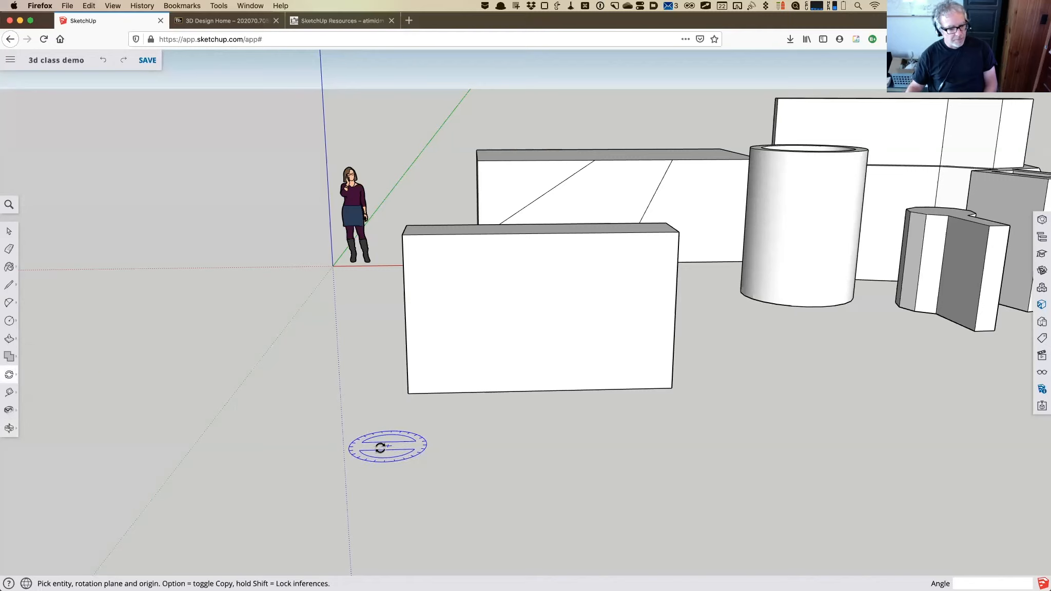
{"action": "left_click", "coordinate": [9, 233]}
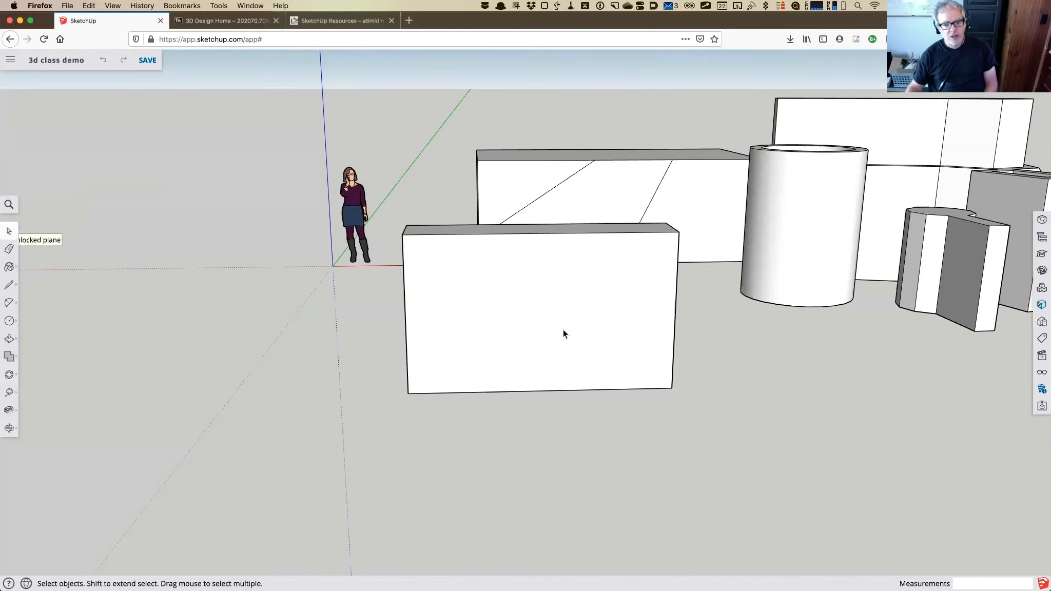
{"action": "double_click", "coordinate": [522, 339]}
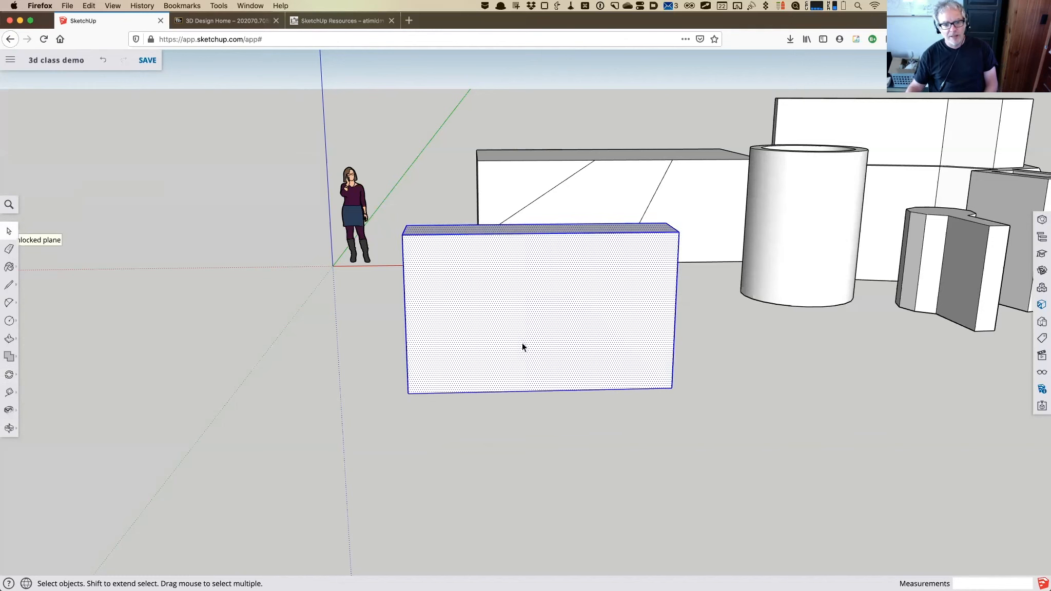
{"action": "left_click", "coordinate": [10, 376]}
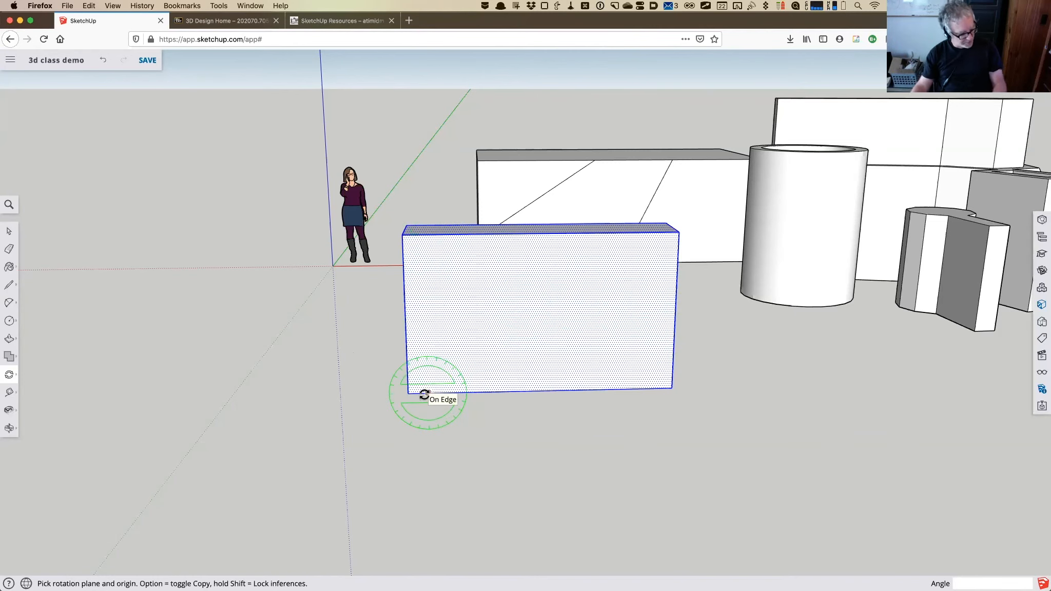
{"action": "middle_click_drag", "start_coordinate": [400, 393], "coordinate": [472, 403]}
{"action": "left_click", "coordinate": [9, 375]}
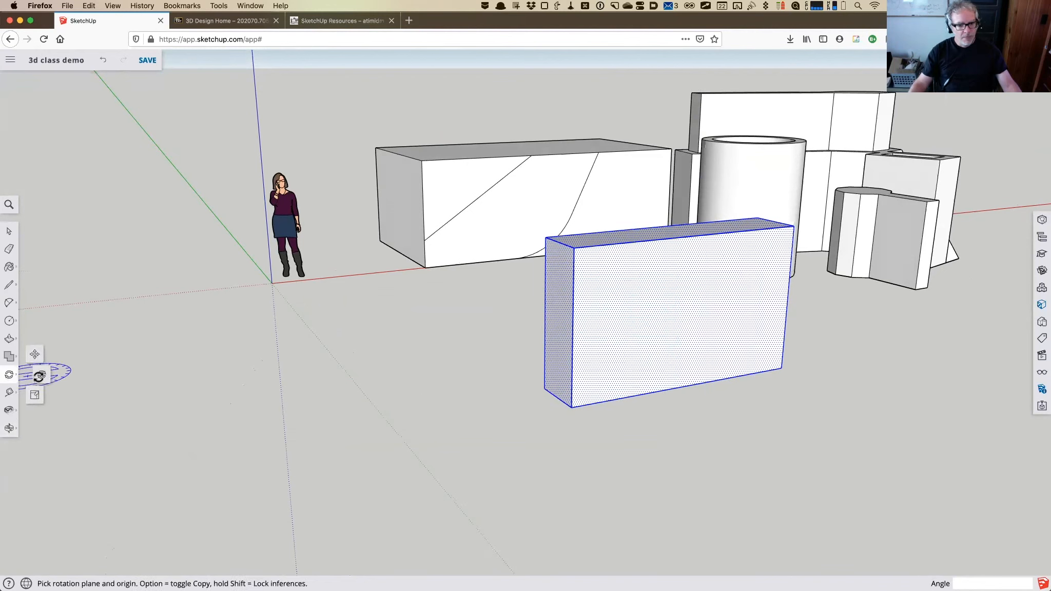
{"action": "left_click", "coordinate": [559, 398]}
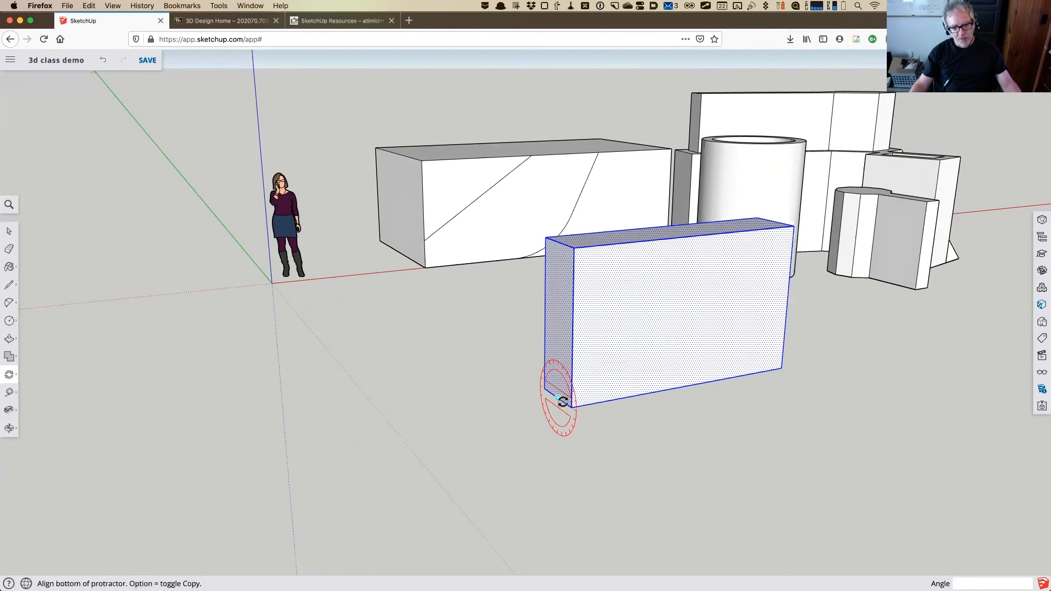
{"action": "left_click", "coordinate": [640, 451]}
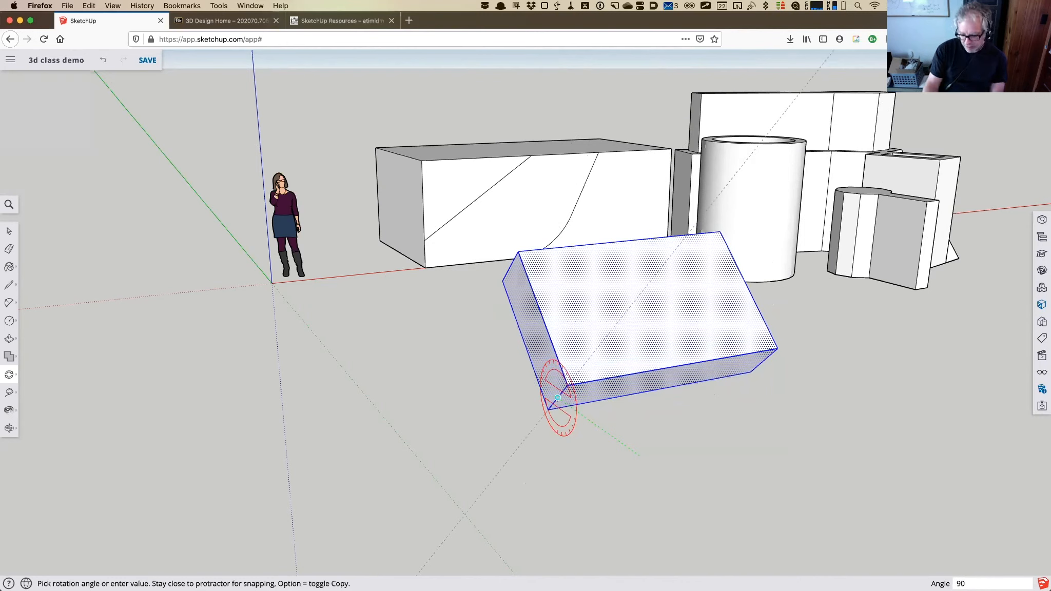
{"action": "key", "text": "Return"}
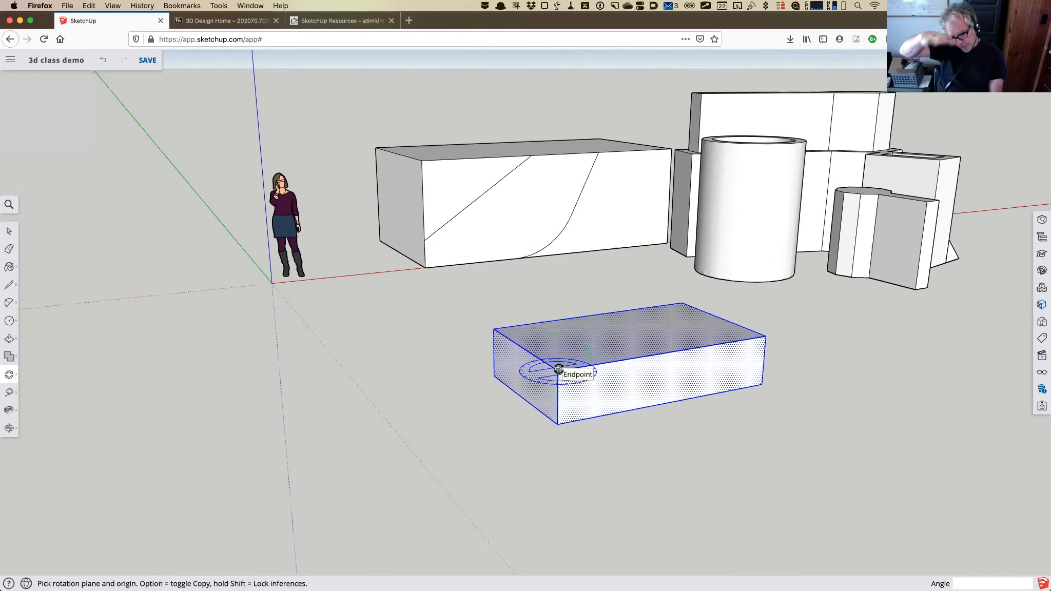
Rotate the box in the horizontal plane about its upper front corner.
{"action": "left_click", "coordinate": [558, 369]}
{"action": "left_click", "coordinate": [664, 358]}
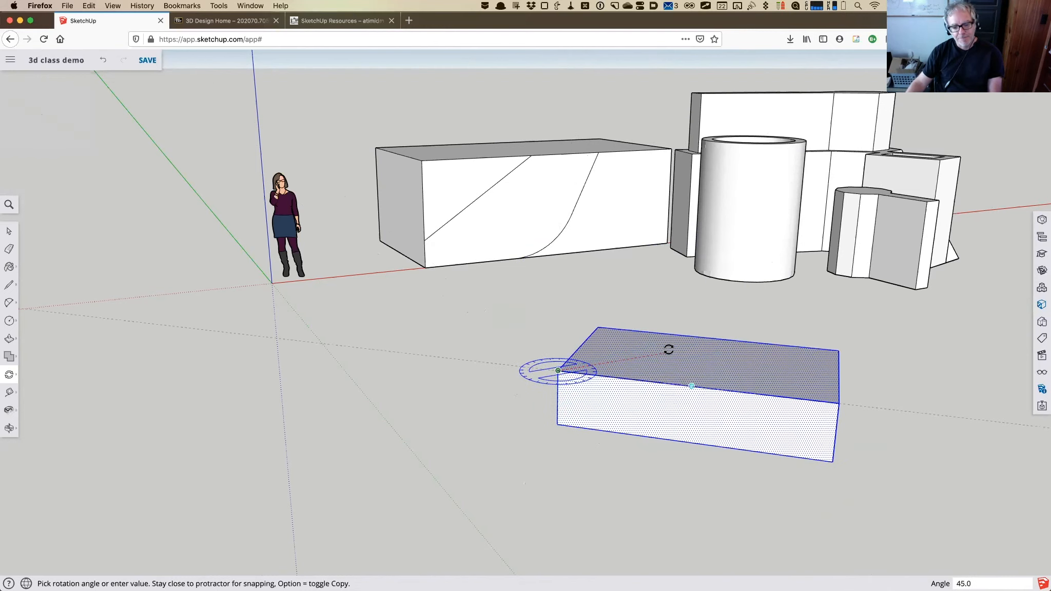
{"action": "left_click", "coordinate": [608, 411]}
Tilt the box by about 56.7° around its lower front corner.
{"action": "left_click", "coordinate": [559, 424]}
{"action": "left_click", "coordinate": [624, 338]}
{"action": "left_click", "coordinate": [622, 335]}
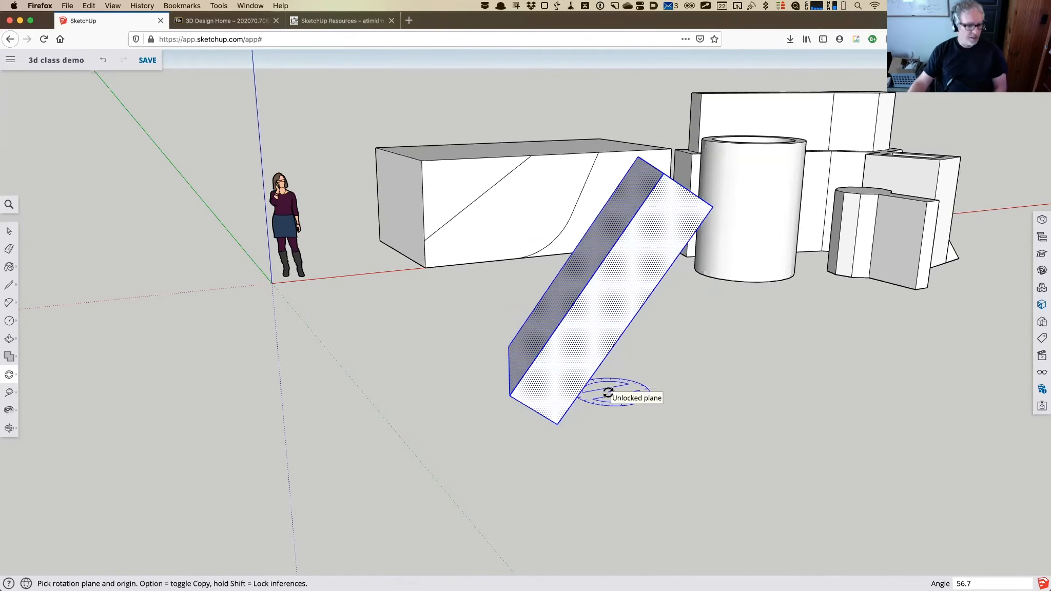
Rotate the tilted box by about 50° around the front corner of its upper face, aligned to the adjoining edge.
{"action": "key", "text": "h"}
{"action": "left_click_drag", "start_coordinate": [758, 343], "coordinate": [77, 373]}
{"action": "key", "text": "o"}
{"action": "left_click", "coordinate": [9, 375]}
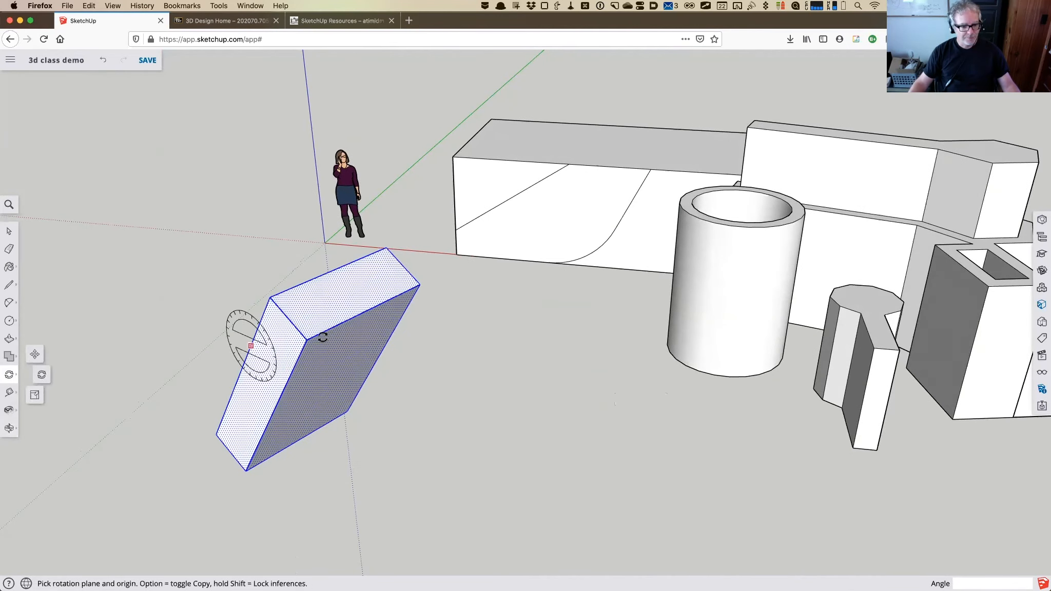
{"action": "left_click", "coordinate": [307, 338]}
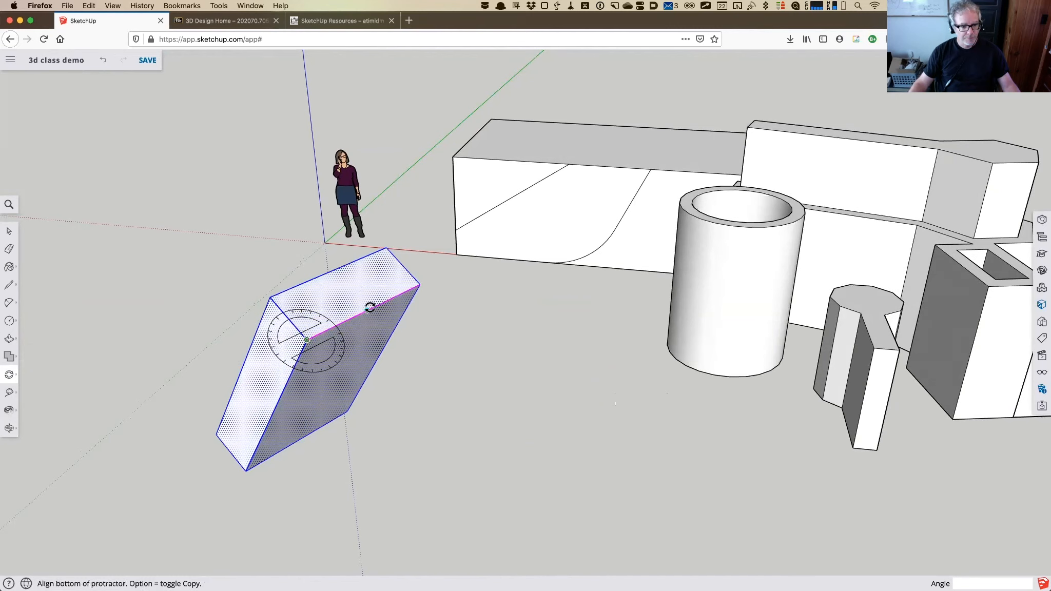
{"action": "left_click", "coordinate": [366, 310]}
{"action": "left_click", "coordinate": [308, 276]}
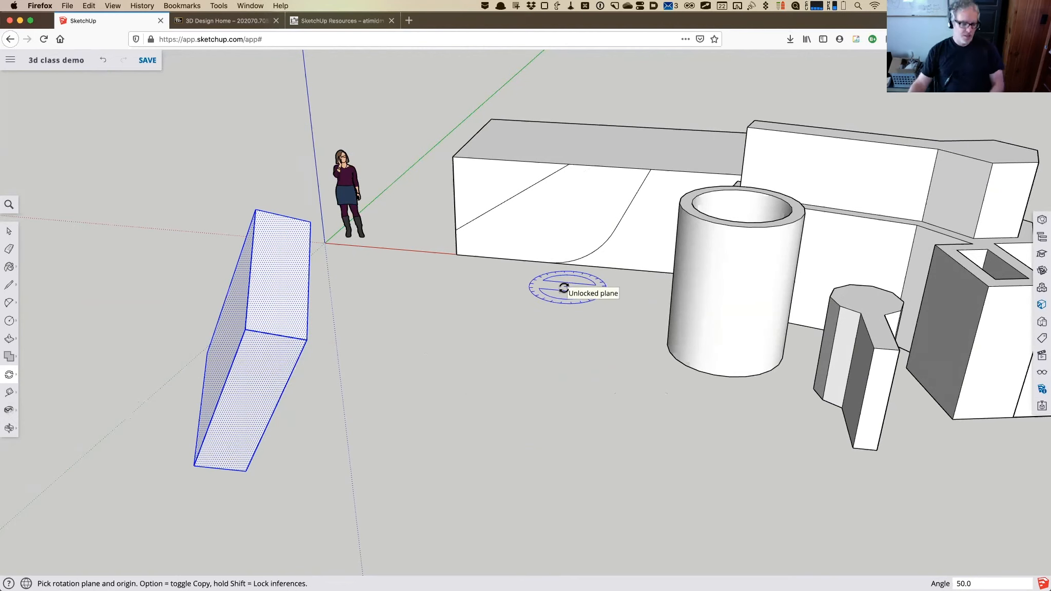
Undo the box rotations to restore its upright position and deselect the box.
{"action": "key", "text": "super+z"}
{"action": "key", "text": "super+z"}
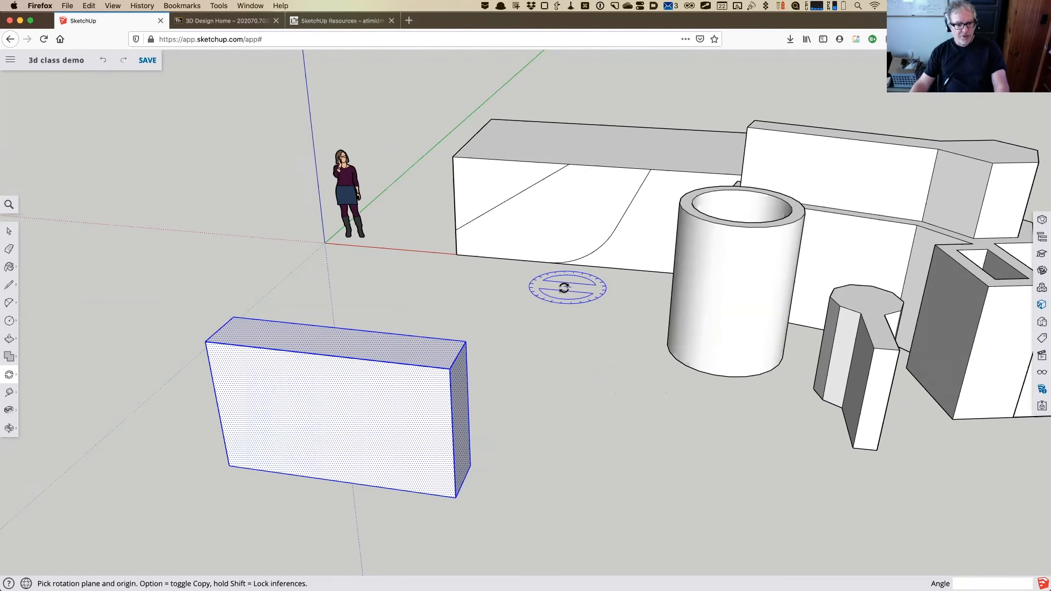
{"action": "left_click", "coordinate": [8, 231]}
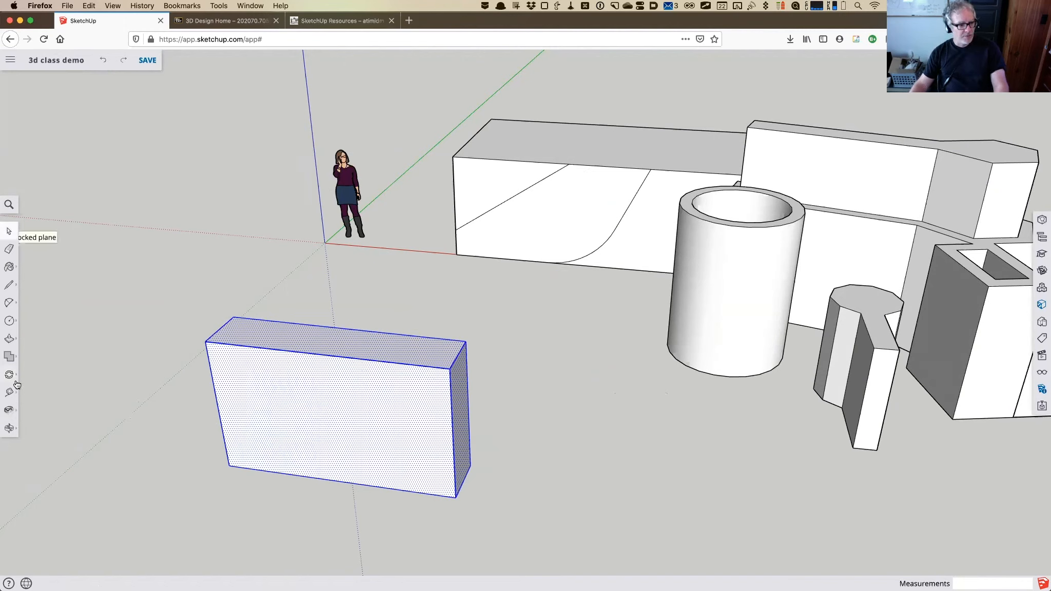
{"action": "left_click", "coordinate": [54, 373]}
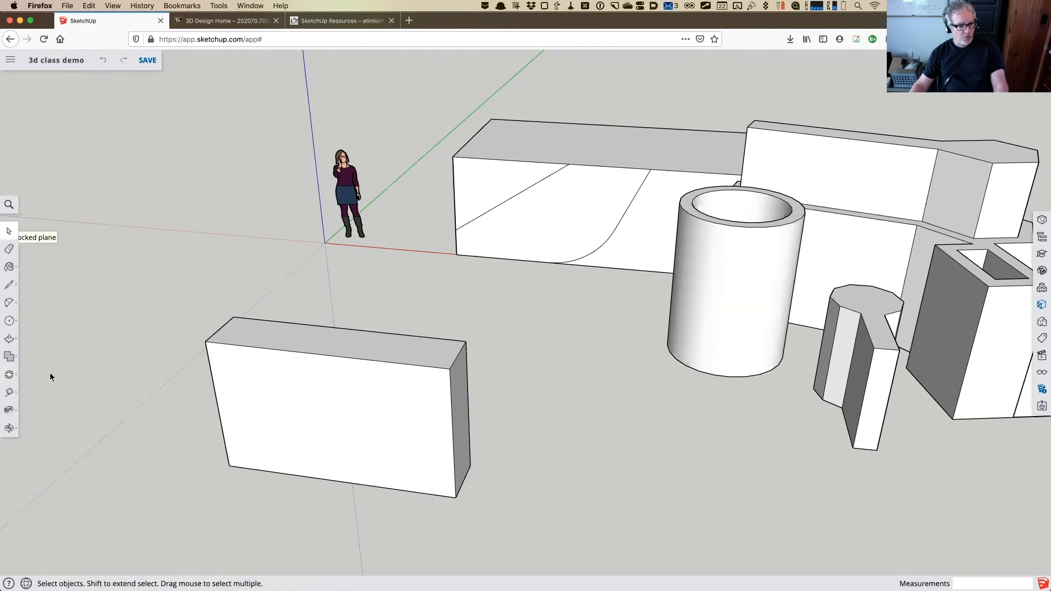
Try rotating the unselected box by about 38.8° from its lower end corner and undo the rotation.
{"action": "left_click", "coordinate": [9, 375]}
{"action": "left_click_drag", "start_coordinate": [44, 382], "coordinate": [484, 359]}
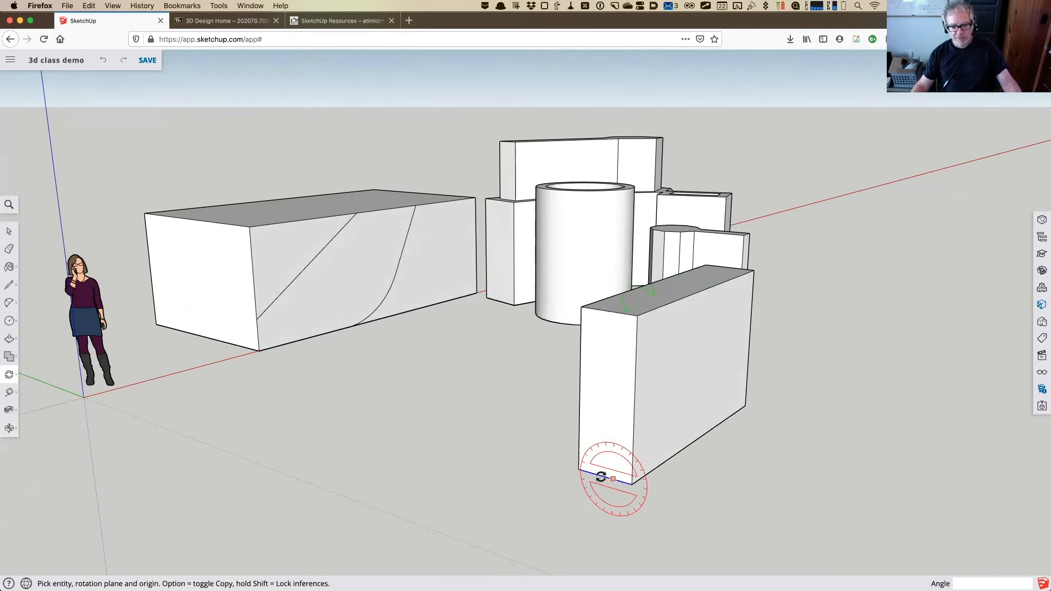
{"action": "left_click", "coordinate": [579, 470]}
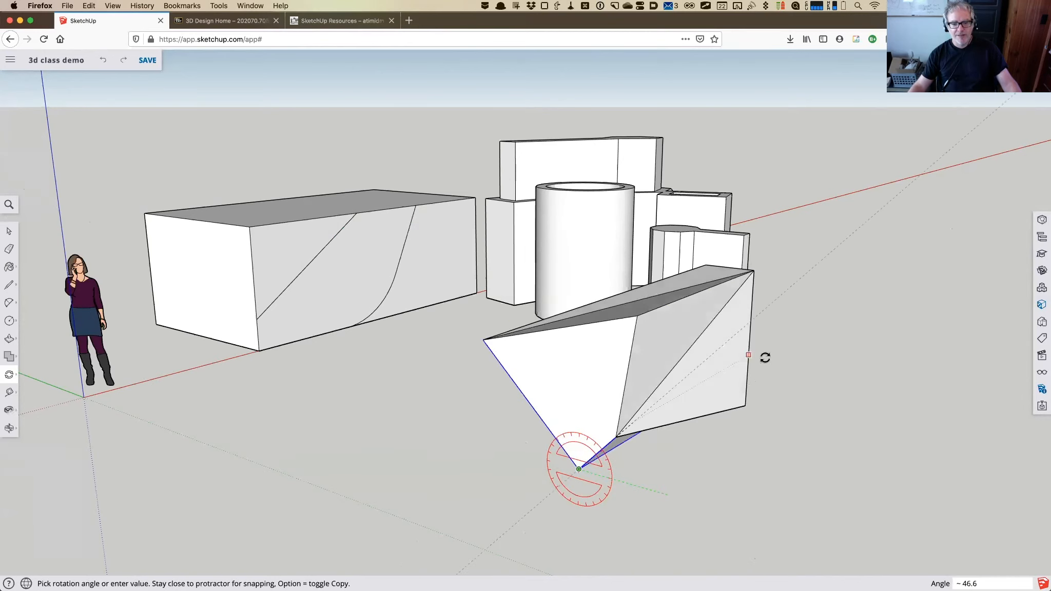
{"action": "left_click", "coordinate": [788, 343]}
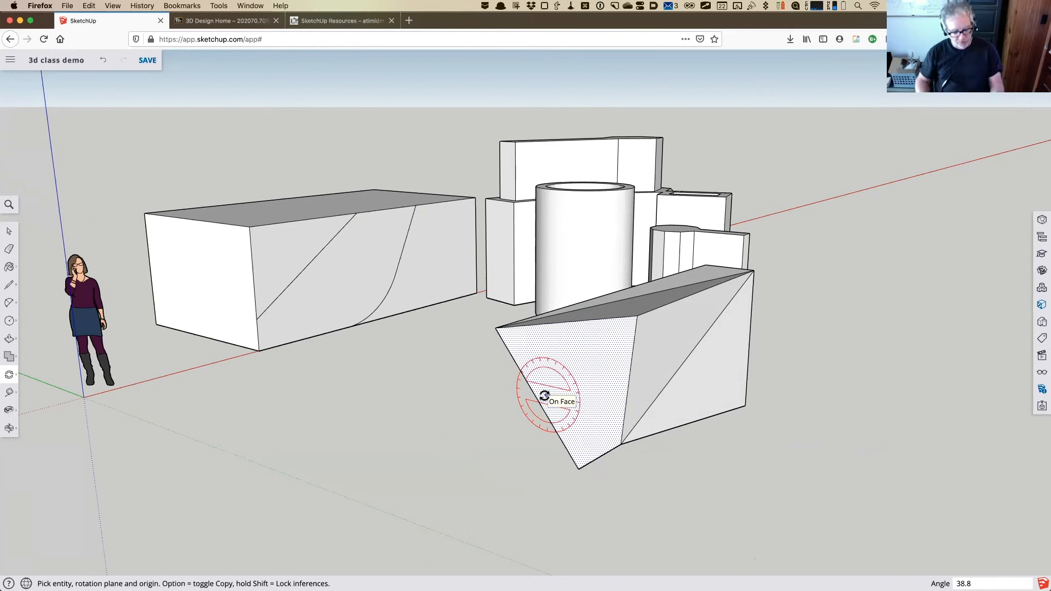
{"action": "key", "text": "super+z"}
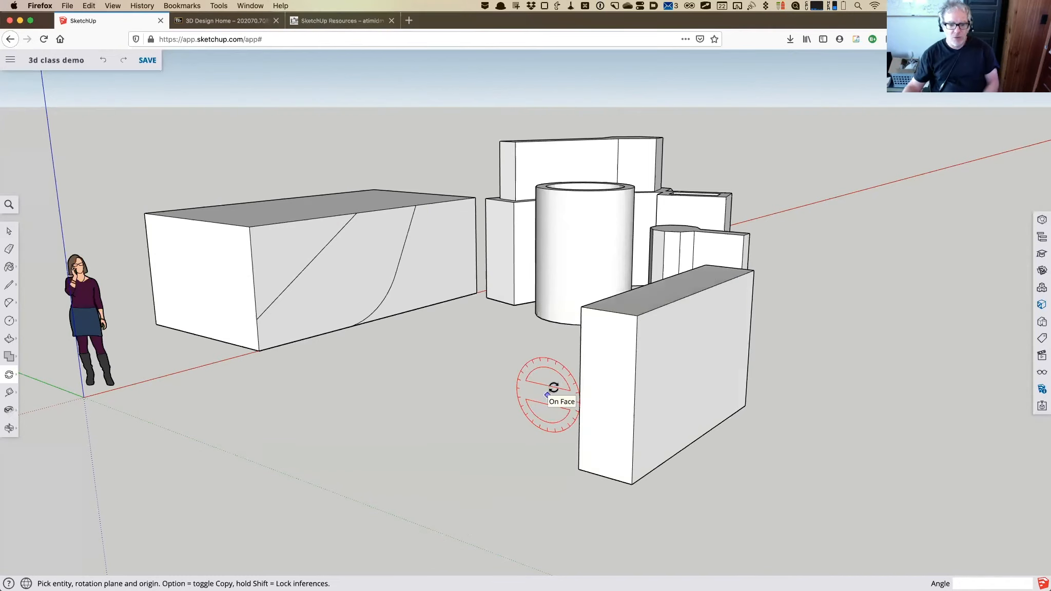
Select the entire box and paste a copy of it on the open ground beside the original.
{"action": "left_click", "coordinate": [8, 232]}
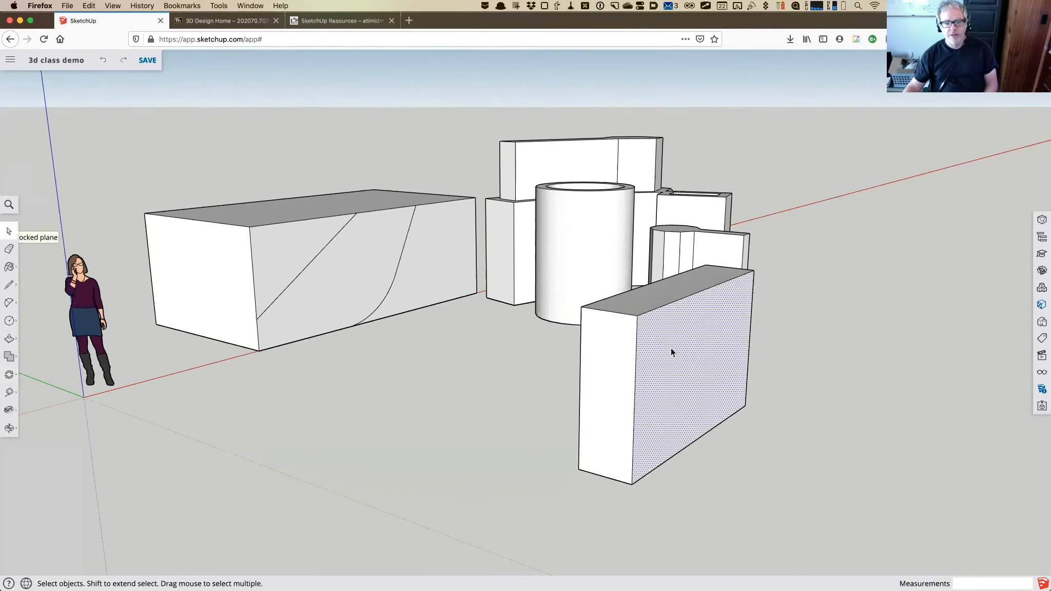
{"action": "triple_click", "coordinate": [671, 348]}
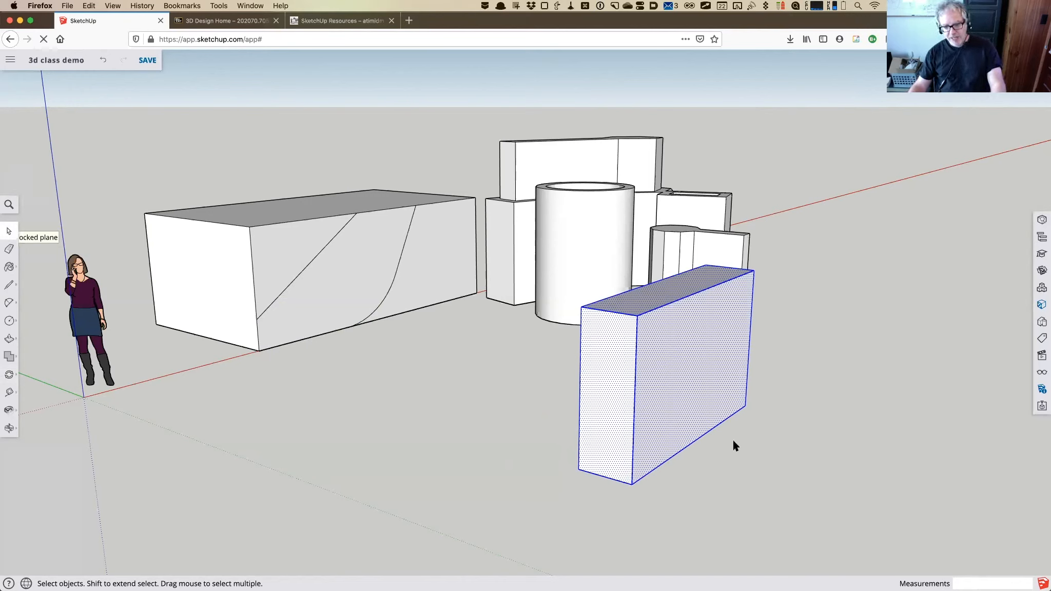
{"action": "key", "text": "super+v"}
{"action": "left_click", "coordinate": [791, 528]}
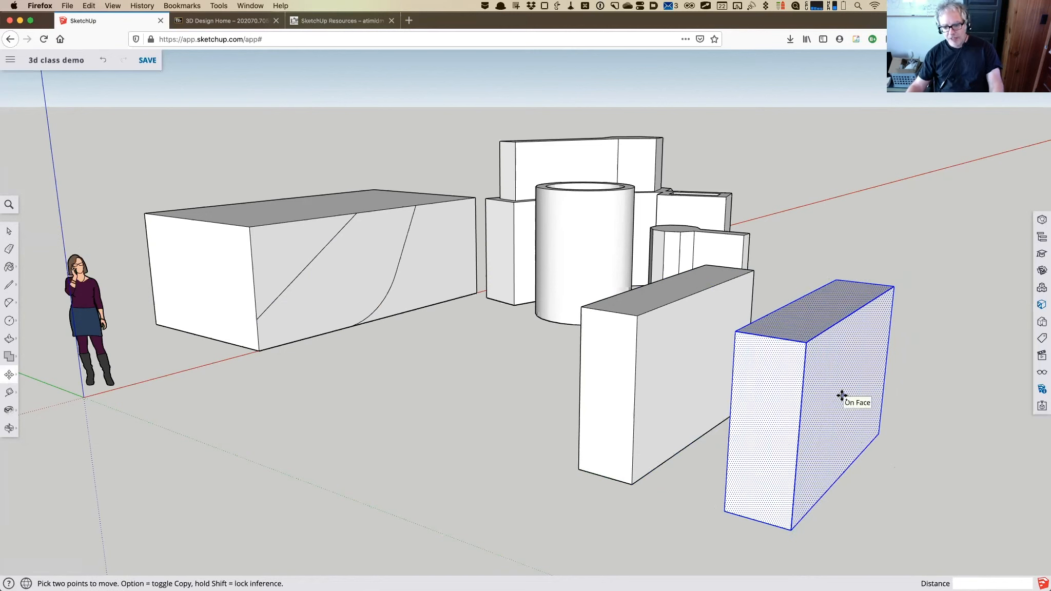
Copy the pasted box about 12' 3 3/16" to the far side of the original with Move, and undo both copies.
{"action": "left_click", "coordinate": [842, 395]}
{"action": "key", "text": "alt"}
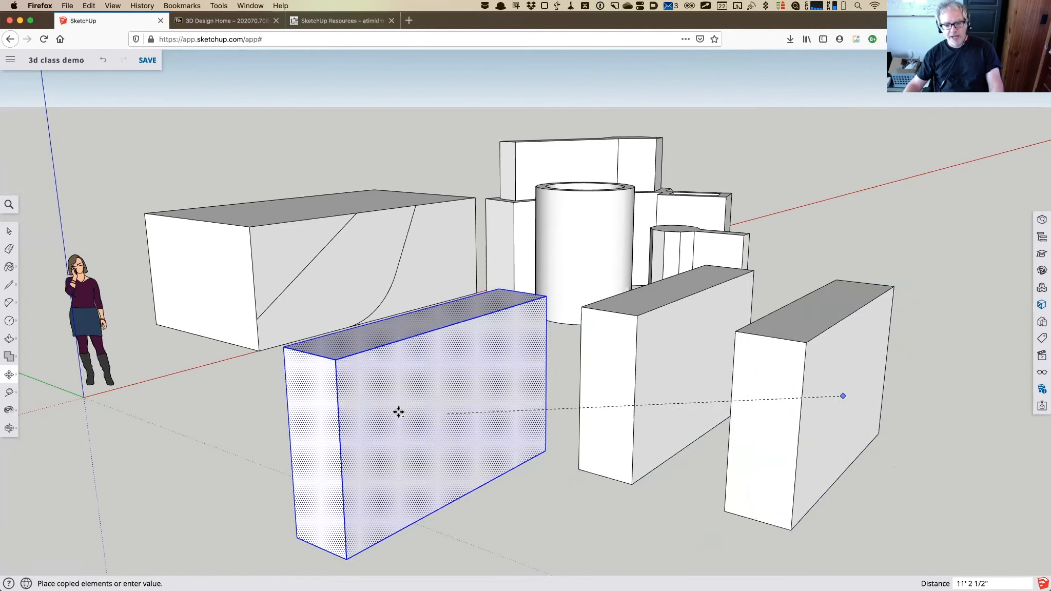
{"action": "left_click", "coordinate": [409, 393]}
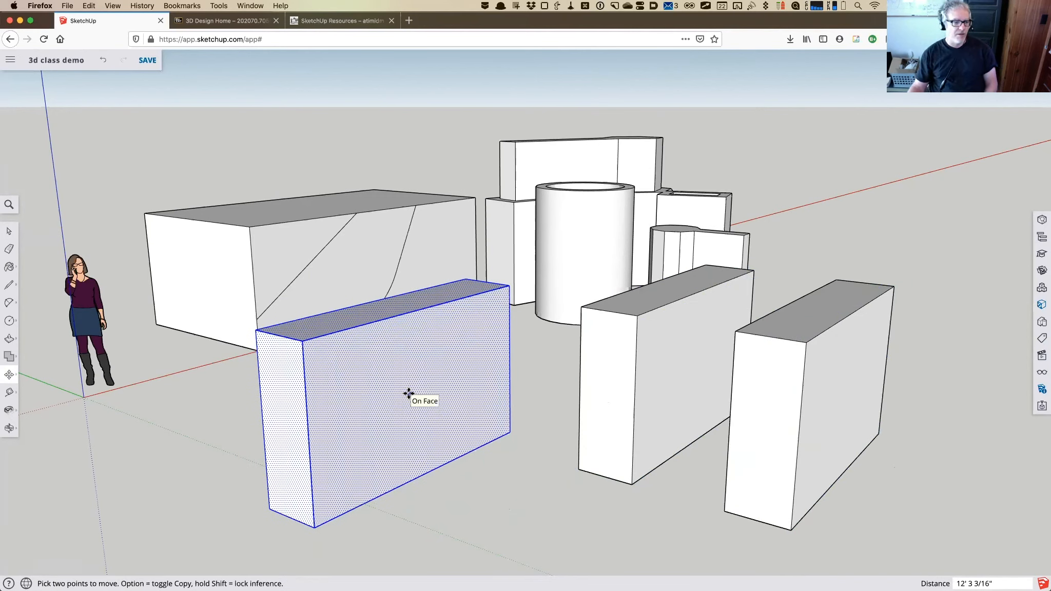
{"action": "key", "text": "super+z"}
{"action": "key", "text": "super+z"}
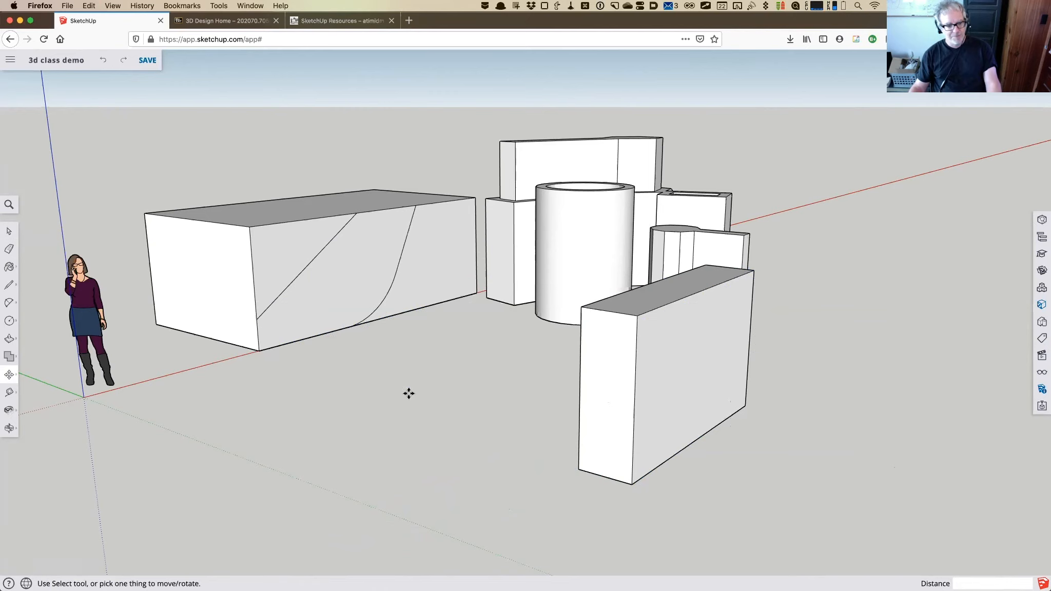
Select the entire tall box in the foreground and scale it down uniformly to about 0.67 from its upper front corner.
{"action": "left_click", "coordinate": [8, 379]}
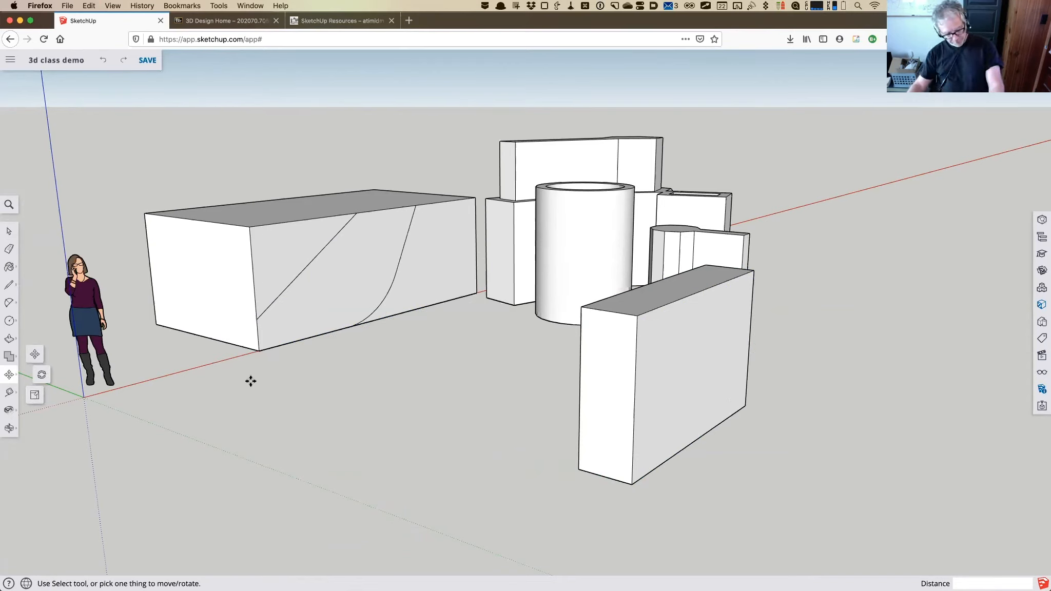
{"action": "key", "text": "space"}
{"action": "triple_click", "coordinate": [659, 369]}
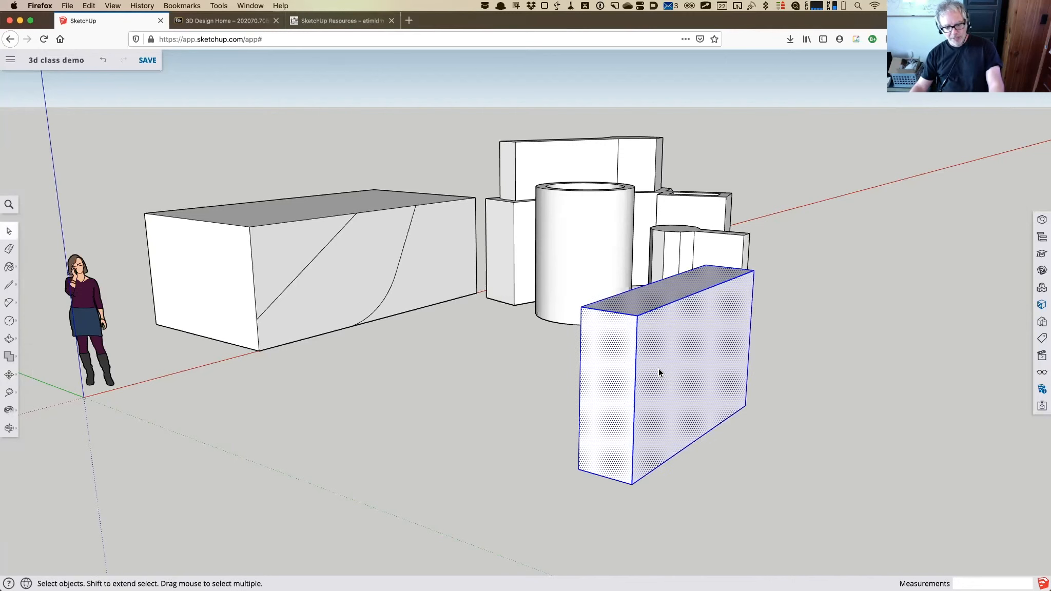
{"action": "left_click", "coordinate": [10, 375]}
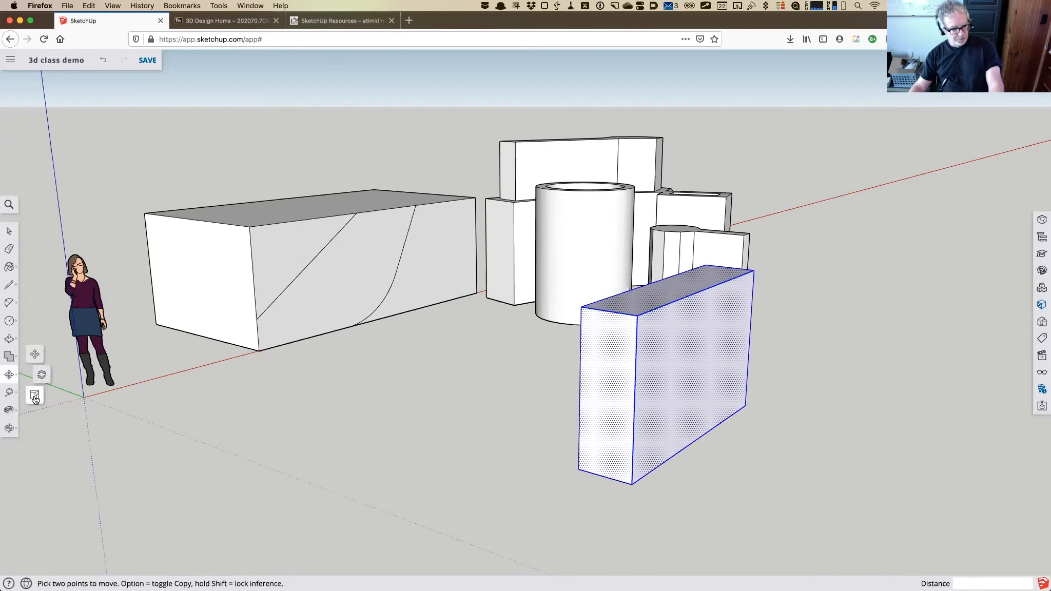
{"action": "left_click", "coordinate": [35, 397]}
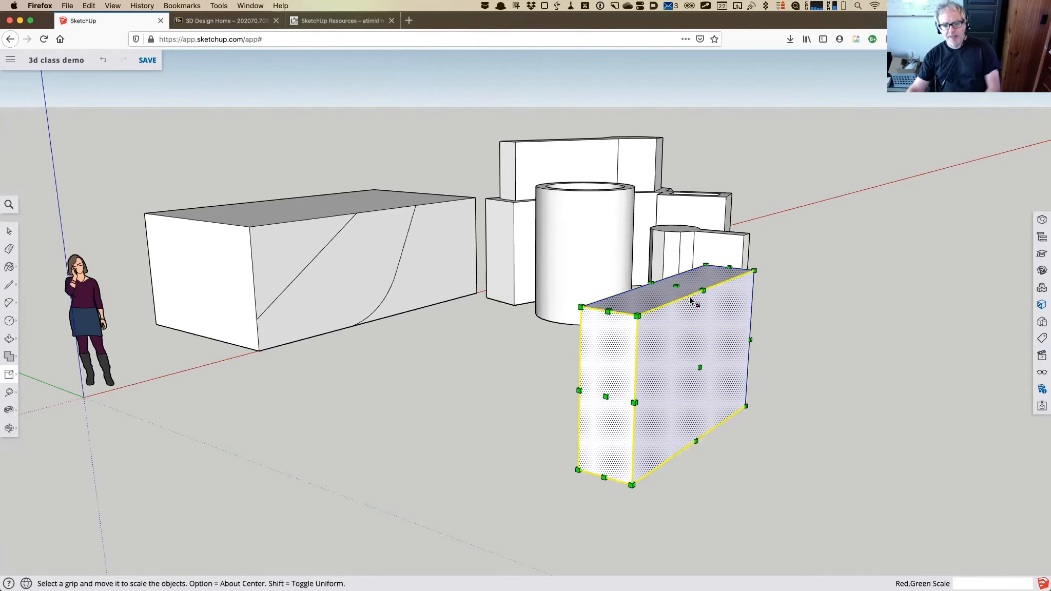
{"action": "left_click_drag", "start_coordinate": [633, 311], "coordinate": [651, 361]}
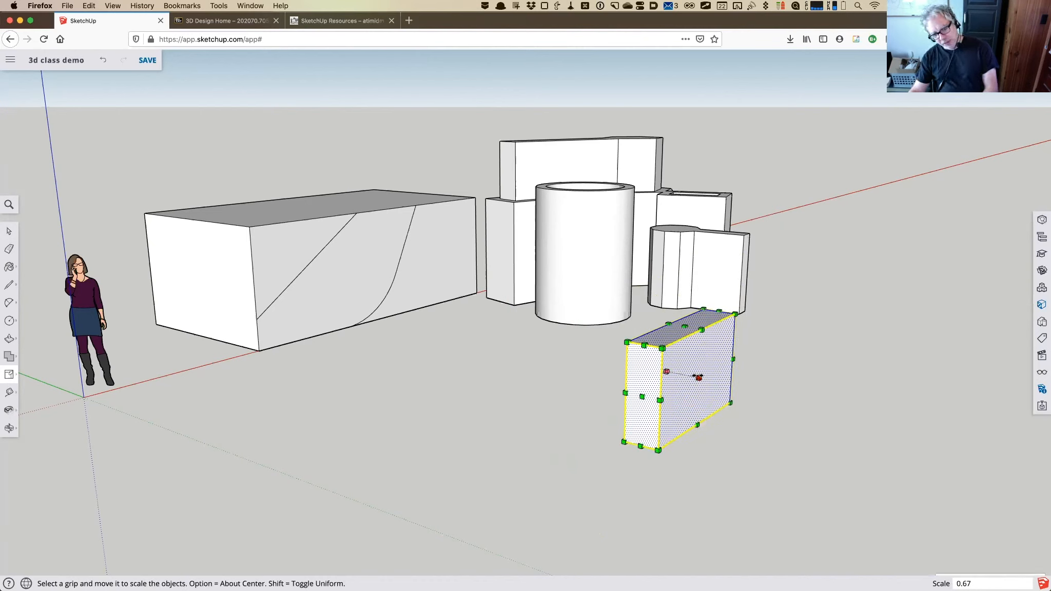
Widen the scaled-down box along the green axis by a factor of about 3.21 and deselect it.
{"action": "left_click_drag", "start_coordinate": [708, 384], "coordinate": [777, 393]}
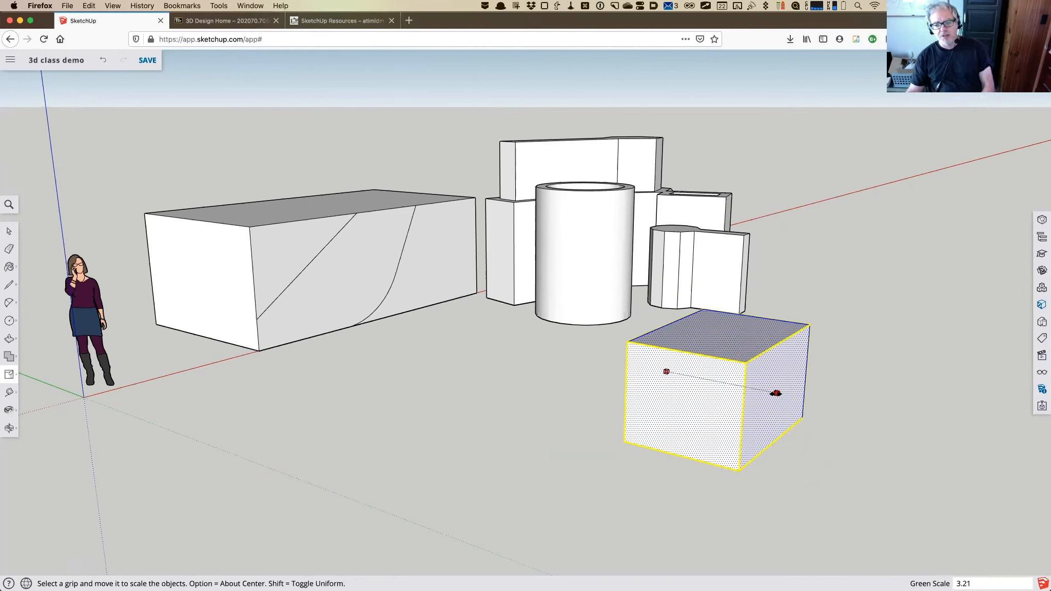
{"action": "left_click_drag", "start_coordinate": [777, 393], "coordinate": [776, 393]}
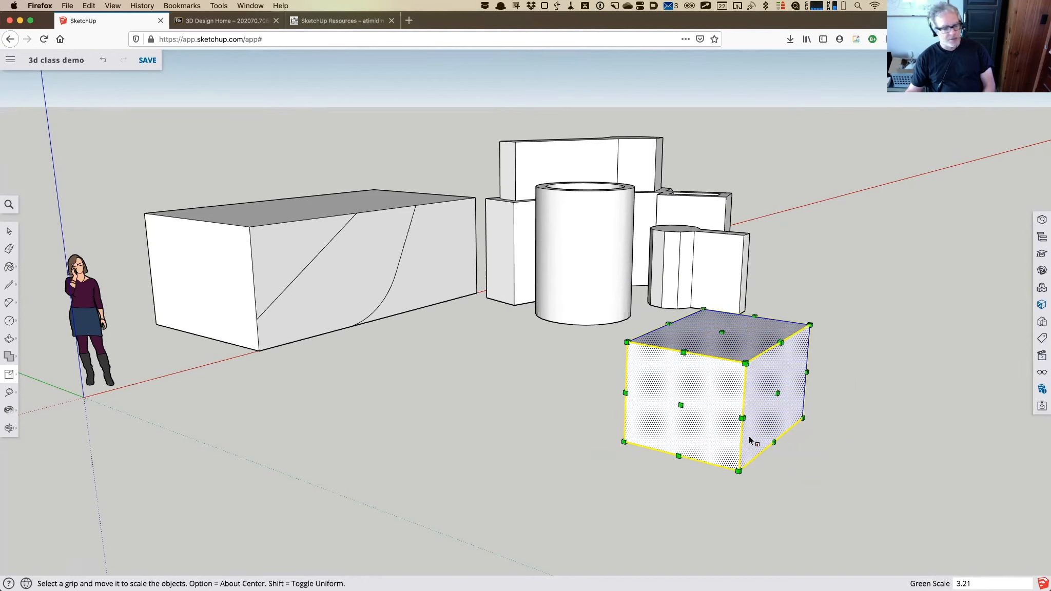
{"action": "left_click", "coordinate": [686, 463]}
Move the keyhole-shaped solid behind the box about 25' 1 3/4" onto the open ground in front of the long box.
{"action": "key", "text": "space"}
{"action": "left_click", "coordinate": [699, 258]}
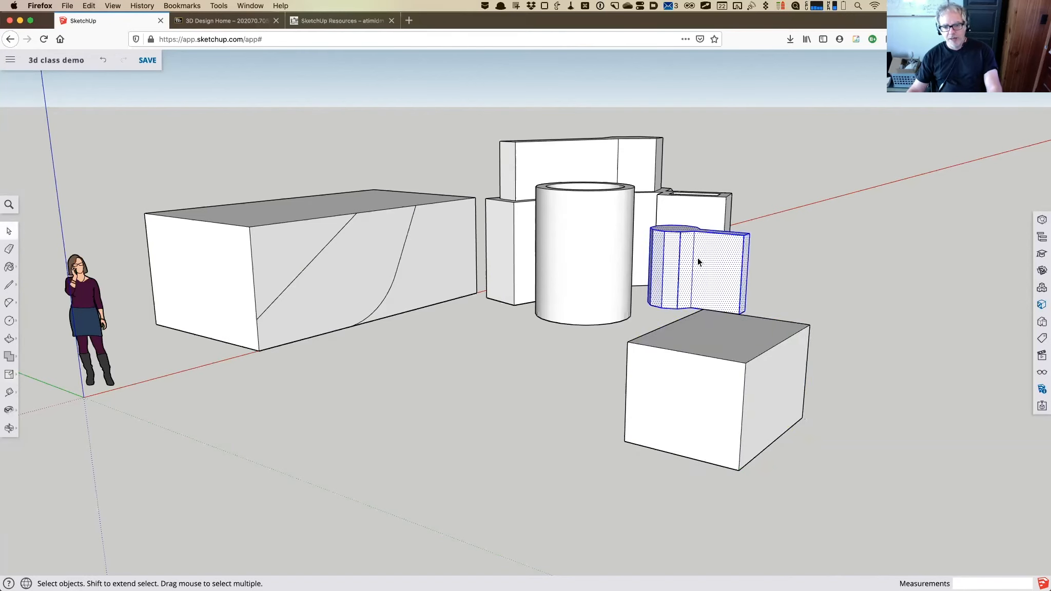
{"action": "left_click", "coordinate": [9, 374]}
{"action": "left_click", "coordinate": [34, 356]}
{"action": "left_click", "coordinate": [683, 280]}
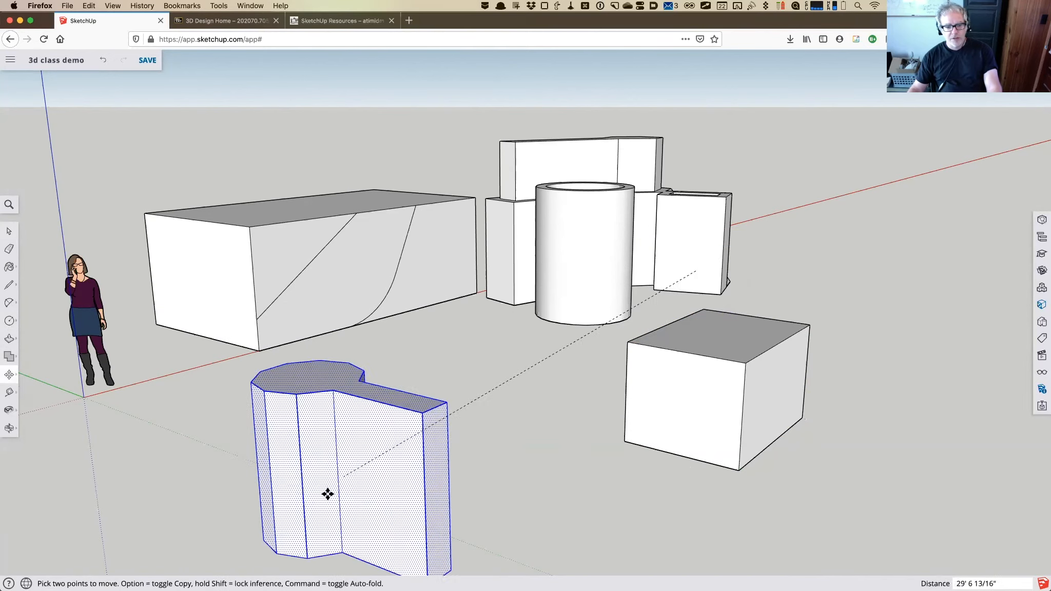
{"action": "left_click", "coordinate": [331, 473]}
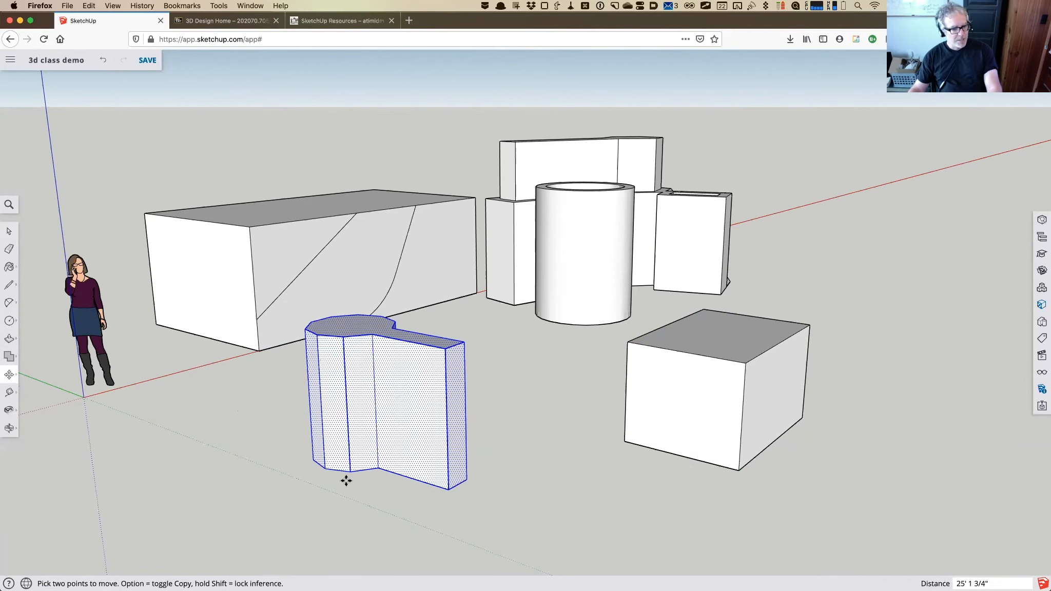
Scale the moved keyhole-shaped solid along the red axis by a factor of 3.
{"action": "left_click", "coordinate": [9, 377]}
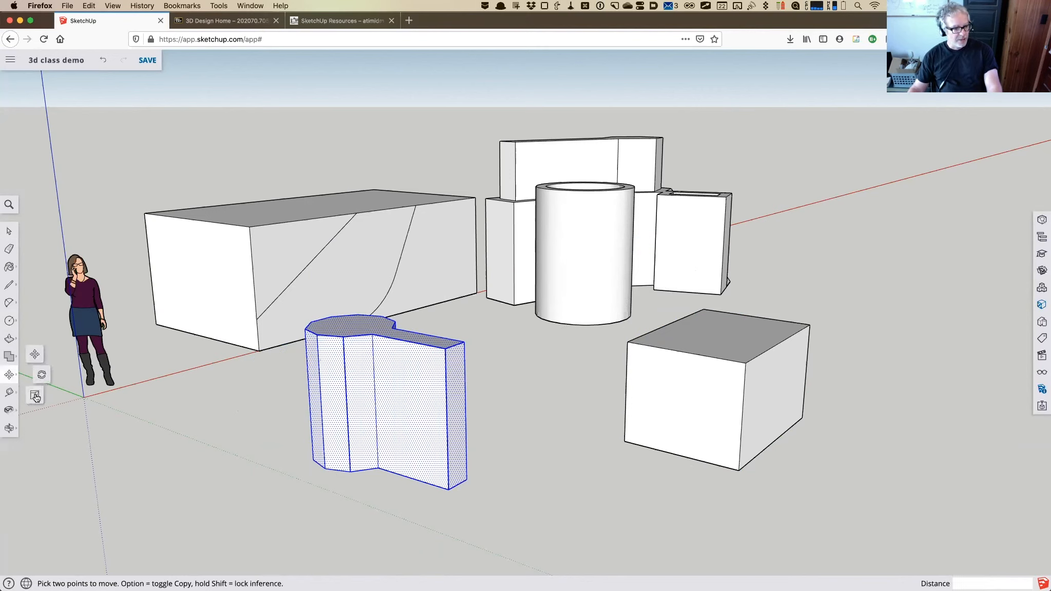
{"action": "left_click", "coordinate": [35, 395]}
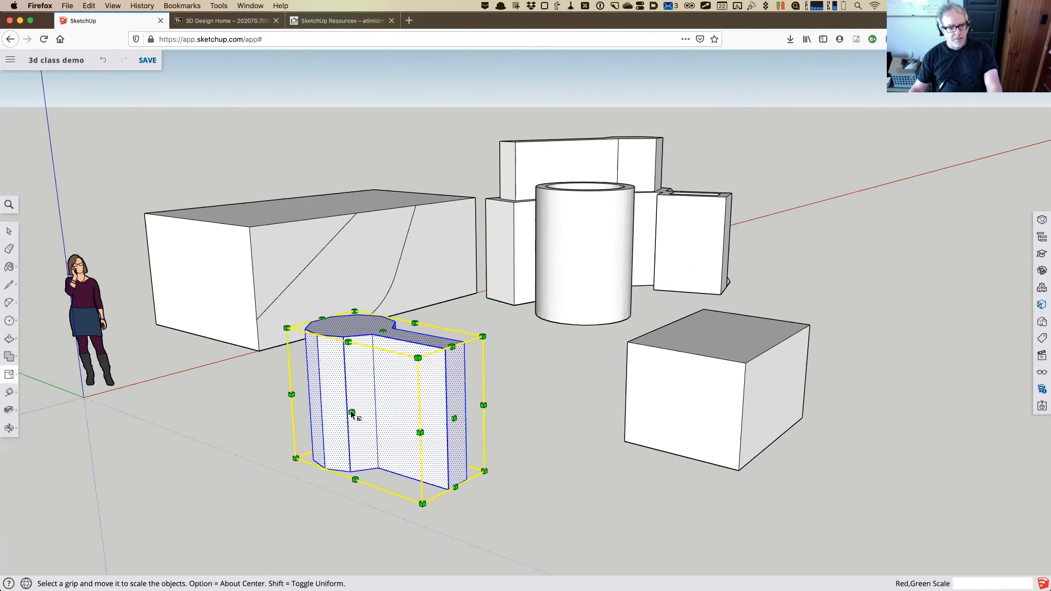
{"action": "left_click", "coordinate": [352, 413]}
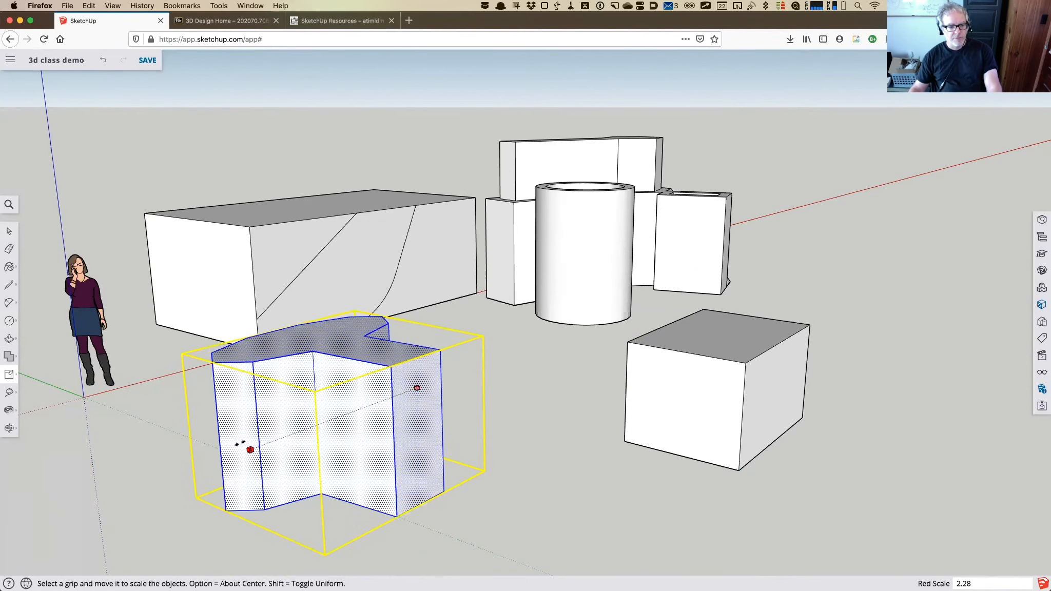
{"action": "type", "text": "3"}
{"action": "key", "text": "Return"}
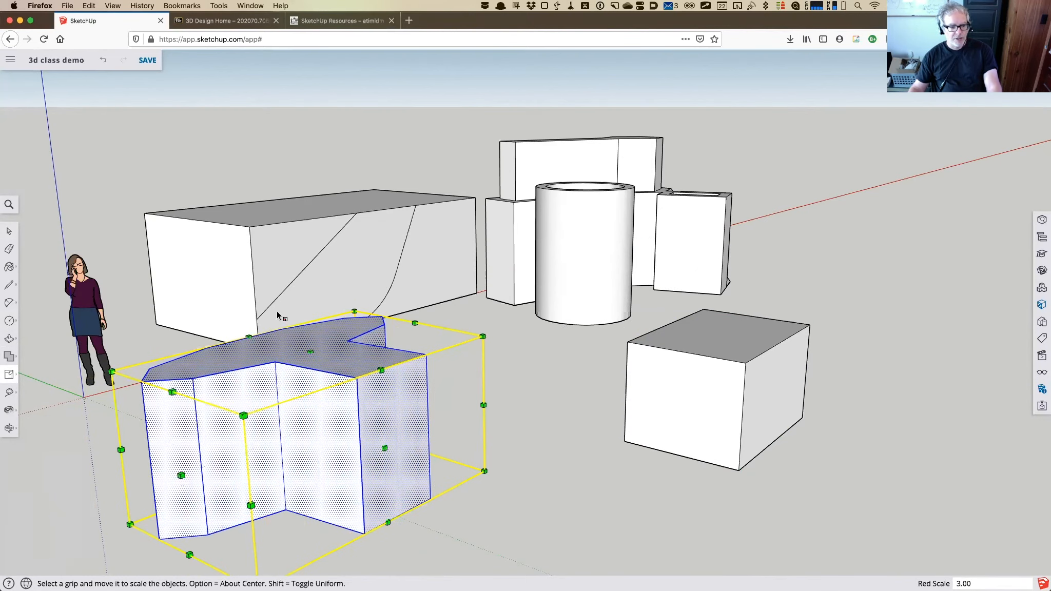
Lower the stretched solid with a green-blue scale of about 1.00,0.84 and deselect it.
{"action": "left_click_drag", "start_coordinate": [382, 370], "coordinate": [387, 397]}
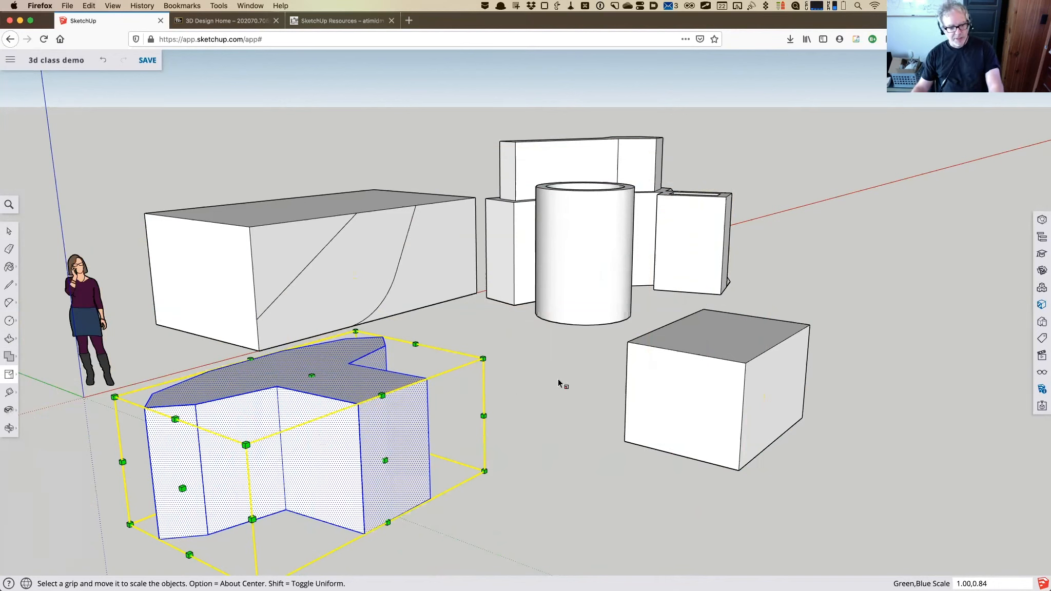
{"action": "left_click", "coordinate": [549, 378]}
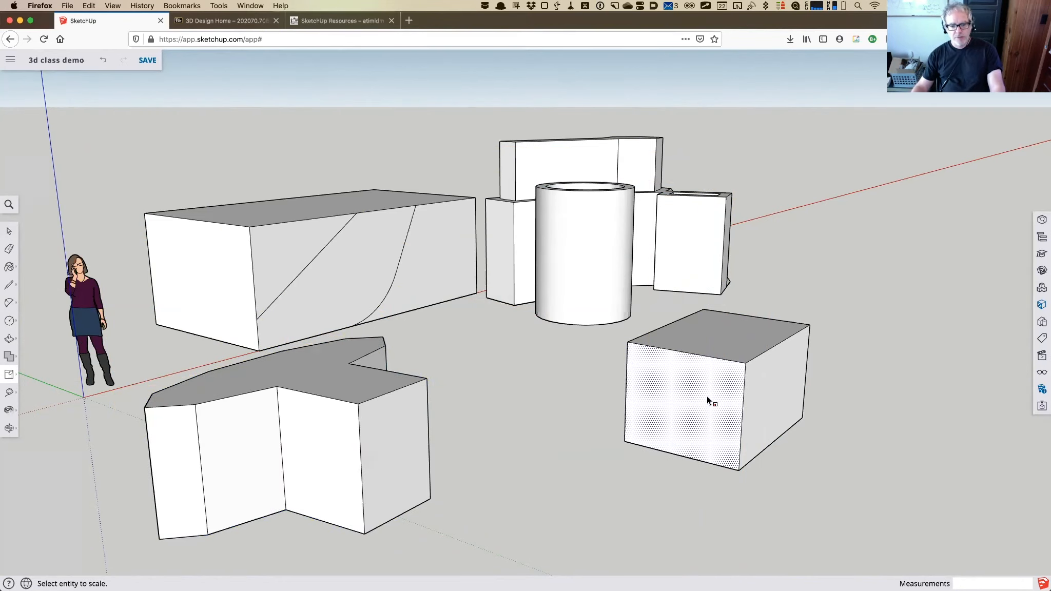
{"action": "scroll", "coordinate": [707, 396], "scroll_direction": "down", "scroll_amount": 3}
{"action": "scroll", "coordinate": [705, 396], "scroll_direction": "up", "scroll_amount": 3}
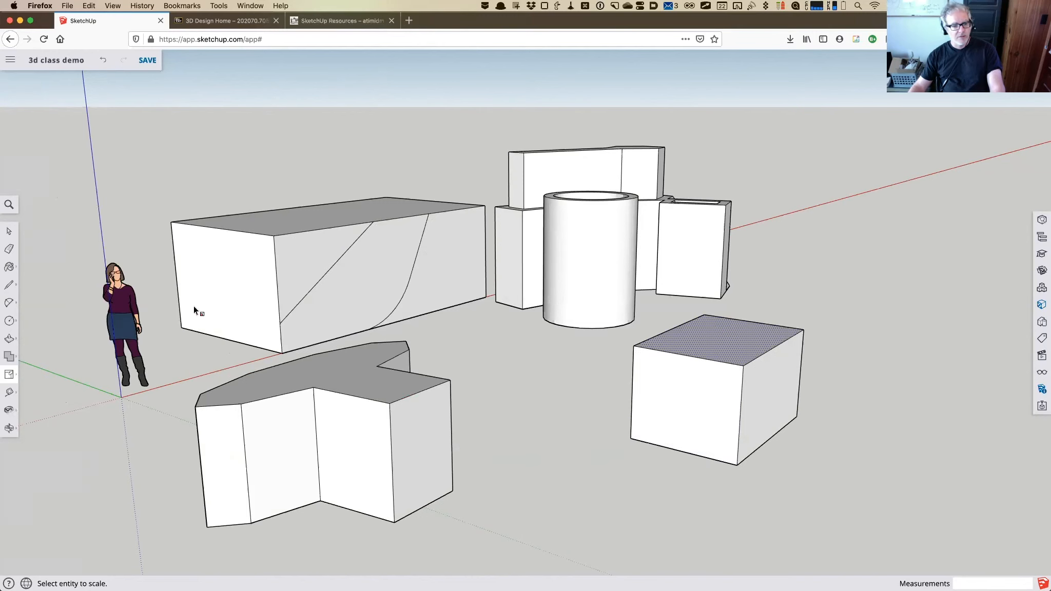
Scale only the box's top face about its center to about 0.13, tapering the box into a pyramid shape.
{"action": "left_click", "coordinate": [9, 231]}
{"action": "left_click", "coordinate": [705, 348]}
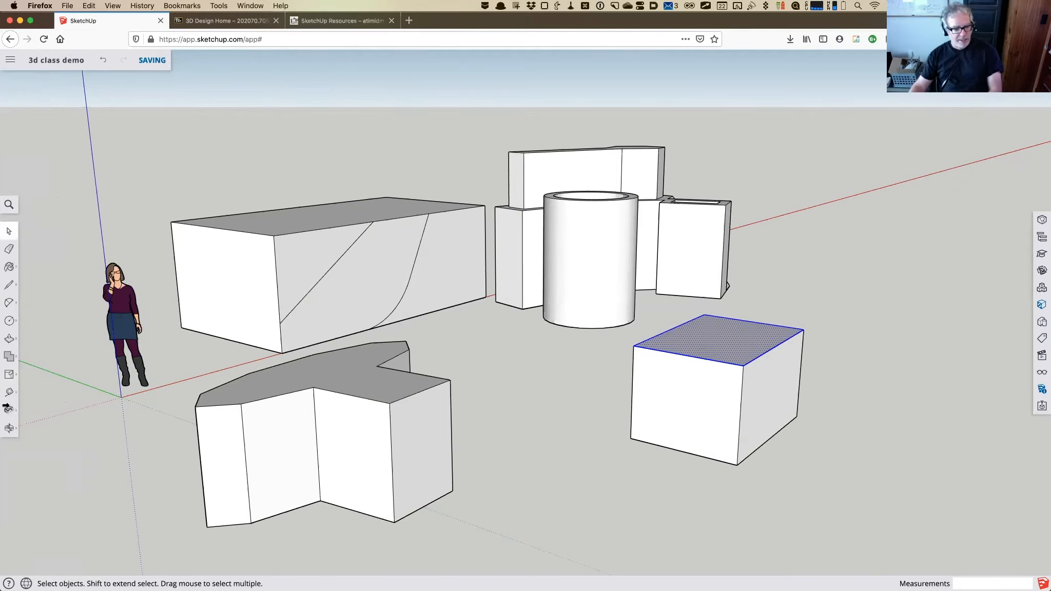
{"action": "key", "text": "s"}
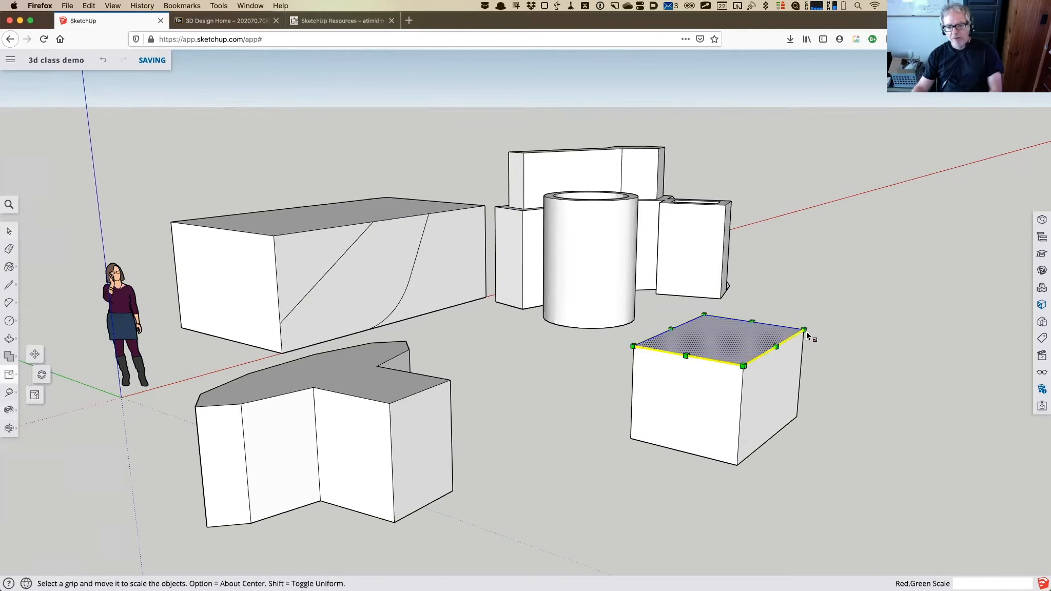
{"action": "left_click_drag", "start_coordinate": [803, 329], "coordinate": [794, 350]}
{"action": "key", "text": "Escape"}
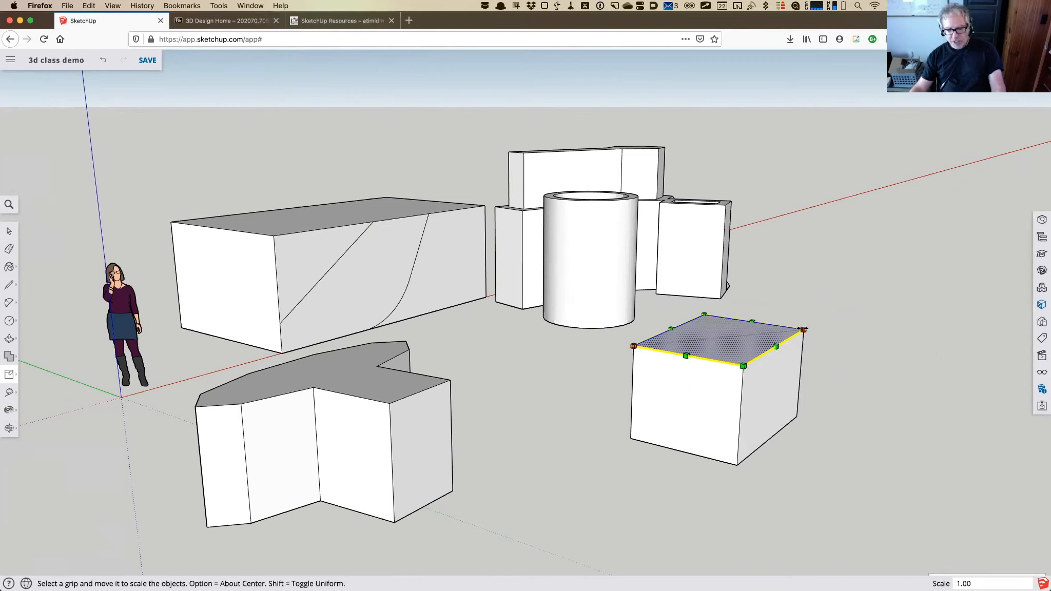
{"action": "left_click_drag", "start_coordinate": [804, 330], "coordinate": [733, 337], "text": "alt"}
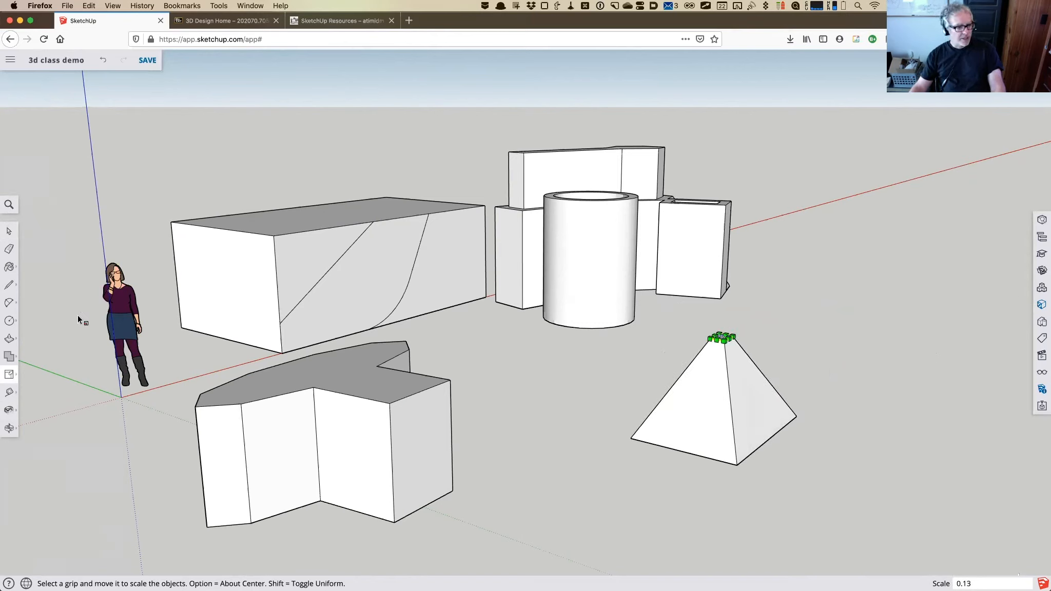
Draw a circle with a radius of about 2' 11 15/16" behind the pyramid and extrude the pyramid's small top face about 8 7/16".
{"action": "left_click", "coordinate": [8, 321]}
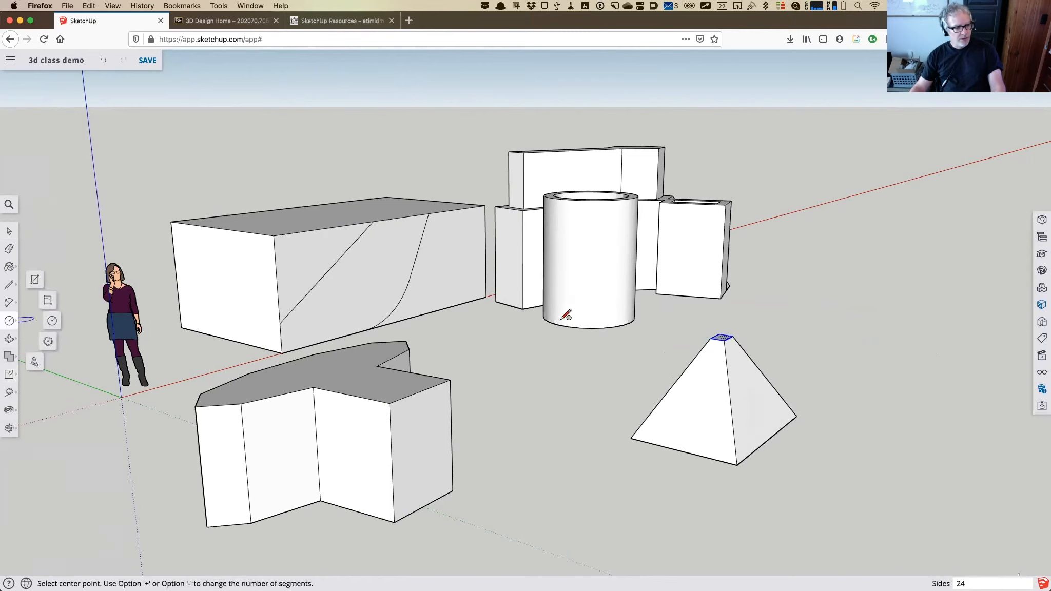
{"action": "left_click", "coordinate": [822, 325]}
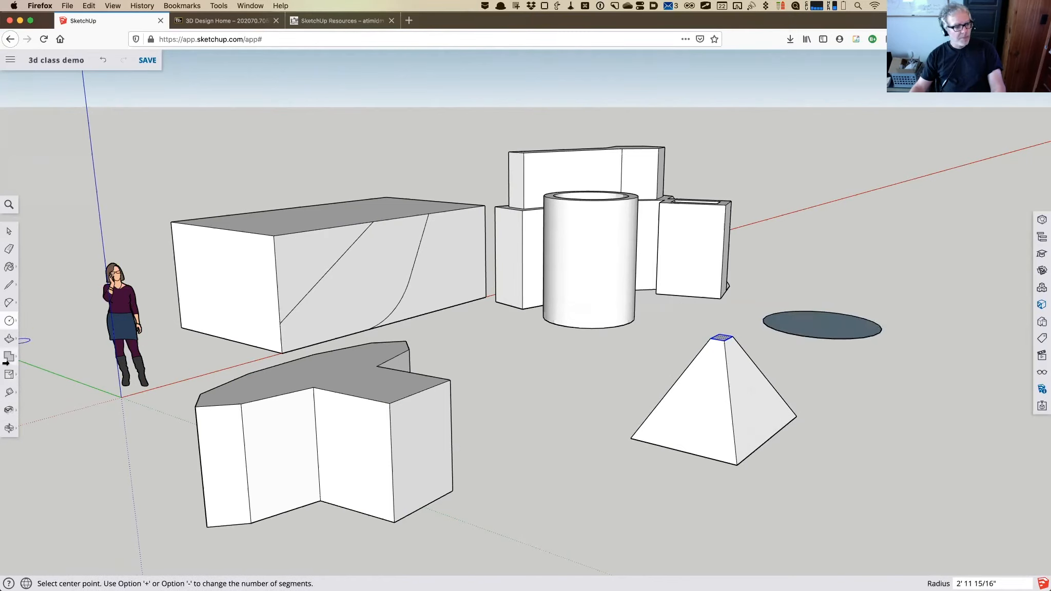
{"action": "left_click", "coordinate": [9, 339]}
{"action": "left_click", "coordinate": [832, 323]}
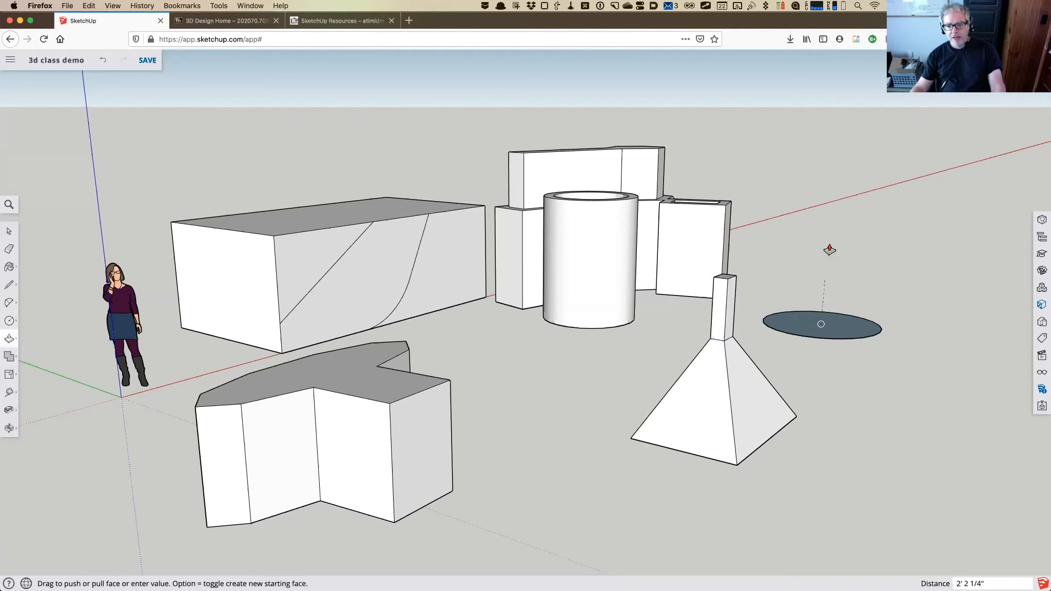
{"action": "left_click", "coordinate": [819, 311]}
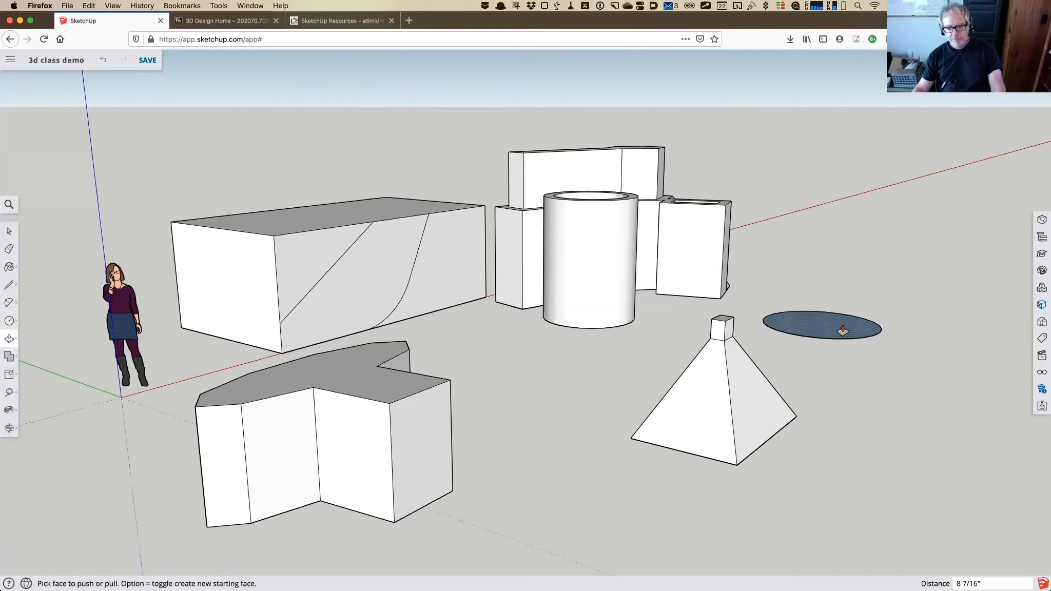
Extrude the ground circle upward about 7' 1/16" into a cylinder with Push/Pull.
{"action": "left_click", "coordinate": [867, 323]}
{"action": "left_click", "coordinate": [847, 213]}
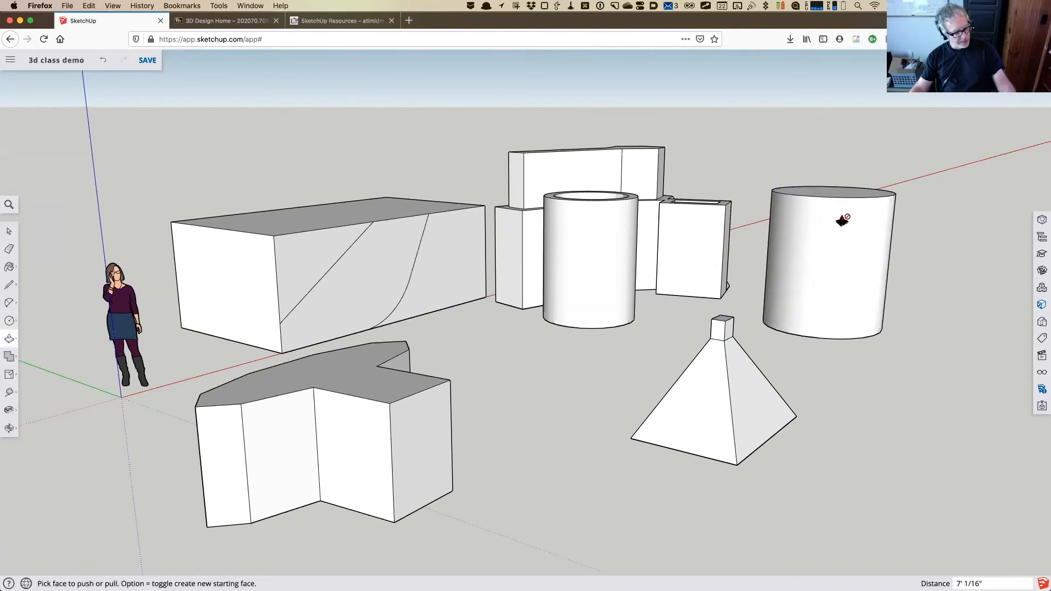
Scale the new solid cylinder's top face about its center to 0.50, tapering it into a truncated cone.
{"action": "key", "text": "h"}
{"action": "left_click_drag", "start_coordinate": [908, 263], "coordinate": [724, 331]}
{"action": "key", "text": "o"}
{"action": "mouse_move", "coordinate": [622, 333]}
{"action": "left_mouse_down"}
{"action": "mouse_move", "coordinate": [633, 418]}
{"action": "mouse_move", "coordinate": [756, 467]}
{"action": "mouse_move", "coordinate": [746, 545]}
{"action": "mouse_move", "coordinate": [725, 436]}
{"action": "left_mouse_up"}
{"action": "left_click", "coordinate": [9, 375]}
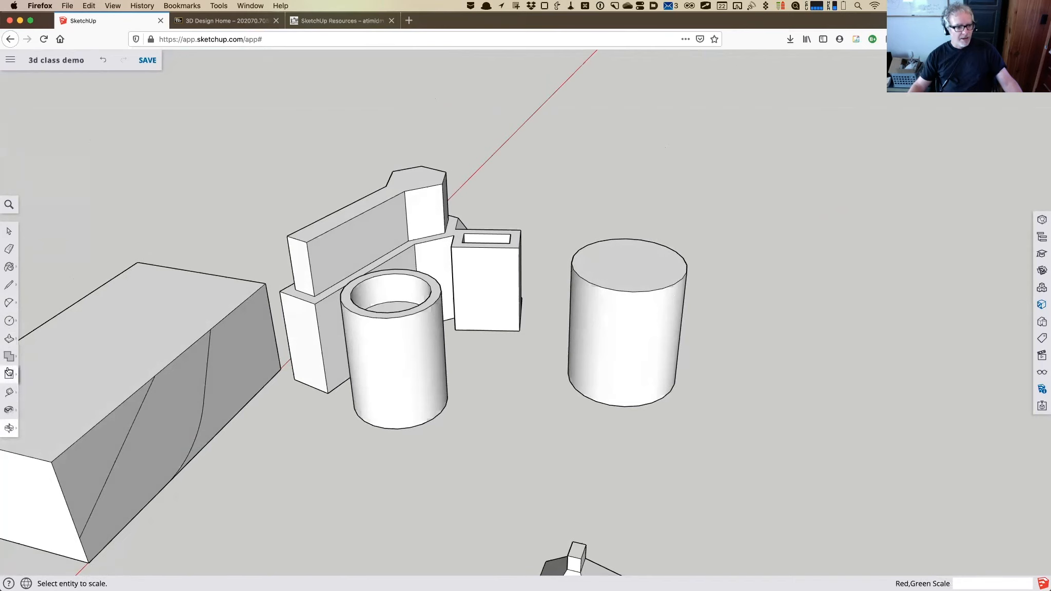
{"action": "left_click", "coordinate": [616, 264]}
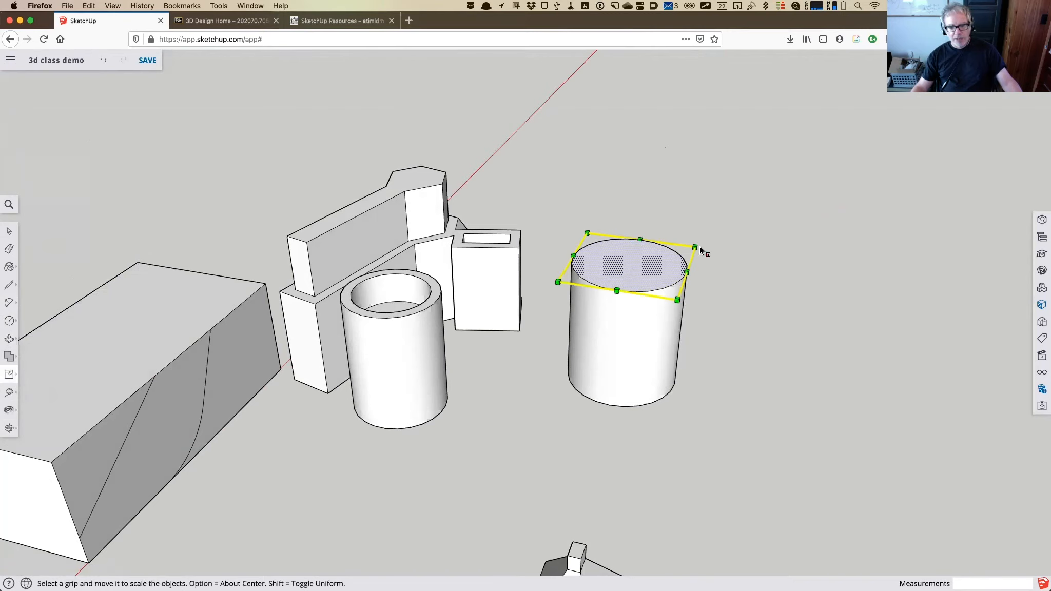
{"action": "key", "text": "alt"}
{"action": "left_click_drag", "start_coordinate": [695, 248], "coordinate": [662, 259]}
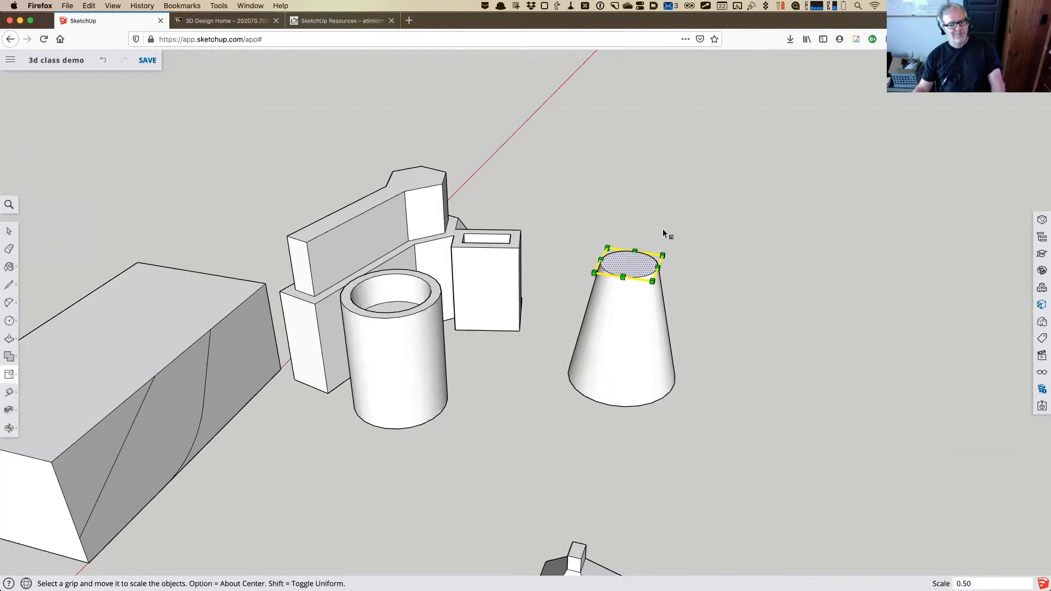
{"action": "left_click", "coordinate": [8, 231]}
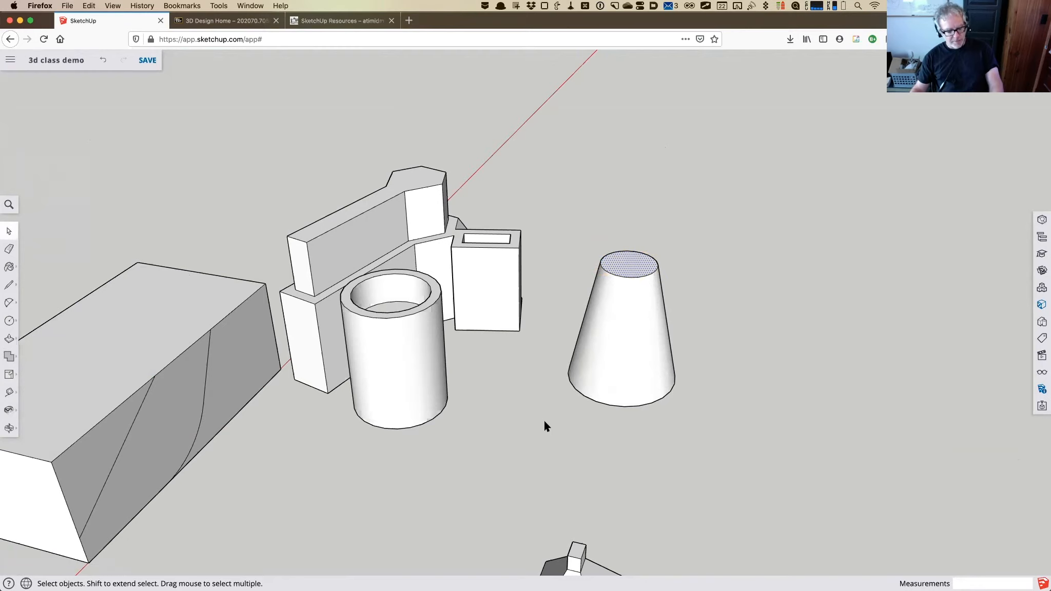
Move the truncated cone's top face about 9' 9 1/8" sideways, slanting the cone.
{"action": "key", "text": "o"}
{"action": "left_click_drag", "start_coordinate": [699, 389], "coordinate": [657, 471]}
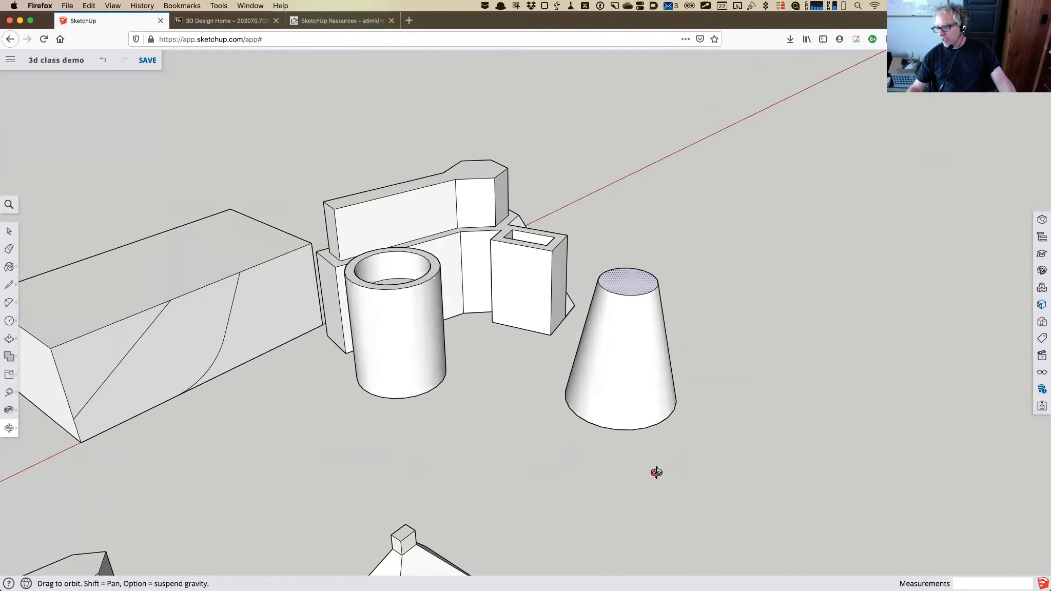
{"action": "scroll", "coordinate": [654, 474], "scroll_direction": "down", "scroll_amount": 1}
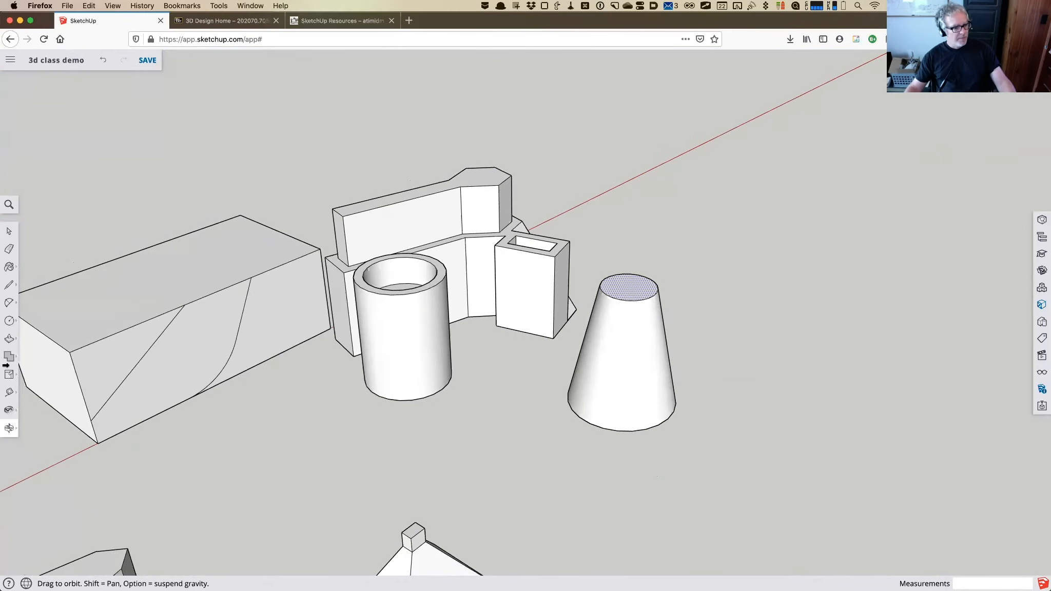
{"action": "left_click", "coordinate": [8, 376]}
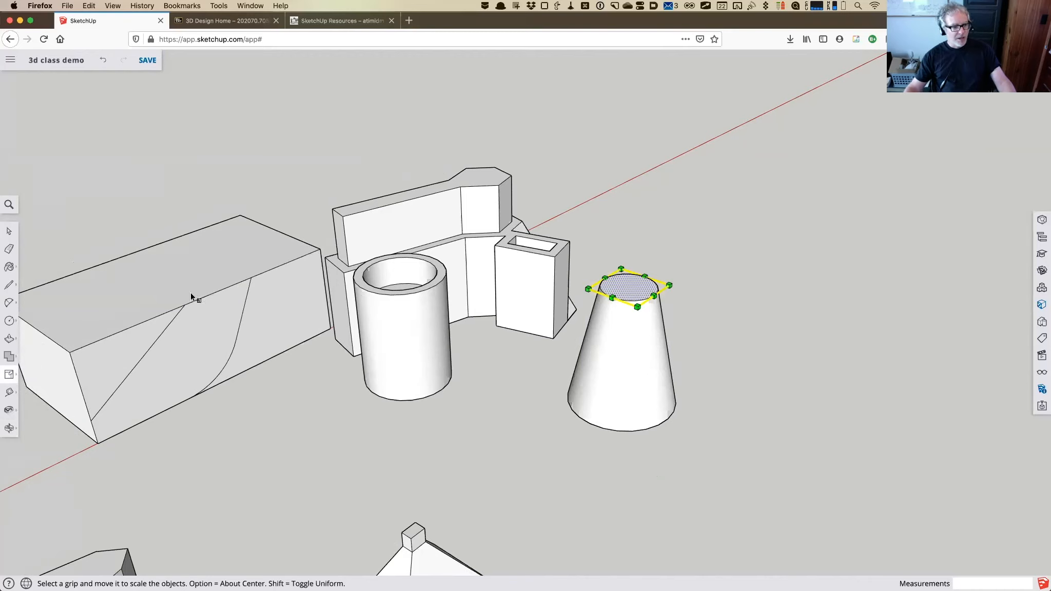
{"action": "mouse_move", "coordinate": [14, 376]}
{"action": "left_click", "coordinate": [36, 354]}
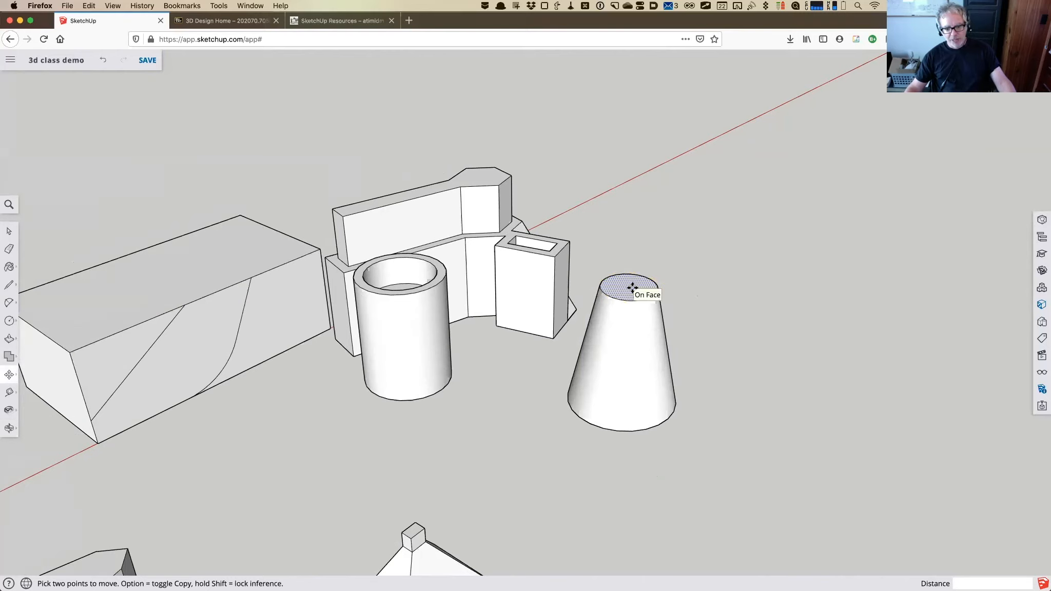
{"action": "left_click", "coordinate": [632, 289]}
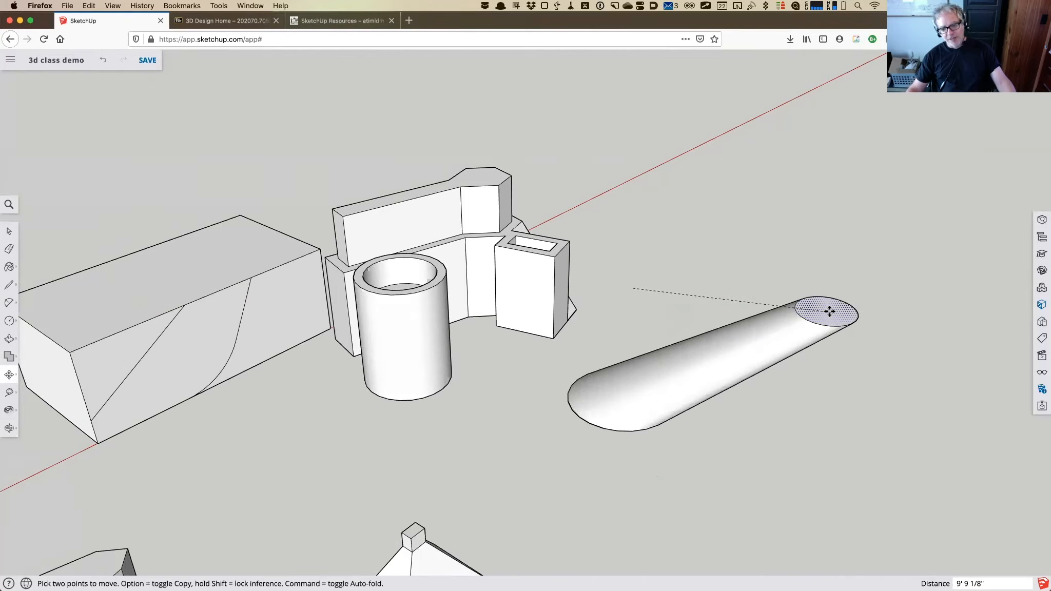
{"action": "left_click", "coordinate": [826, 311]}
Examine the slanted cone and the surrounding solids from several angles.
{"action": "middle_click_drag", "start_coordinate": [668, 517], "coordinate": [239, 500]}
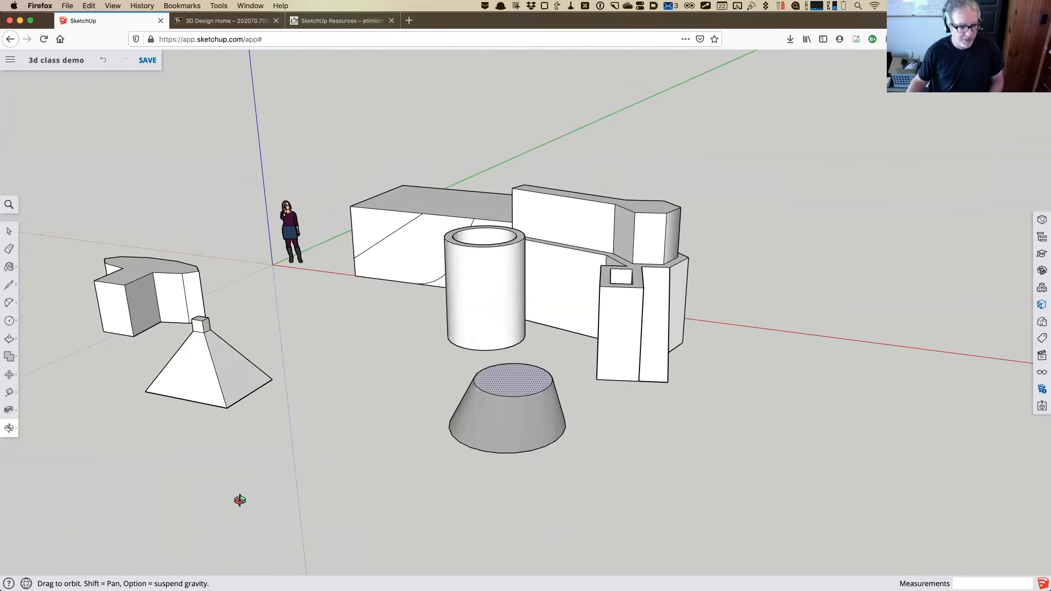
{"action": "left_click_drag", "start_coordinate": [355, 319], "coordinate": [407, 530]}
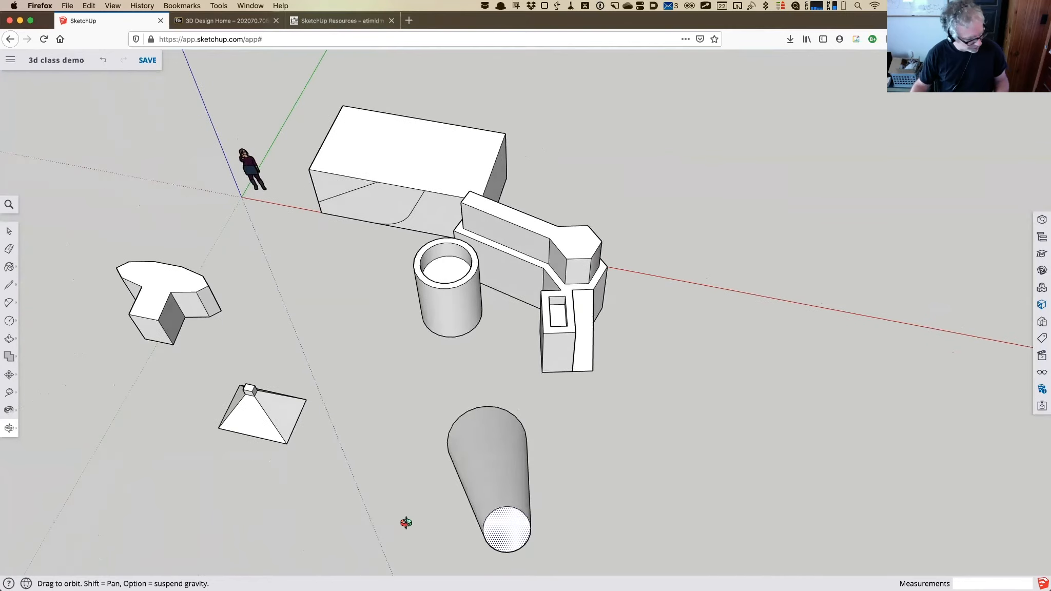
{"action": "scroll", "coordinate": [406, 529], "scroll_direction": "up", "scroll_amount": 3}
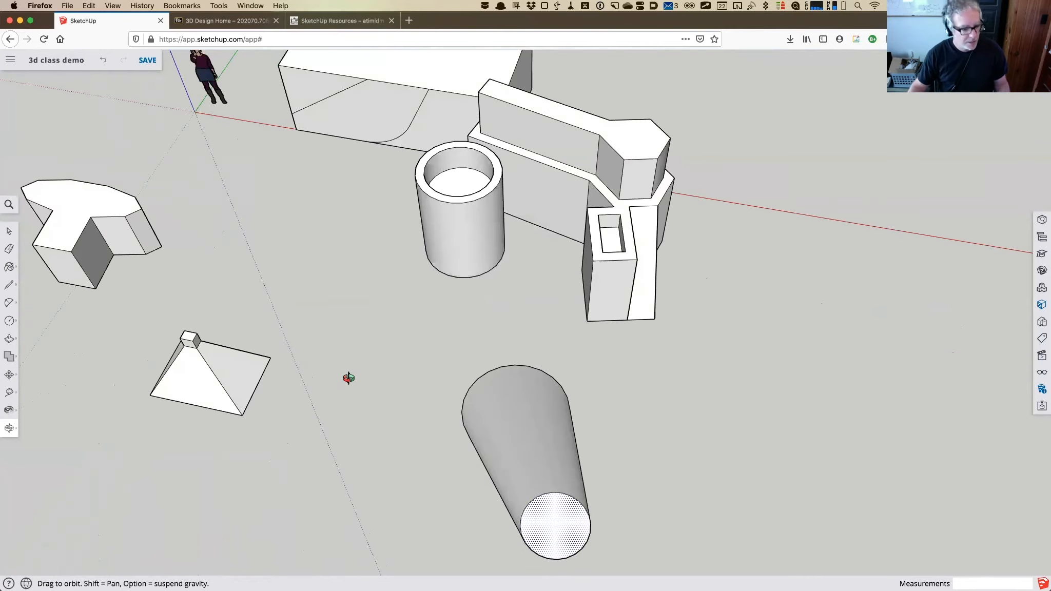
{"action": "scroll", "coordinate": [349, 378], "scroll_direction": "down", "scroll_amount": 4}
{"action": "key", "text": "h"}
{"action": "left_click_drag", "start_coordinate": [304, 296], "coordinate": [492, 409]}
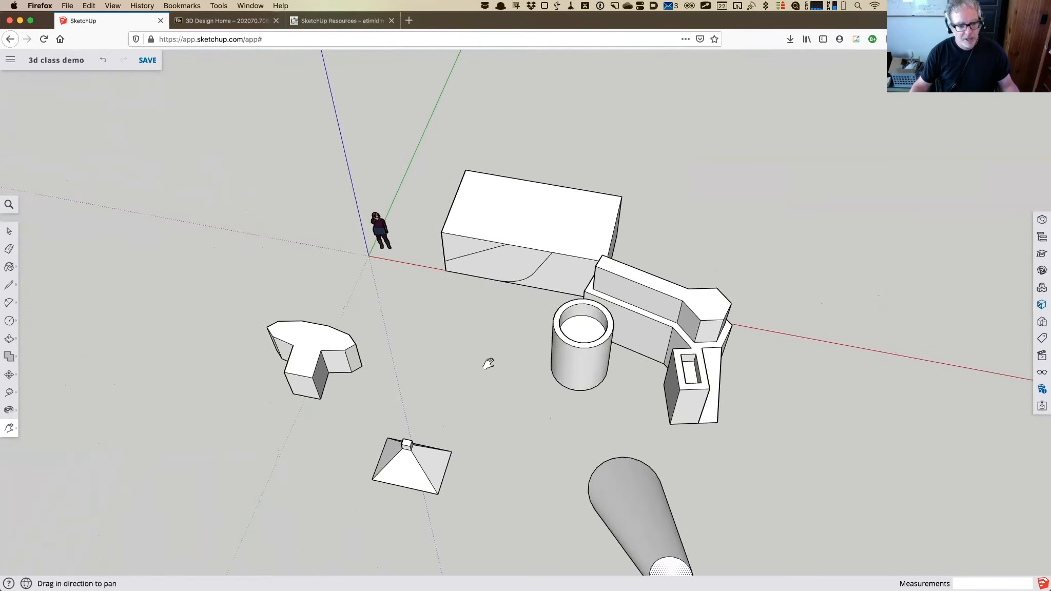
{"action": "key", "text": "o"}
{"action": "left_click_drag", "start_coordinate": [481, 362], "coordinate": [462, 395]}
Measure the length of the large box's top face between its two short edges with Tape Measure.
{"action": "left_click", "coordinate": [9, 393]}
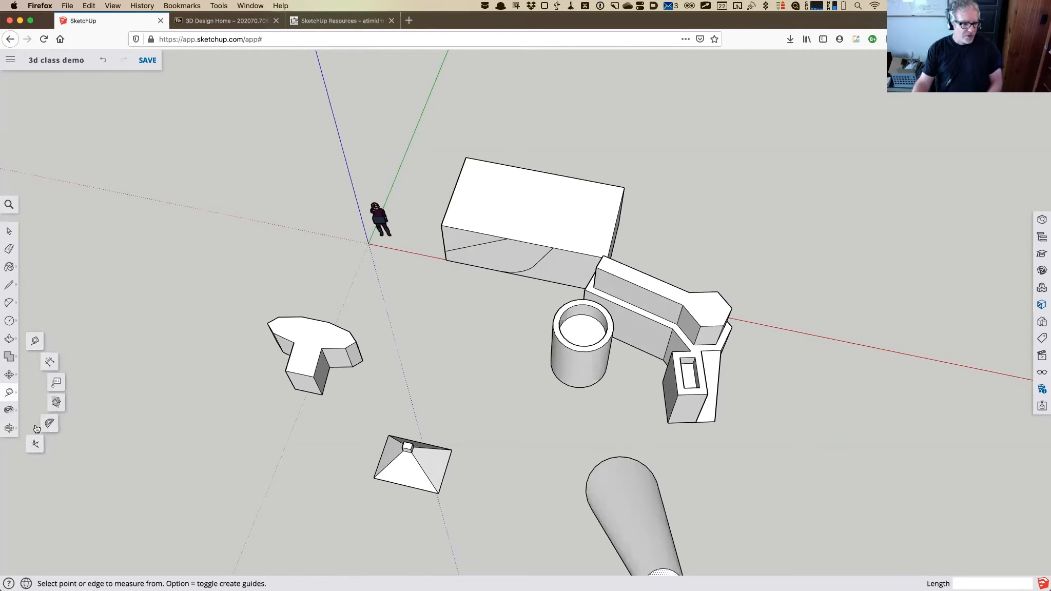
{"action": "left_click", "coordinate": [33, 342]}
{"action": "scroll", "coordinate": [256, 267], "scroll_direction": "down", "scroll_amount": 5}
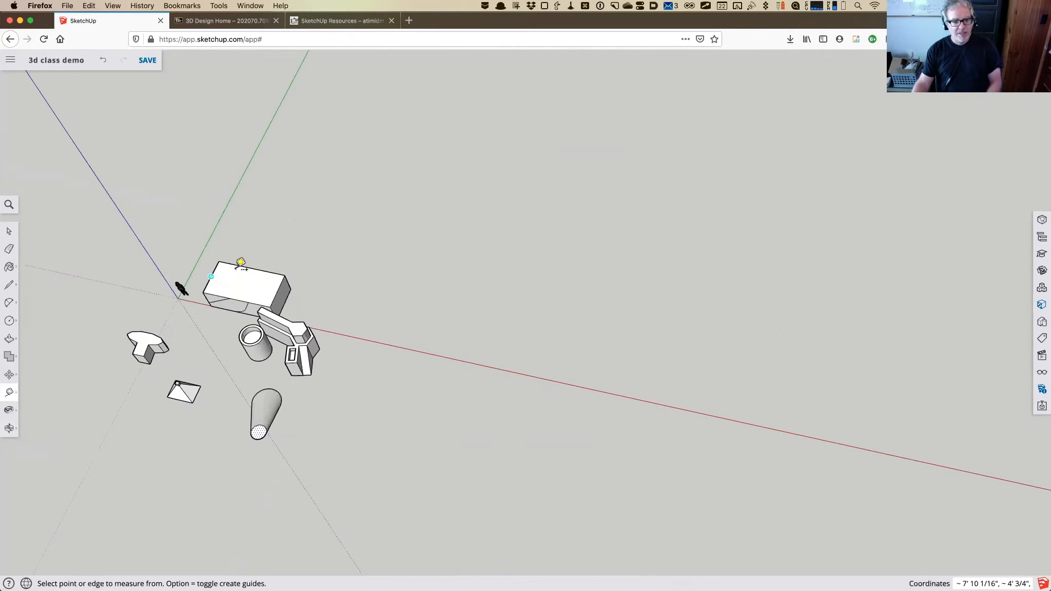
{"action": "scroll", "coordinate": [256, 267], "scroll_direction": "up", "scroll_amount": 3}
{"action": "scroll", "coordinate": [255, 267], "scroll_direction": "up", "scroll_amount": 5}
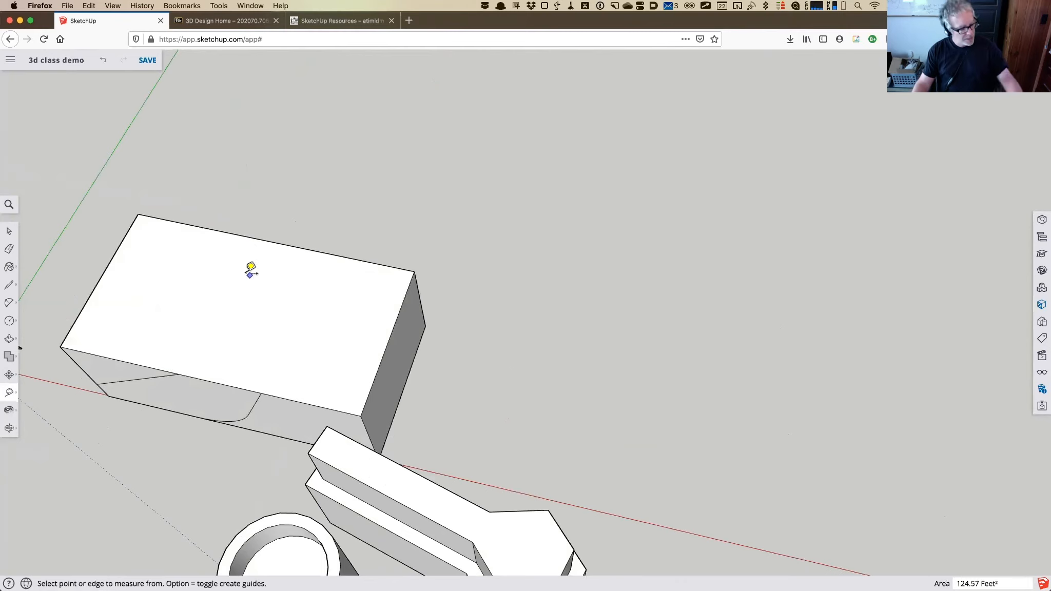
{"action": "left_click", "coordinate": [109, 264]}
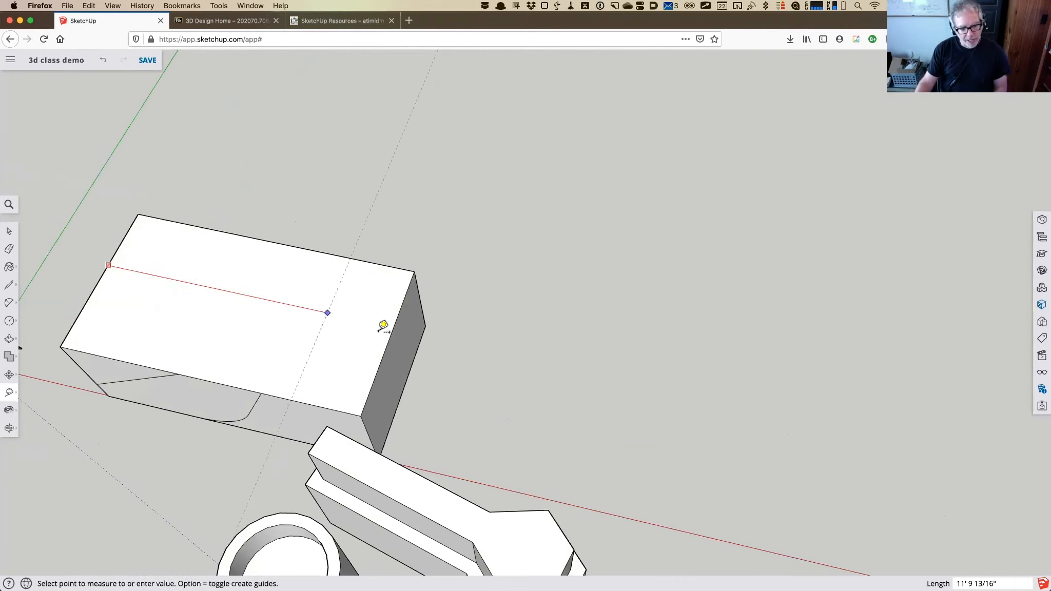
{"action": "mouse_move", "coordinate": [401, 321]}
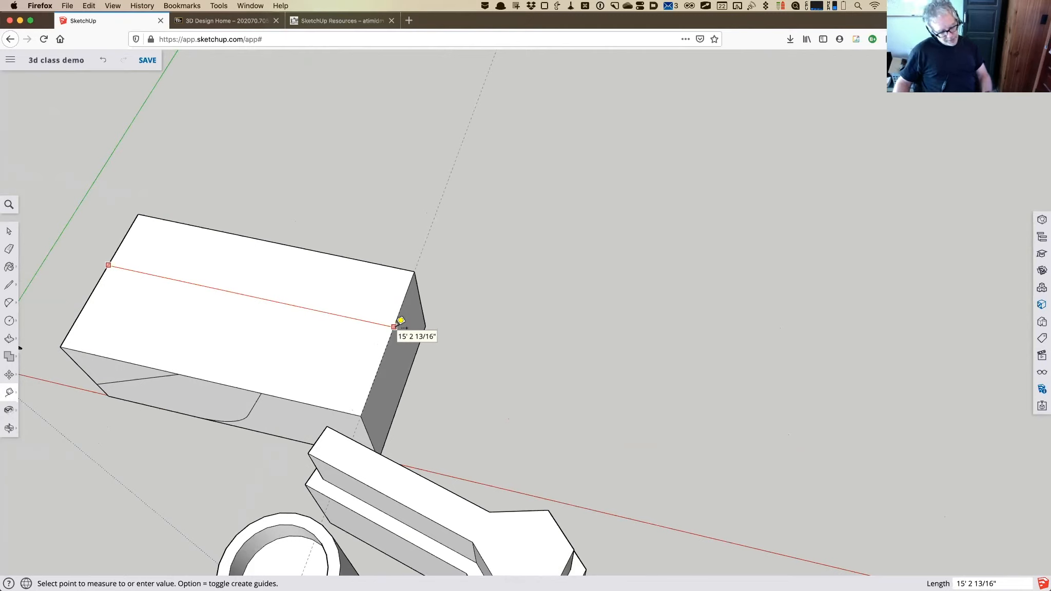
{"action": "left_click", "coordinate": [401, 321]}
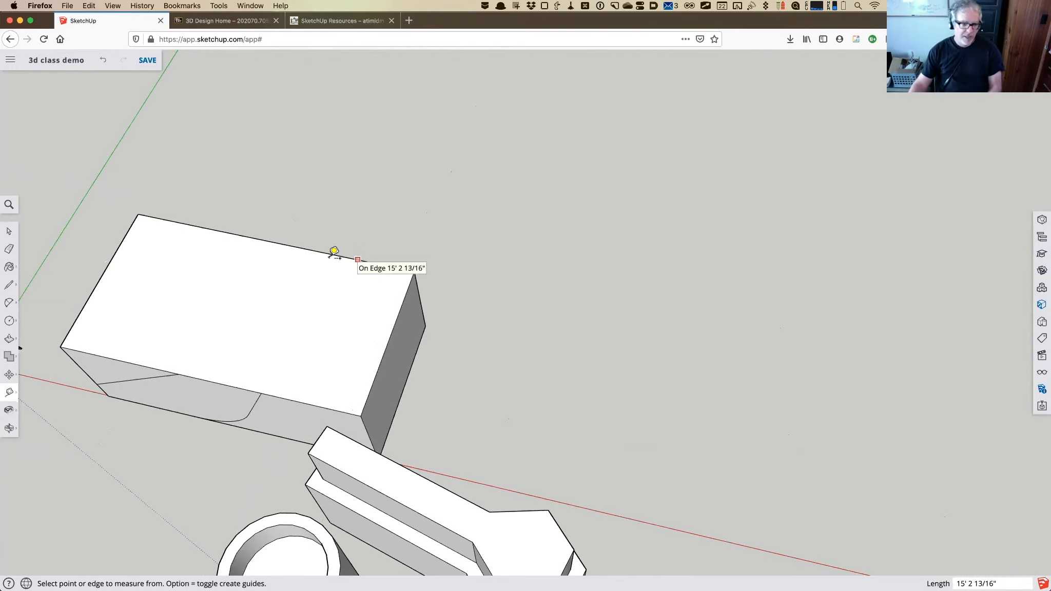
Place two Tape Measure guides on the large box, one parallel to the top face's long edge and one parallel to the end face's vertical edge.
{"action": "left_click", "coordinate": [306, 249]}
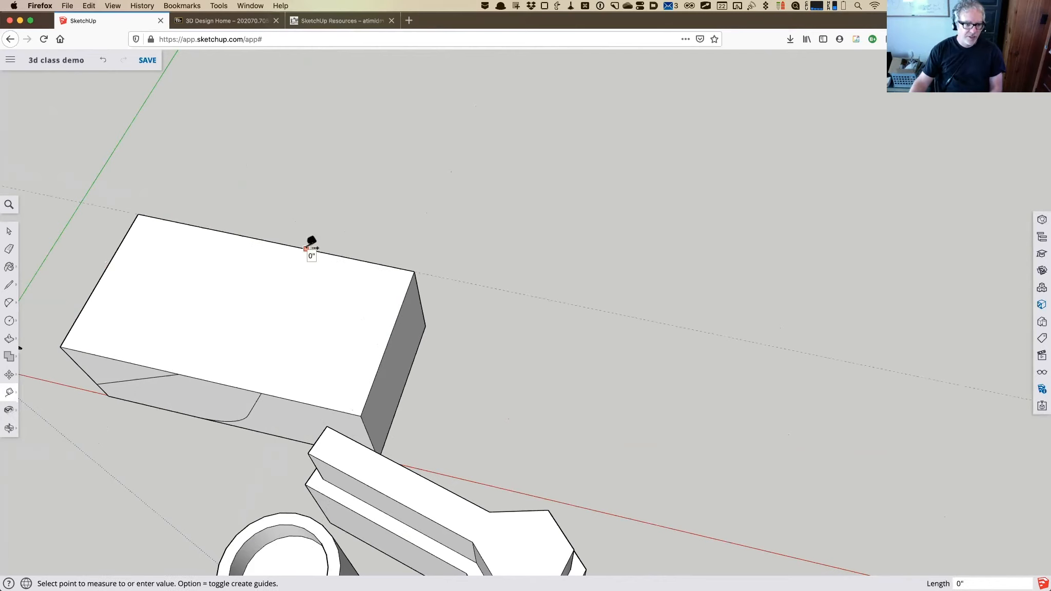
{"action": "left_click", "coordinate": [305, 280]}
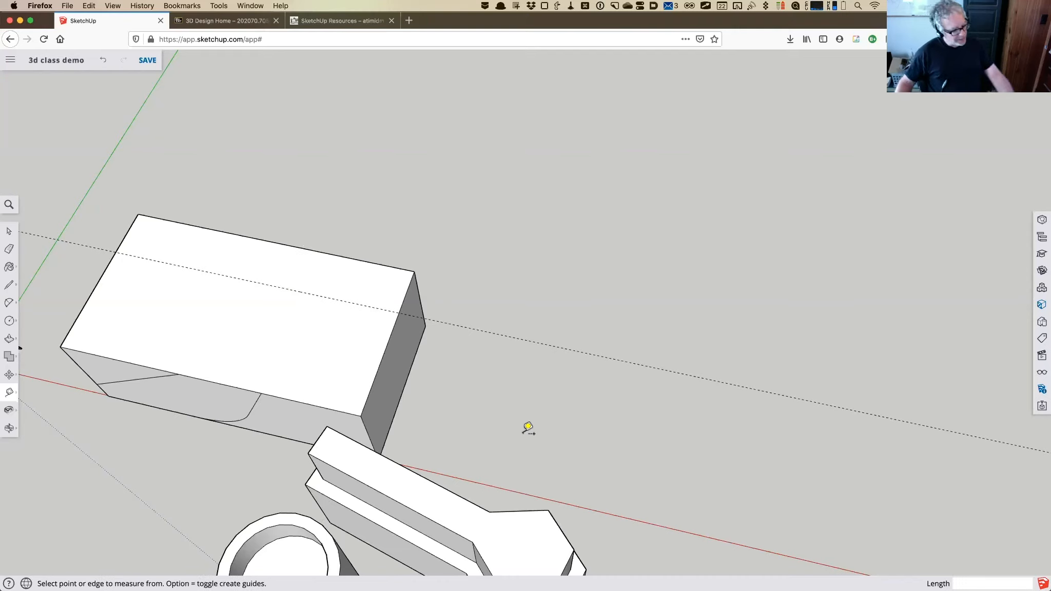
{"action": "key", "text": "o"}
{"action": "left_click_drag", "start_coordinate": [410, 420], "coordinate": [140, 247]}
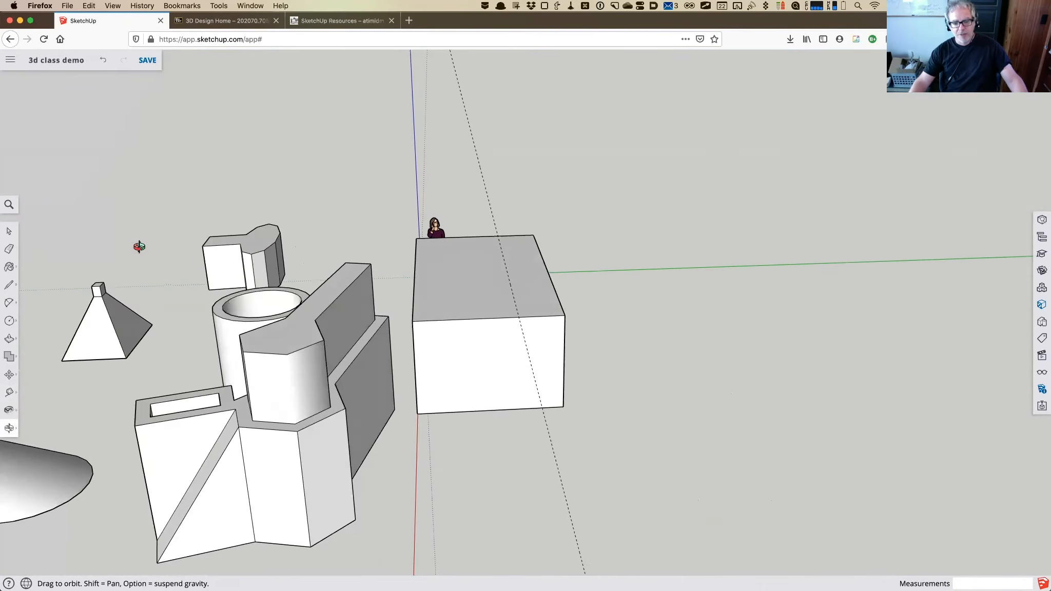
{"action": "left_click", "coordinate": [15, 396]}
{"action": "left_click", "coordinate": [414, 368]}
{"action": "left_click", "coordinate": [479, 365]}
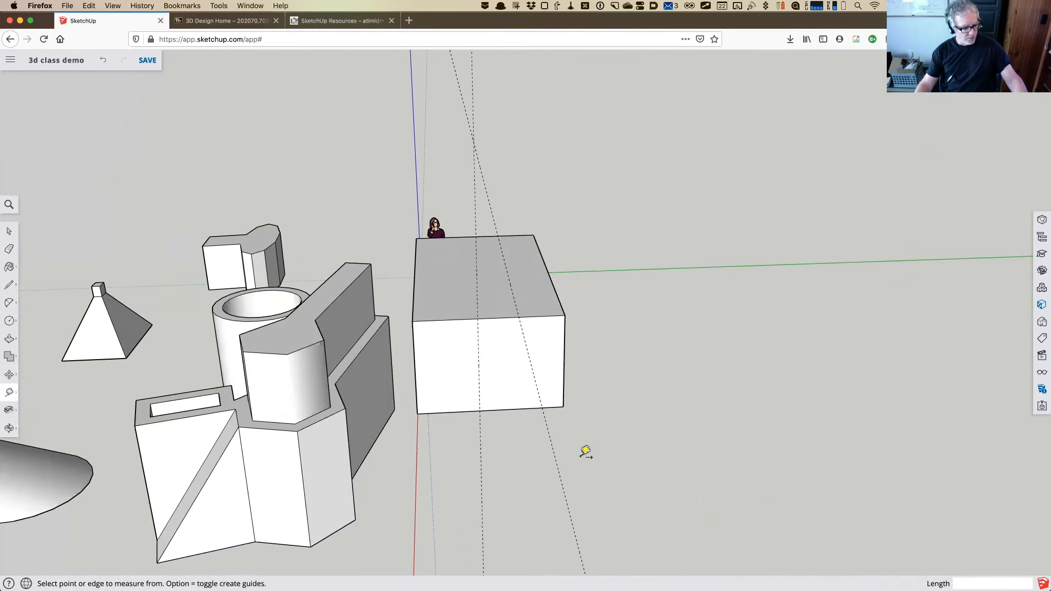
Draw a short vertical line along the guide on the large box's end face, stopping short of its upper and lower edges.
{"action": "middle_click_drag", "start_coordinate": [464, 432], "coordinate": [96, 265]}
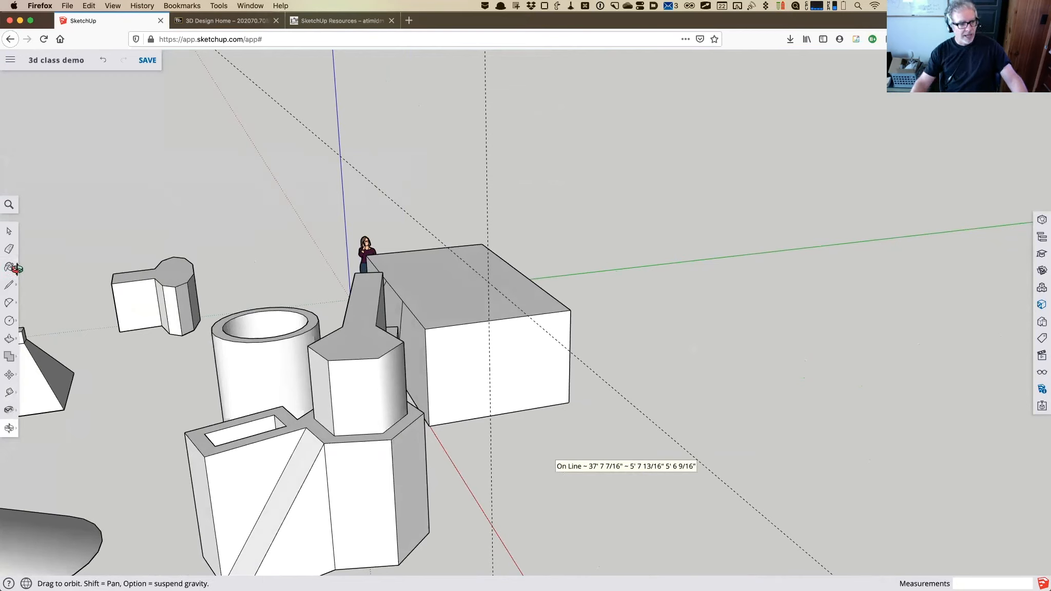
{"action": "left_click", "coordinate": [9, 288]}
{"action": "left_click", "coordinate": [490, 339]}
{"action": "left_click", "coordinate": [491, 399]}
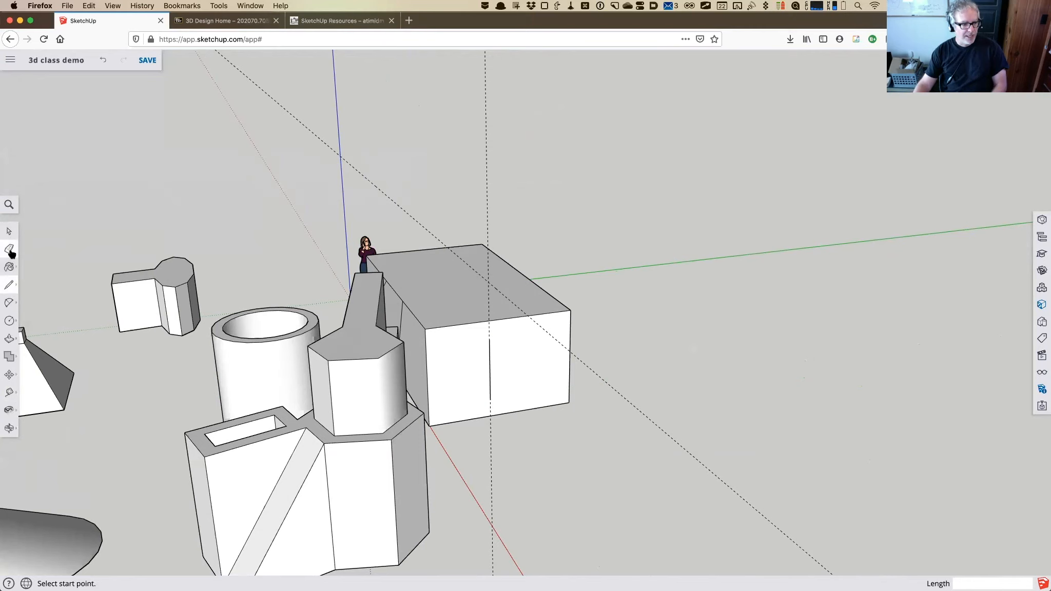
Erase both construction guides from the large box, keeping the drawn line.
{"action": "left_click", "coordinate": [9, 249]}
{"action": "left_click", "coordinate": [489, 192]}
{"action": "left_click", "coordinate": [436, 234]}
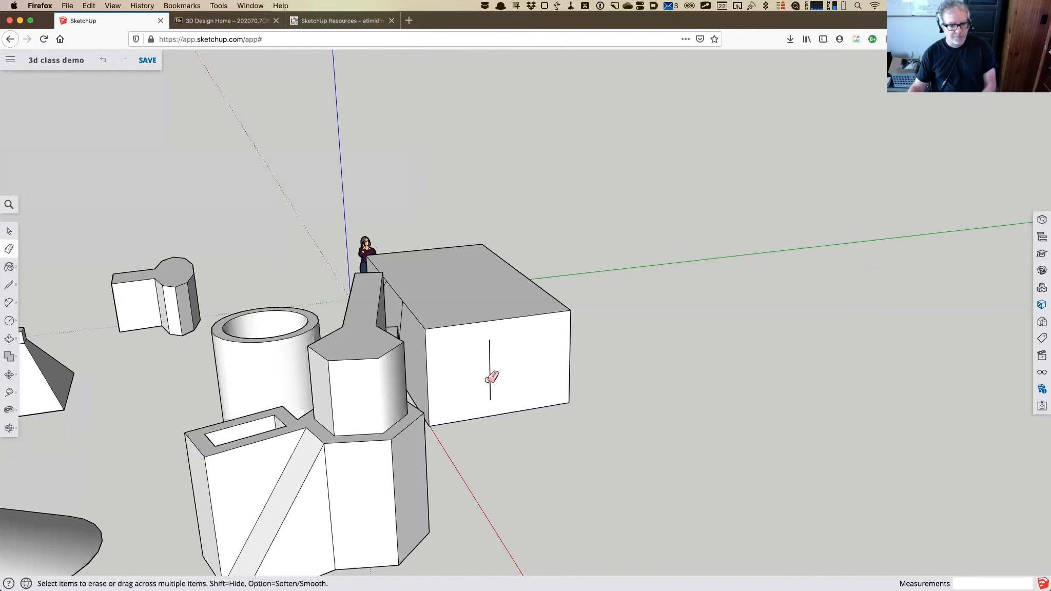
Lower the view to near ground level and walk among the solids with the Walk tool.
{"action": "scroll", "coordinate": [490, 372], "scroll_direction": "down", "scroll_amount": 3}
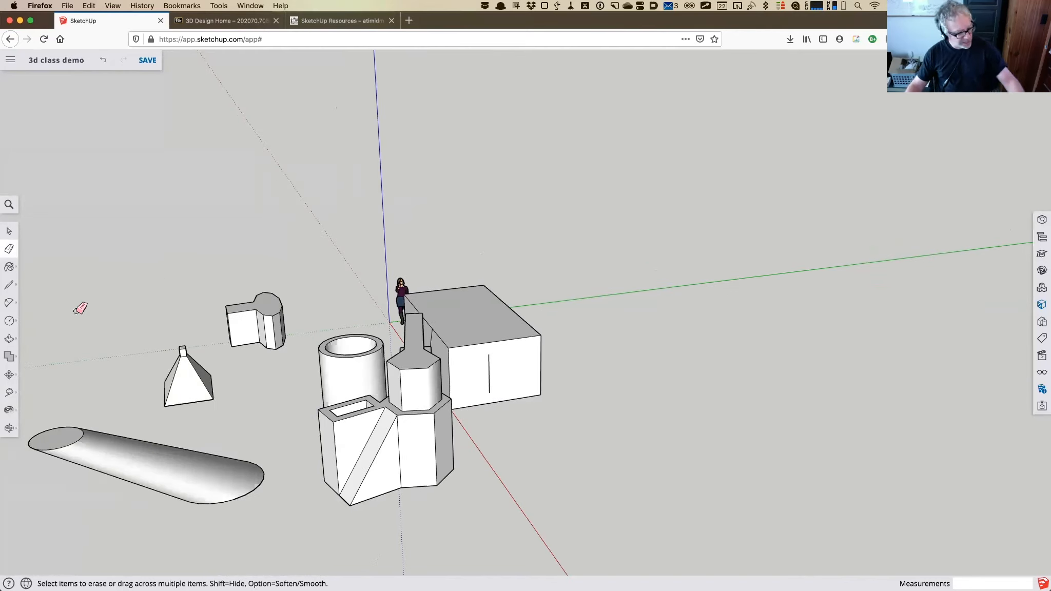
{"action": "key", "text": "o"}
{"action": "left_click_drag", "start_coordinate": [165, 341], "coordinate": [618, 218]}
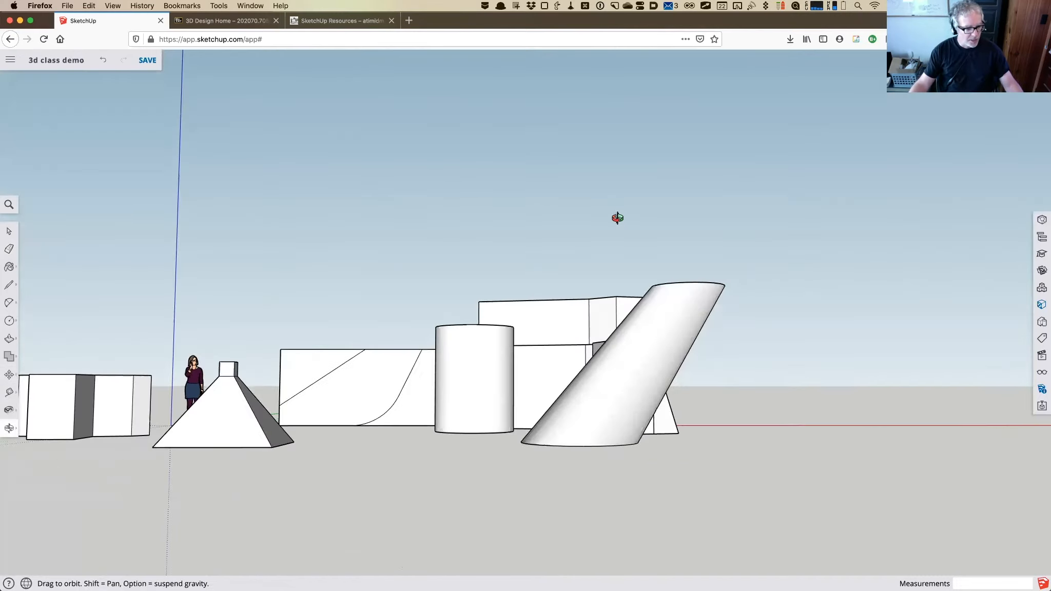
{"action": "left_click", "coordinate": [10, 410]}
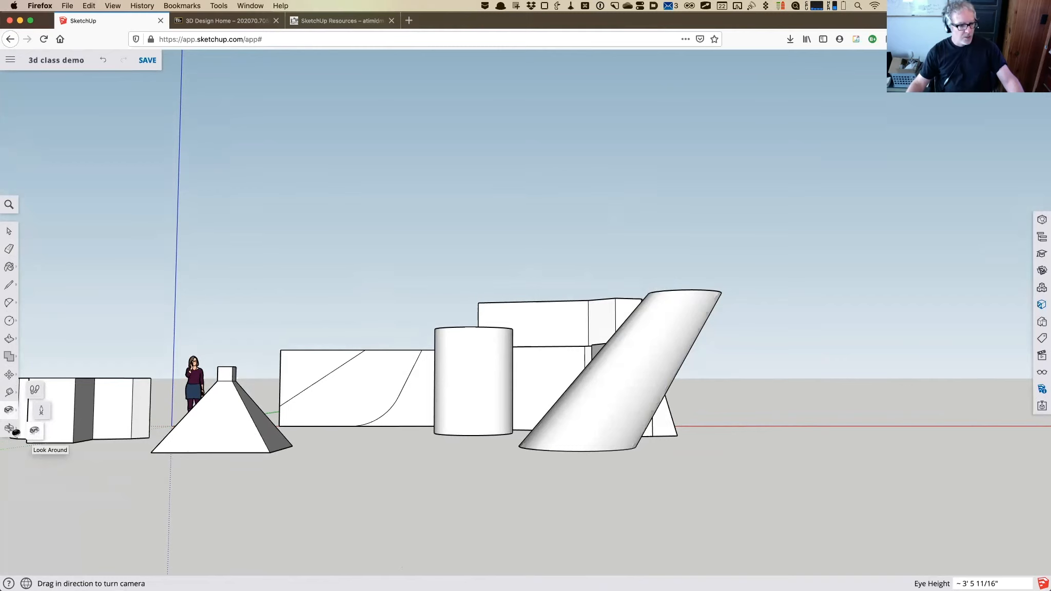
{"action": "left_click", "coordinate": [34, 393]}
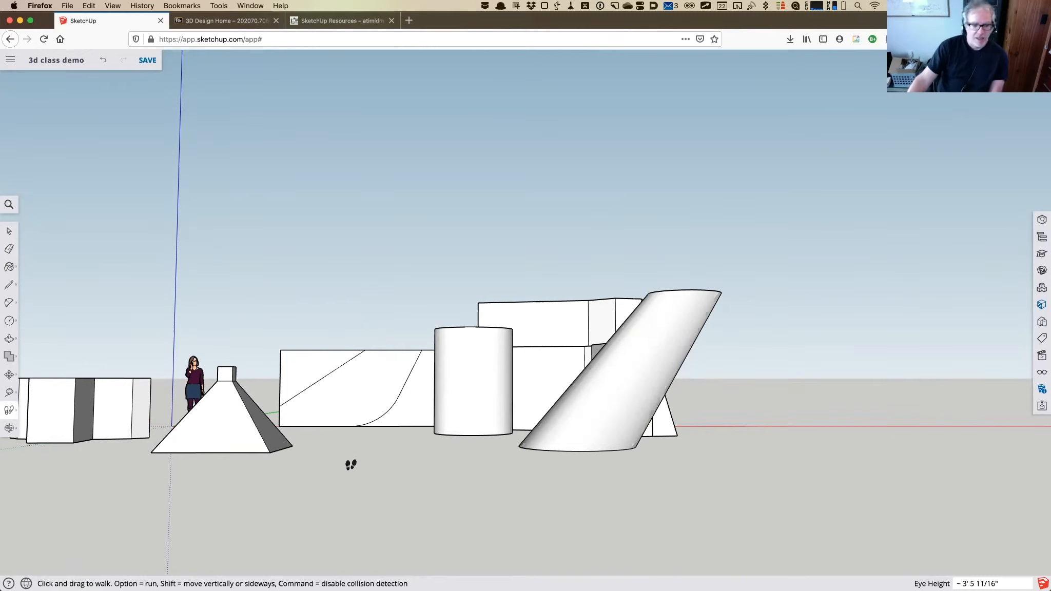
{"action": "left_click_drag", "start_coordinate": [357, 491], "coordinate": [574, 206]}
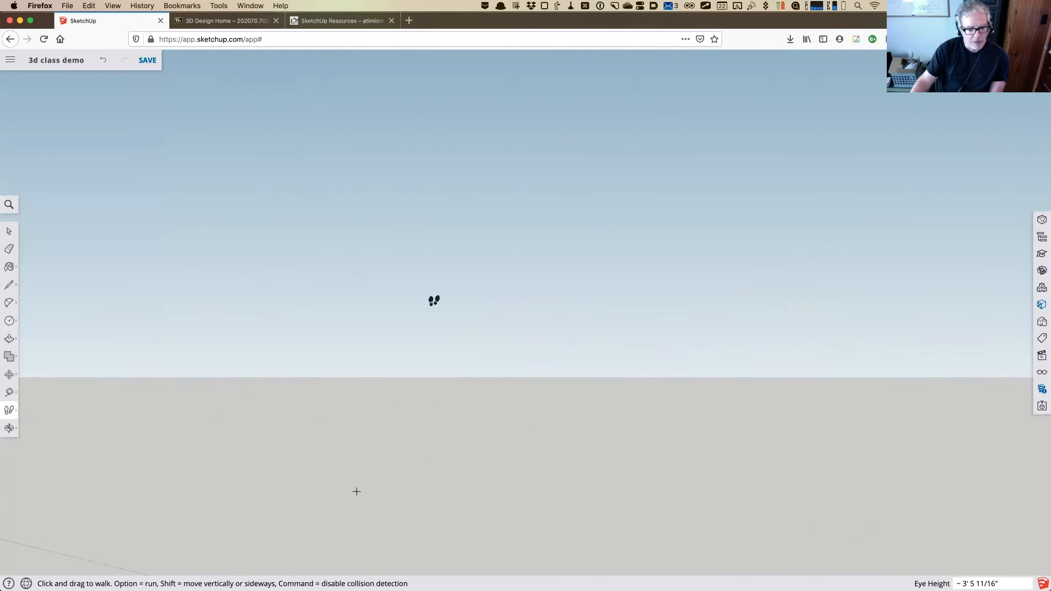
{"action": "left_click_drag", "start_coordinate": [300, 353], "coordinate": [288, 307]}
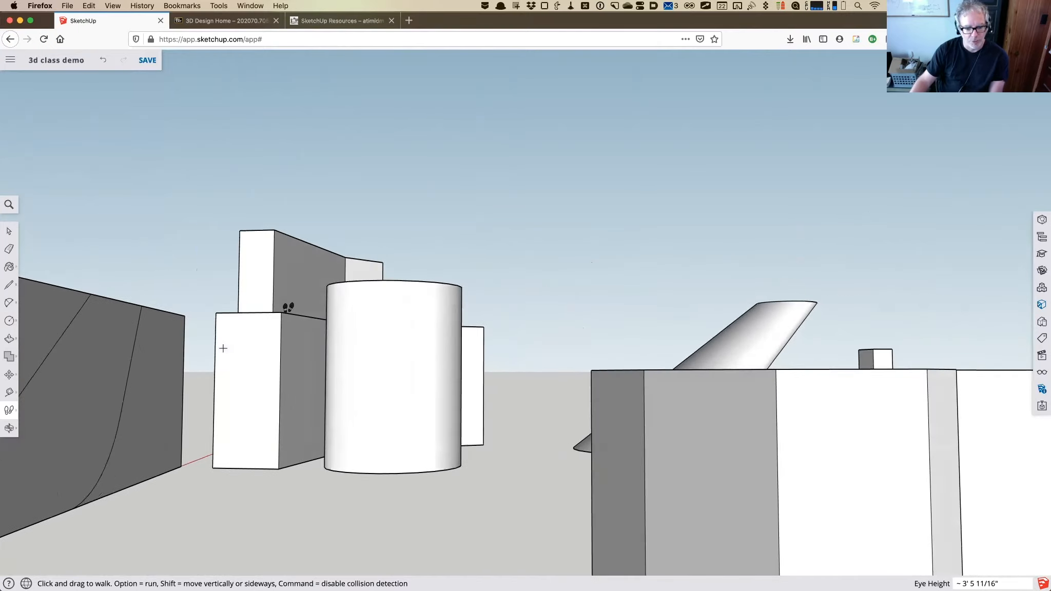
Turn the camera from its current standing point with Look Around to view the neighbouring solids.
{"action": "left_click", "coordinate": [7, 414]}
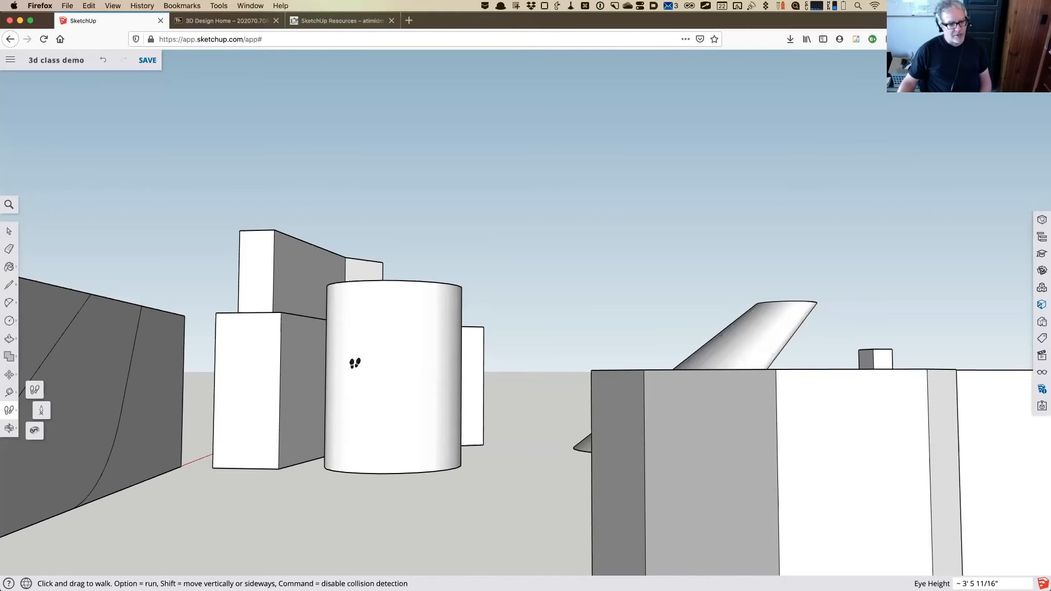
{"action": "left_click", "coordinate": [35, 432]}
{"action": "left_click_drag", "start_coordinate": [613, 315], "coordinate": [231, 354]}
{"action": "left_click_drag", "start_coordinate": [924, 321], "coordinate": [531, 326]}
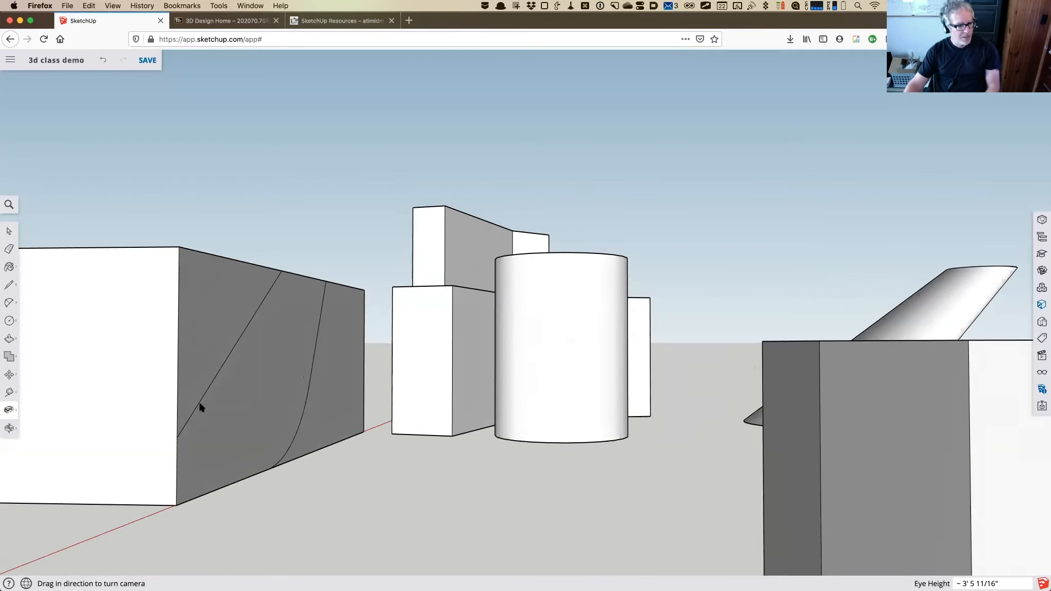
Return to an overview of the whole model with Orbit and examine the solids from above.
{"action": "left_click", "coordinate": [9, 427]}
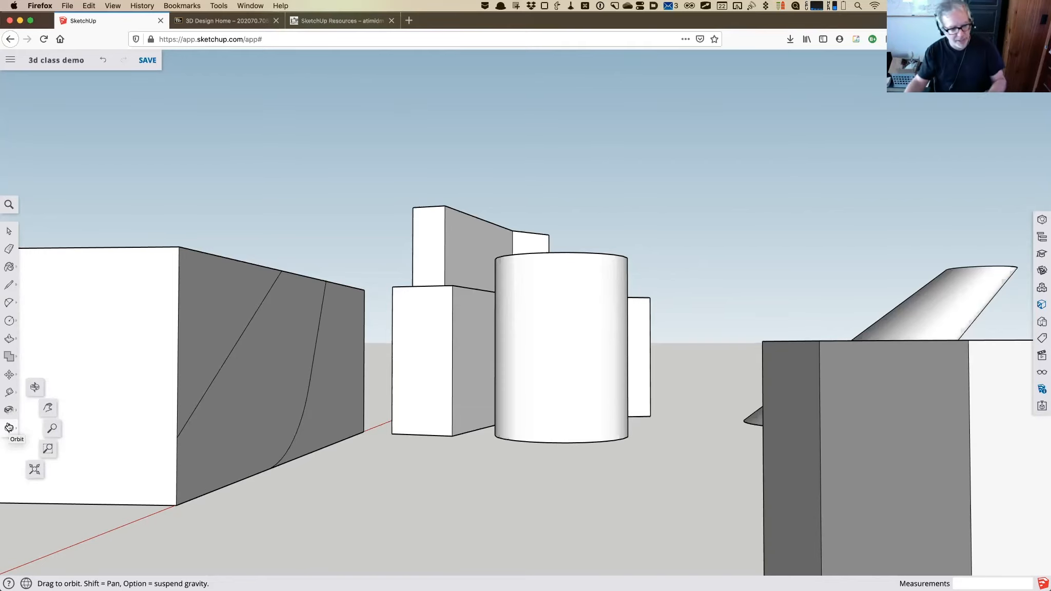
{"action": "left_click", "coordinate": [36, 389]}
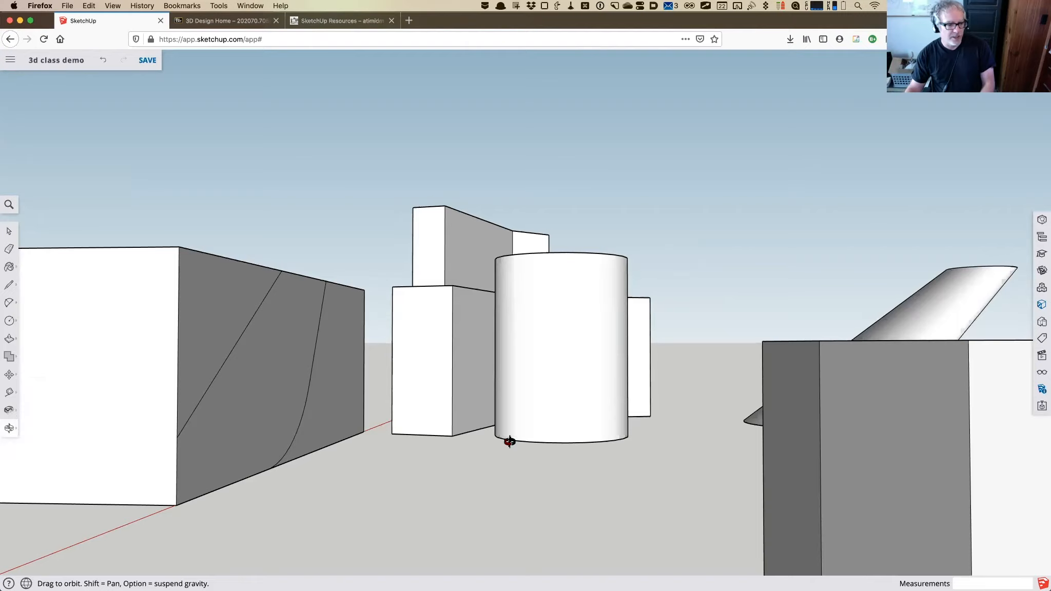
{"action": "scroll", "coordinate": [539, 486], "scroll_direction": "down", "scroll_amount": 10}
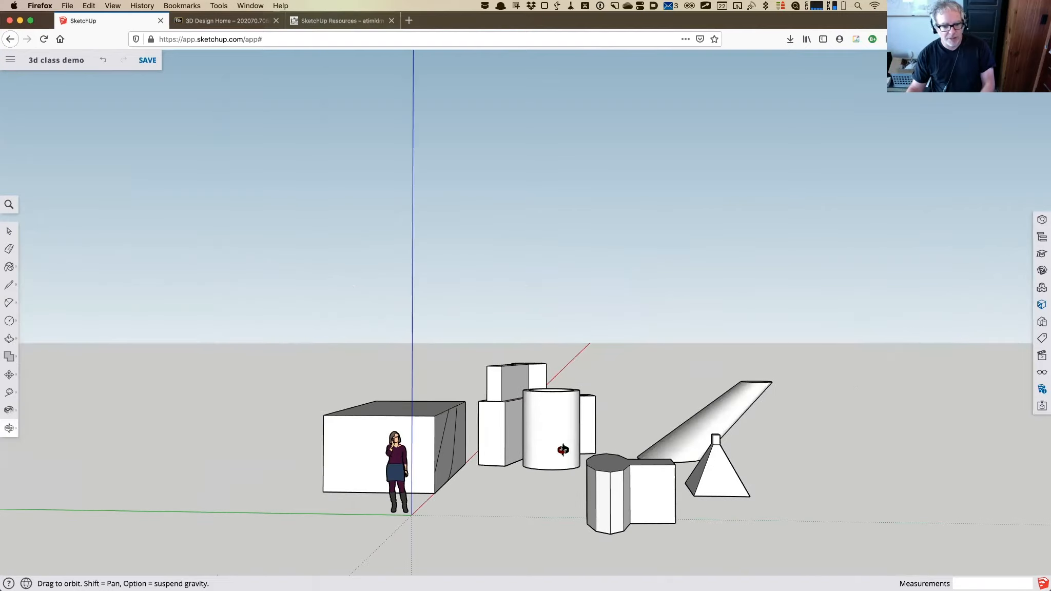
{"action": "left_click_drag", "start_coordinate": [544, 470], "coordinate": [502, 317]}
{"action": "left_click_drag", "start_coordinate": [630, 376], "coordinate": [236, 524]}
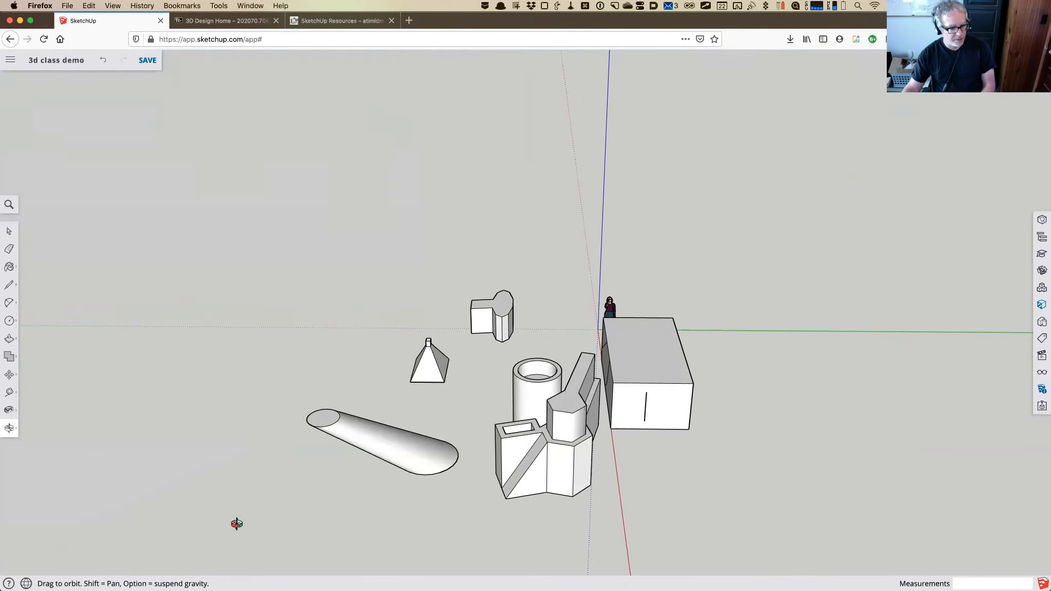
{"action": "left_click_drag", "start_coordinate": [530, 575], "coordinate": [287, 459]}
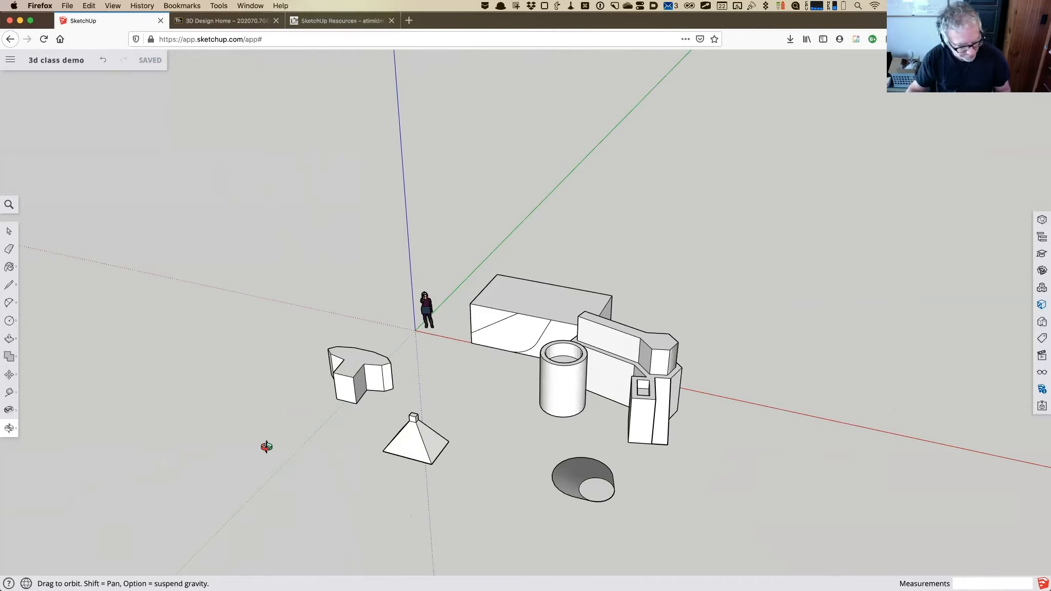
Examine the solids from near ground level and from above with Orbit, varying the viewing distance.
{"action": "mouse_move", "coordinate": [467, 404]}
{"action": "left_mouse_down"}
{"action": "mouse_move", "coordinate": [491, 381]}
{"action": "mouse_move", "coordinate": [784, 391]}
{"action": "mouse_move", "coordinate": [243, 424]}
{"action": "mouse_move", "coordinate": [579, 455]}
{"action": "mouse_move", "coordinate": [716, 424]}
{"action": "mouse_move", "coordinate": [387, 377]}
{"action": "left_mouse_up"}
{"action": "scroll", "coordinate": [492, 381], "scroll_direction": "up", "scroll_amount": 5}
{"action": "key", "text": "e"}
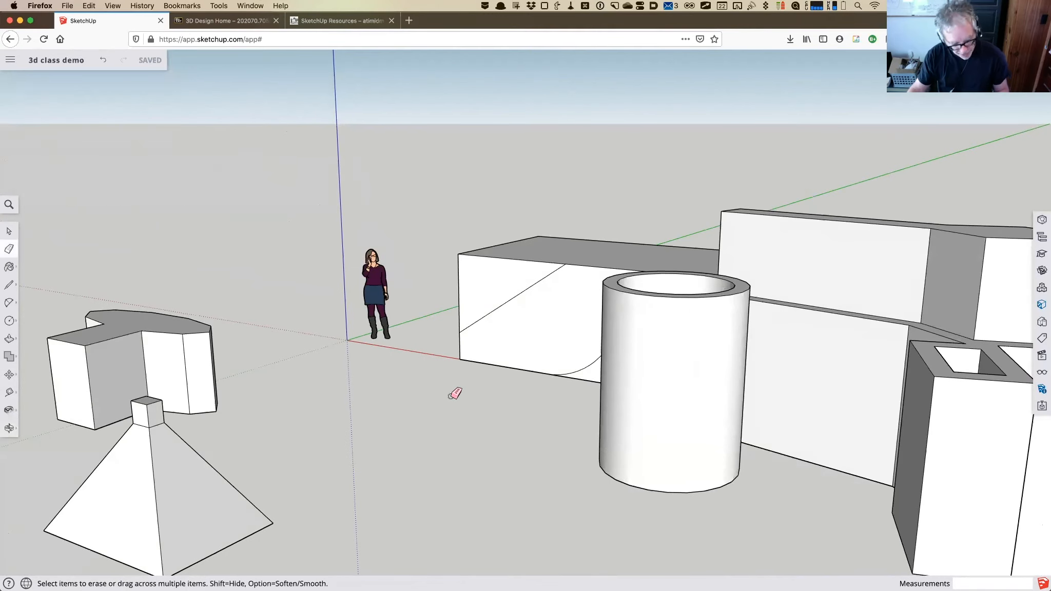
{"action": "key", "text": "o"}
{"action": "mouse_move", "coordinate": [427, 394]}
{"action": "left_mouse_down"}
{"action": "mouse_move", "coordinate": [636, 458]}
{"action": "mouse_move", "coordinate": [570, 467]}
{"action": "left_mouse_up"}
{"action": "scroll", "coordinate": [475, 453], "scroll_direction": "down", "scroll_amount": 3}
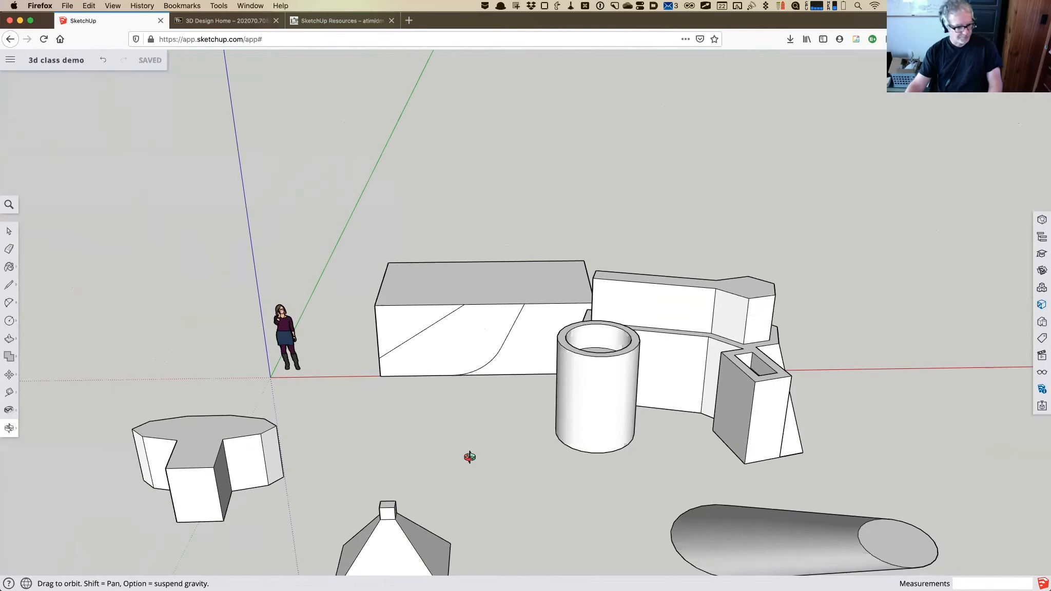
Slide the view with the Pan tool until all the solids and the human figure are in frame.
{"action": "left_click", "coordinate": [9, 431]}
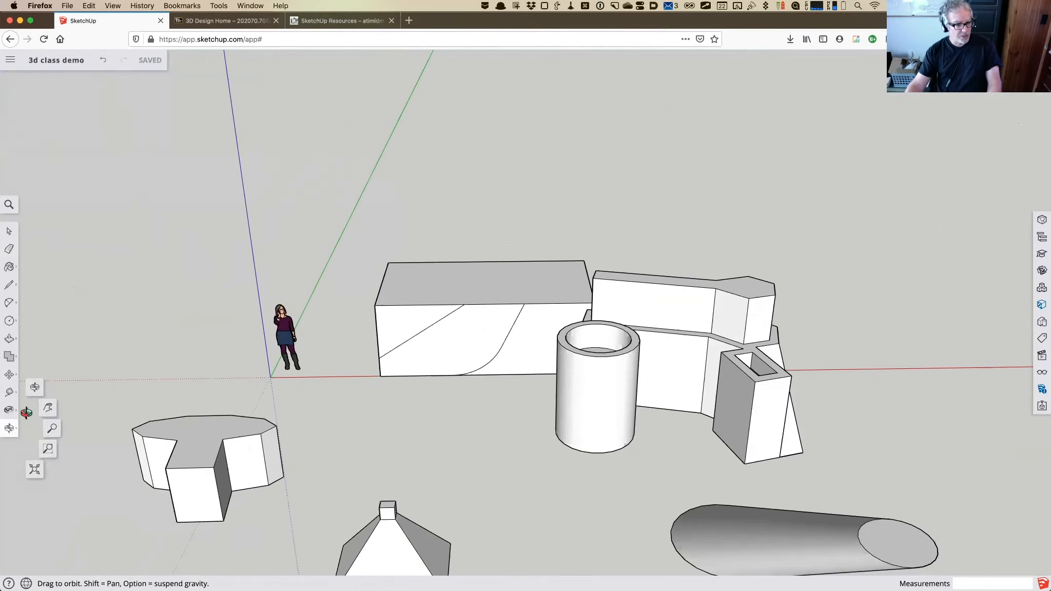
{"action": "left_click", "coordinate": [50, 415]}
{"action": "left_click_drag", "start_coordinate": [858, 486], "coordinate": [1020, 345]}
{"action": "left_click_drag", "start_coordinate": [750, 578], "coordinate": [693, 326]}
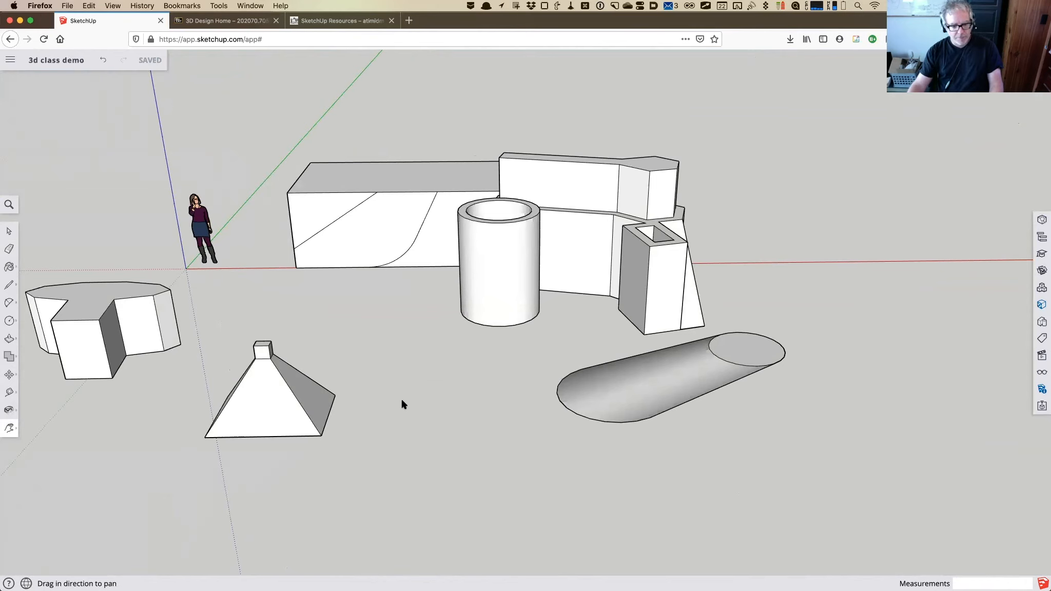
{"action": "left_click_drag", "start_coordinate": [457, 356], "coordinate": [519, 359]}
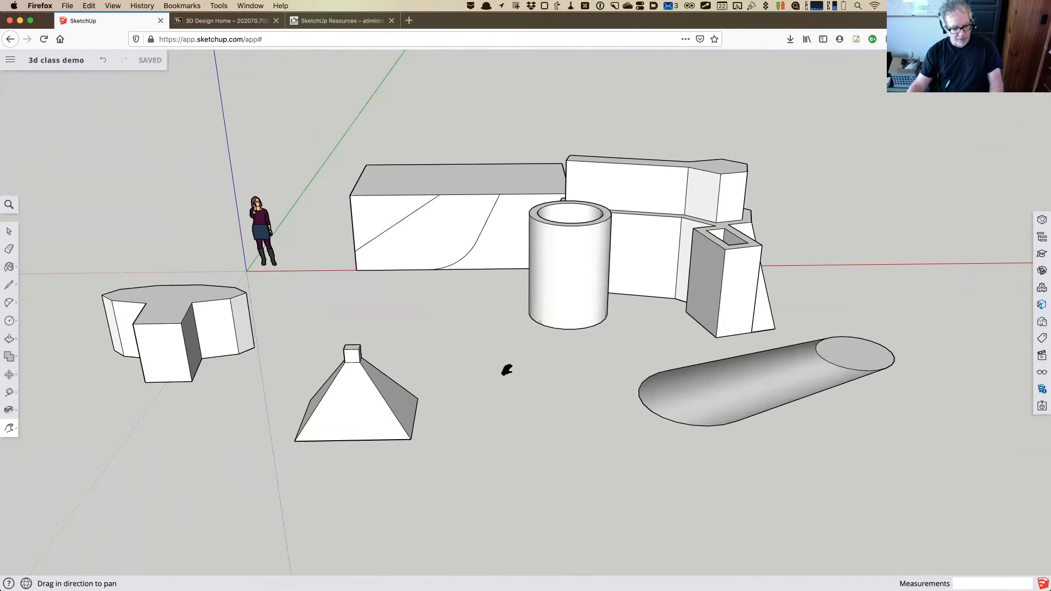
Circle the model with Orbit to view the large box and its neighbouring solids from behind.
{"action": "key", "text": "o"}
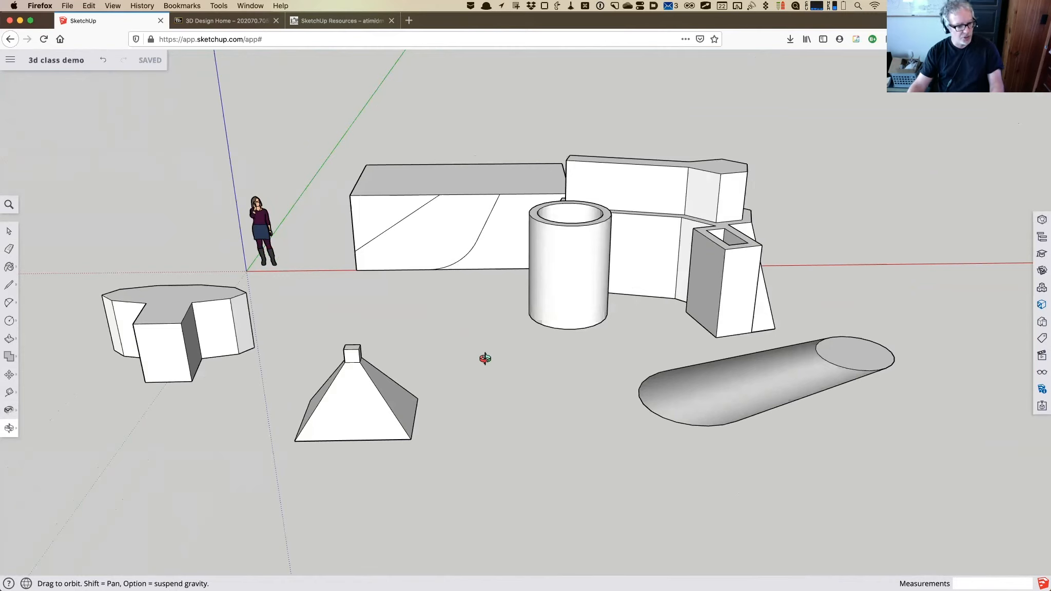
{"action": "mouse_move", "coordinate": [570, 347]}
{"action": "left_mouse_down"}
{"action": "mouse_move", "coordinate": [539, 356]}
{"action": "mouse_move", "coordinate": [570, 335]}
{"action": "mouse_move", "coordinate": [568, 355]}
{"action": "left_mouse_up"}
{"action": "left_click_drag", "start_coordinate": [286, 417], "coordinate": [500, 347]}
{"action": "left_click_drag", "start_coordinate": [631, 336], "coordinate": [264, 363], "text": "shift"}
{"action": "left_click_drag", "start_coordinate": [457, 399], "coordinate": [518, 339]}
{"action": "left_click_drag", "start_coordinate": [538, 394], "coordinate": [284, 357]}
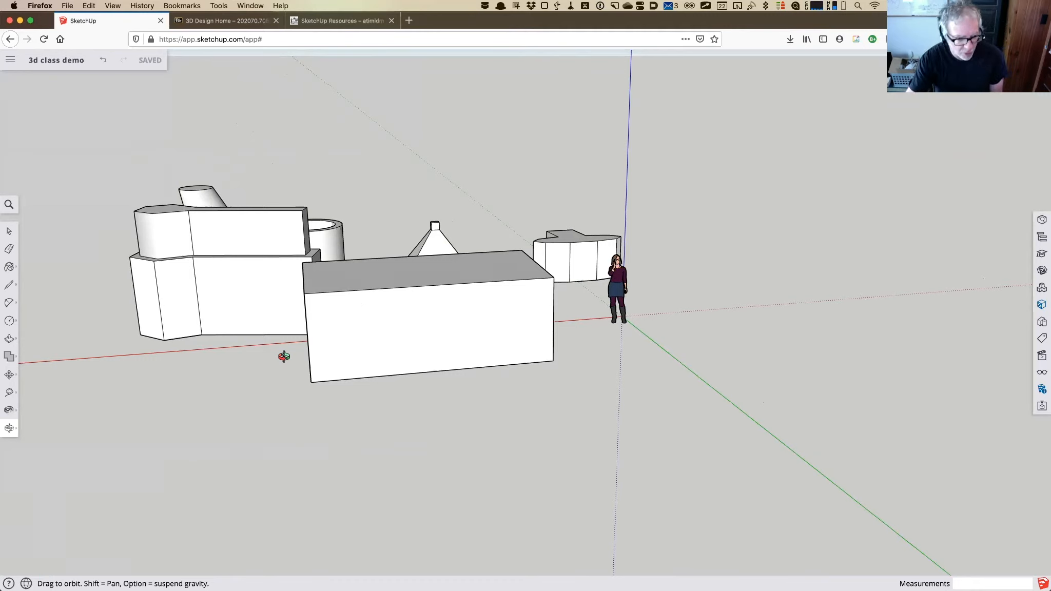
Search the SketchUp commands for "hand" and "orbit" to look up the shortcuts for Pan and Orbit.
{"action": "left_click", "coordinate": [10, 206]}
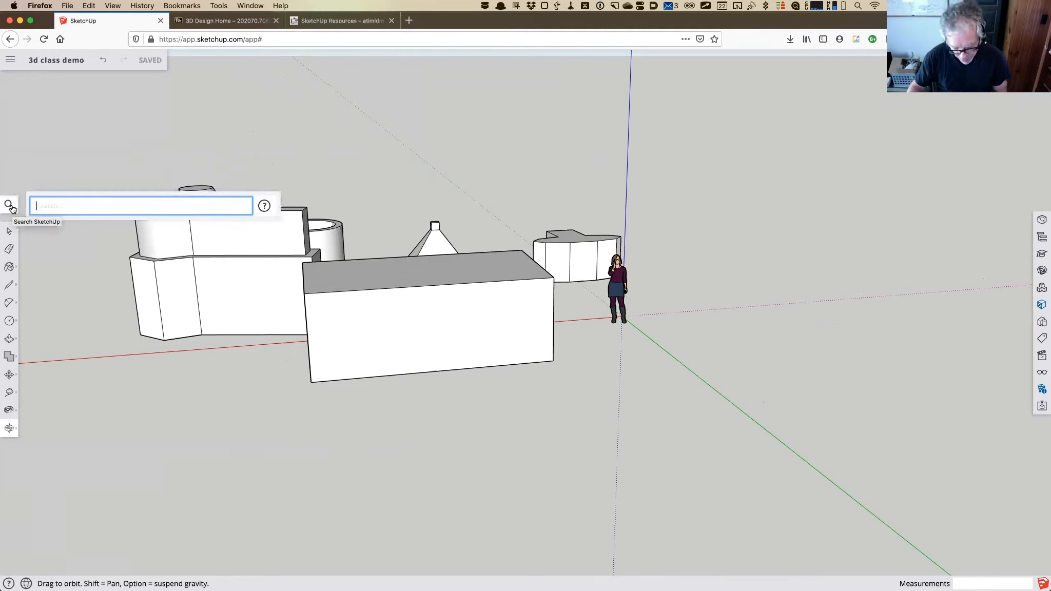
{"action": "type", "text": "hand"}
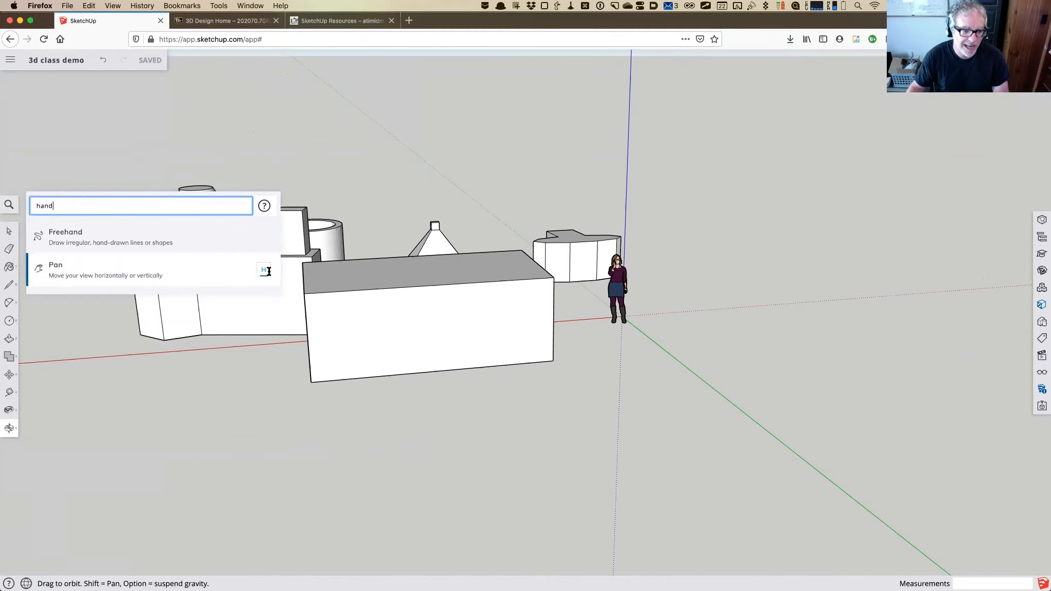
{"action": "left_click_drag", "start_coordinate": [54, 205], "coordinate": [21, 203]}
{"action": "type", "text": "or"}
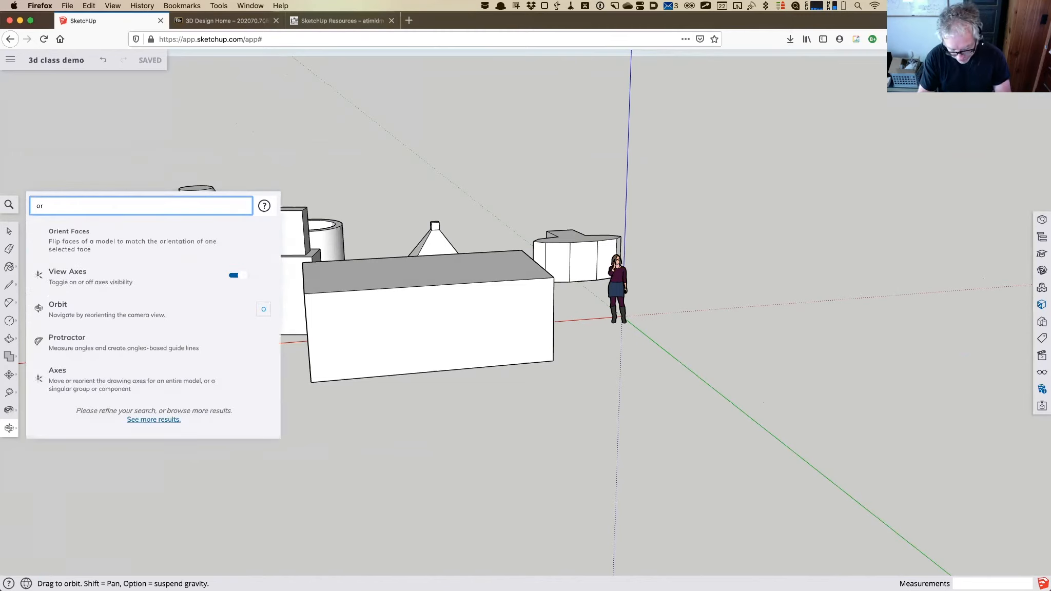
{"action": "type", "text": "bit"}
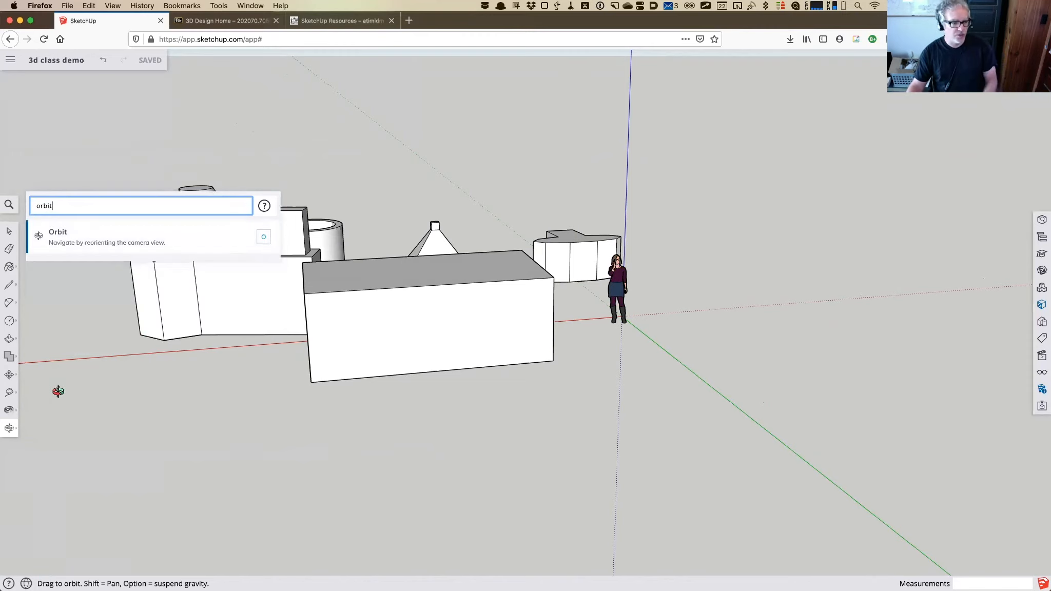
{"action": "left_click", "coordinate": [270, 157]}
Orbit around to view the large box's end face with the drawn line, and return to the Select tool.
{"action": "left_click_drag", "start_coordinate": [233, 359], "coordinate": [252, 476]}
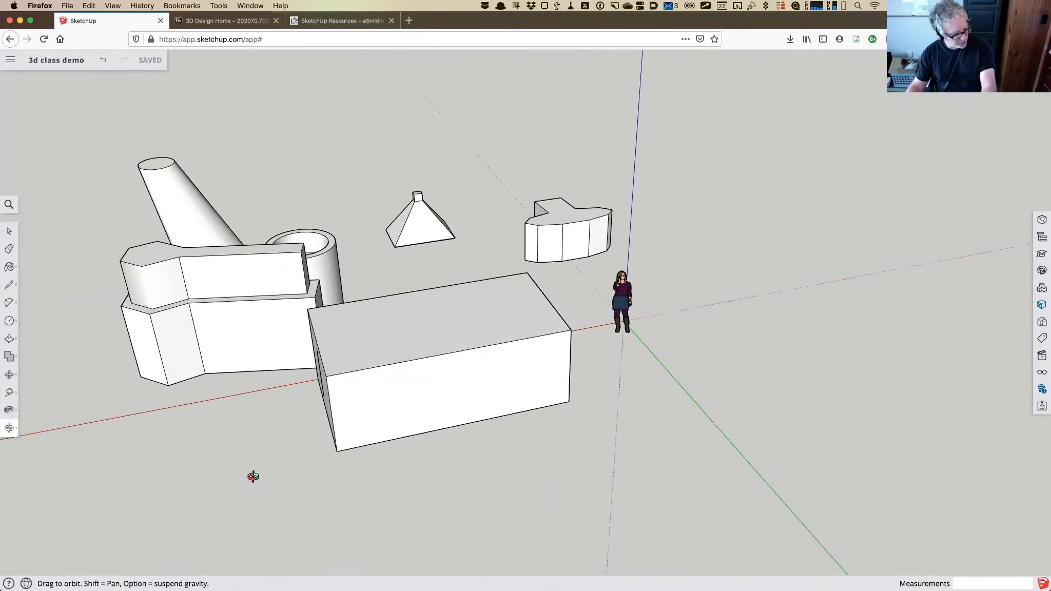
{"action": "left_click_drag", "start_coordinate": [282, 469], "coordinate": [511, 437]}
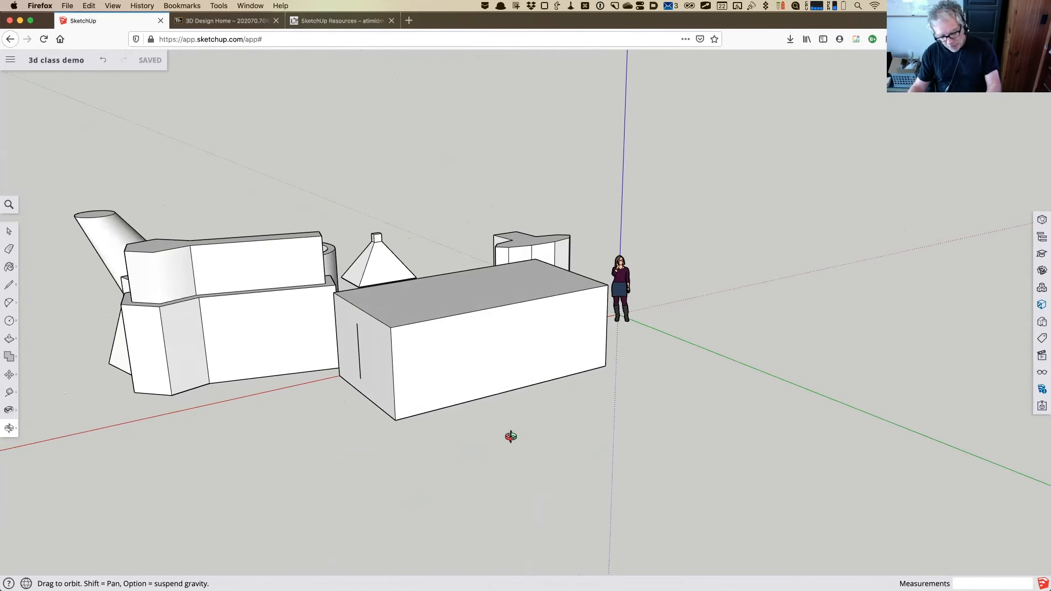
{"action": "key", "text": "space"}
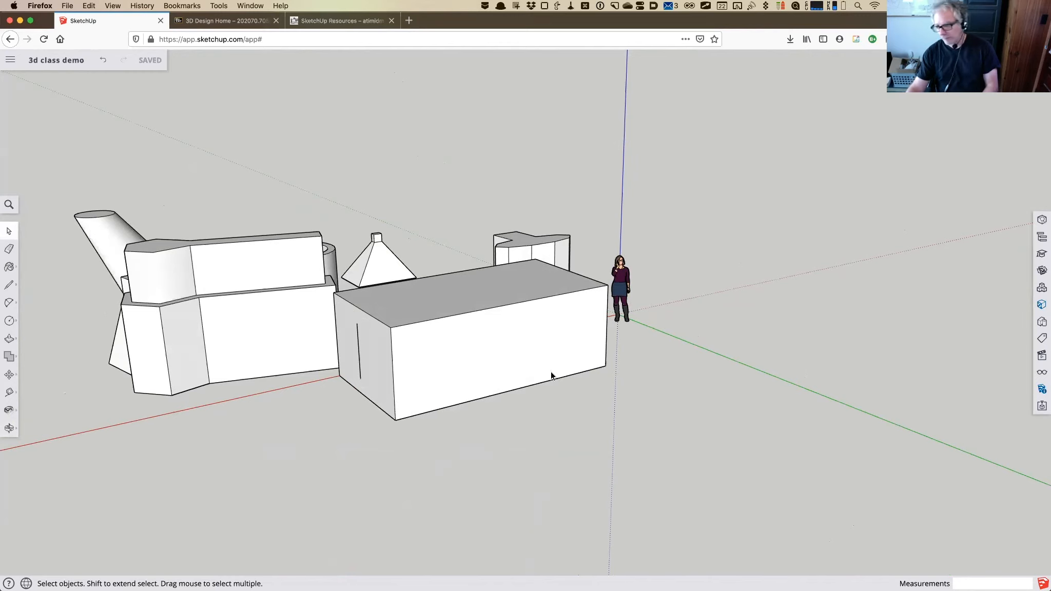
{"action": "middle_click_drag", "start_coordinate": [538, 373], "coordinate": [515, 367]}
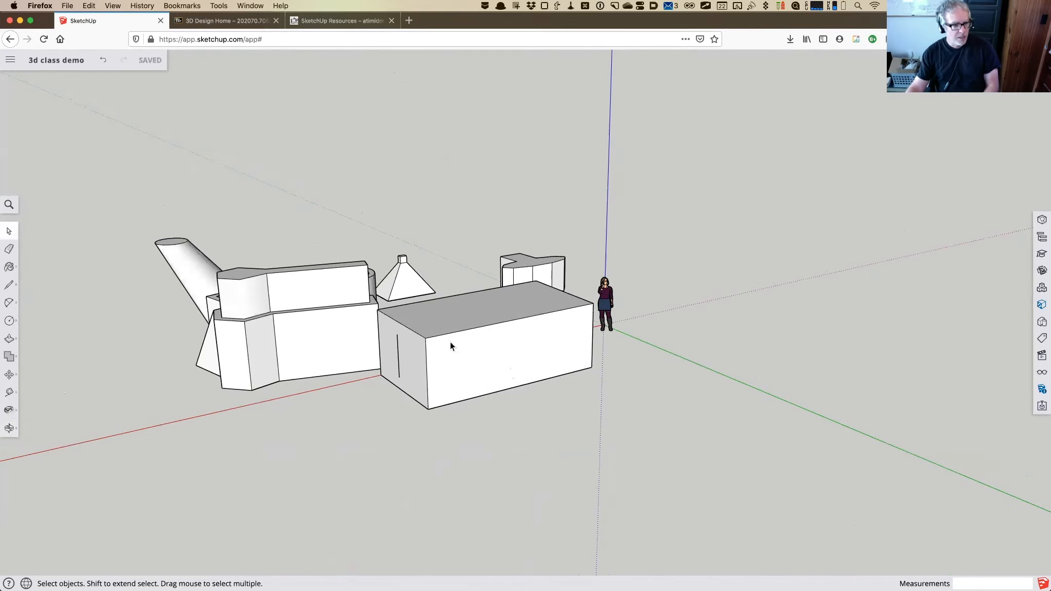
Zoom in and out on the solids with the Zoom tool and adjust the field of view to about 27.5 degrees.
{"action": "left_click", "coordinate": [9, 428]}
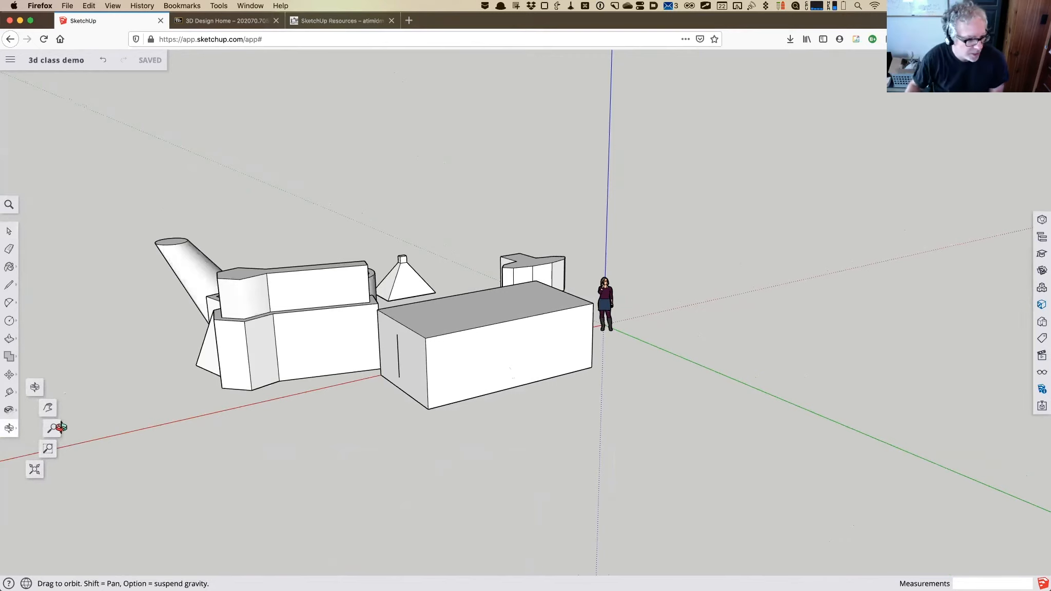
{"action": "key", "text": "space"}
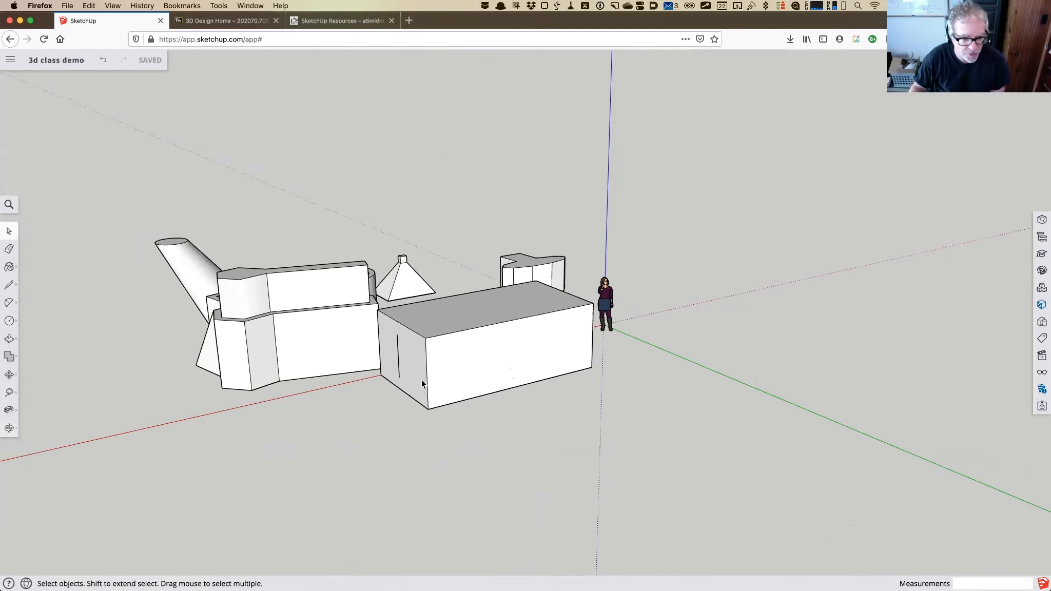
{"action": "left_click", "coordinate": [9, 428]}
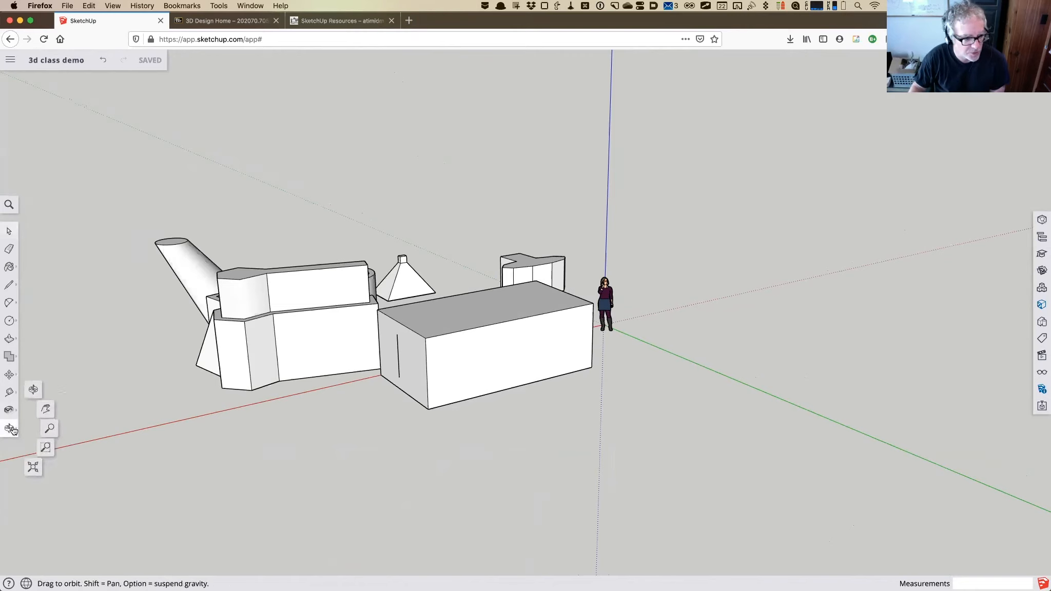
{"action": "left_click", "coordinate": [52, 429]}
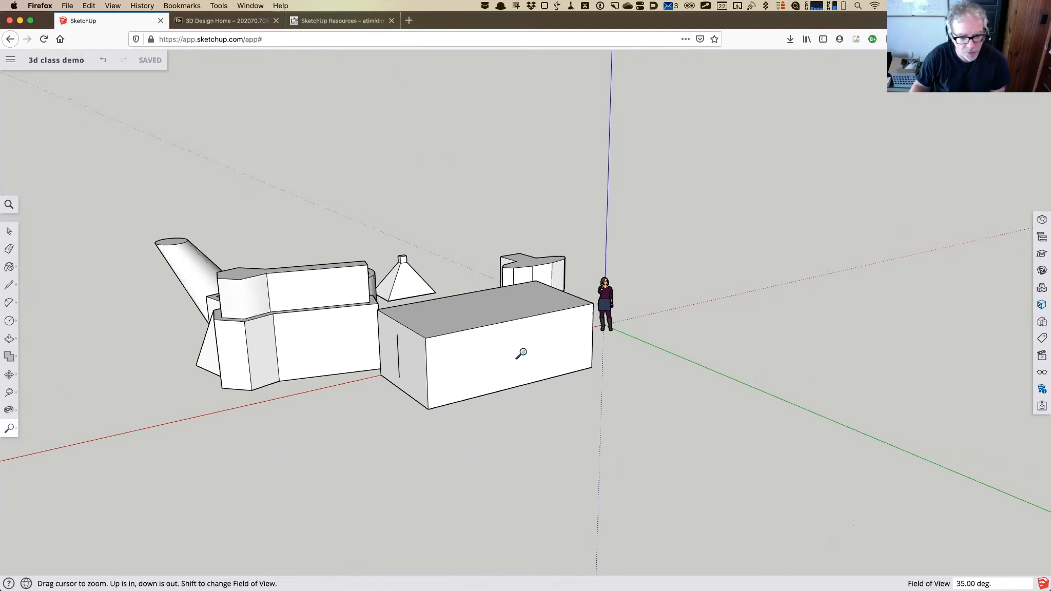
{"action": "left_click_drag", "start_coordinate": [573, 411], "coordinate": [525, 545]}
{"action": "left_click_drag", "start_coordinate": [198, 289], "coordinate": [331, 192]}
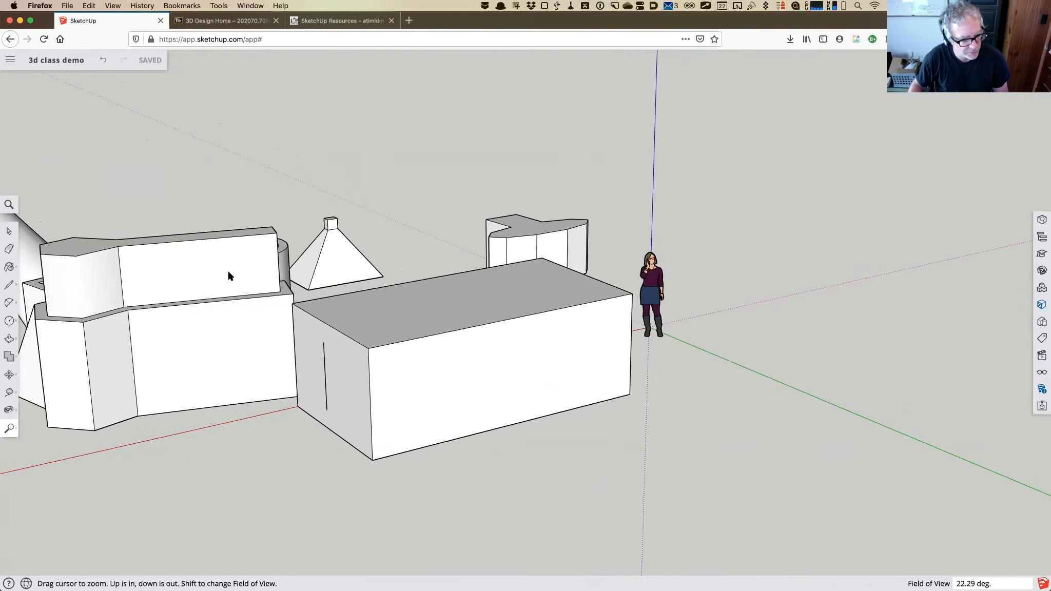
{"action": "left_click_drag", "start_coordinate": [227, 273], "coordinate": [308, 443]}
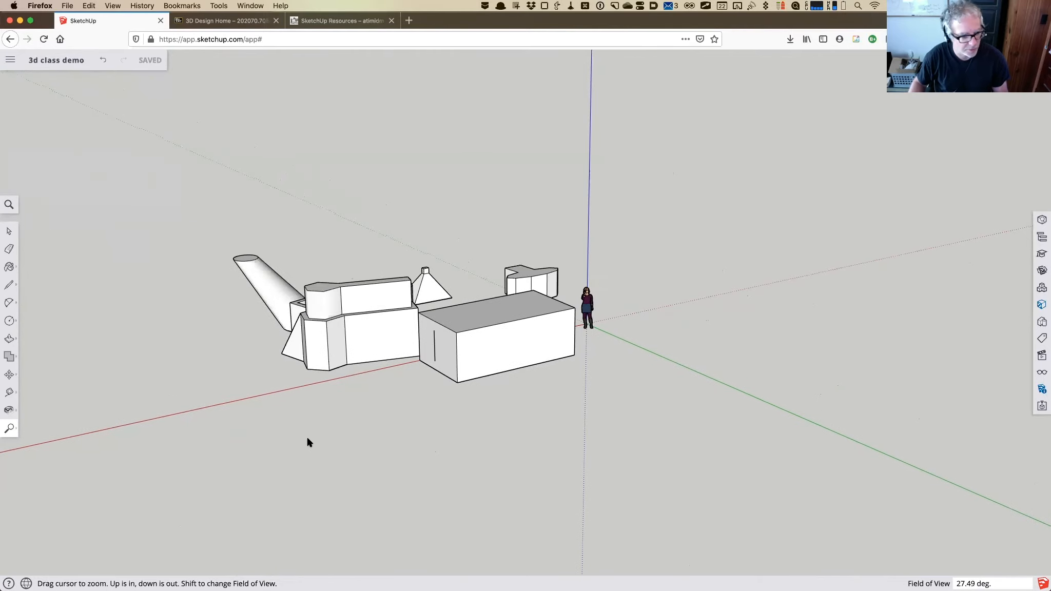
{"action": "left_click_drag", "start_coordinate": [514, 311], "coordinate": [494, 373]}
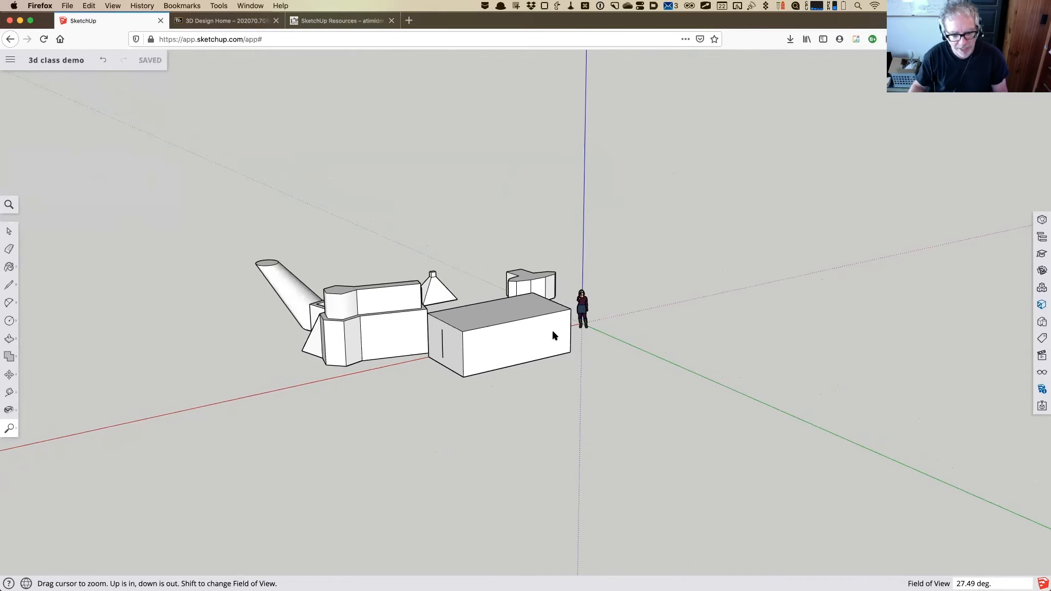
{"action": "key", "text": "space"}
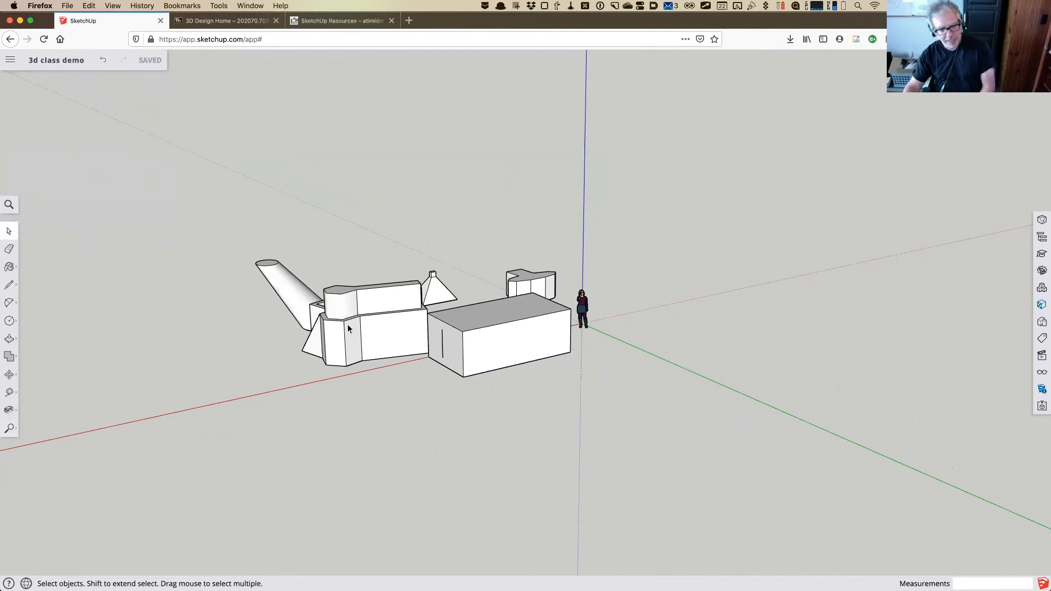
Inspect the notched solid and the pyramid close up in turn while keeping the Select tool active.
{"action": "scroll", "coordinate": [543, 279], "scroll_direction": "up", "scroll_amount": 10}
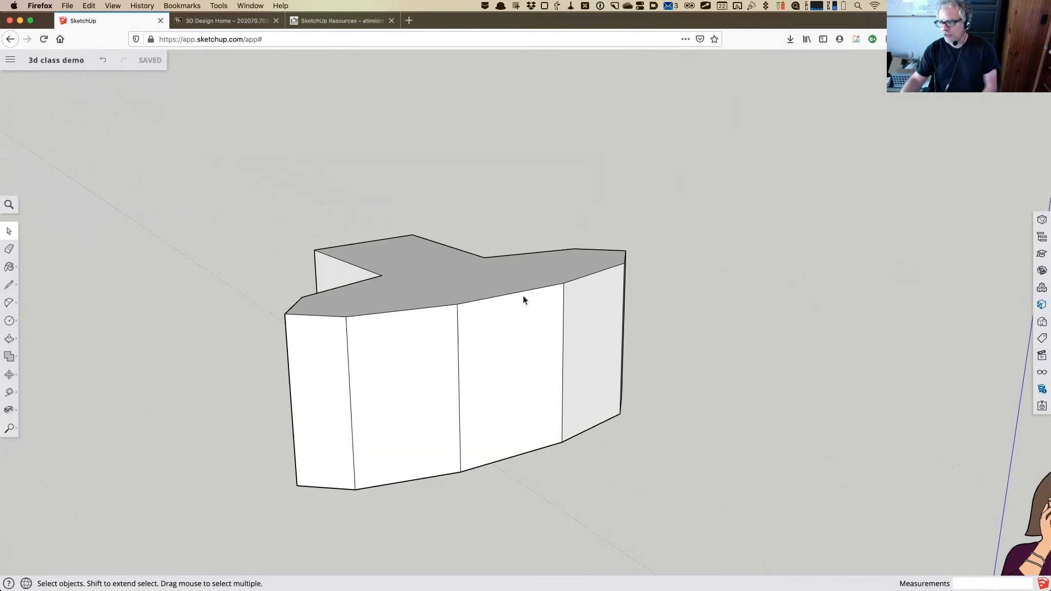
{"action": "scroll", "coordinate": [524, 296], "scroll_direction": "down", "scroll_amount": 10}
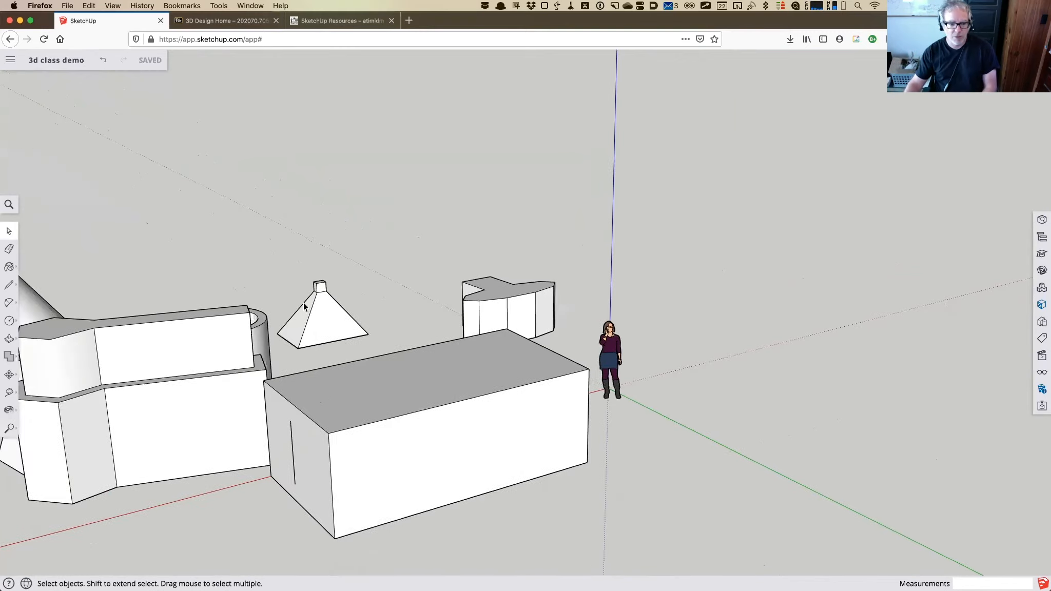
{"action": "scroll", "coordinate": [304, 308], "scroll_direction": "up", "scroll_amount": 10}
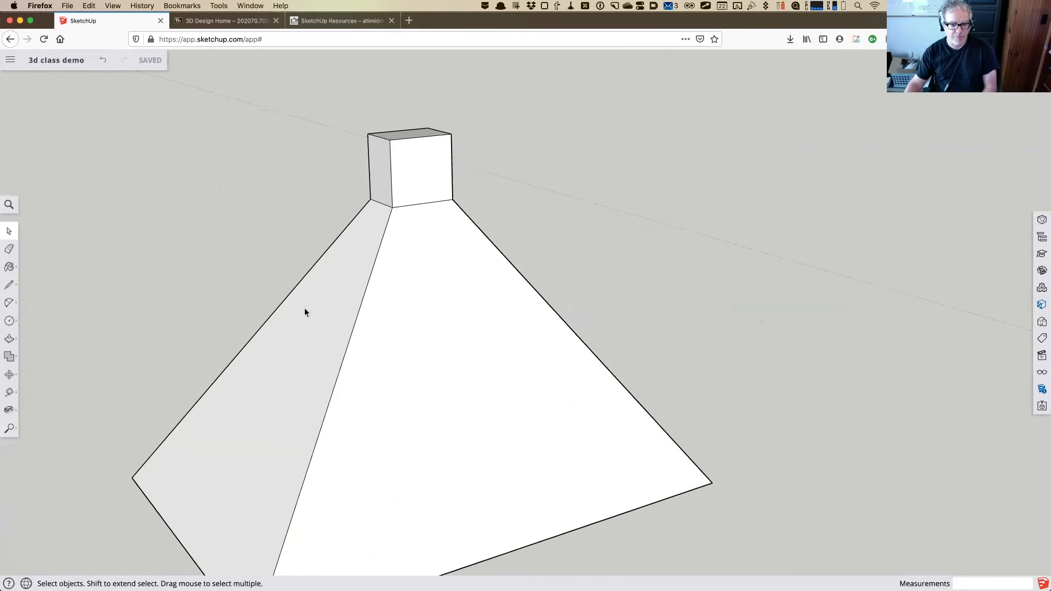
{"action": "scroll", "coordinate": [305, 308], "scroll_direction": "down", "scroll_amount": 10}
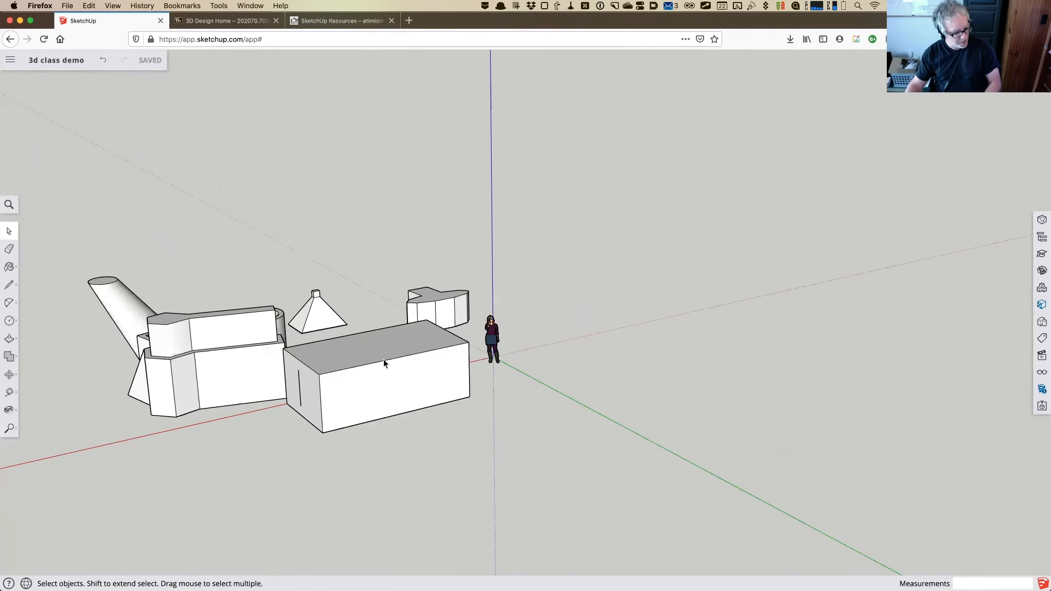
Swing the view to the opposite side of the model and inspect the slanted cylinder close up.
{"action": "middle_click_drag", "start_coordinate": [649, 360], "coordinate": [571, 168]}
{"action": "scroll", "coordinate": [571, 168], "scroll_direction": "up", "scroll_amount": 6}
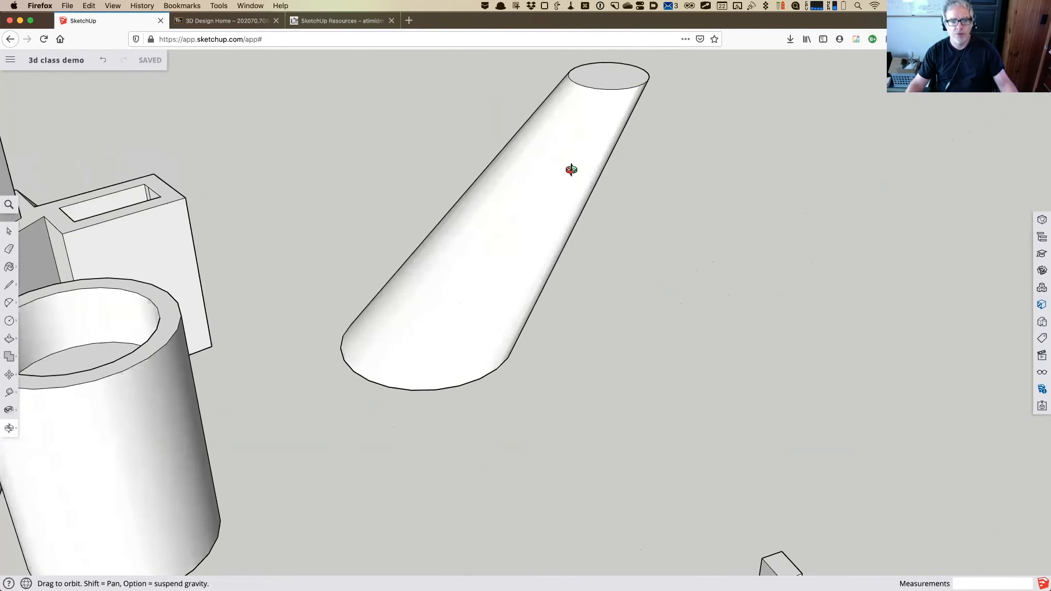
{"action": "middle_click_drag", "start_coordinate": [570, 227], "coordinate": [616, 318], "text": "shift"}
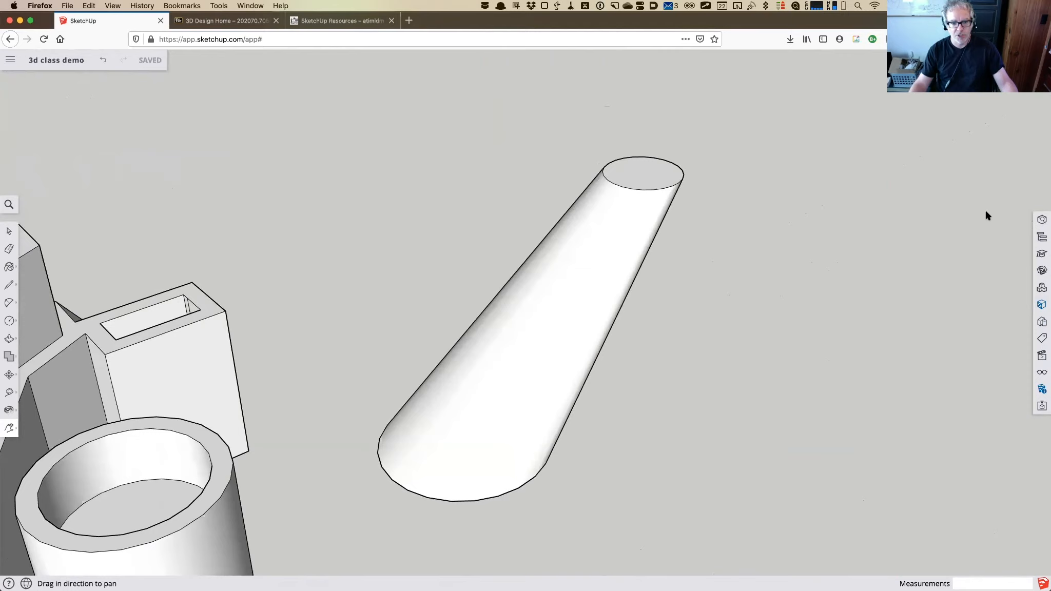
{"action": "scroll", "coordinate": [839, 290], "scroll_direction": "down", "scroll_amount": 5}
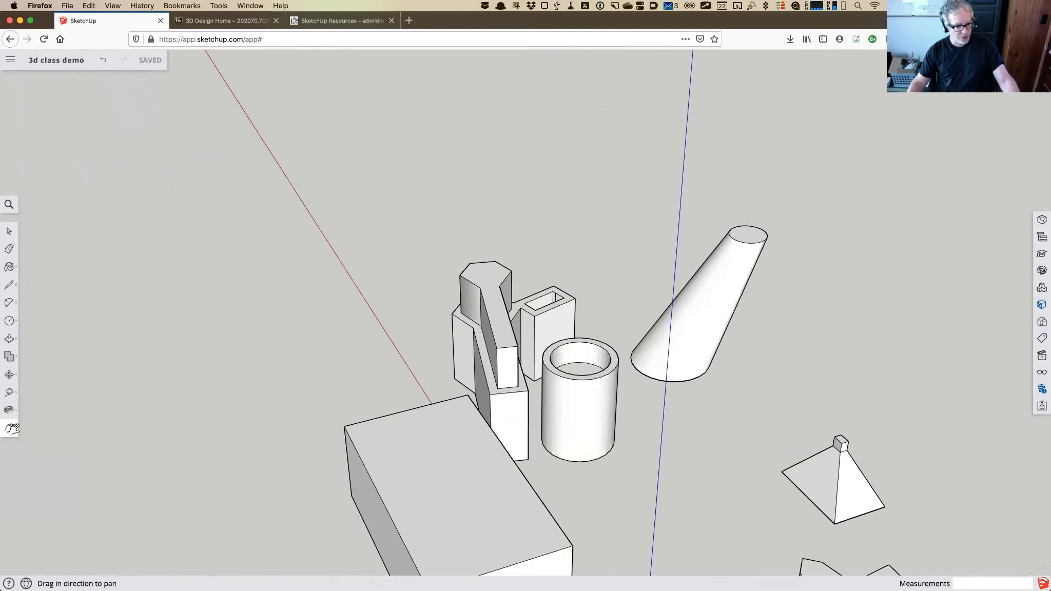
Select the large box's top face and zoom through it to view the box's interior.
{"action": "left_click", "coordinate": [13, 435]}
{"action": "left_click", "coordinate": [34, 387]}
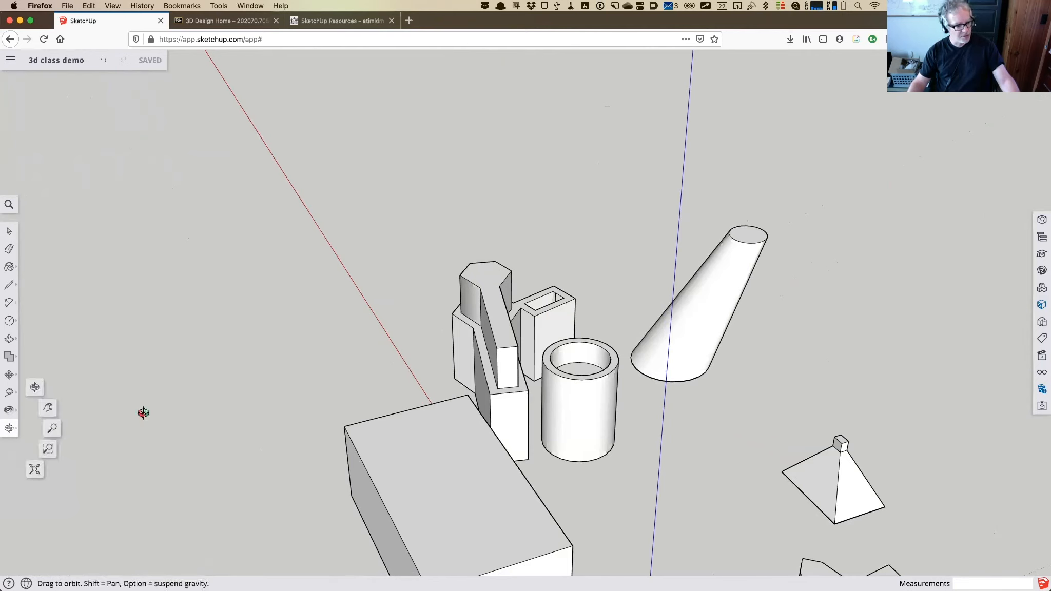
{"action": "left_click", "coordinate": [9, 231]}
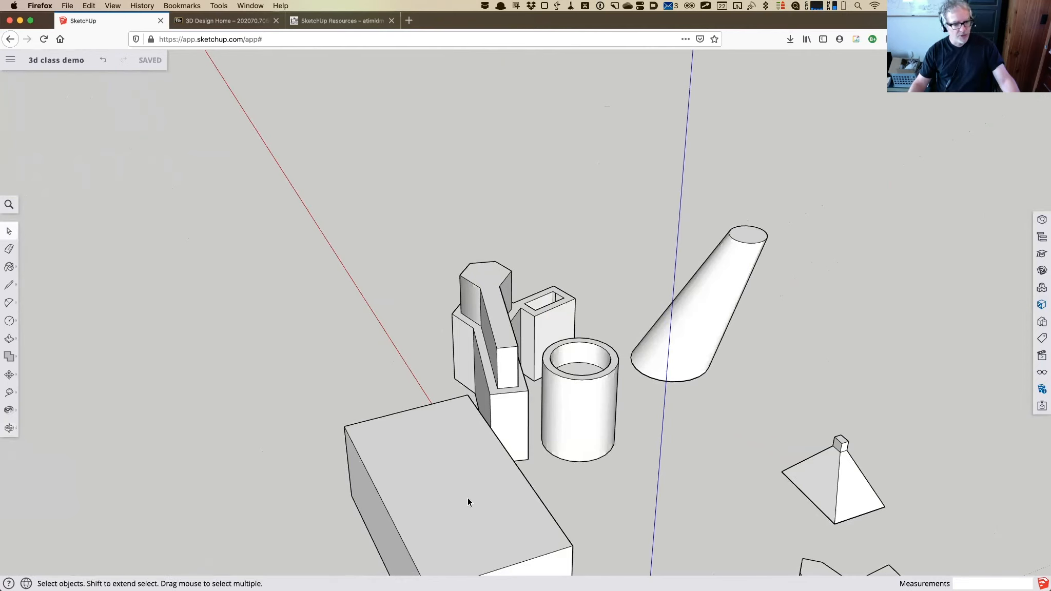
{"action": "left_click", "coordinate": [461, 496]}
{"action": "scroll", "coordinate": [459, 496], "scroll_direction": "up", "scroll_amount": 5}
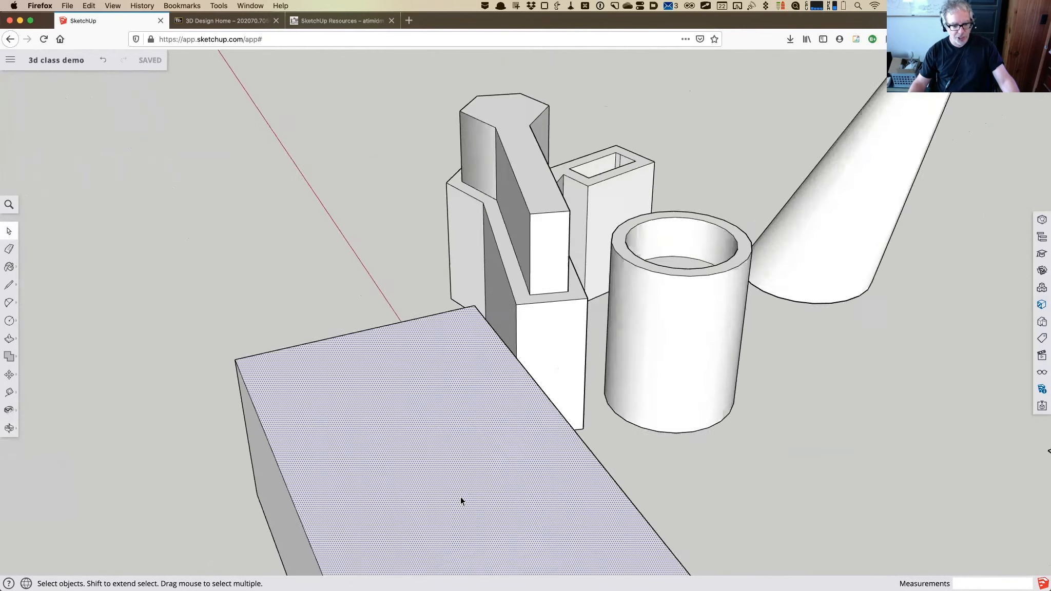
{"action": "scroll", "coordinate": [461, 497], "scroll_direction": "up", "scroll_amount": 6}
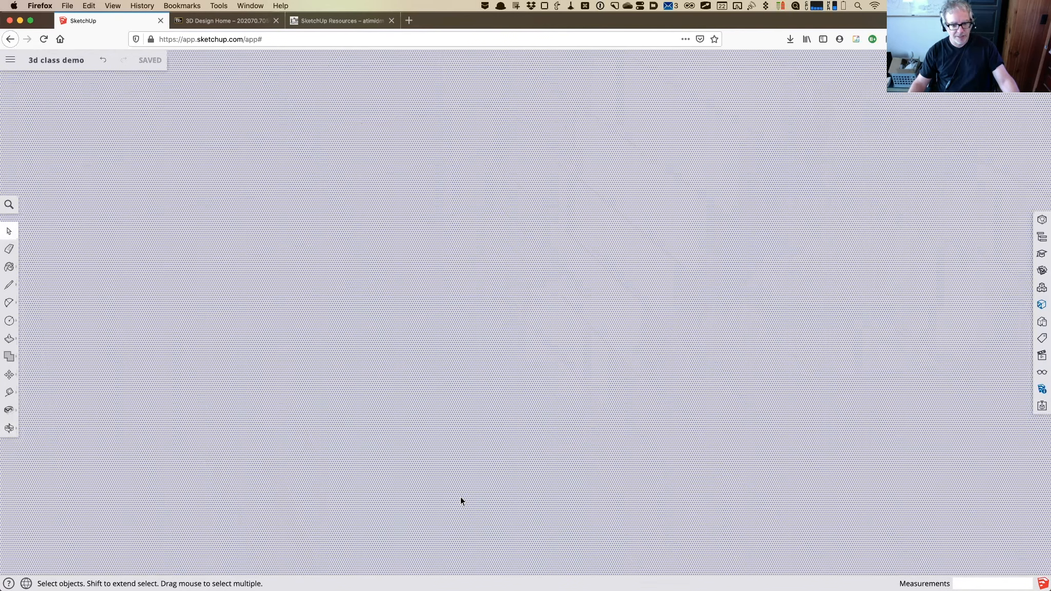
{"action": "scroll", "coordinate": [461, 497], "scroll_direction": "up", "scroll_amount": 5}
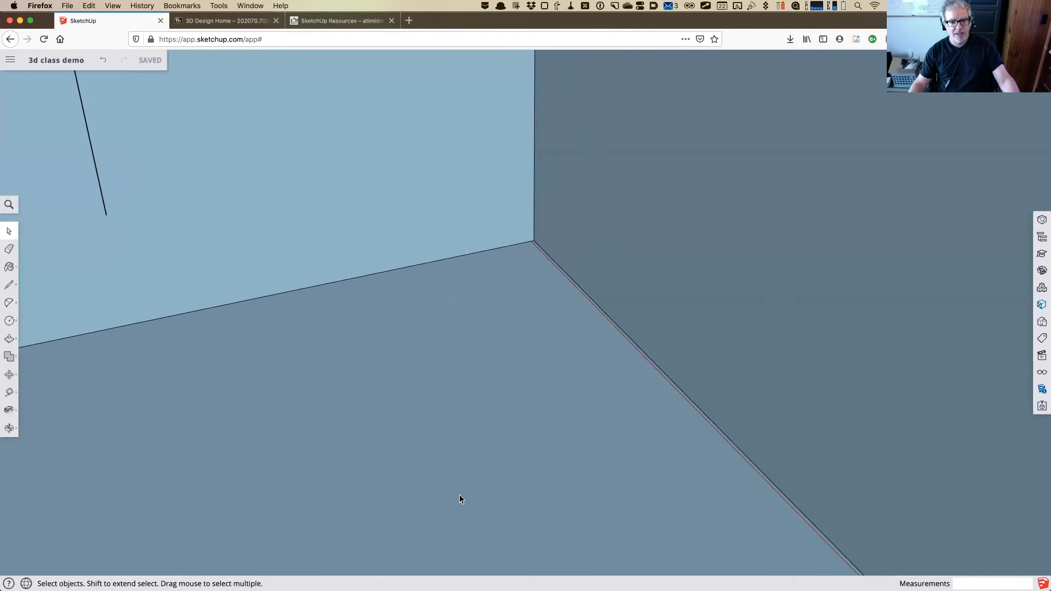
Select the face inside the large box and zoom to the extents of the whole model.
{"action": "left_click", "coordinate": [556, 456]}
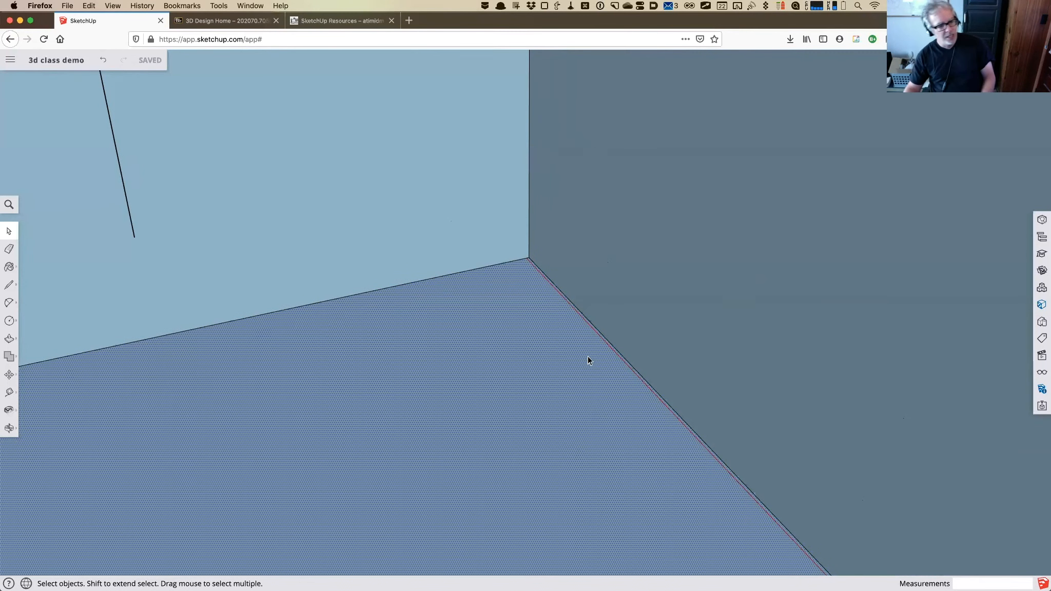
{"action": "left_click", "coordinate": [10, 428]}
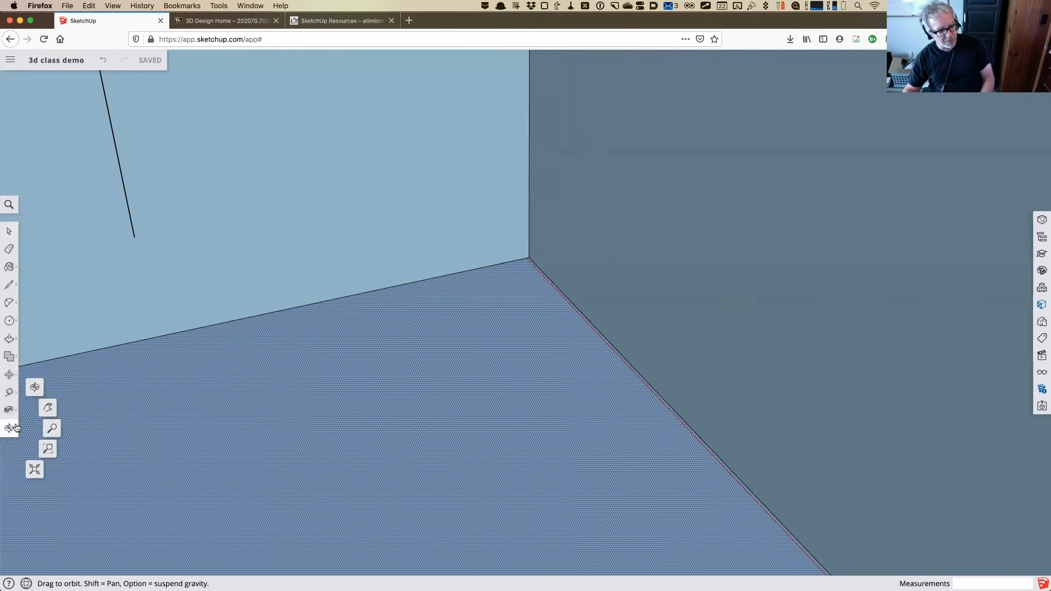
{"action": "left_click", "coordinate": [35, 470]}
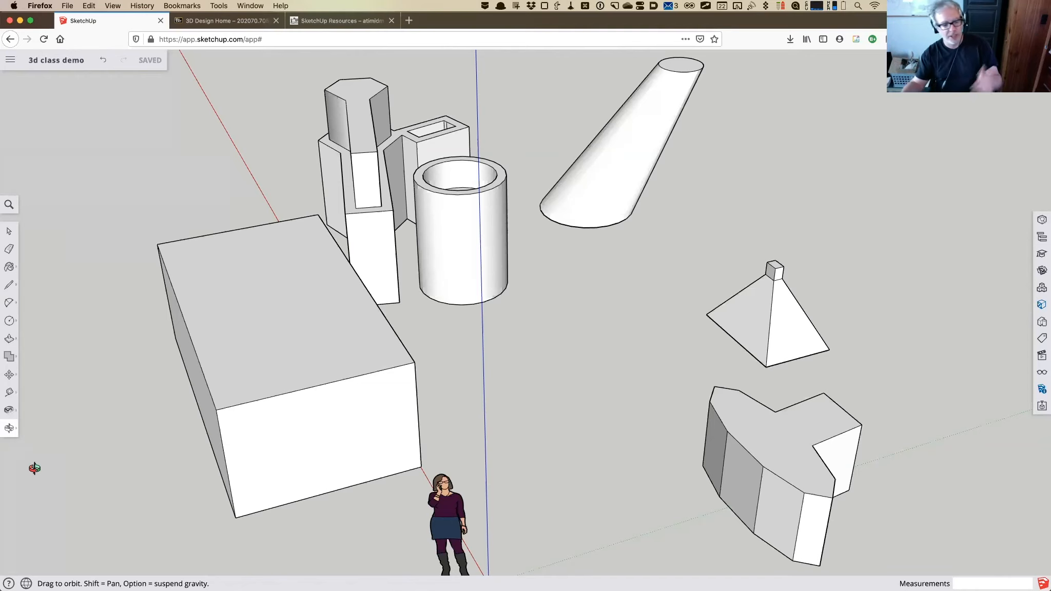
Zoom to a window around the pyramid, return to the Select tool and zoom back out to all solids.
{"action": "left_click", "coordinate": [9, 430]}
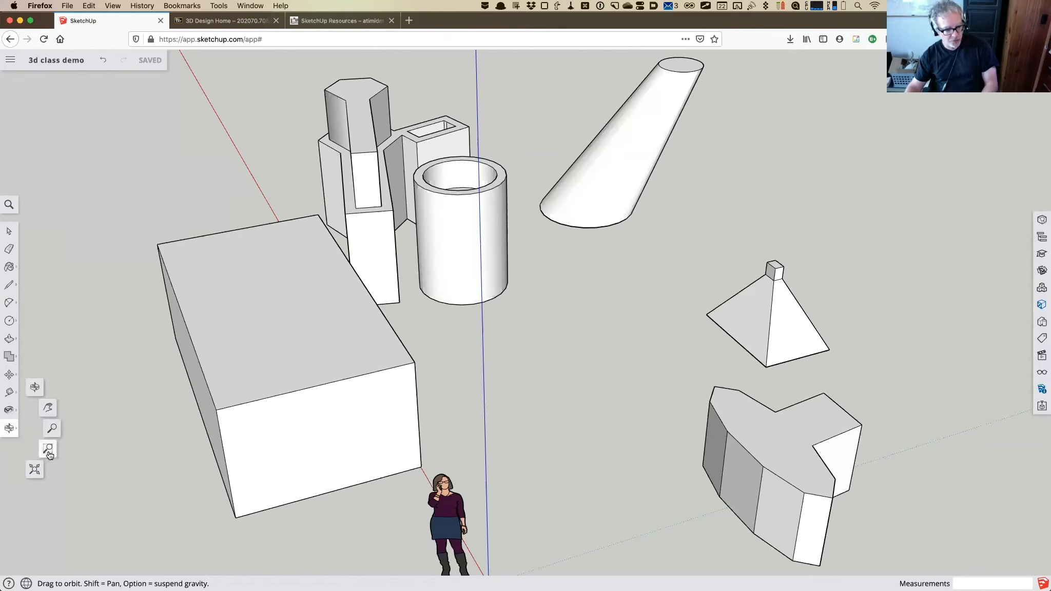
{"action": "left_click", "coordinate": [48, 450]}
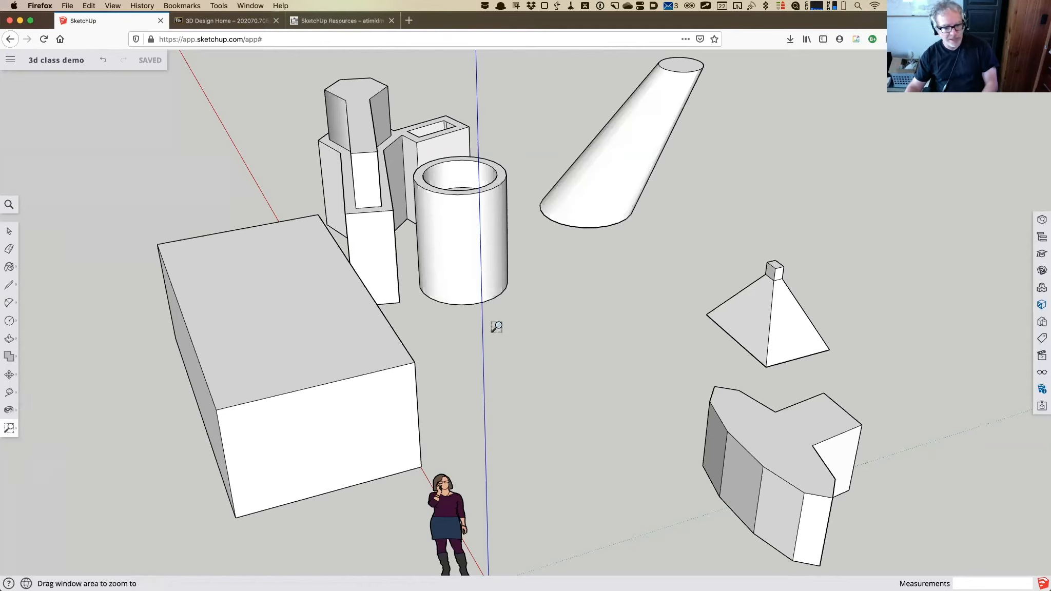
{"action": "left_click_drag", "start_coordinate": [668, 242], "coordinate": [898, 387]}
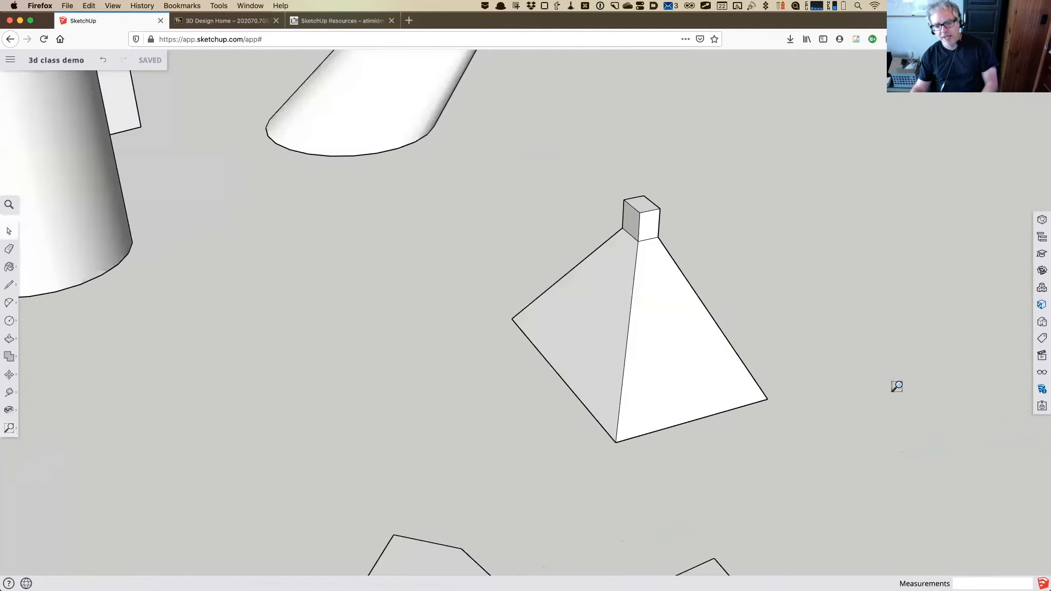
{"action": "key", "text": "space"}
{"action": "scroll", "coordinate": [643, 392], "scroll_direction": "down", "scroll_amount": 2}
{"action": "scroll", "coordinate": [643, 390], "scroll_direction": "down", "scroll_amount": 5}
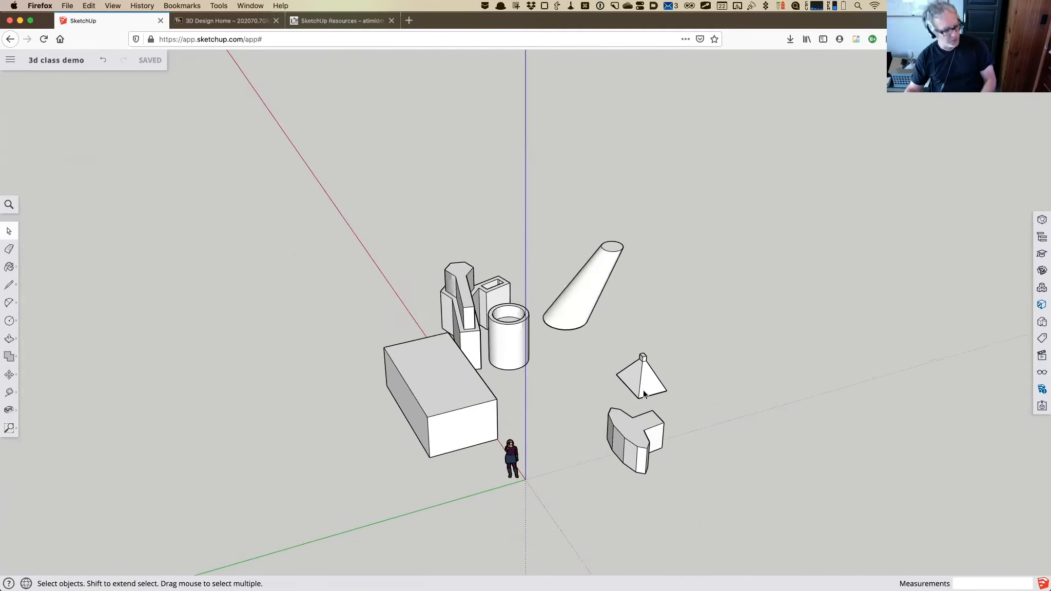
Orbit, pan and zoom around the solids to view them from the opposite side, including the slanted cylinder's underside.
{"action": "middle_click_drag", "start_coordinate": [719, 381], "coordinate": [295, 354]}
{"action": "key", "text": "h"}
{"action": "left_click_drag", "start_coordinate": [404, 364], "coordinate": [477, 348]}
{"action": "scroll", "coordinate": [596, 375], "scroll_direction": "up", "scroll_amount": 4}
{"action": "scroll", "coordinate": [596, 376], "scroll_direction": "up", "scroll_amount": 4}
{"action": "scroll", "coordinate": [596, 375], "scroll_direction": "down", "scroll_amount": 5}
{"action": "key", "text": "o"}
{"action": "left_click_drag", "start_coordinate": [648, 379], "coordinate": [526, 270]}
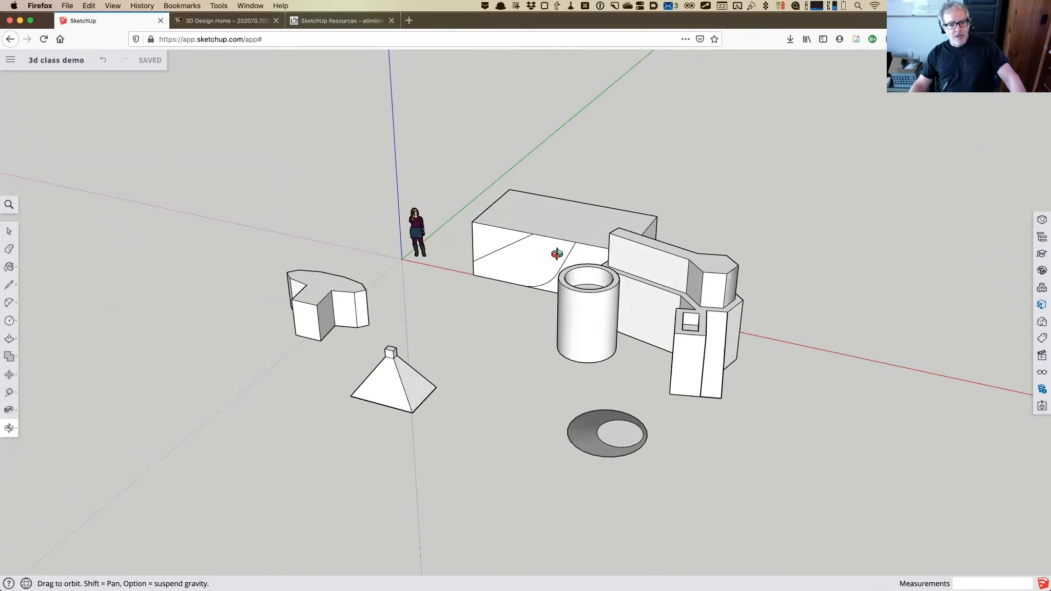
Zoom out until the solids are lost from view, bring them back with Zoom Extents and reactivate the Select tool.
{"action": "scroll", "coordinate": [557, 254], "scroll_direction": "down", "scroll_amount": 10}
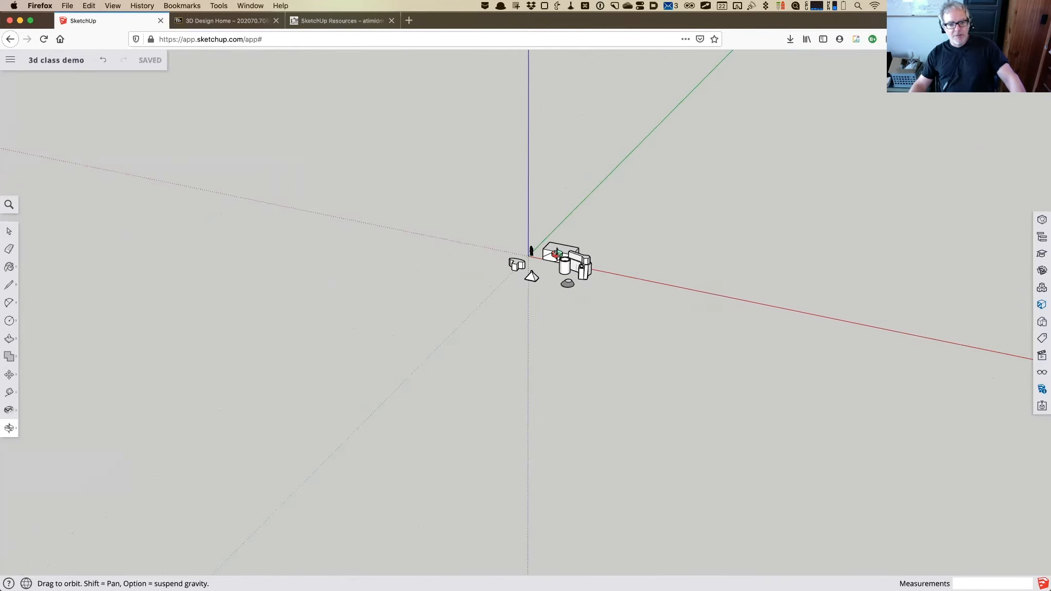
{"action": "scroll", "coordinate": [557, 254], "scroll_direction": "down", "scroll_amount": 8}
{"action": "mouse_move", "coordinate": [552, 173]}
{"action": "left_mouse_down"}
{"action": "mouse_move", "coordinate": [312, 47]}
{"action": "mouse_move", "coordinate": [632, 249]}
{"action": "mouse_move", "coordinate": [598, 214]}
{"action": "mouse_move", "coordinate": [701, 234]}
{"action": "mouse_move", "coordinate": [688, 229]}
{"action": "left_mouse_up"}
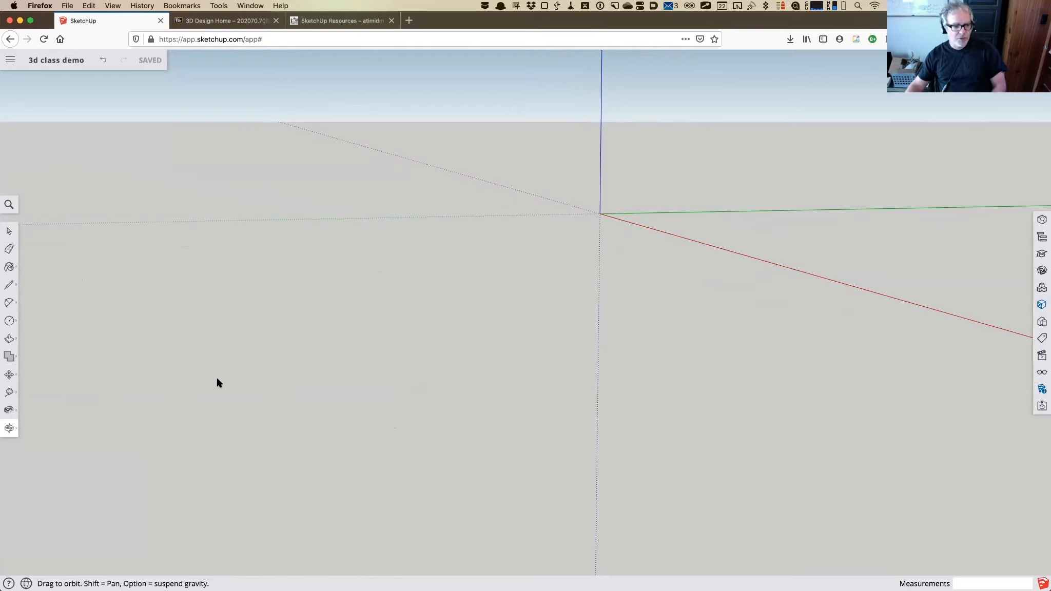
{"action": "left_click", "coordinate": [19, 423]}
{"action": "left_click", "coordinate": [32, 466]}
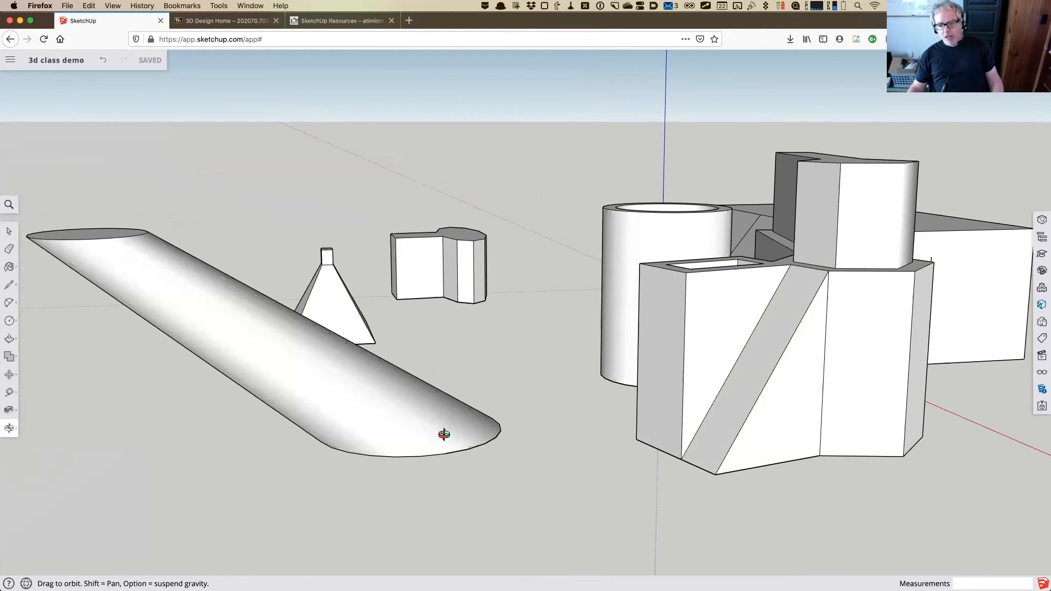
{"action": "scroll", "coordinate": [442, 435], "scroll_direction": "down", "scroll_amount": 4}
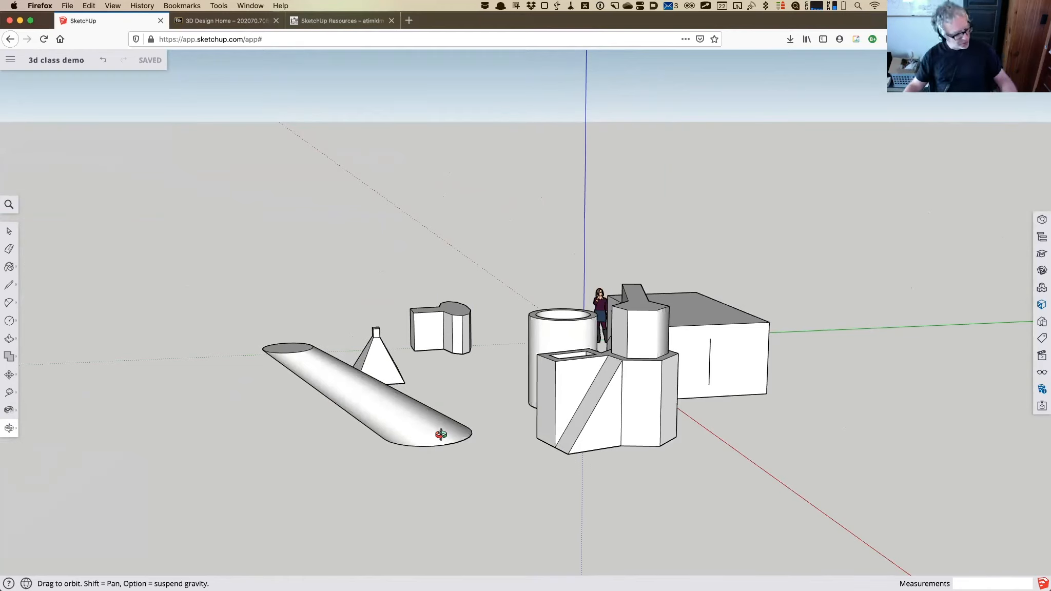
{"action": "key", "text": "space"}
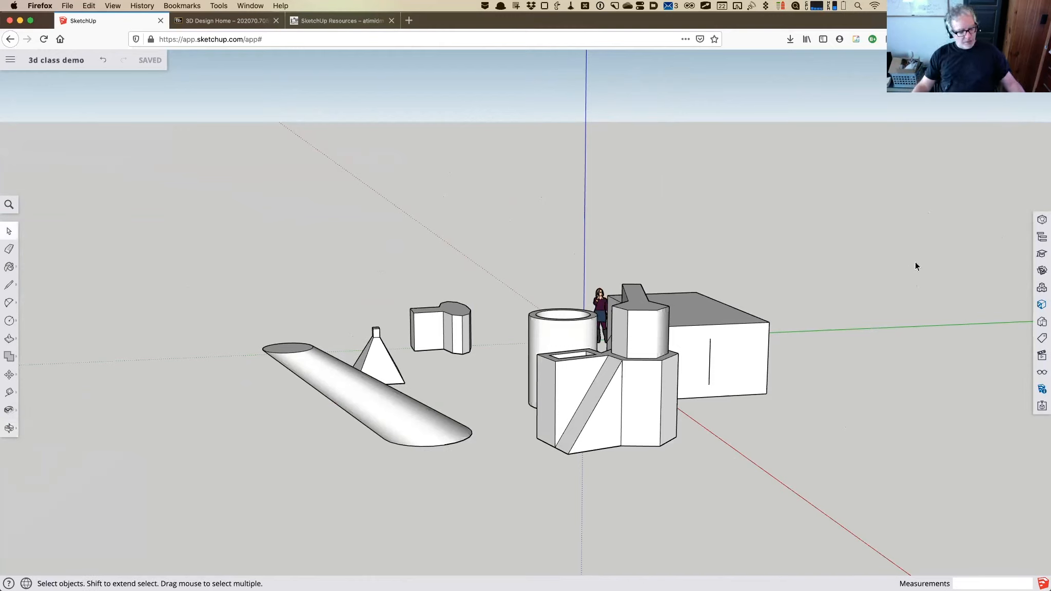
{"action": "key", "text": "F1"}
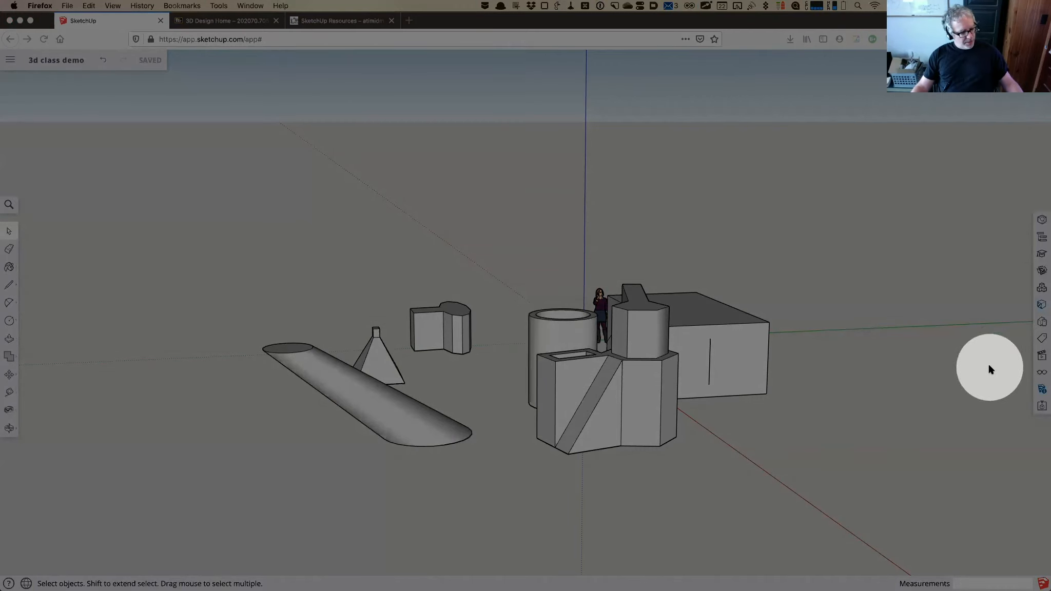
{"action": "key", "text": "F1"}
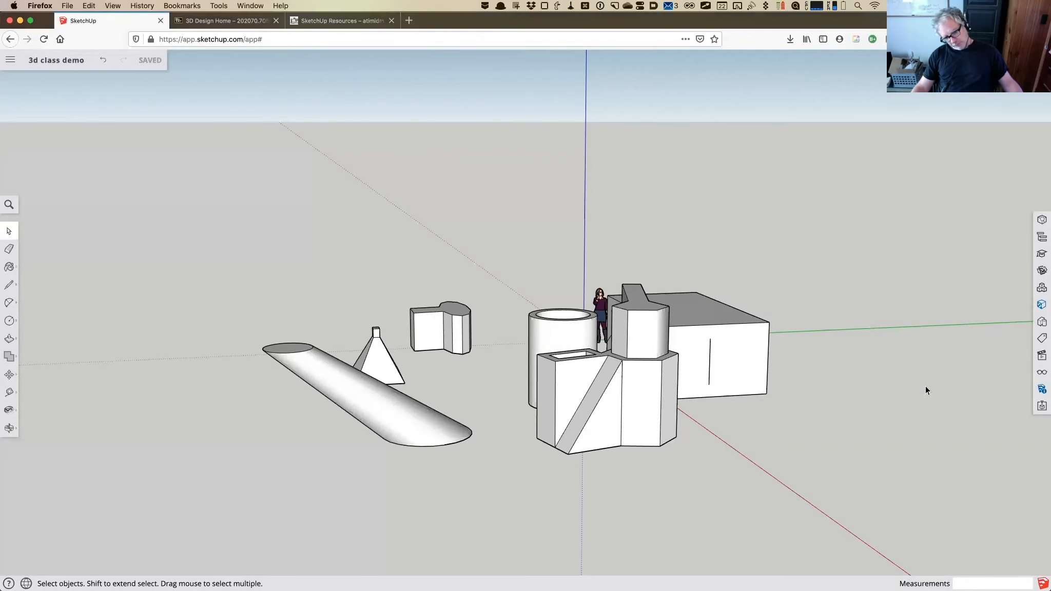
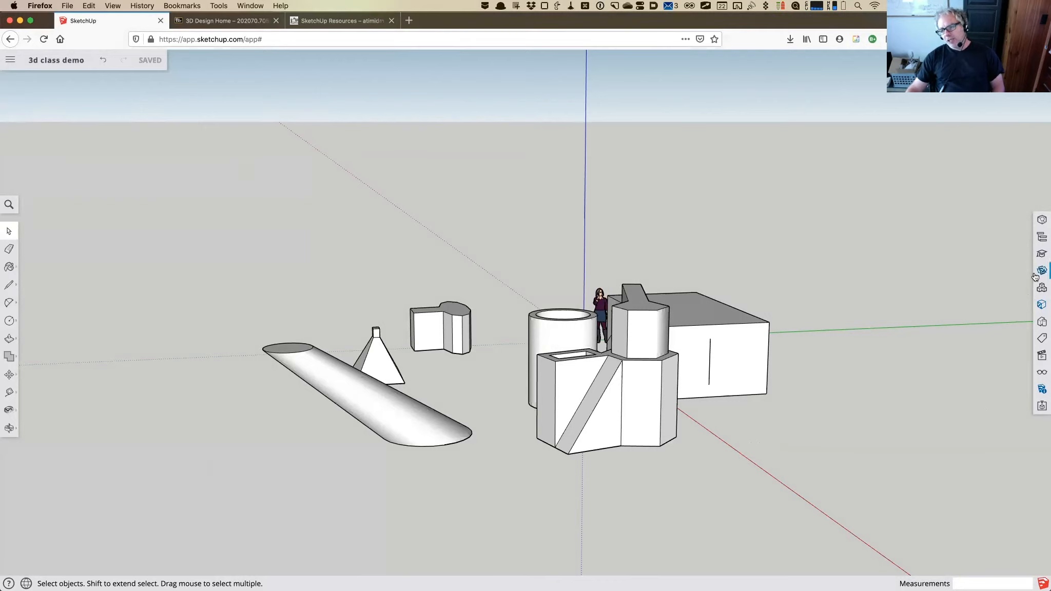
Show the Entity Info and look through the Materials and other information stacked below it.
{"action": "left_click", "coordinate": [1041, 220]}
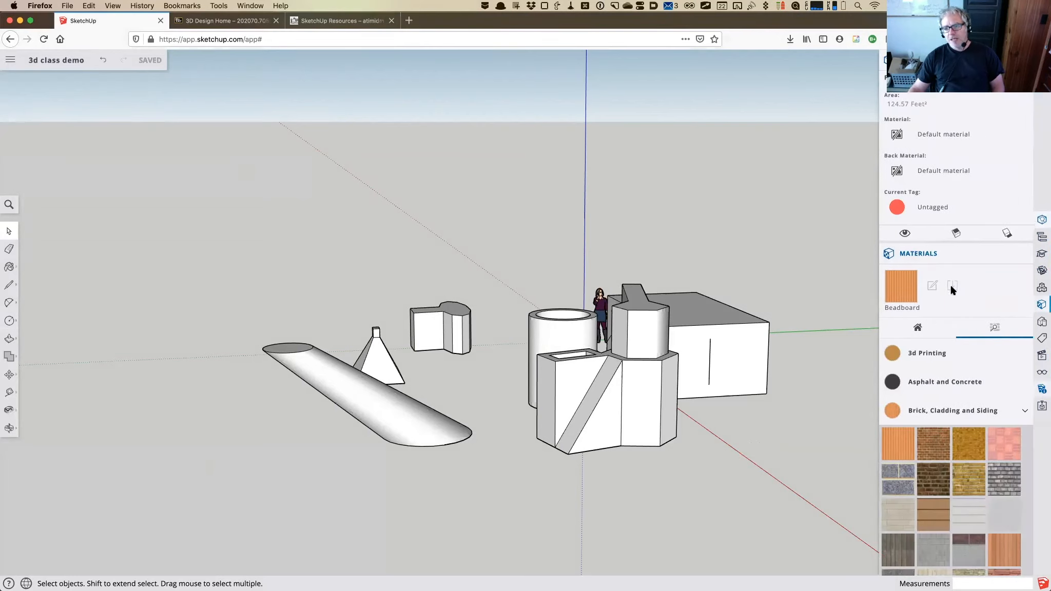
{"action": "scroll", "coordinate": [950, 282], "scroll_direction": "down", "scroll_amount": 5}
{"action": "scroll", "coordinate": [949, 286], "scroll_direction": "down", "scroll_amount": 10}
{"action": "scroll", "coordinate": [949, 282], "scroll_direction": "up", "scroll_amount": 15}
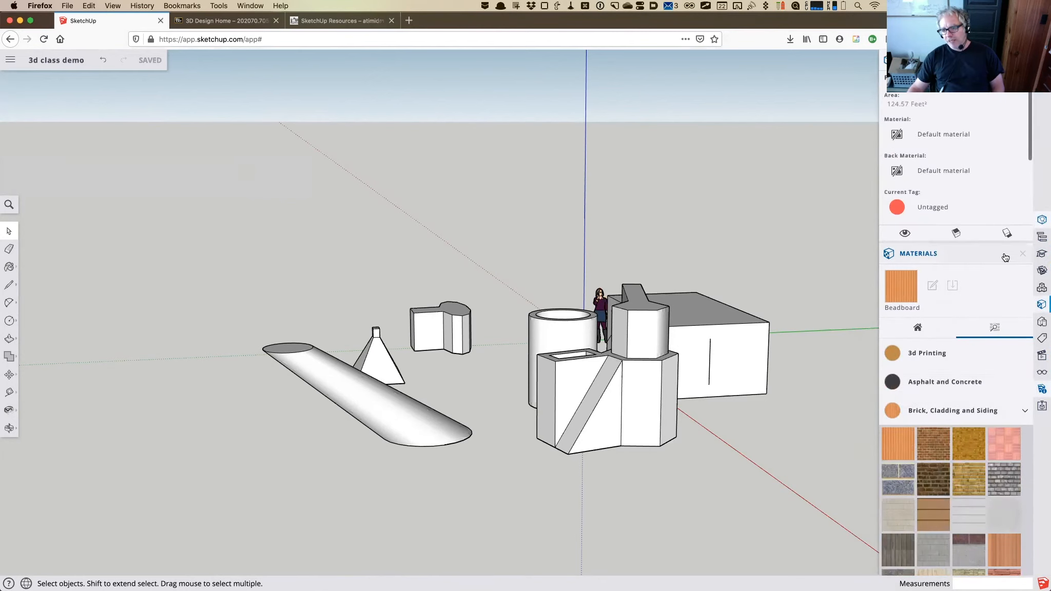
{"action": "scroll", "coordinate": [1021, 259], "scroll_direction": "down", "scroll_amount": 10}
{"action": "scroll", "coordinate": [1021, 259], "scroll_direction": "up", "scroll_amount": 15}
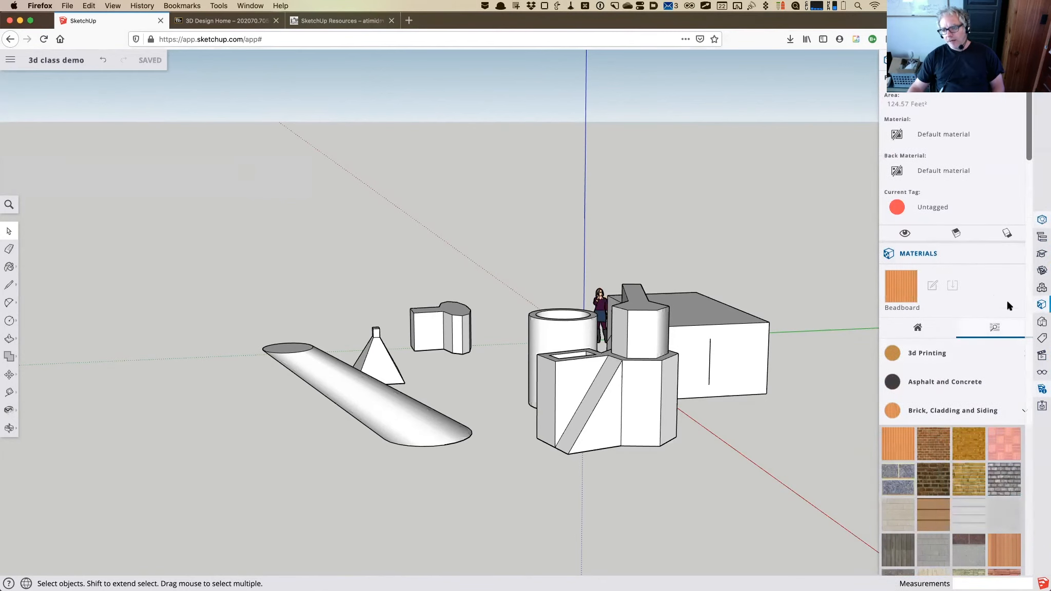
Close Materials and Model Info, keeping only Entity Info open.
{"action": "key", "text": "F1"}
{"action": "left_click", "coordinate": [1023, 255]}
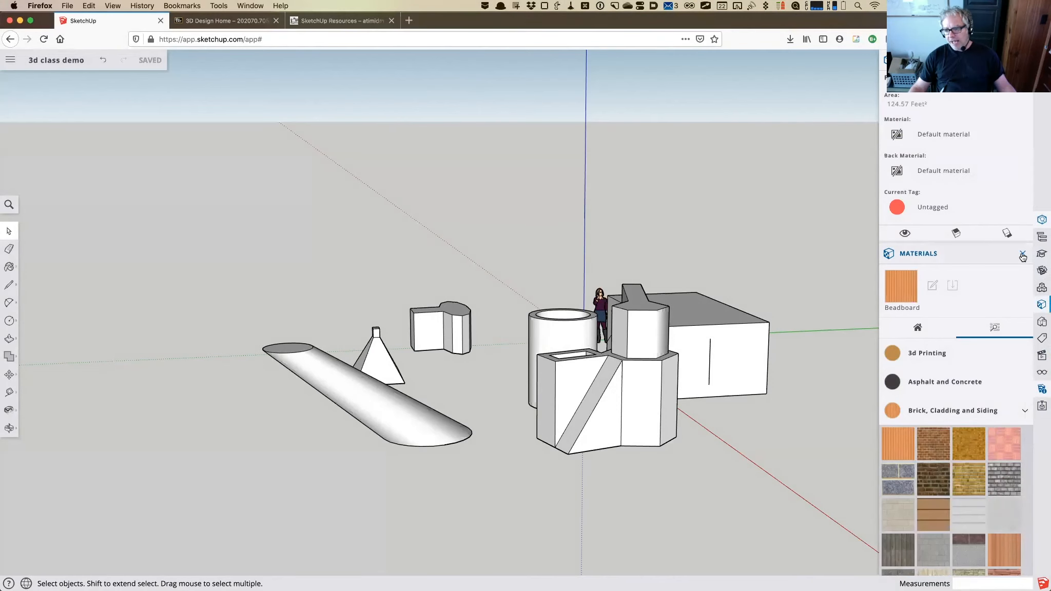
{"action": "left_click", "coordinate": [1023, 256]}
{"action": "key", "text": "F1"}
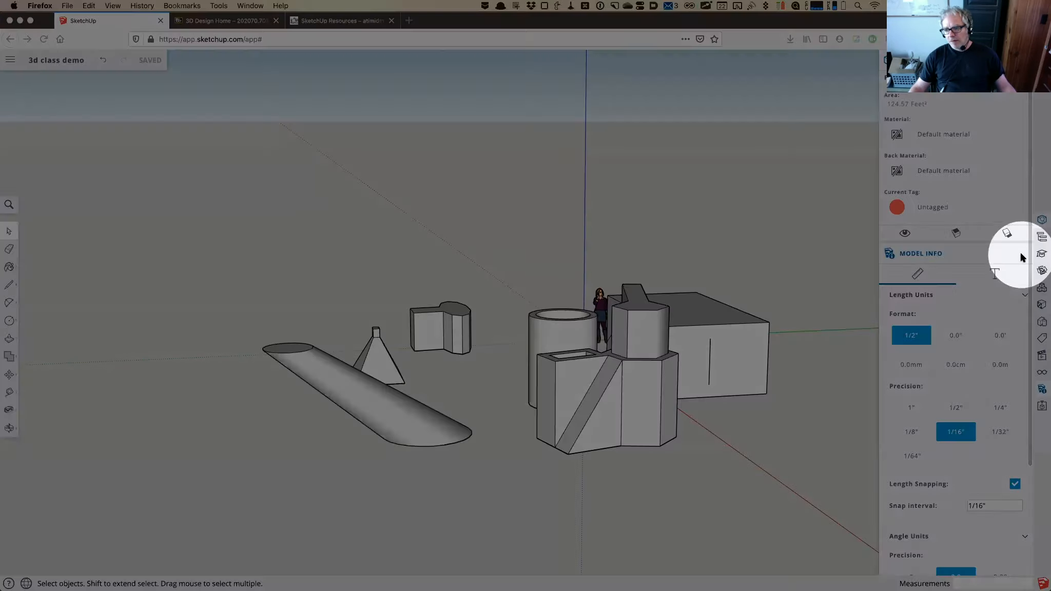
{"action": "left_click", "coordinate": [1023, 256]}
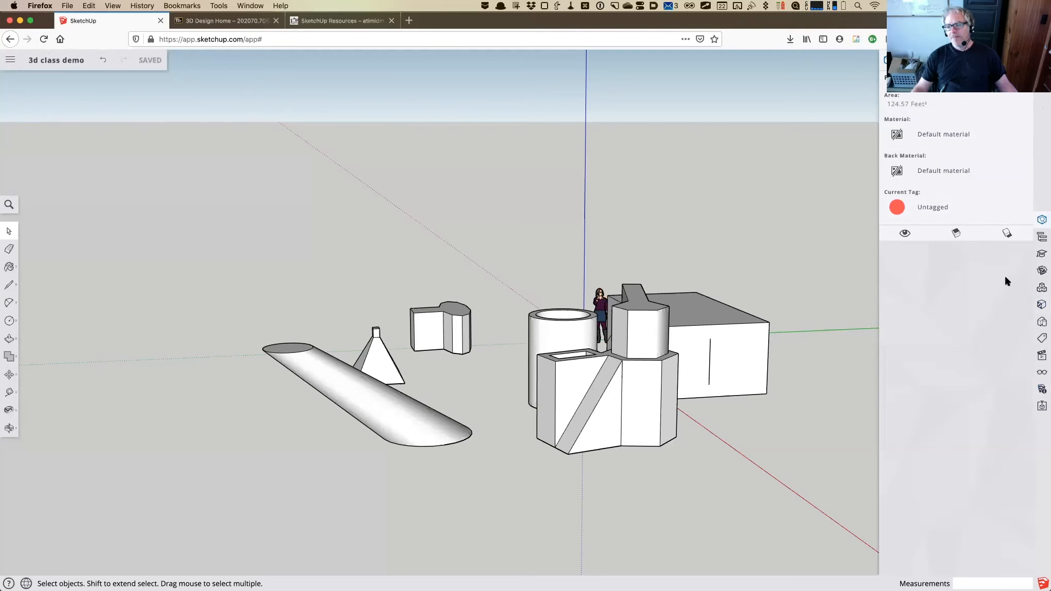
Show the Outliner to view the model's entity tree, collapse and reopen it, and close it.
{"action": "left_click", "coordinate": [1041, 237]}
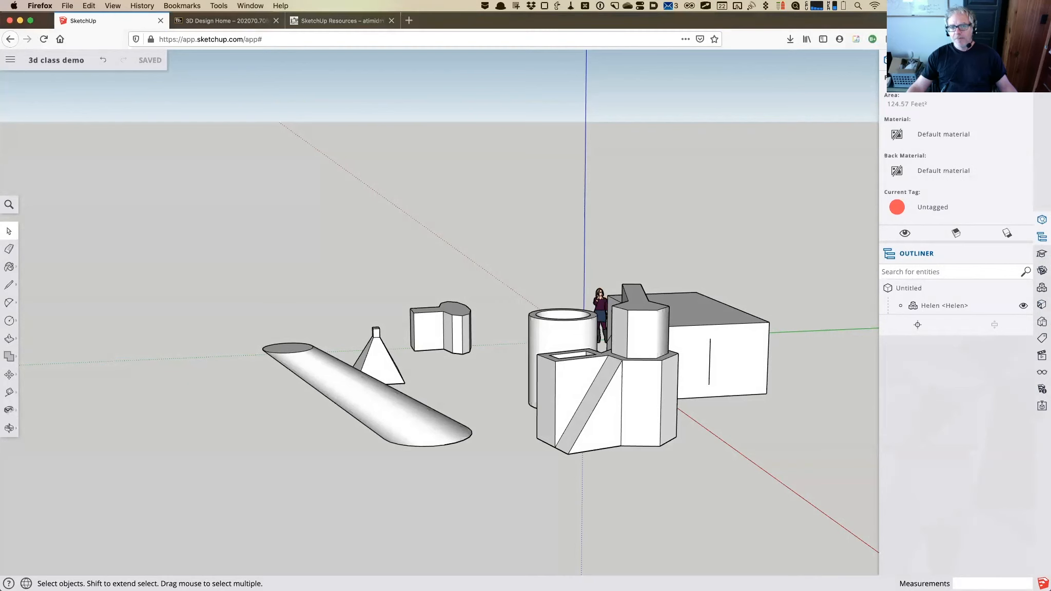
{"action": "left_click", "coordinate": [1026, 60]}
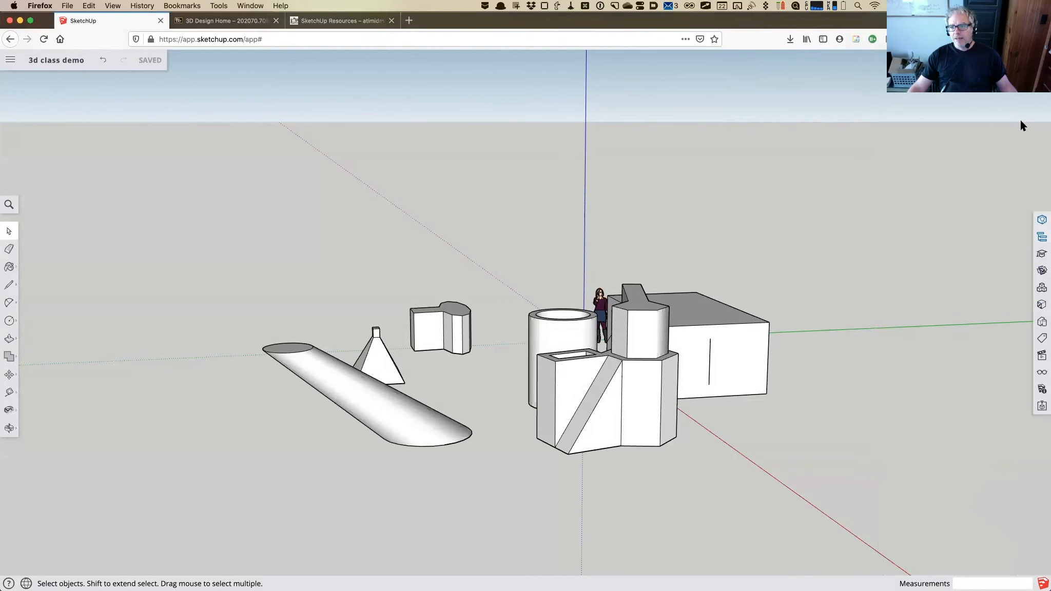
{"action": "left_click", "coordinate": [1041, 239]}
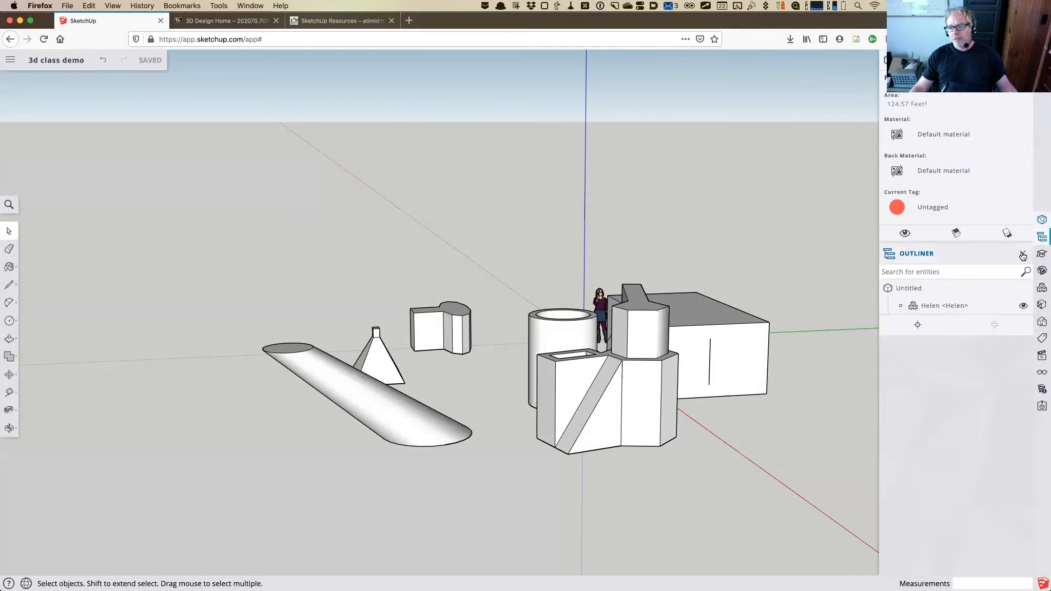
{"action": "left_click", "coordinate": [1021, 255]}
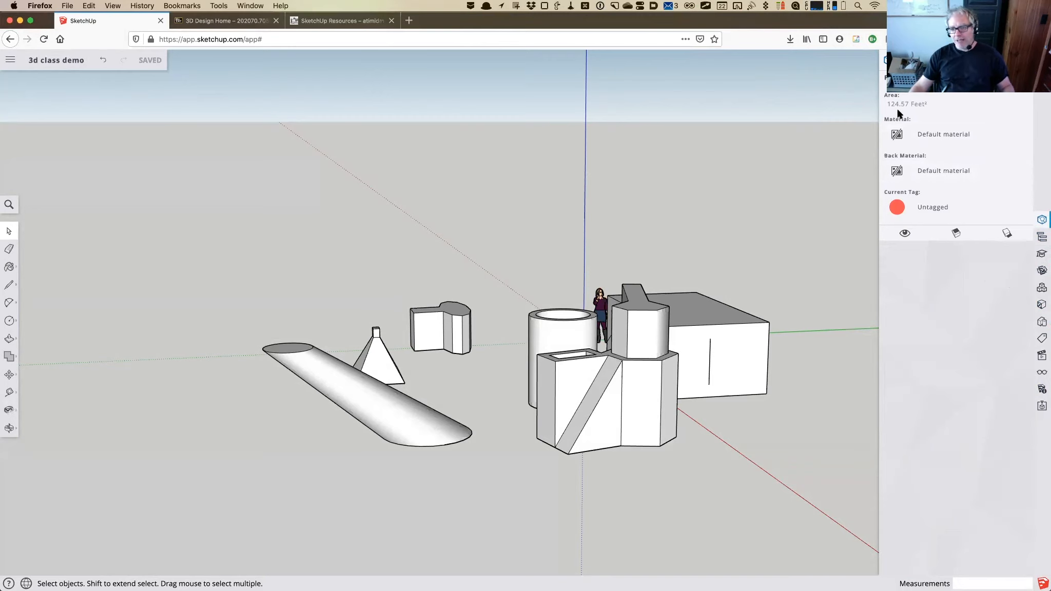
Select the standing woman figure, view its Entity Info, and show it in the Outliner with Entity Info closed.
{"action": "left_click", "coordinate": [600, 305]}
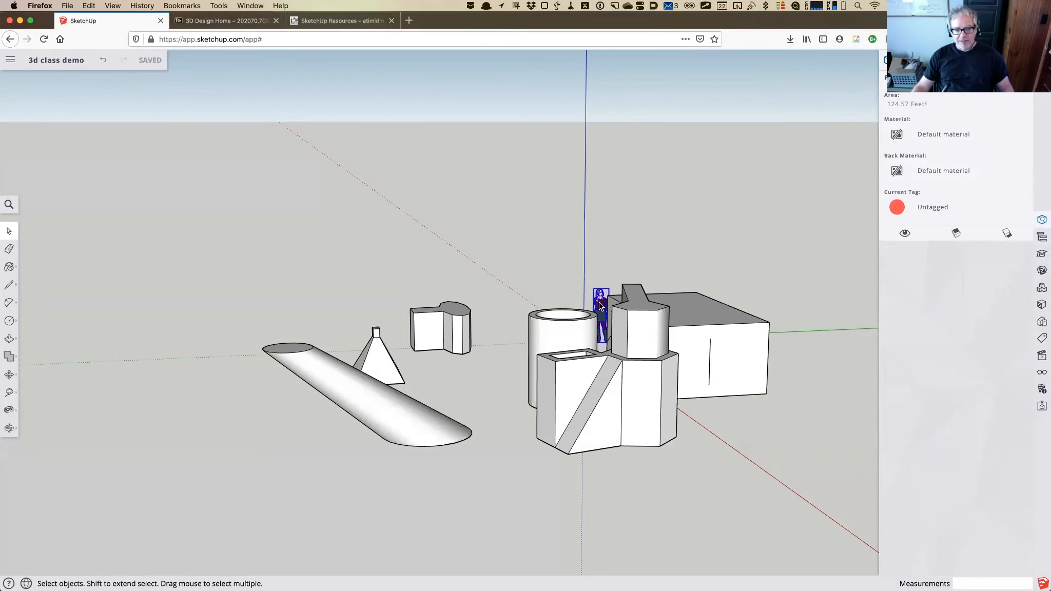
{"action": "scroll", "coordinate": [599, 305], "scroll_direction": "up", "scroll_amount": 8}
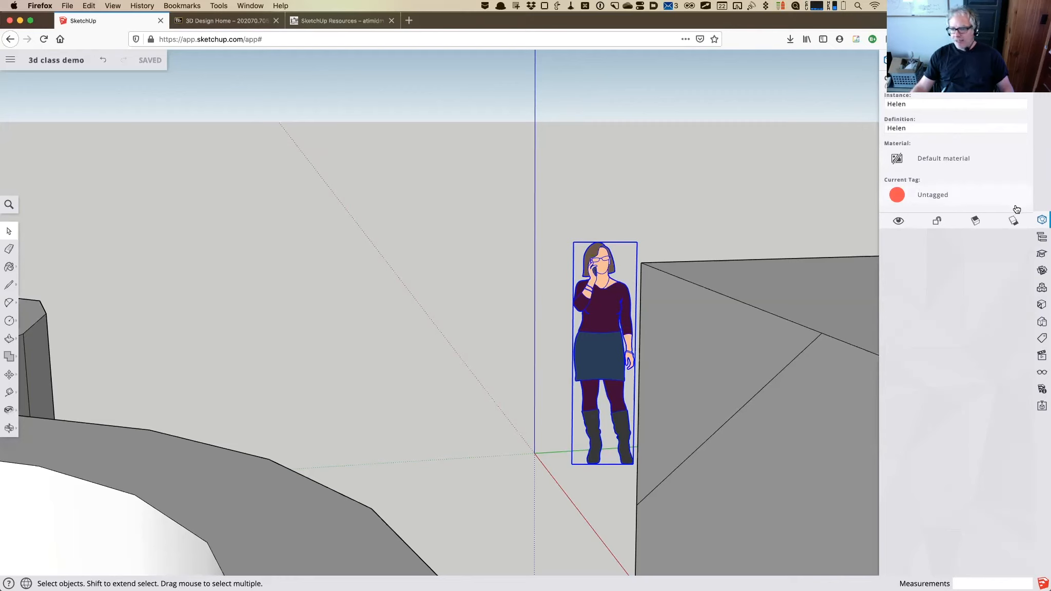
{"action": "left_click", "coordinate": [1042, 236]}
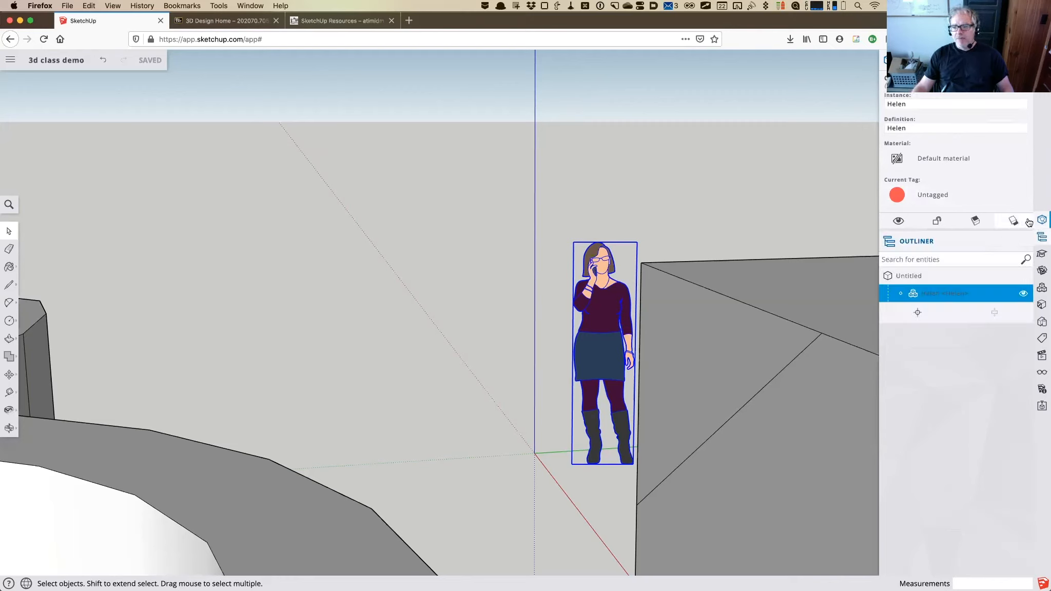
{"action": "left_click", "coordinate": [1022, 60]}
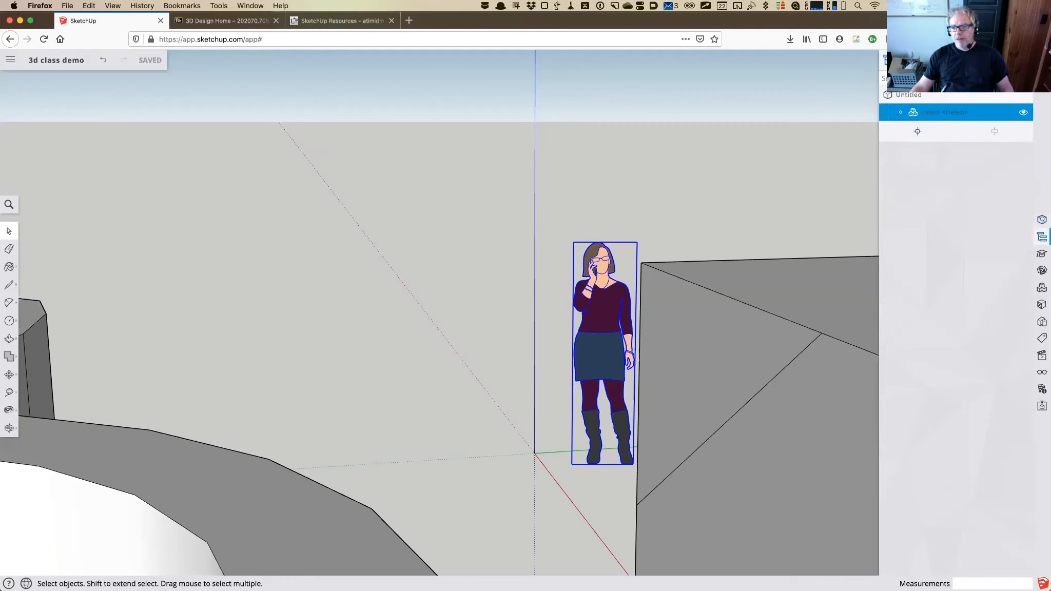
Open the Instructor and read its guidance for the Select, Circle and Push/Pull tools in turn.
{"action": "left_click", "coordinate": [1042, 257]}
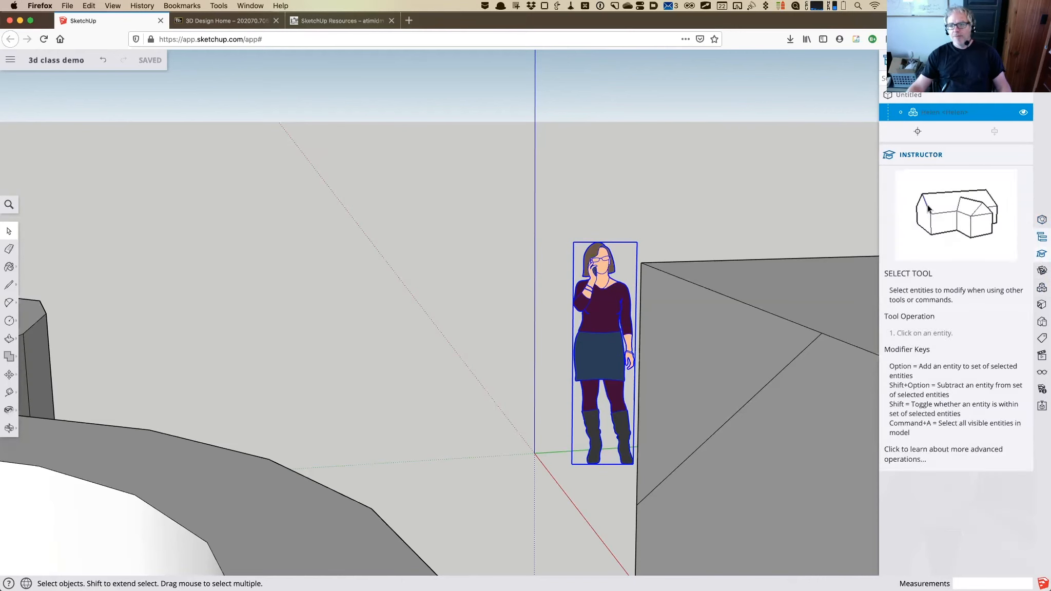
{"action": "scroll", "coordinate": [965, 210], "scroll_direction": "down", "scroll_amount": 2}
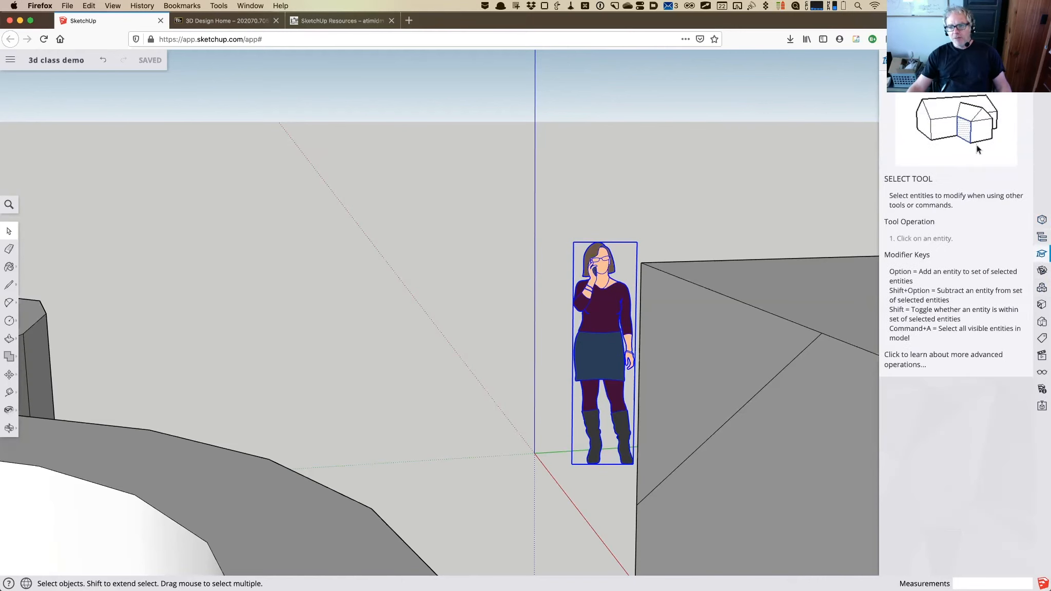
{"action": "scroll", "coordinate": [539, 387], "scroll_direction": "down", "scroll_amount": 8}
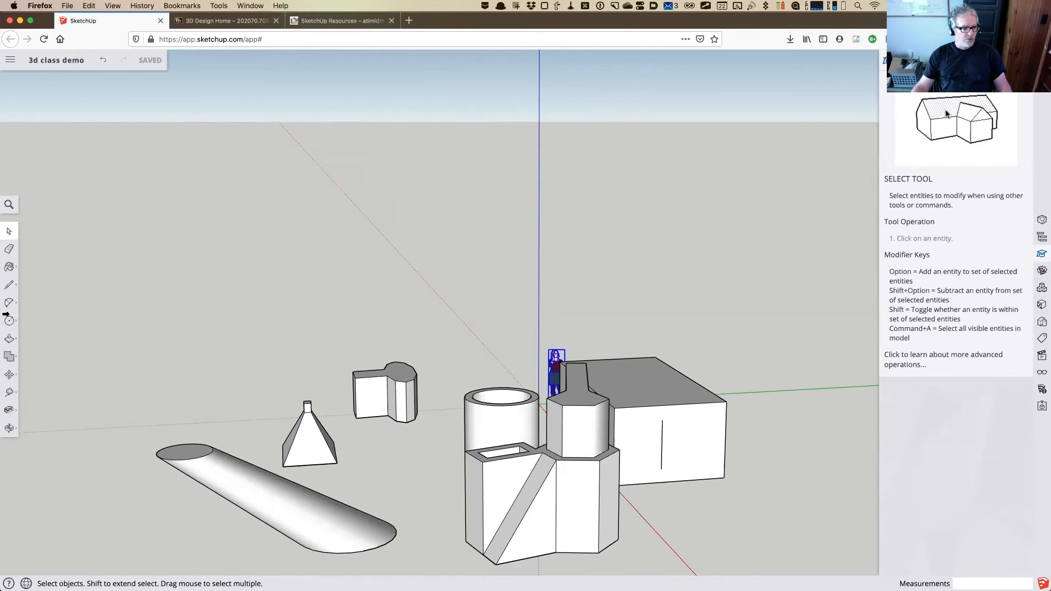
{"action": "left_click", "coordinate": [9, 320]}
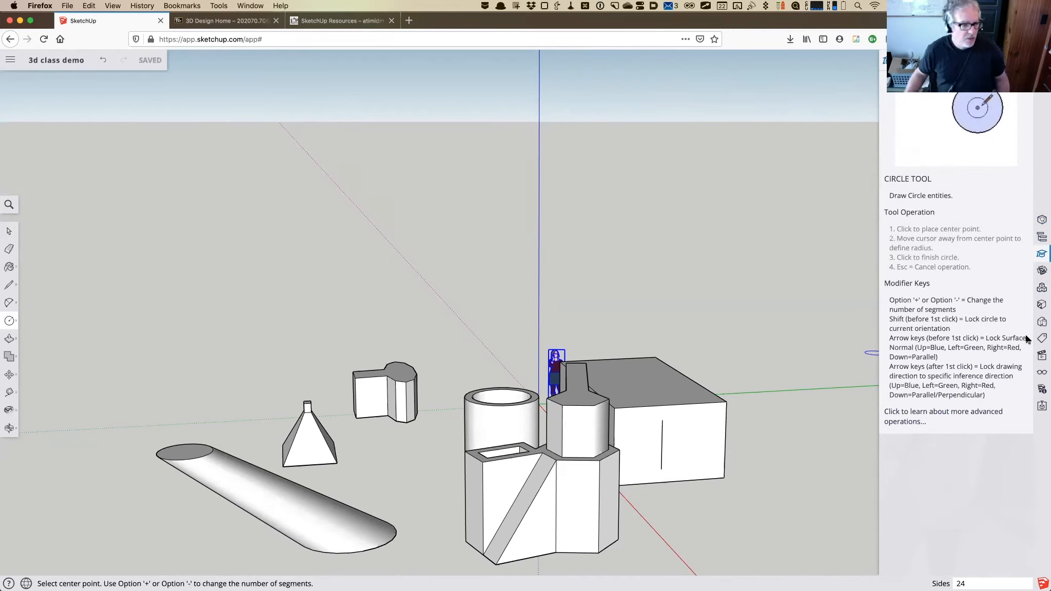
{"action": "left_click", "coordinate": [9, 338]}
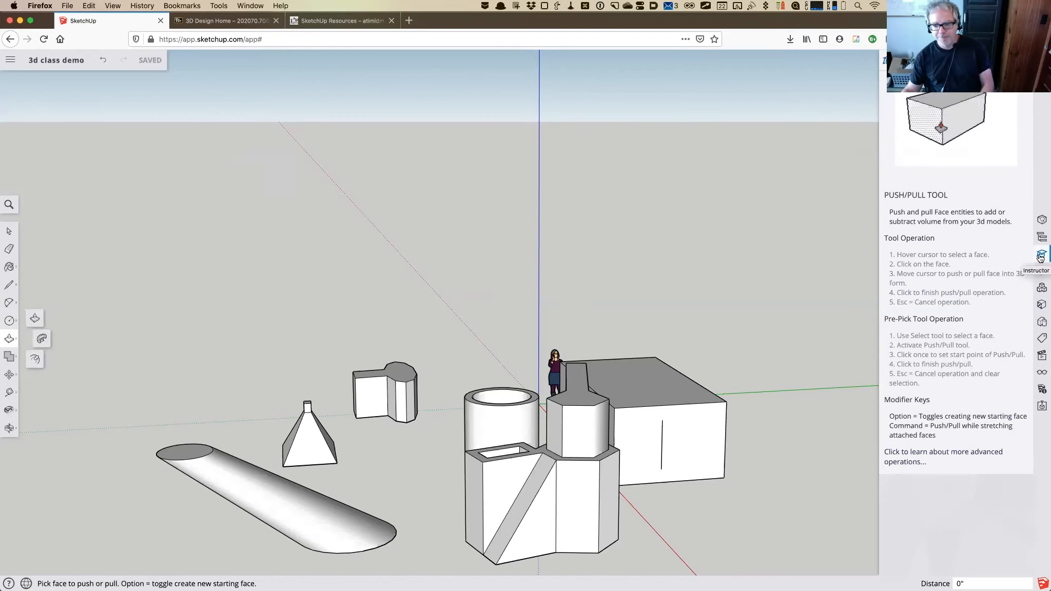
Show Components in place of the Instructor, and browse the Materials collections before closing Materials.
{"action": "left_click", "coordinate": [1041, 289]}
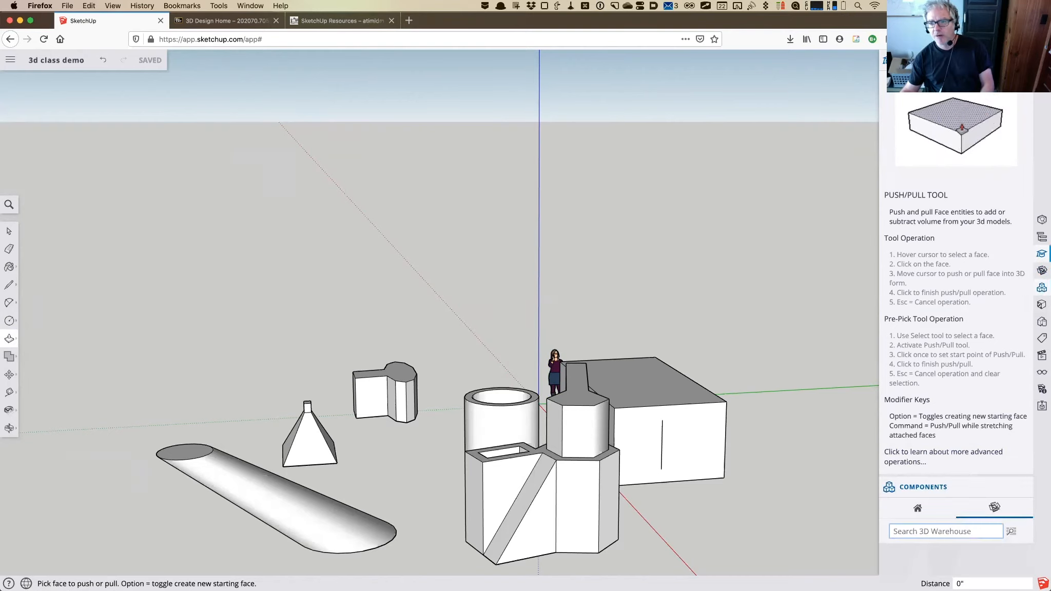
{"action": "left_click", "coordinate": [1041, 254]}
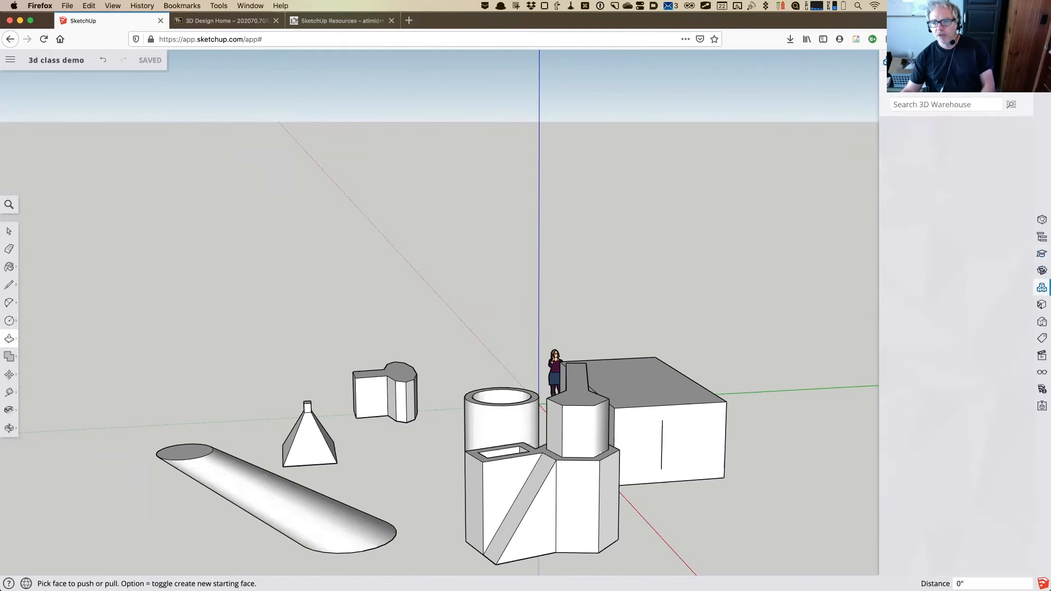
{"action": "left_click", "coordinate": [1042, 306]}
{"action": "scroll", "coordinate": [965, 312], "scroll_direction": "down", "scroll_amount": 5}
{"action": "scroll", "coordinate": [943, 260], "scroll_direction": "up", "scroll_amount": 5}
{"action": "scroll", "coordinate": [1014, 154], "scroll_direction": "up", "scroll_amount": 3}
{"action": "left_click", "coordinate": [1020, 129]}
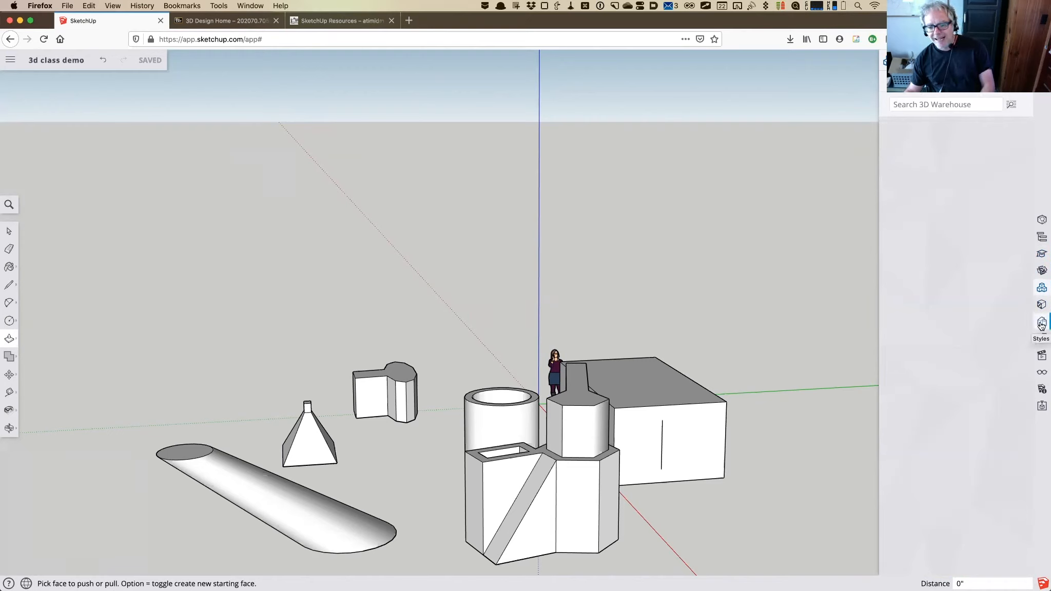
Apply the Chipboard with fine marker style from Assorted Styles and view the model close up and from afar.
{"action": "left_click", "coordinate": [1042, 323]}
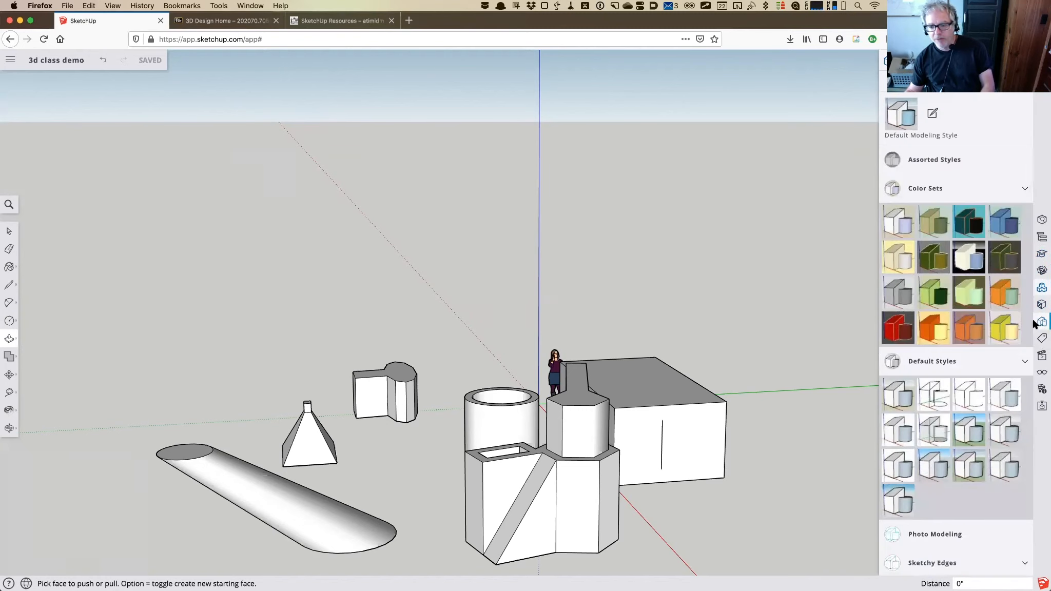
{"action": "left_click", "coordinate": [919, 163]}
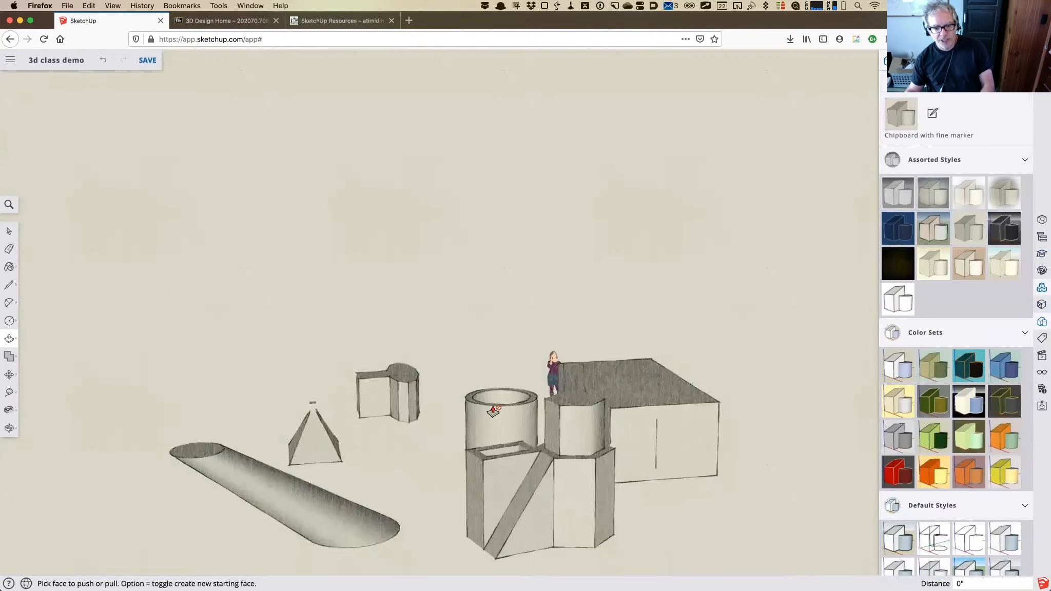
{"action": "scroll", "coordinate": [493, 411], "scroll_direction": "up", "scroll_amount": 6}
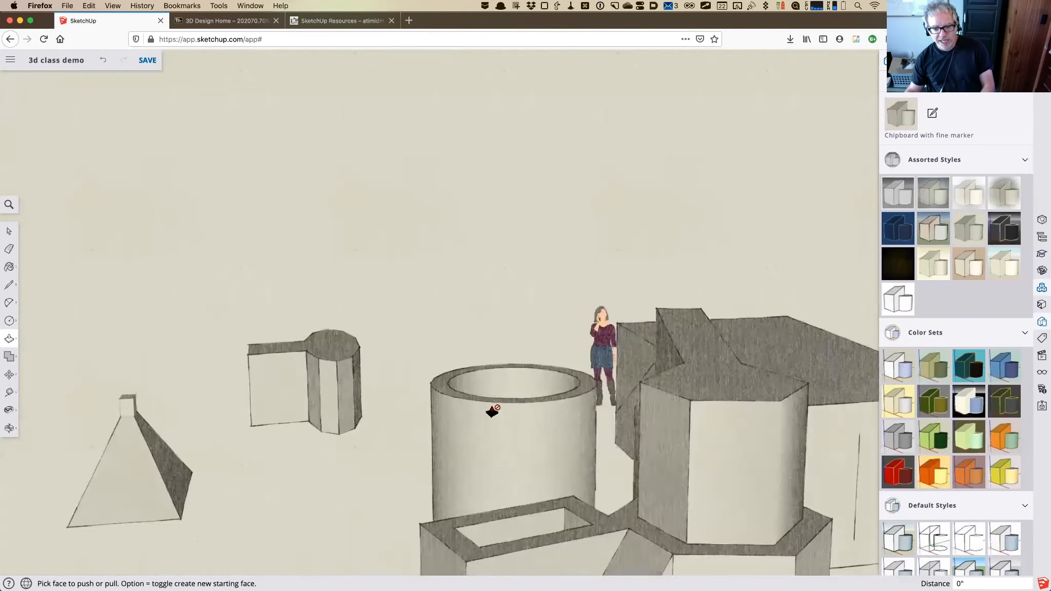
{"action": "scroll", "coordinate": [492, 411], "scroll_direction": "down", "scroll_amount": 8}
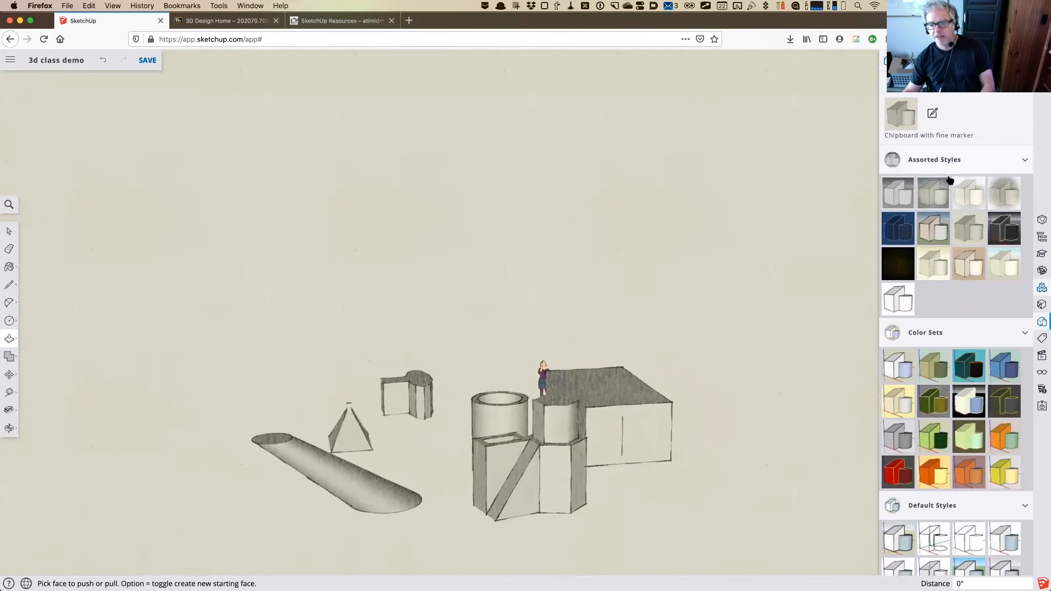
Apply Default Style from the Default Styles collection, and close Styles and Components.
{"action": "scroll", "coordinate": [924, 231], "scroll_direction": "down", "scroll_amount": 6}
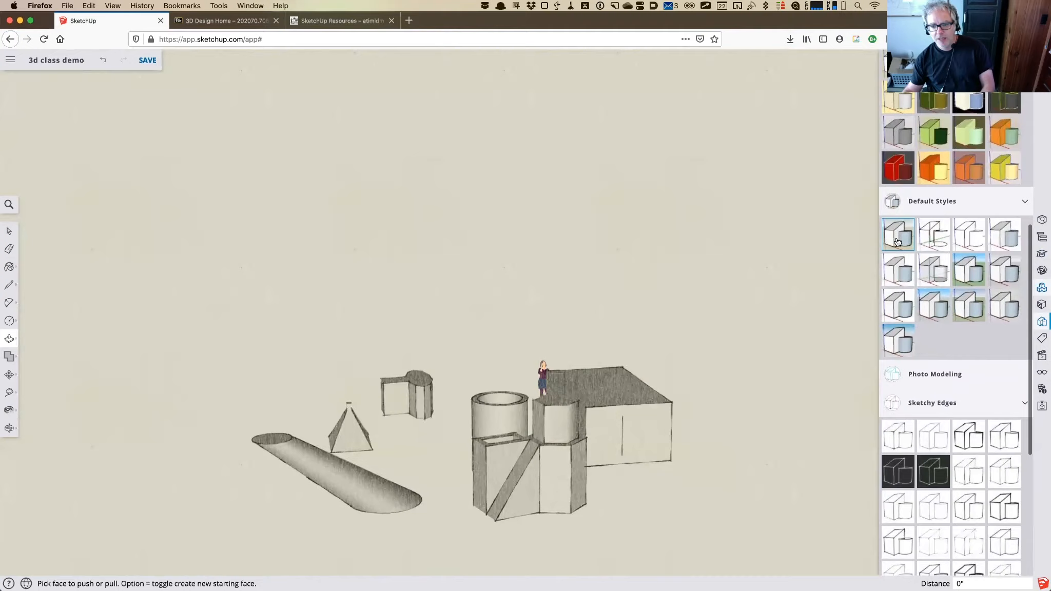
{"action": "left_click", "coordinate": [898, 242]}
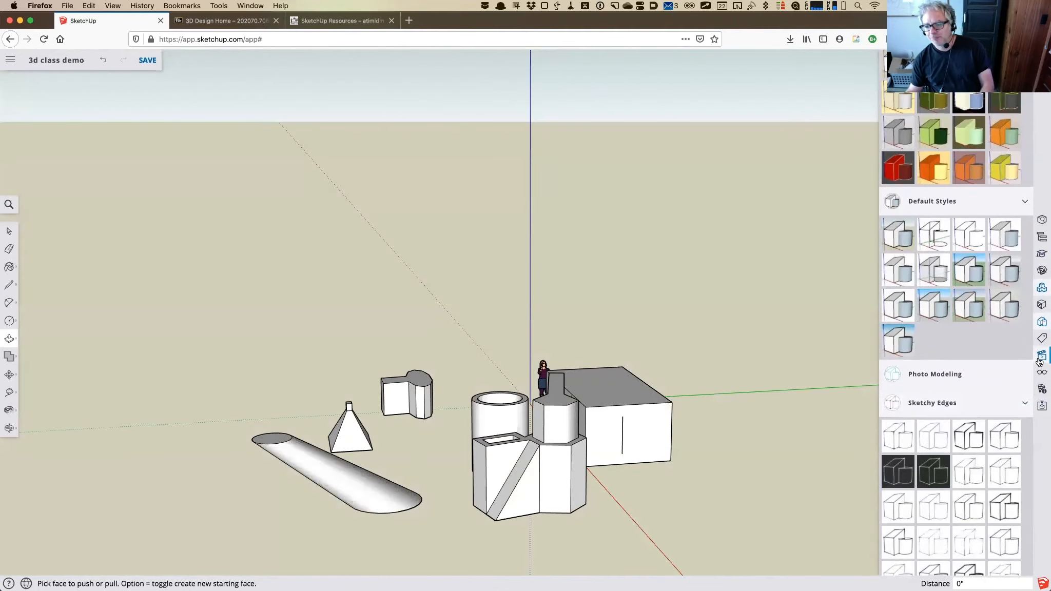
{"action": "scroll", "coordinate": [1019, 195], "scroll_direction": "up", "scroll_amount": 8}
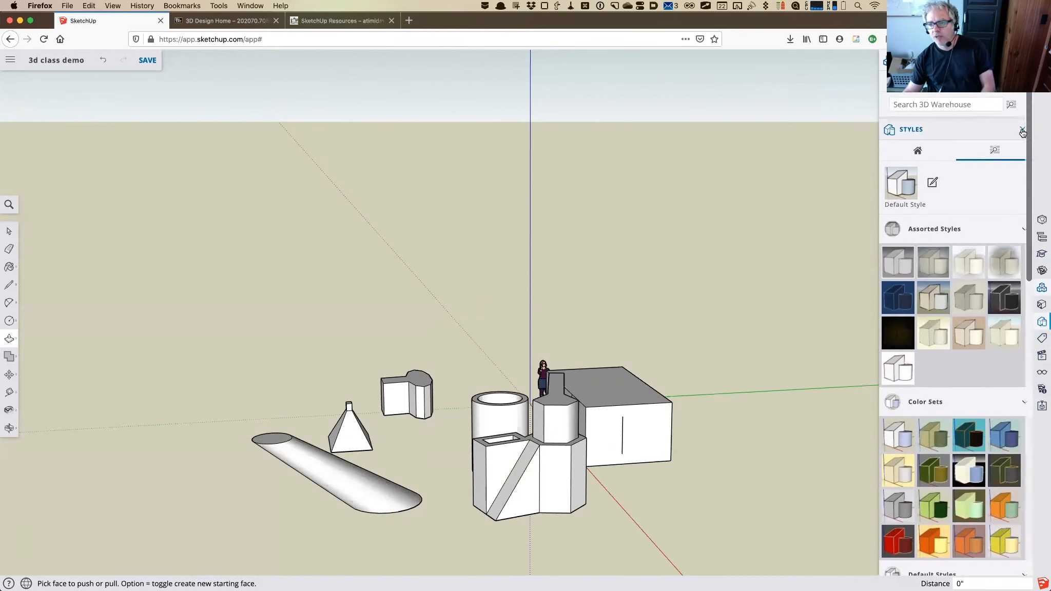
{"action": "left_click", "coordinate": [1021, 129]}
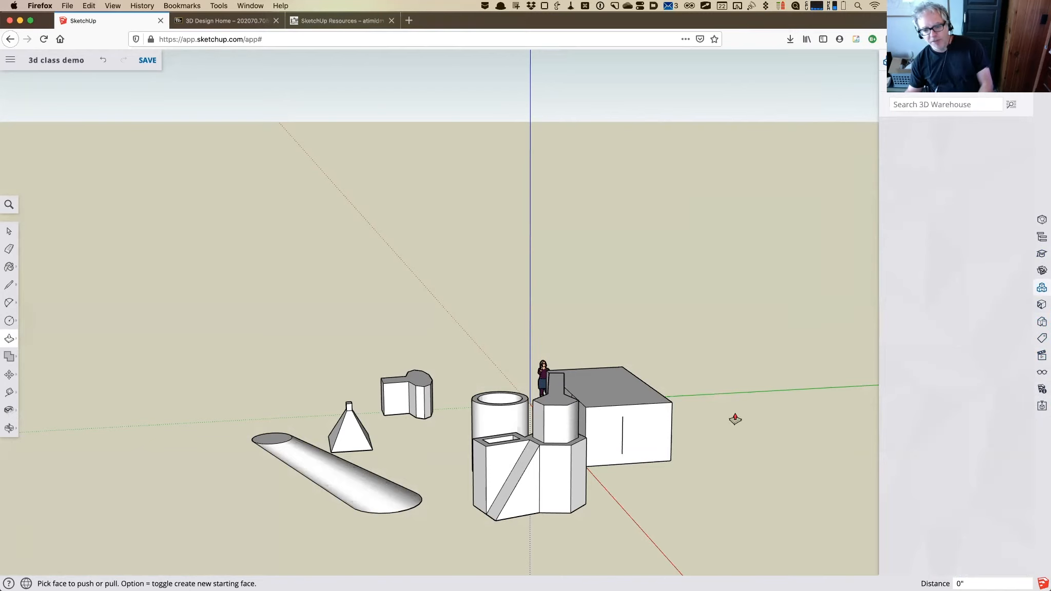
{"action": "left_click", "coordinate": [1022, 62]}
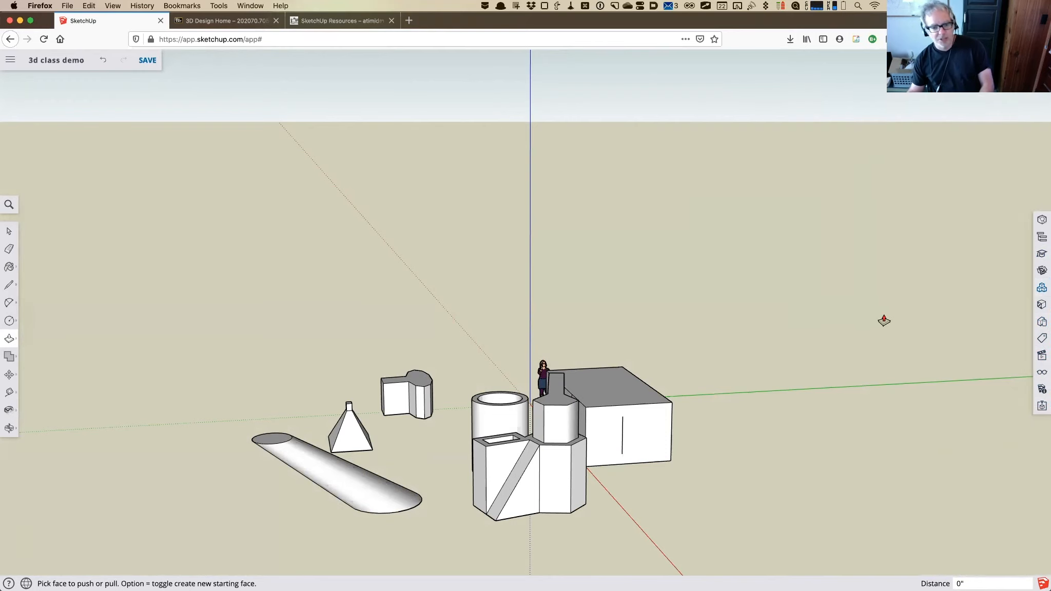
Read and highlight the three Activities for demo on the SketchUp Resources page, and return to the SketchUp model.
{"action": "scroll", "coordinate": [817, 366], "scroll_direction": "down", "scroll_amount": 3}
{"action": "scroll", "coordinate": [816, 366], "scroll_direction": "down", "scroll_amount": 2}
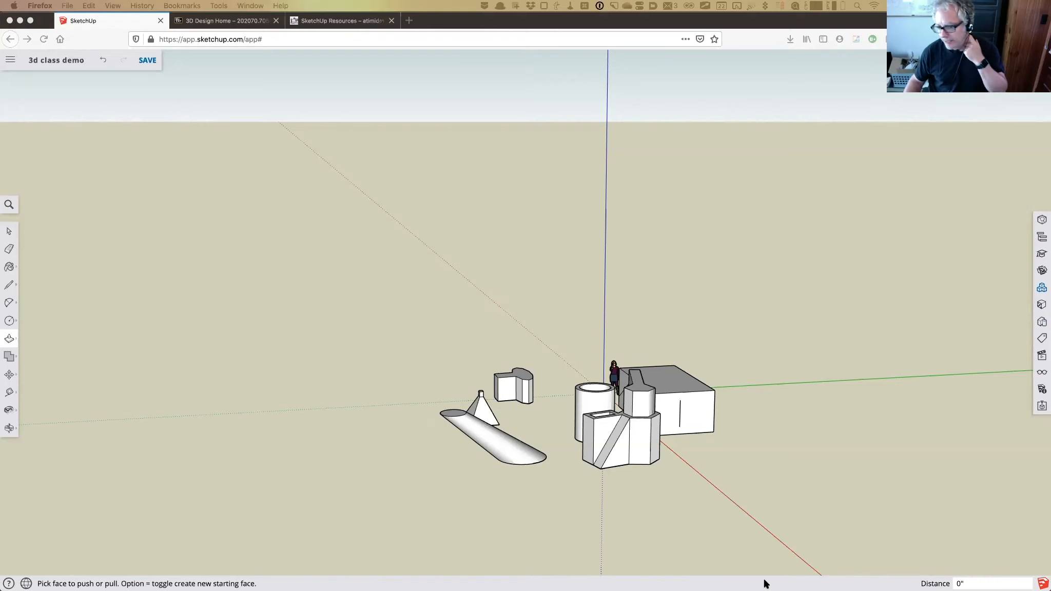
{"action": "left_click", "coordinate": [333, 21]}
{"action": "scroll", "coordinate": [683, 381], "scroll_direction": "down", "scroll_amount": 10}
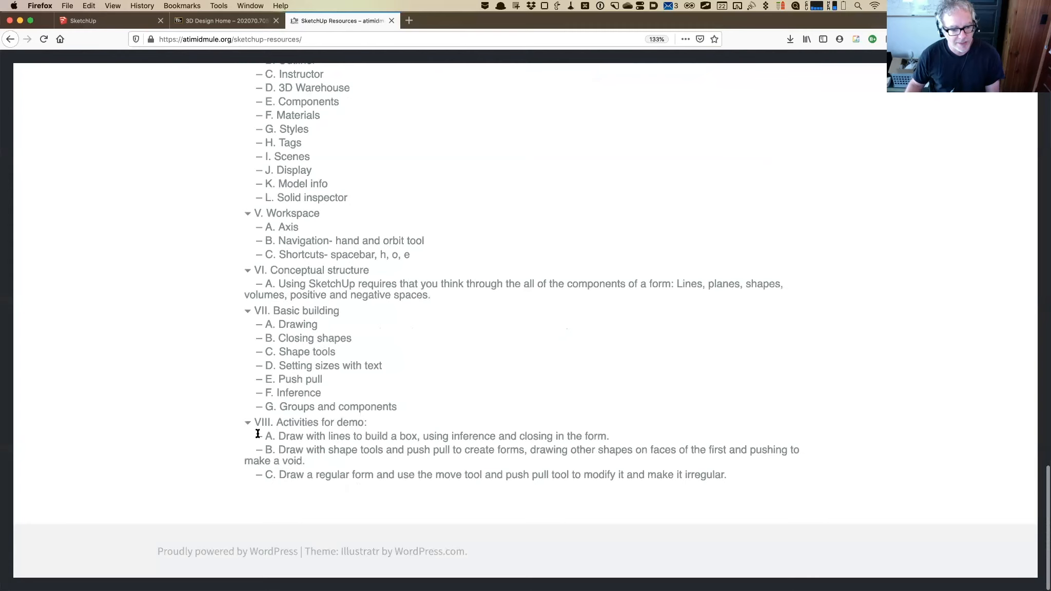
{"action": "left_click_drag", "start_coordinate": [255, 435], "coordinate": [816, 478]}
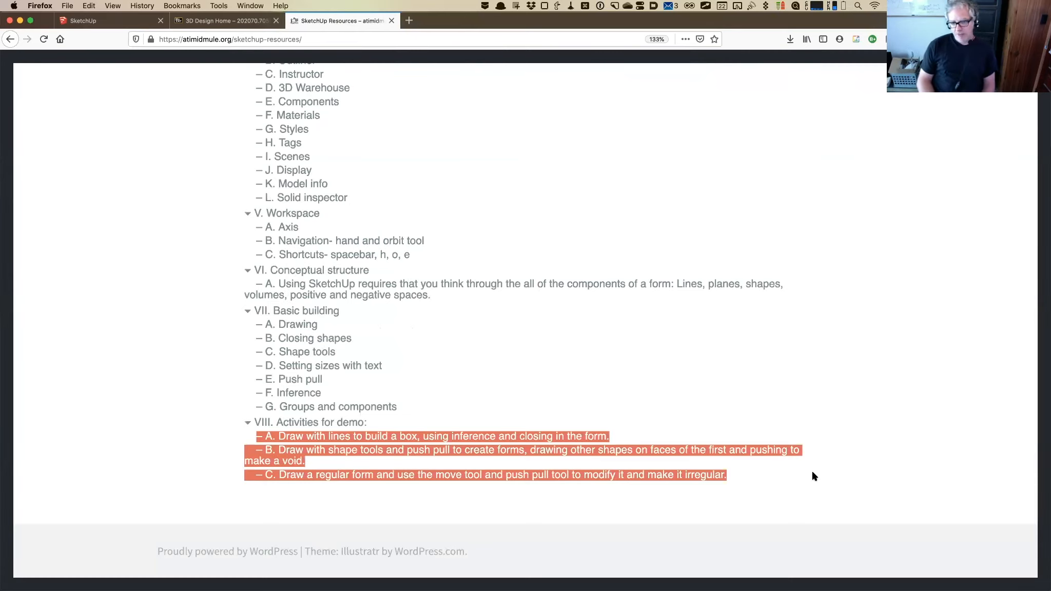
{"action": "left_click", "coordinate": [125, 21]}
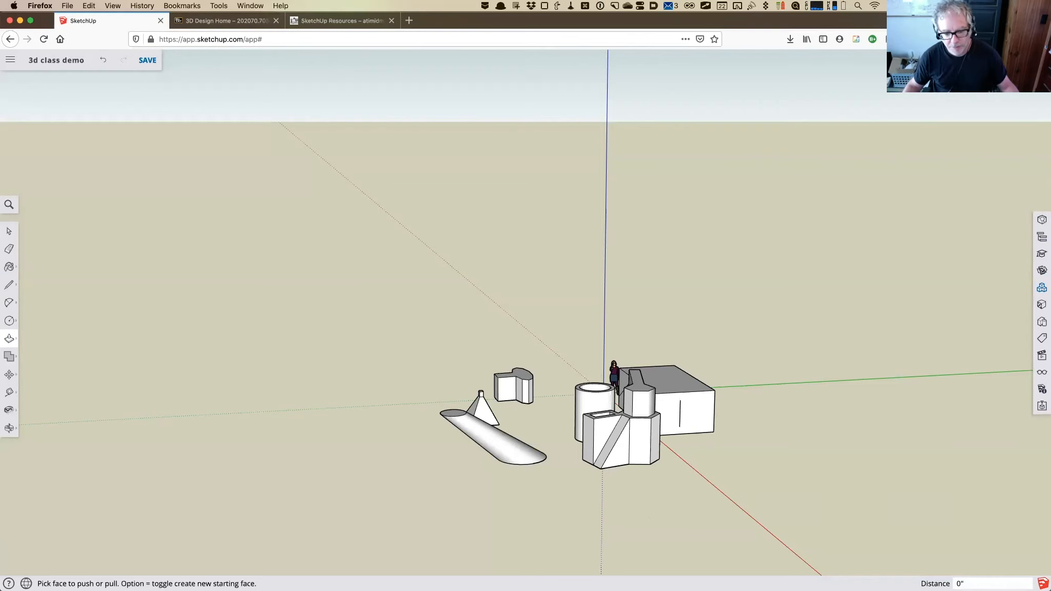
Draw a line about 4' 6" long along the green axis direction on the open ground beside the solids.
{"action": "key", "text": "o"}
{"action": "left_click_drag", "start_coordinate": [854, 512], "coordinate": [673, 326]}
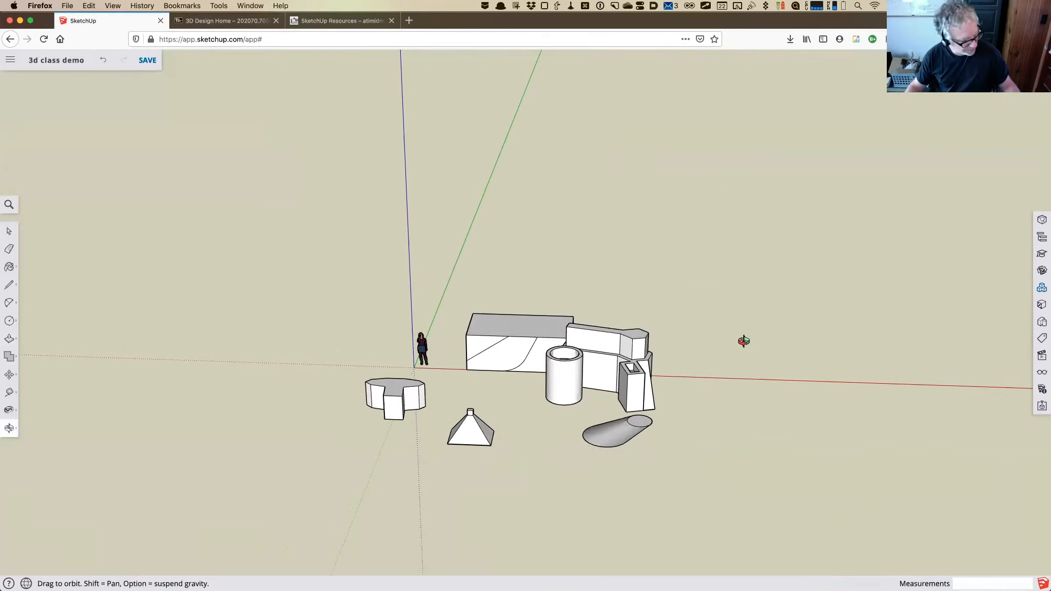
{"action": "key", "text": "h"}
{"action": "left_click_drag", "start_coordinate": [771, 415], "coordinate": [680, 403]}
{"action": "scroll", "coordinate": [677, 403], "scroll_direction": "up", "scroll_amount": 10}
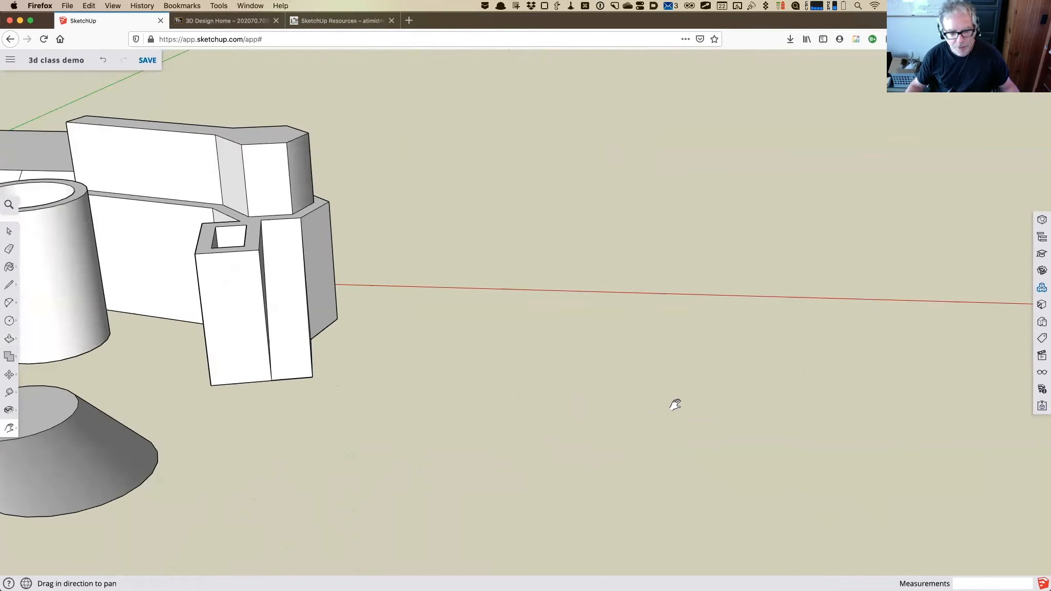
{"action": "left_click", "coordinate": [9, 287]}
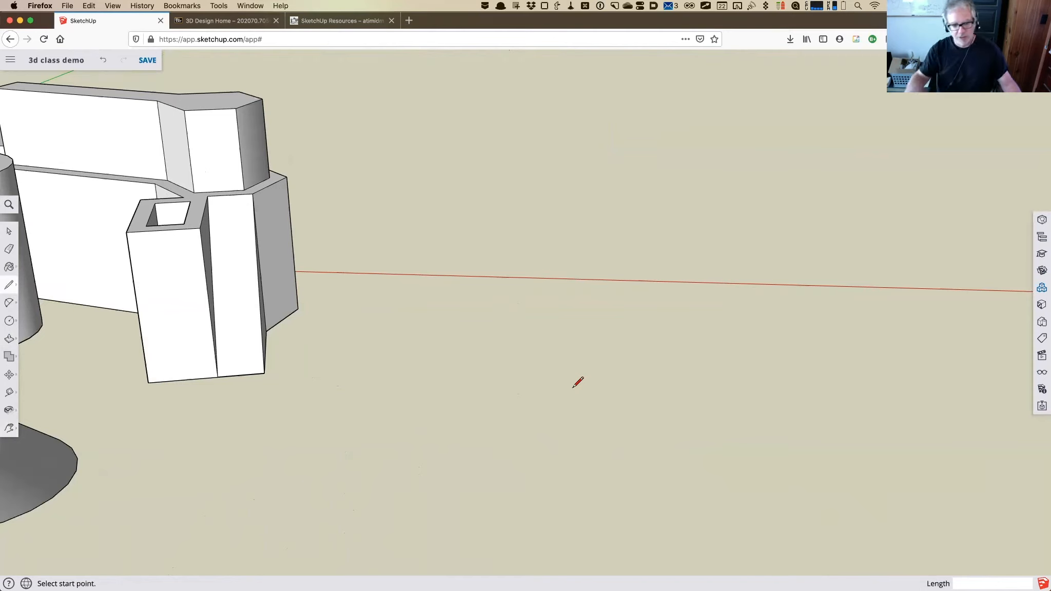
{"action": "left_click", "coordinate": [435, 371]}
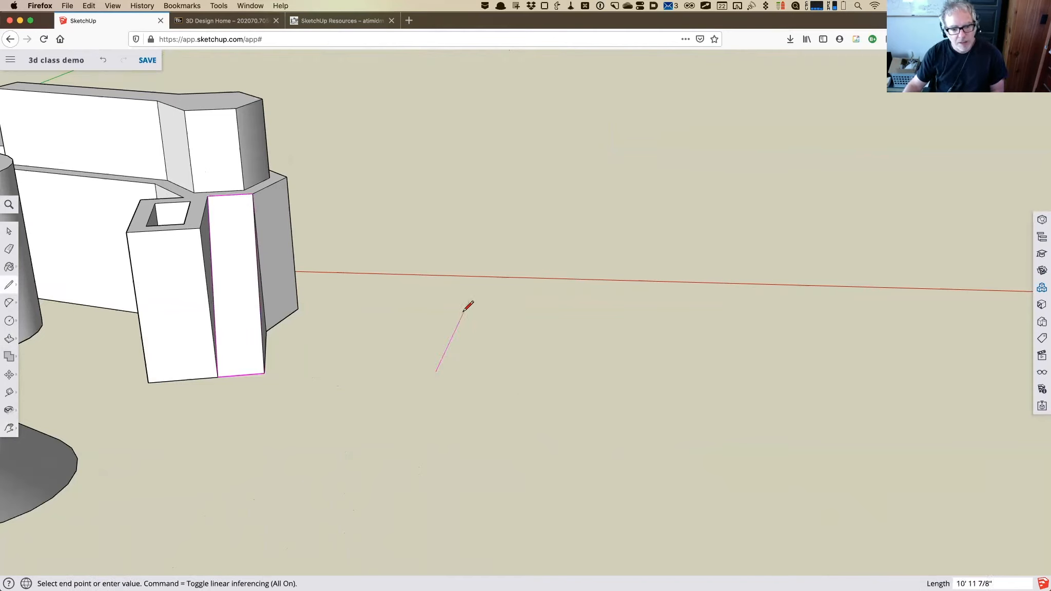
{"action": "scroll", "coordinate": [459, 312], "scroll_direction": "up", "scroll_amount": 2}
{"action": "scroll", "coordinate": [458, 312], "scroll_direction": "down", "scroll_amount": 6}
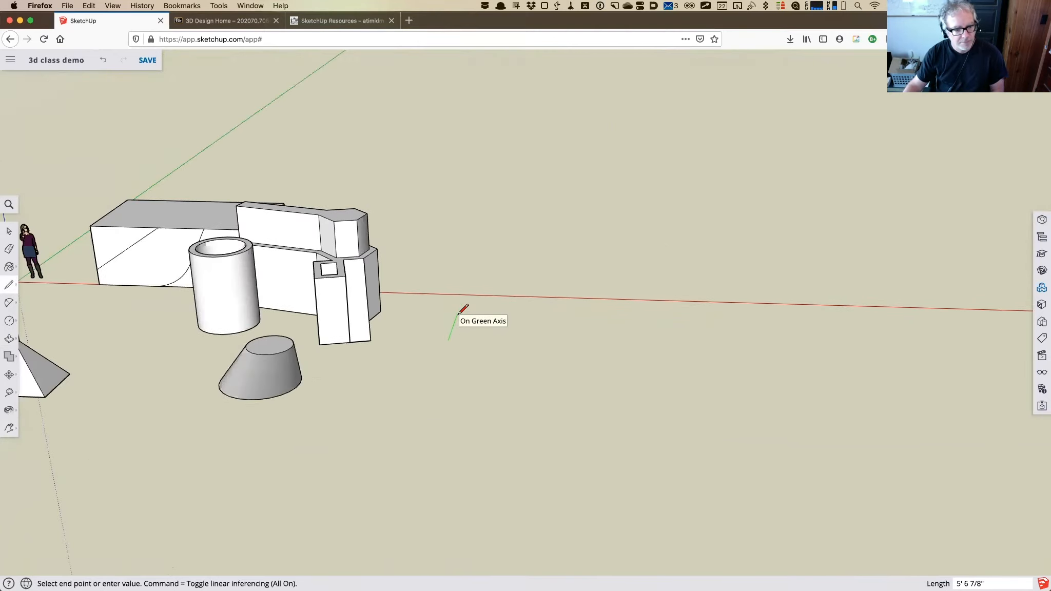
{"action": "scroll", "coordinate": [459, 313], "scroll_direction": "up", "scroll_amount": 2}
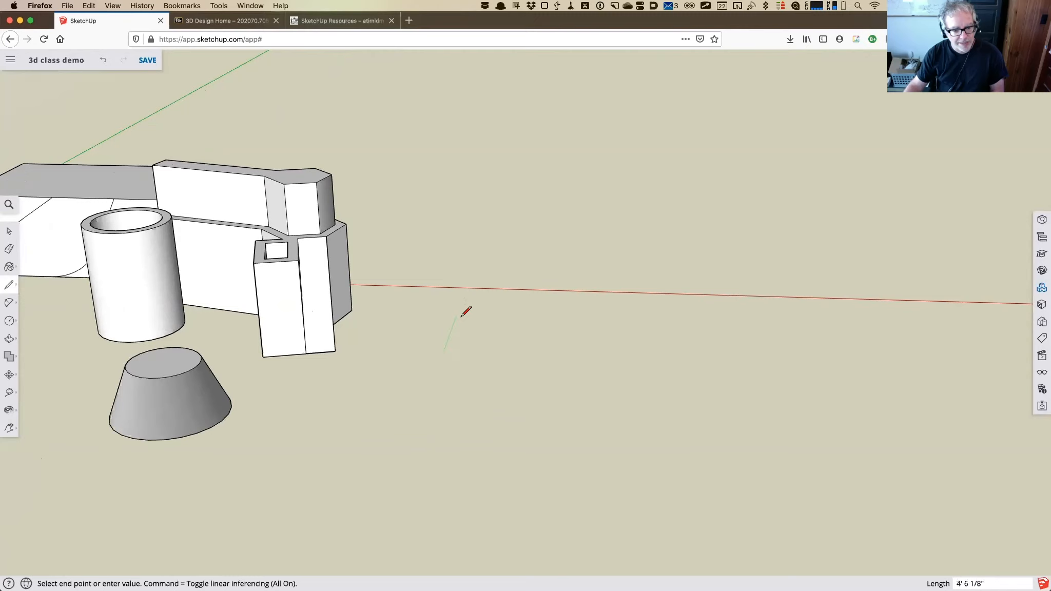
{"action": "left_click", "coordinate": [457, 314]}
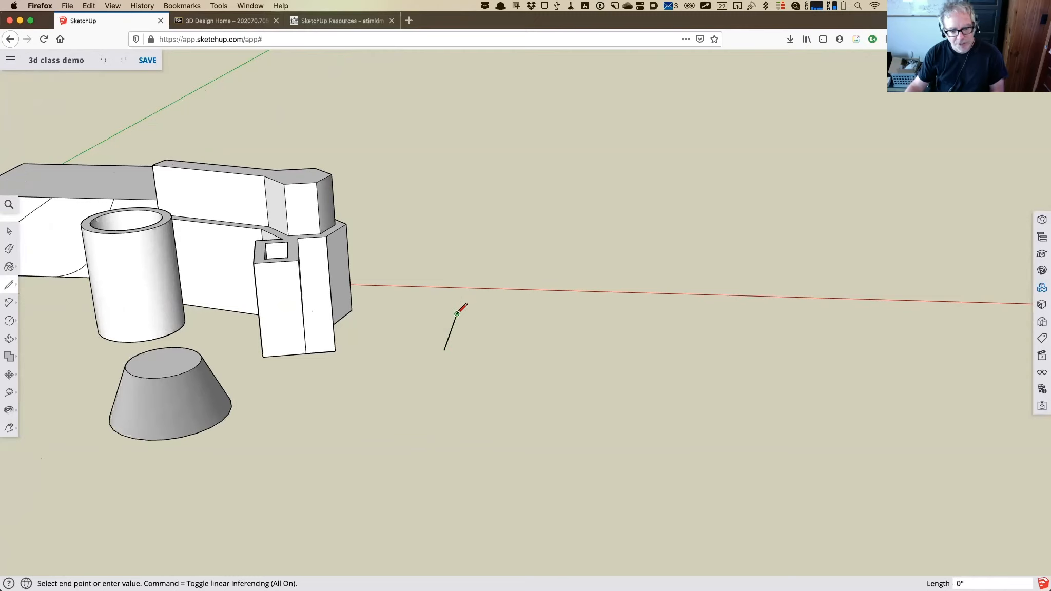
Add three more edges from the line's end back to its start to close an irregular four-sided face.
{"action": "left_click", "coordinate": [618, 319]}
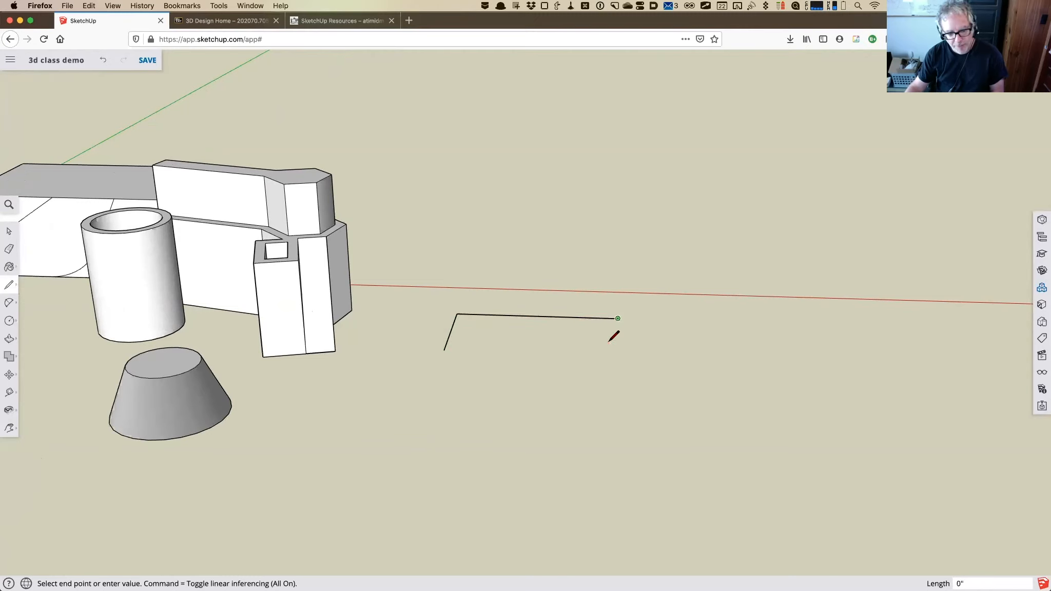
{"action": "left_click", "coordinate": [568, 421]}
{"action": "left_click", "coordinate": [445, 350]}
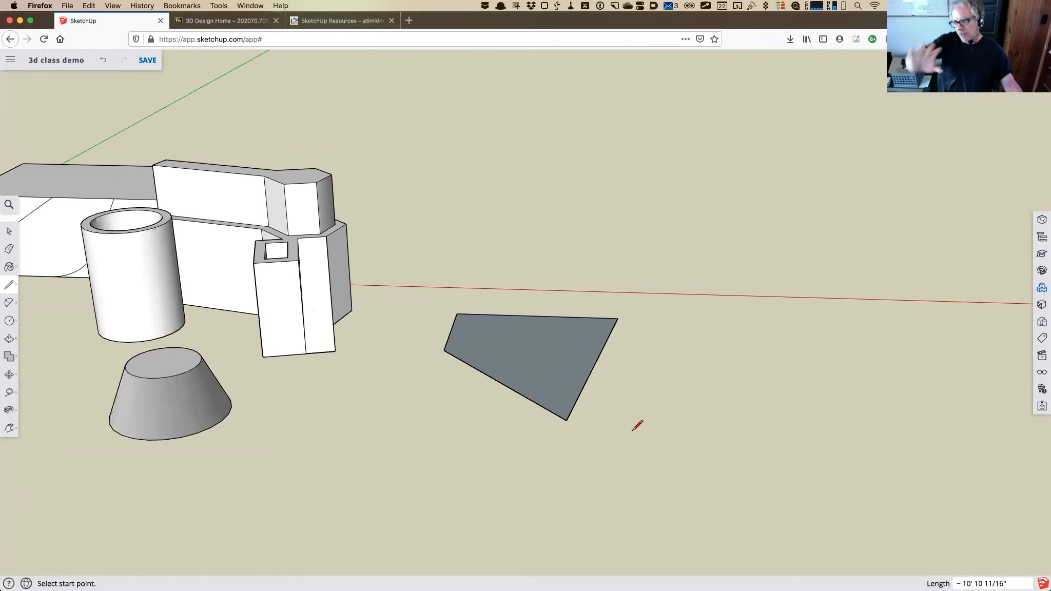
Draw a vertical line about 6' 2" tall along the blue axis from the face's corner nearest the red axis.
{"action": "key", "text": "o"}
{"action": "left_click_drag", "start_coordinate": [638, 476], "coordinate": [718, 462]}
{"action": "left_click_drag", "start_coordinate": [528, 495], "coordinate": [425, 521]}
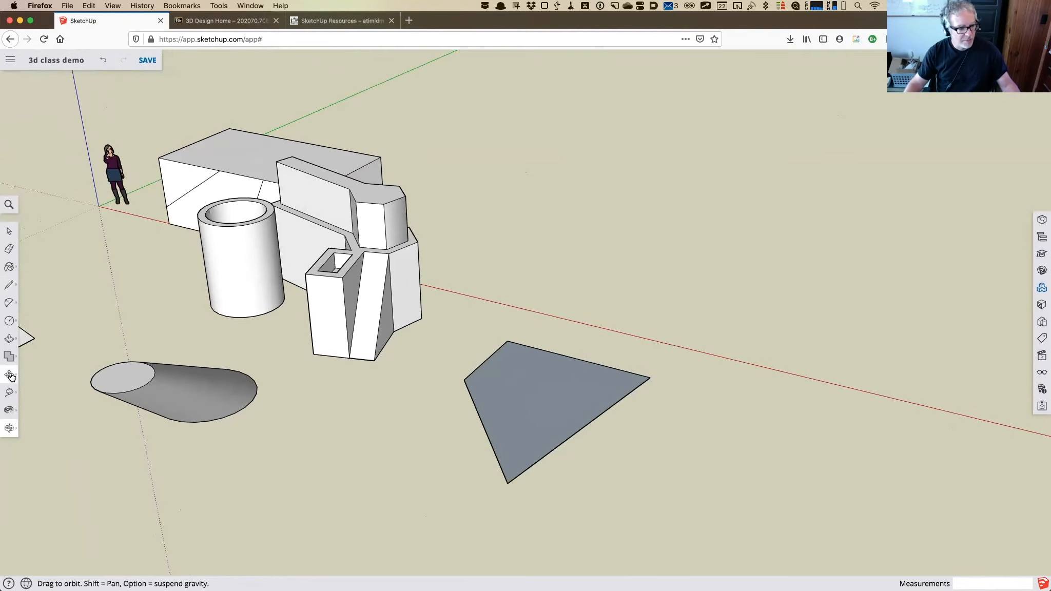
{"action": "left_click", "coordinate": [8, 285]}
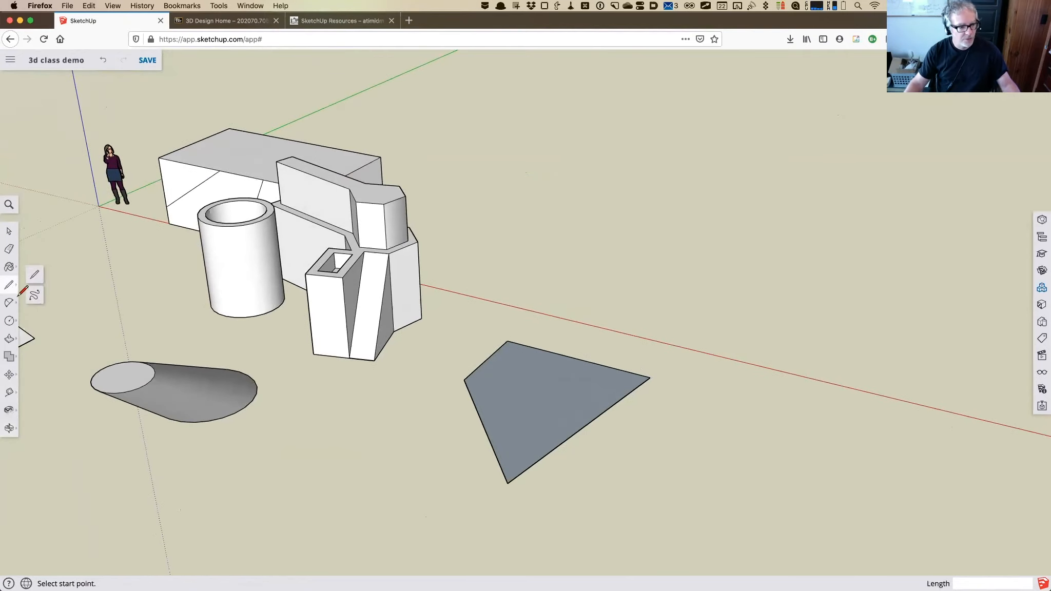
{"action": "left_click", "coordinate": [507, 341]}
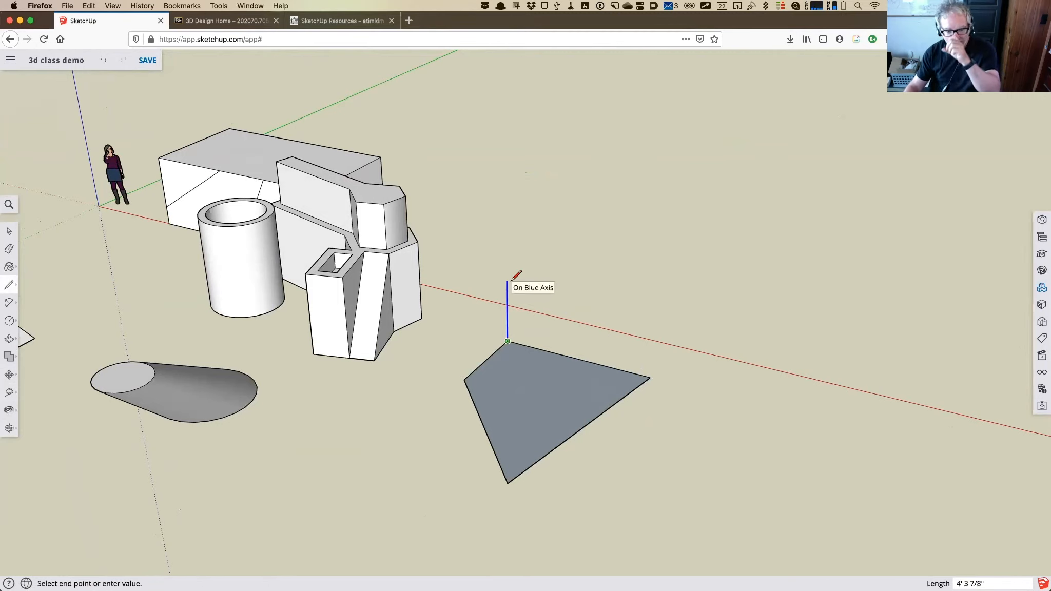
{"action": "left_click", "coordinate": [507, 254]}
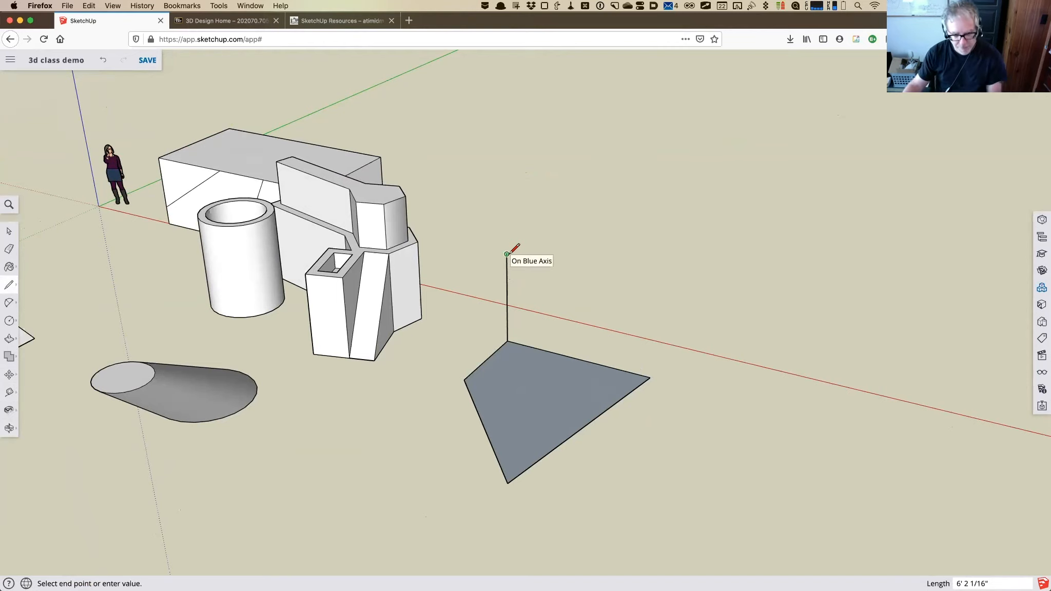
{"action": "key", "text": "Escape"}
Draw a second vertical line from the other end of the face's back edge, using the first line's top as reference.
{"action": "key", "text": "o"}
{"action": "left_click_drag", "start_coordinate": [615, 411], "coordinate": [784, 401]}
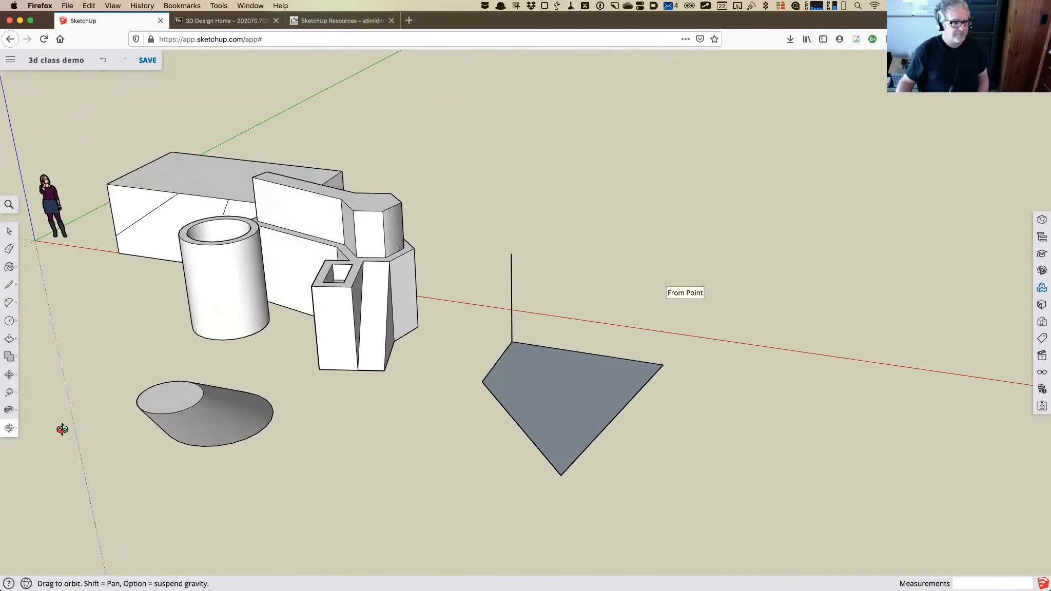
{"action": "scroll", "coordinate": [63, 429], "scroll_direction": "up", "scroll_amount": 5}
{"action": "scroll", "coordinate": [73, 354], "scroll_direction": "down", "scroll_amount": 3}
{"action": "scroll", "coordinate": [73, 354], "scroll_direction": "up", "scroll_amount": 4}
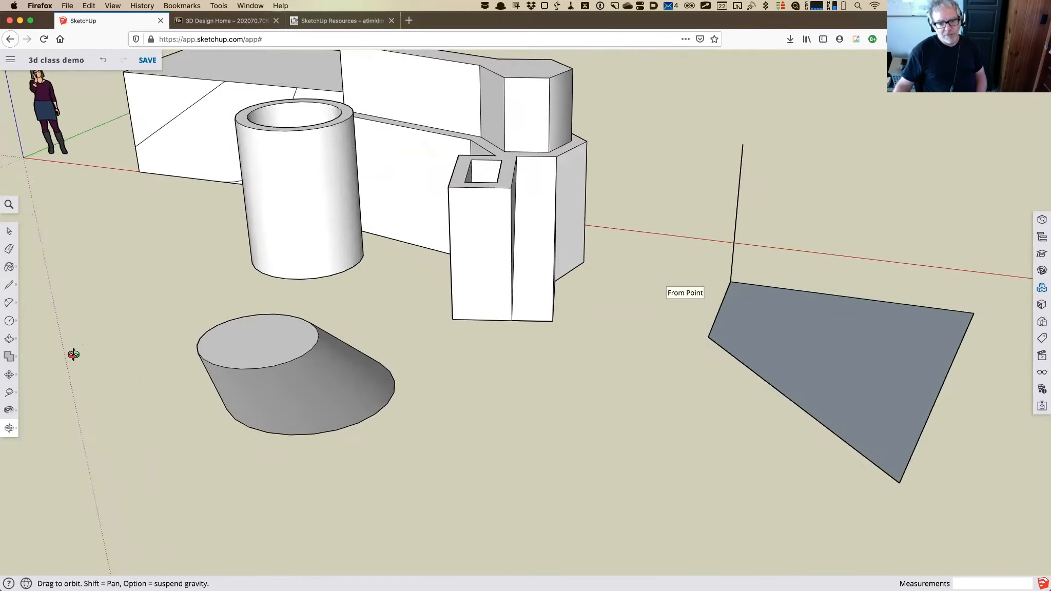
{"action": "scroll", "coordinate": [74, 354], "scroll_direction": "down", "scroll_amount": 2}
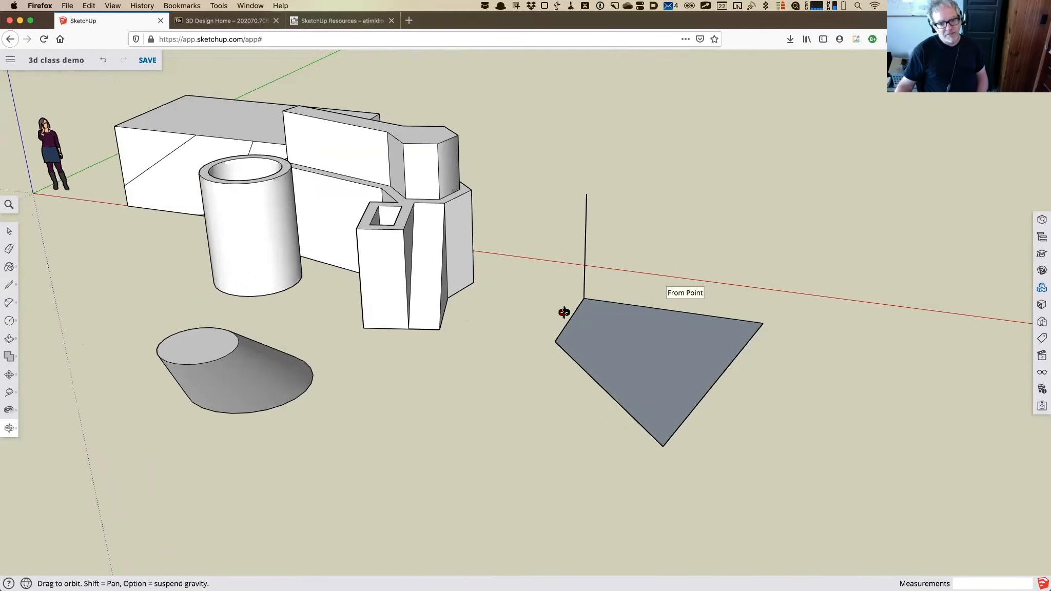
{"action": "left_click", "coordinate": [10, 284]}
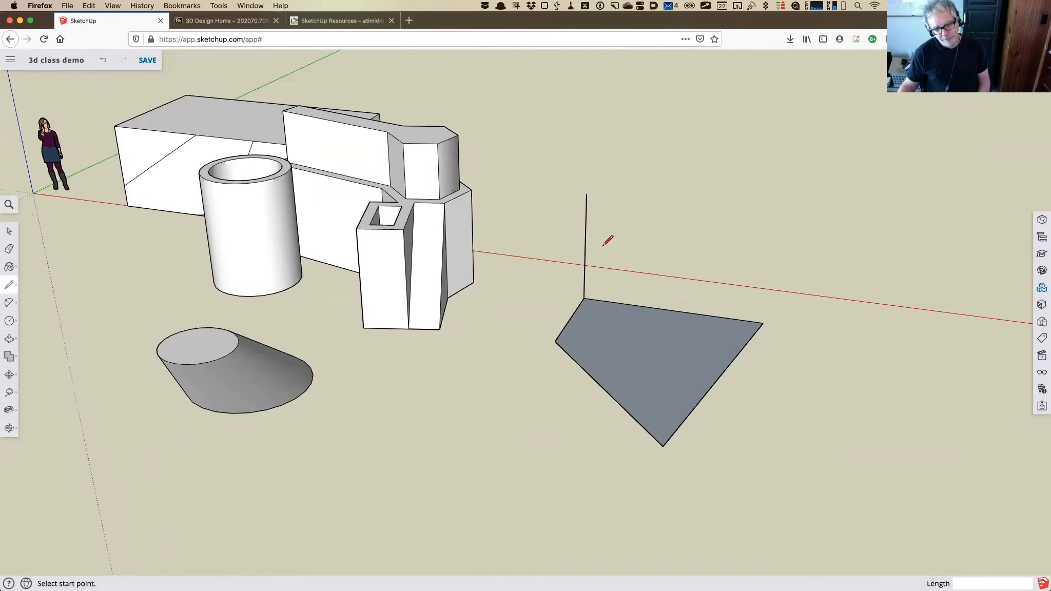
{"action": "left_click", "coordinate": [763, 323]}
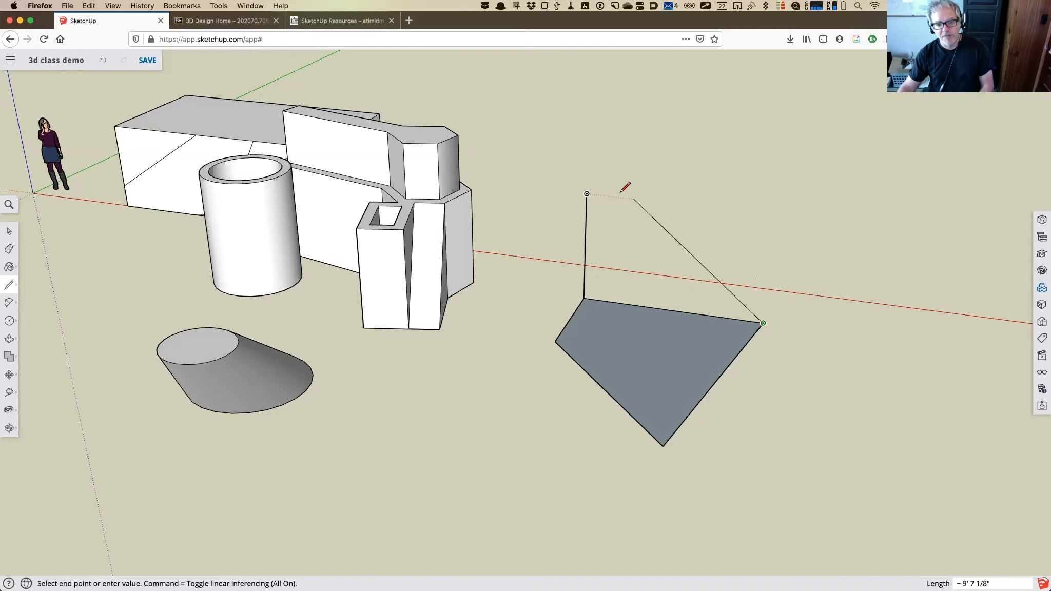
{"action": "left_click", "coordinate": [775, 214]}
{"action": "key", "text": "Escape"}
{"action": "key", "text": "o"}
{"action": "mouse_move", "coordinate": [843, 303]}
{"action": "left_mouse_down"}
{"action": "mouse_move", "coordinate": [458, 272]}
{"action": "mouse_move", "coordinate": [352, 202]}
{"action": "mouse_move", "coordinate": [296, 181]}
{"action": "mouse_move", "coordinate": [823, 300]}
{"action": "left_mouse_up"}
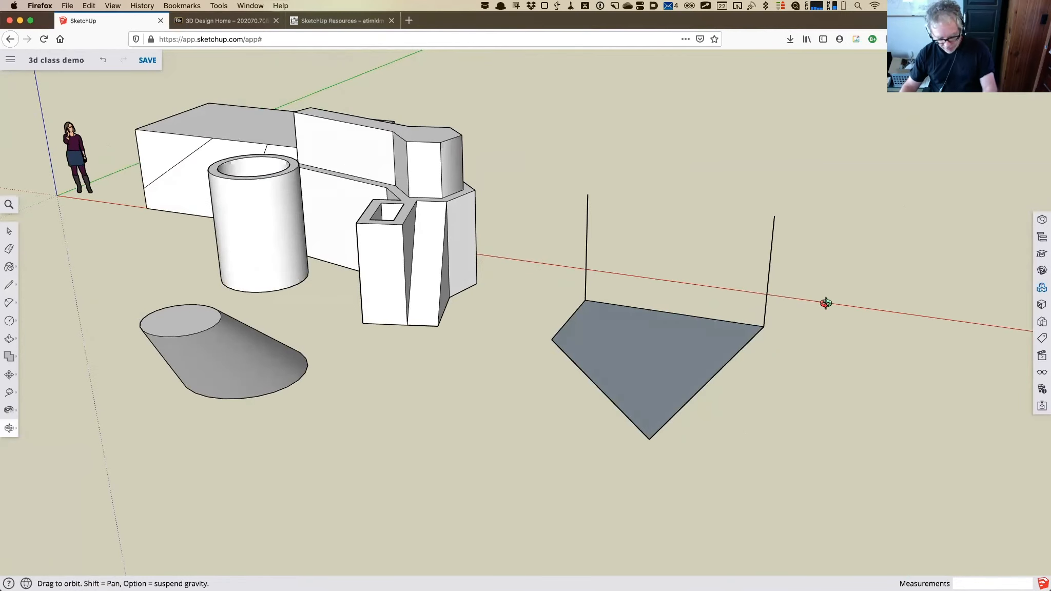
Connect the tops of the two vertical lines with an edge to close the upright back wall.
{"action": "key", "text": "l"}
{"action": "left_click", "coordinate": [775, 216]}
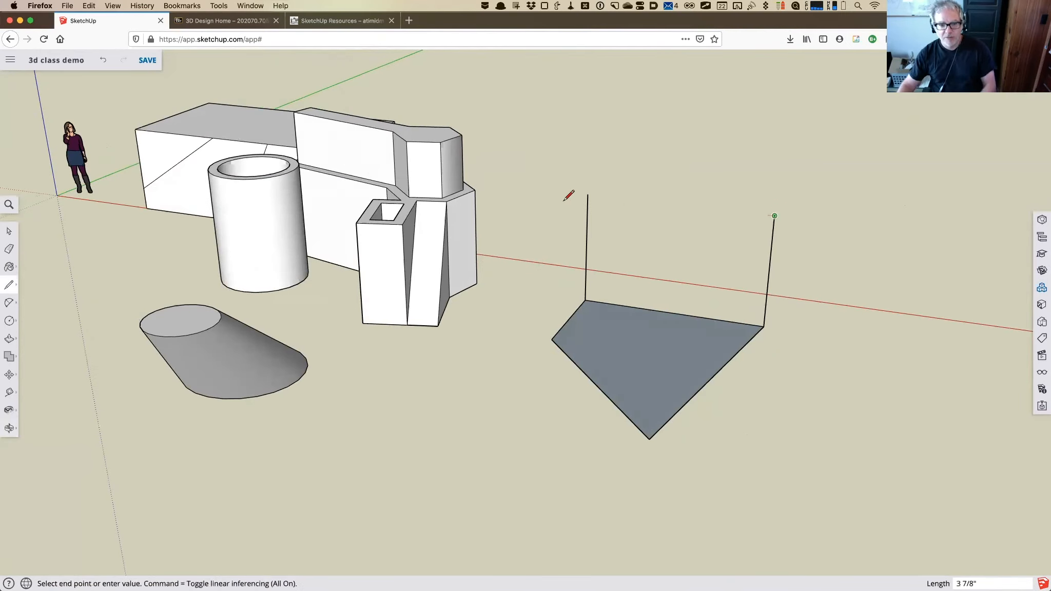
{"action": "left_click", "coordinate": [587, 194]}
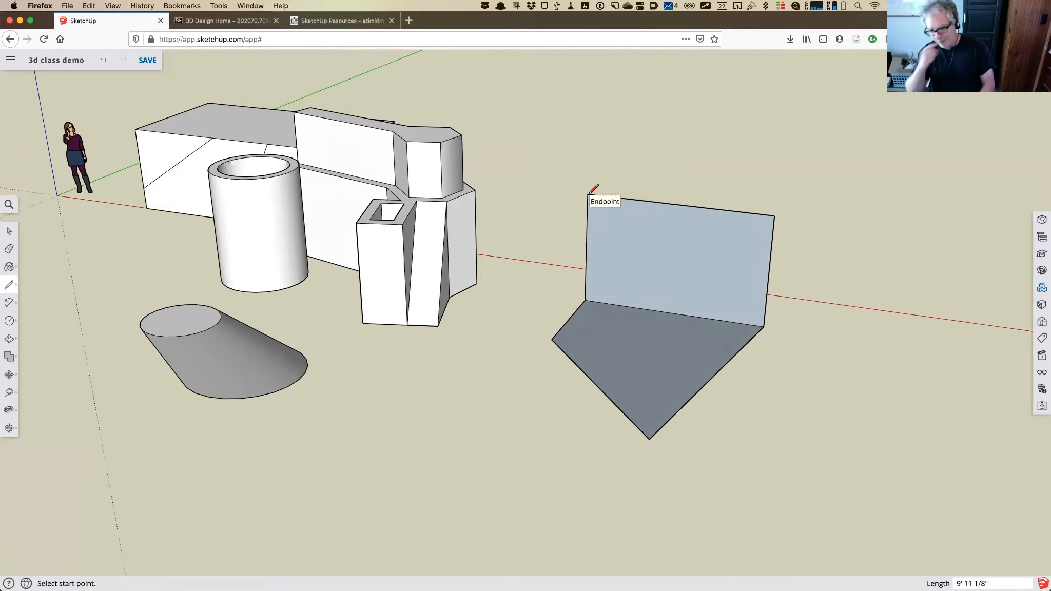
Draw a blue-axis line about 3' 1" tall from the base's pointed front corner and connect its top to the wall's nearer upper corner.
{"action": "scroll", "coordinate": [779, 426], "scroll_direction": "down", "scroll_amount": 3}
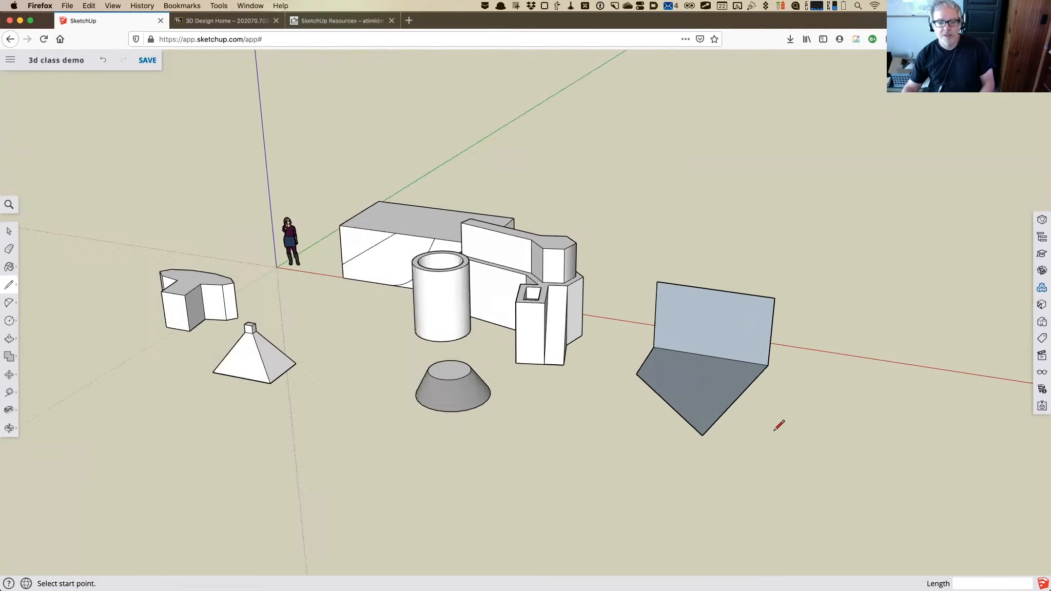
{"action": "scroll", "coordinate": [779, 426], "scroll_direction": "up", "scroll_amount": 5}
{"action": "key", "text": "o"}
{"action": "mouse_move", "coordinate": [800, 402]}
{"action": "left_mouse_down"}
{"action": "mouse_move", "coordinate": [457, 406]}
{"action": "mouse_move", "coordinate": [625, 390]}
{"action": "left_mouse_up"}
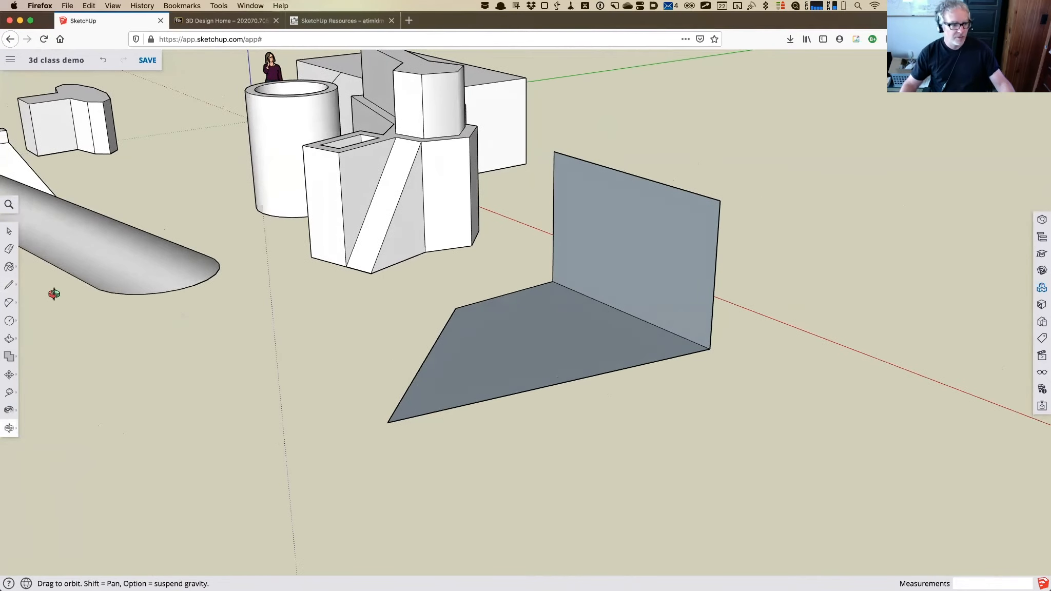
{"action": "left_click", "coordinate": [9, 285]}
{"action": "left_click", "coordinate": [387, 422]}
{"action": "left_click", "coordinate": [384, 342]}
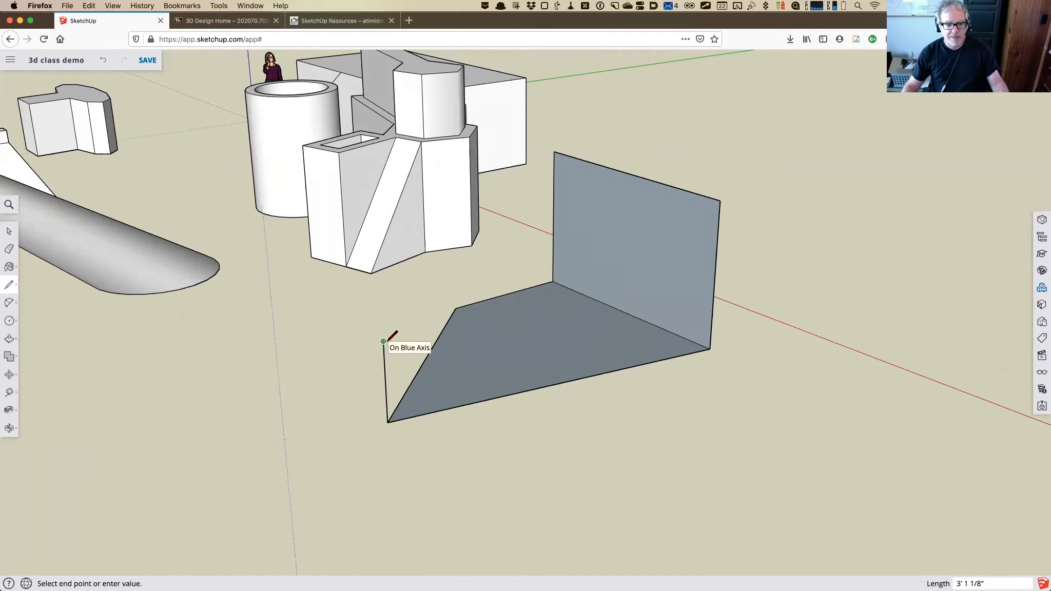
{"action": "left_click", "coordinate": [721, 200]}
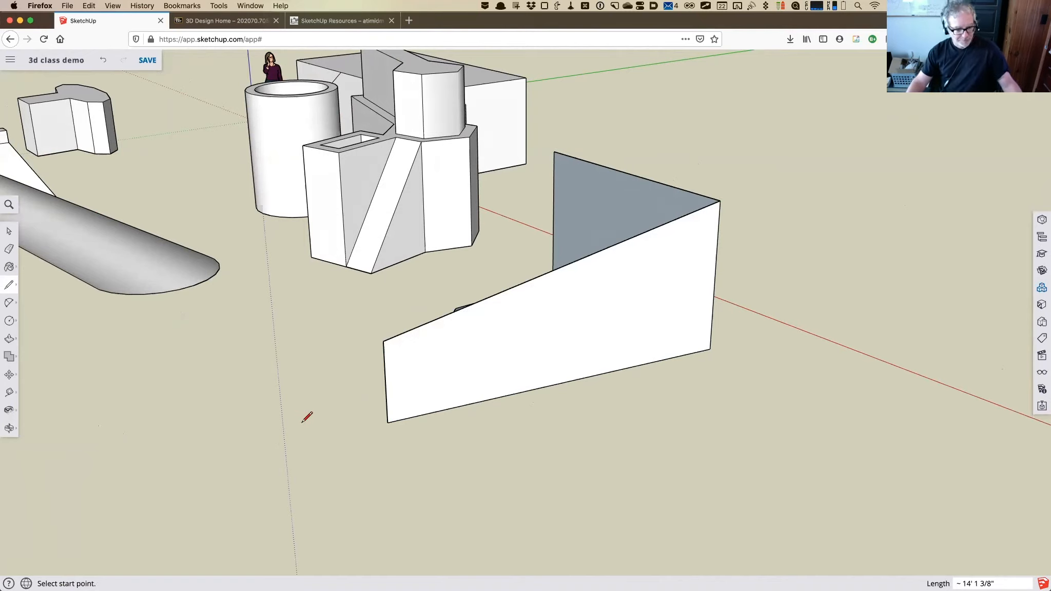
Draw an edge from the top of the short vertical line to the base's remaining free corner, closing a triangular face.
{"action": "key", "text": "o"}
{"action": "left_click_drag", "start_coordinate": [458, 415], "coordinate": [789, 453]}
{"action": "key", "text": "h"}
{"action": "left_click_drag", "start_coordinate": [871, 358], "coordinate": [613, 405]}
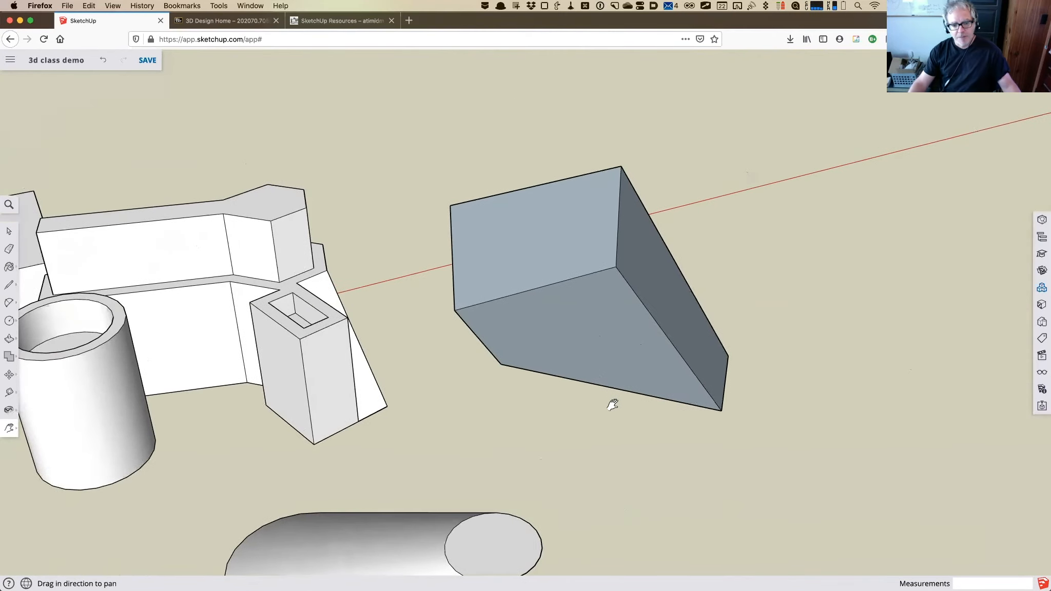
{"action": "left_click", "coordinate": [9, 286]}
{"action": "left_click", "coordinate": [46, 271]}
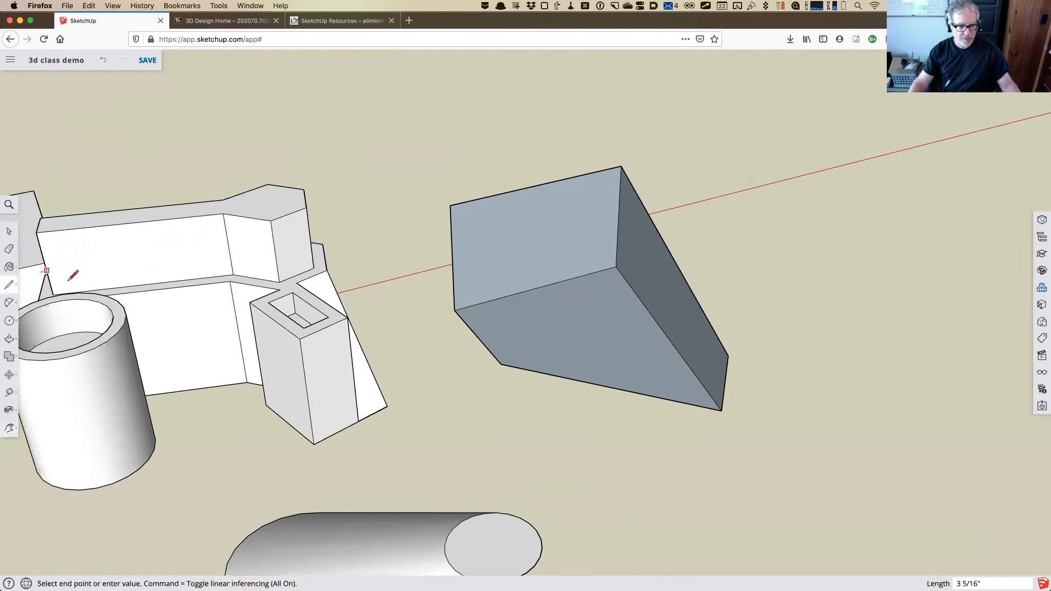
{"action": "key", "text": "Escape"}
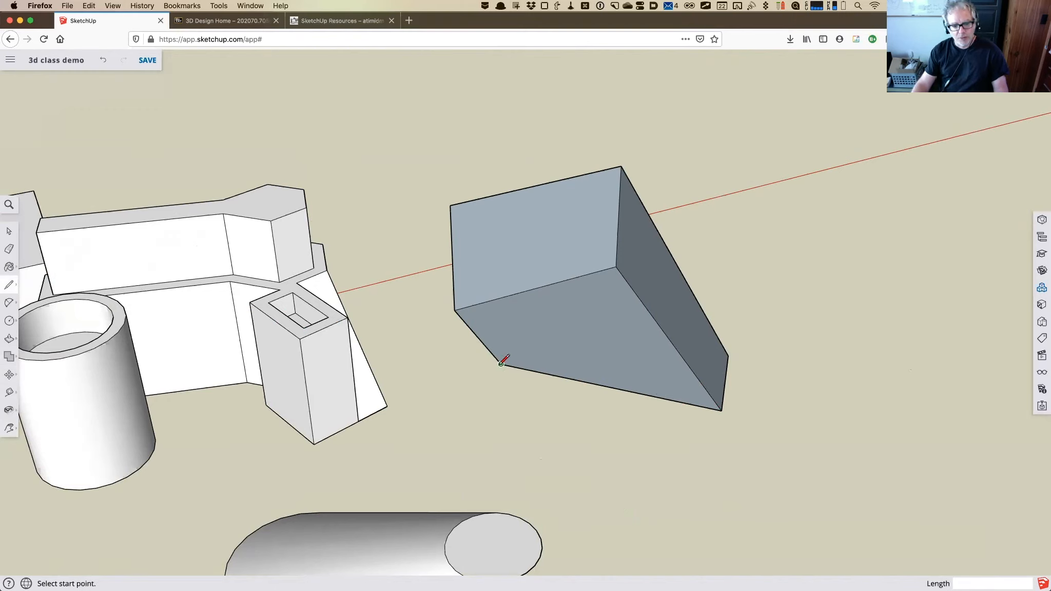
{"action": "left_click", "coordinate": [728, 355]}
{"action": "left_click", "coordinate": [501, 364]}
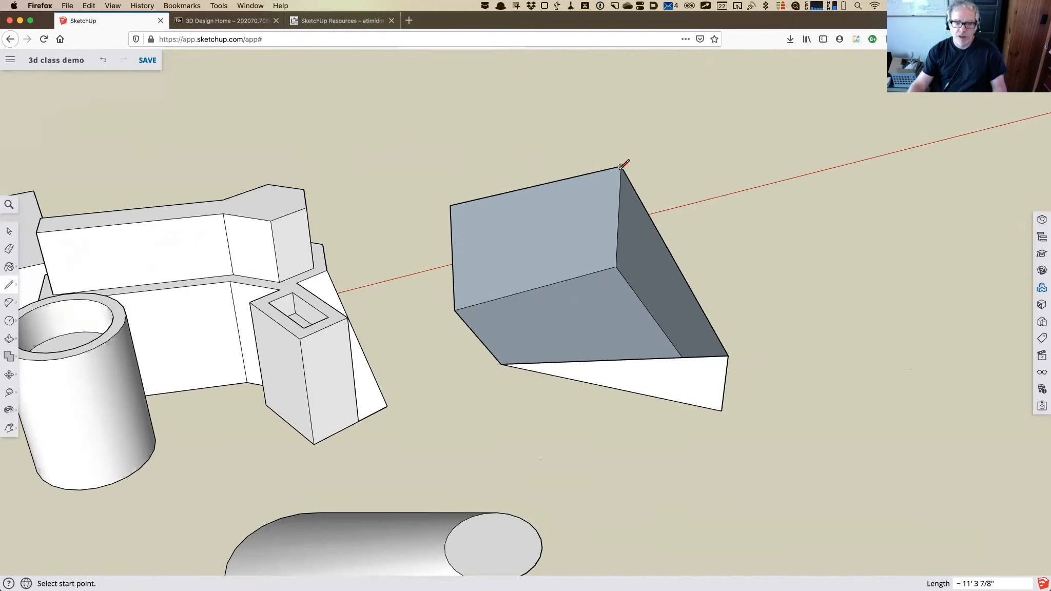
Draw a diagonal from that base corner to the back wall's nearer upper corner, and join the wall's other upper corner to the diagonal.
{"action": "left_click", "coordinate": [502, 363]}
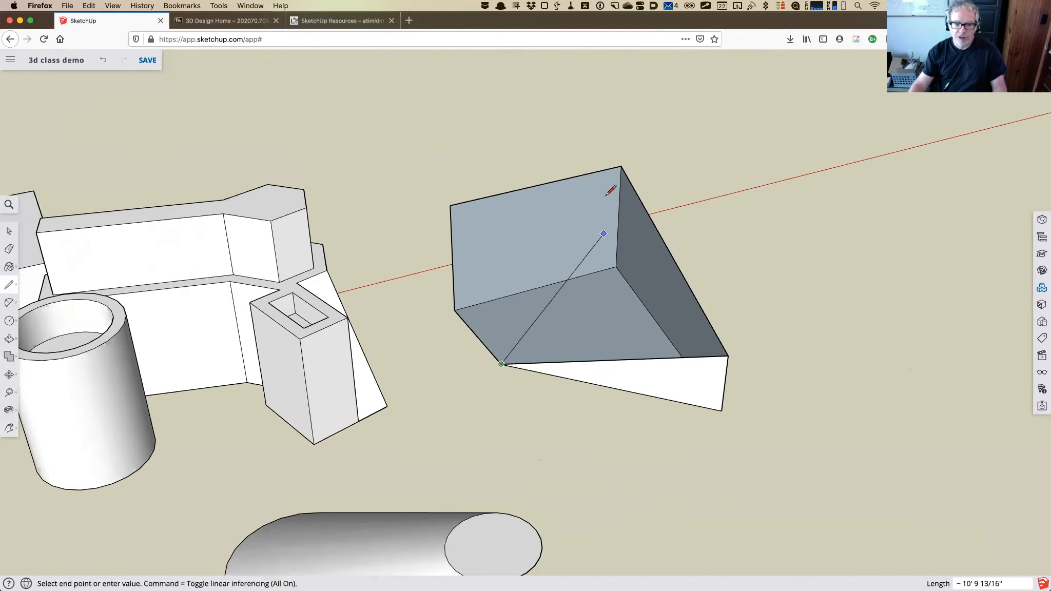
{"action": "left_click", "coordinate": [621, 167]}
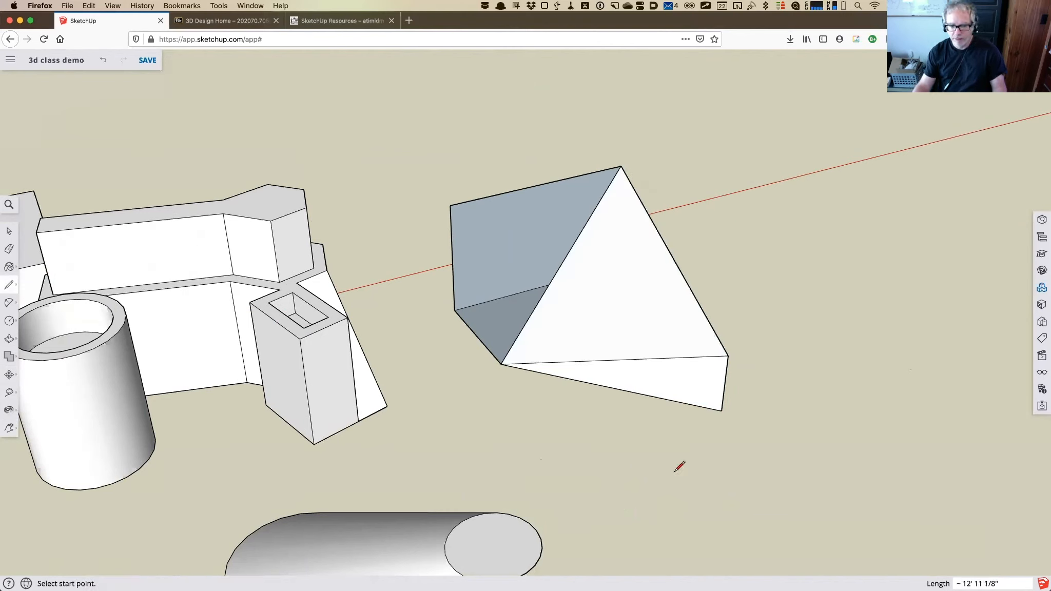
{"action": "left_click", "coordinate": [452, 205]}
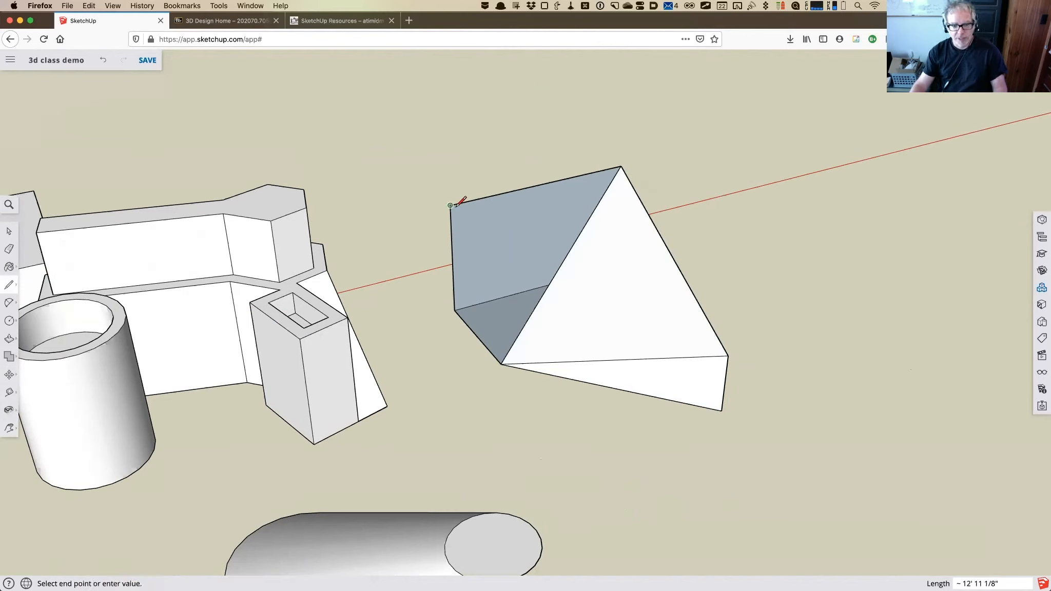
{"action": "left_click", "coordinate": [583, 229]}
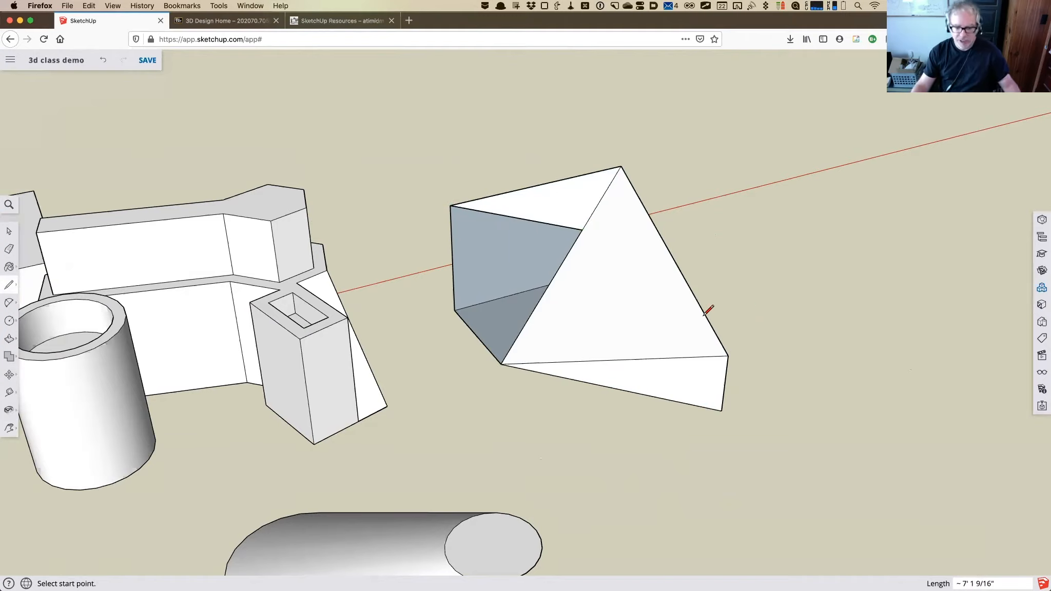
Draw a line about 4' 2" long from the midpoint of the upper connecting edge down to the midpoint of the sloping edge below.
{"action": "key", "text": "o"}
{"action": "left_click_drag", "start_coordinate": [481, 391], "coordinate": [858, 428]}
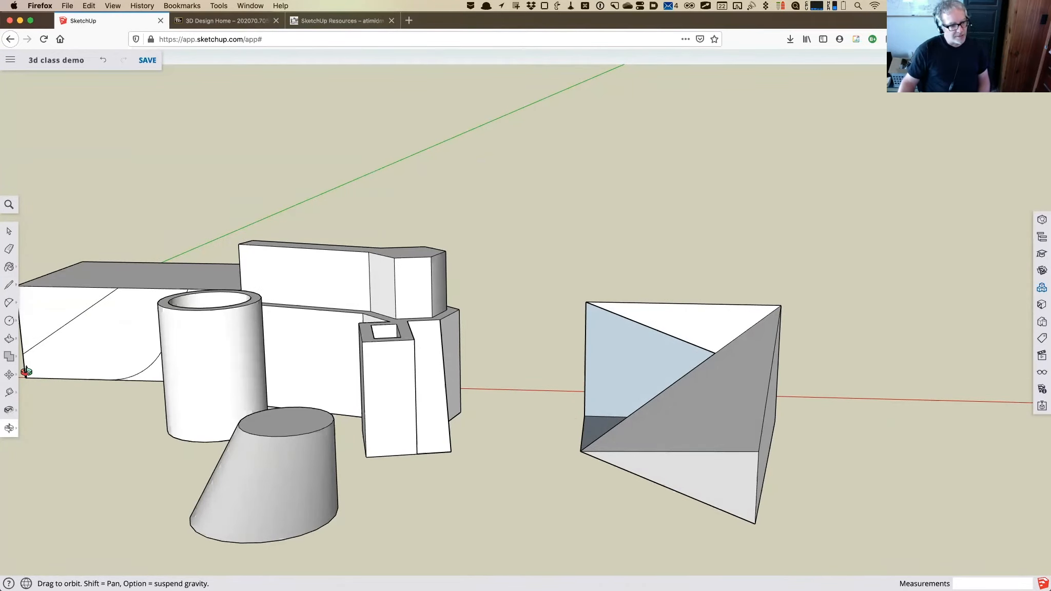
{"action": "left_click", "coordinate": [12, 287]}
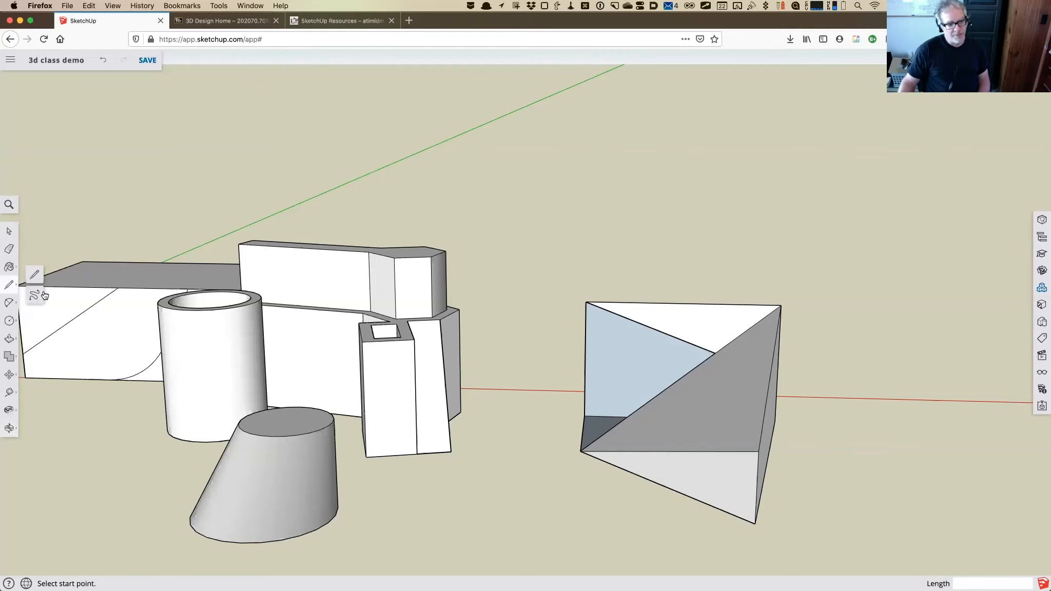
{"action": "left_click", "coordinate": [649, 325]}
{"action": "scroll", "coordinate": [649, 325], "scroll_direction": "up", "scroll_amount": 3}
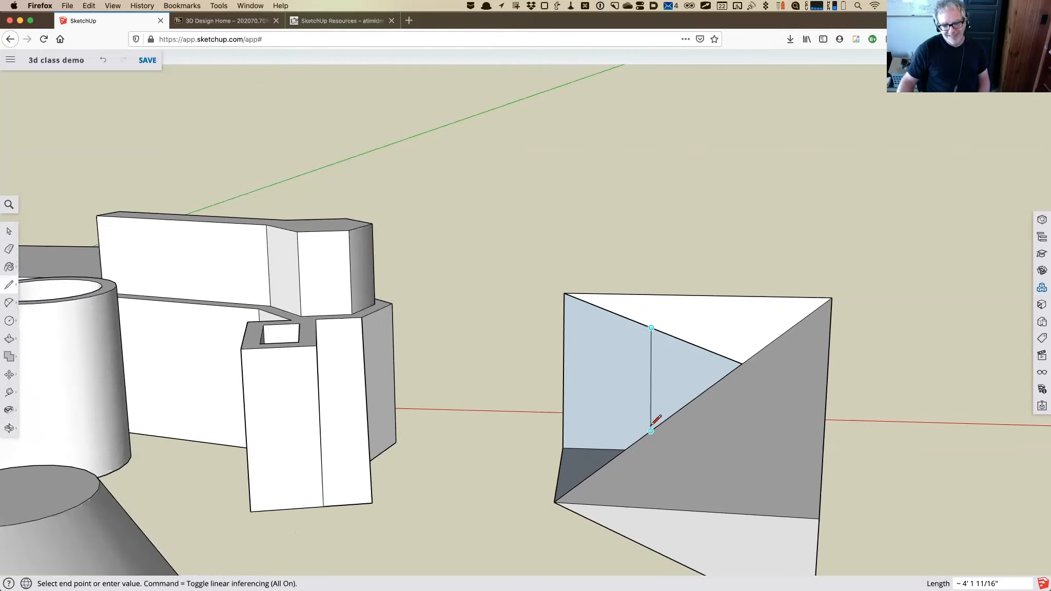
{"action": "left_click", "coordinate": [651, 431]}
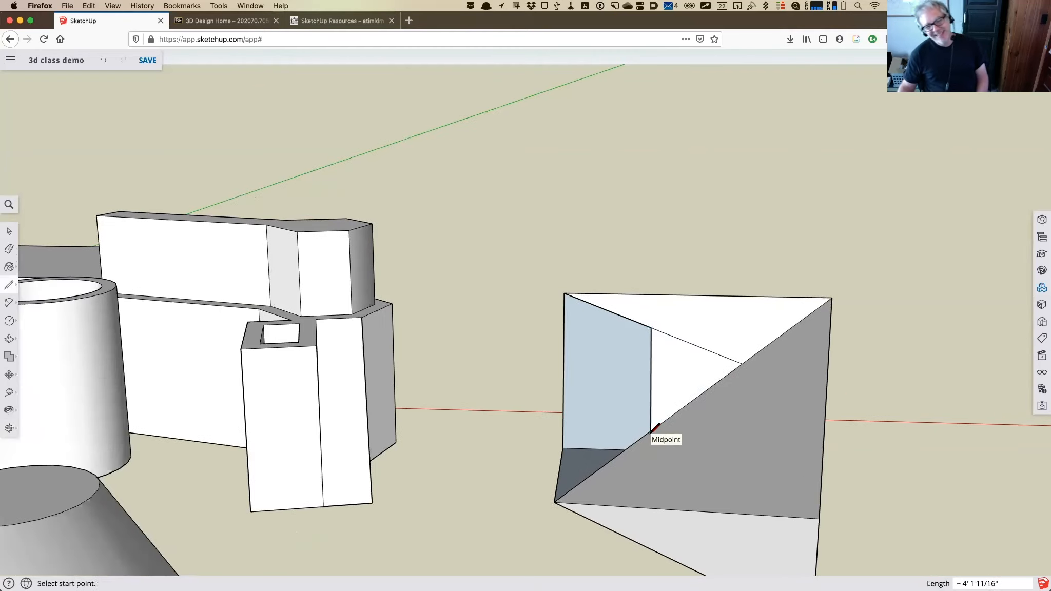
From the midpoint of the wall's outer vertical edge, draw lines to the middle and the top of the new vertical line.
{"action": "left_click", "coordinate": [563, 365]}
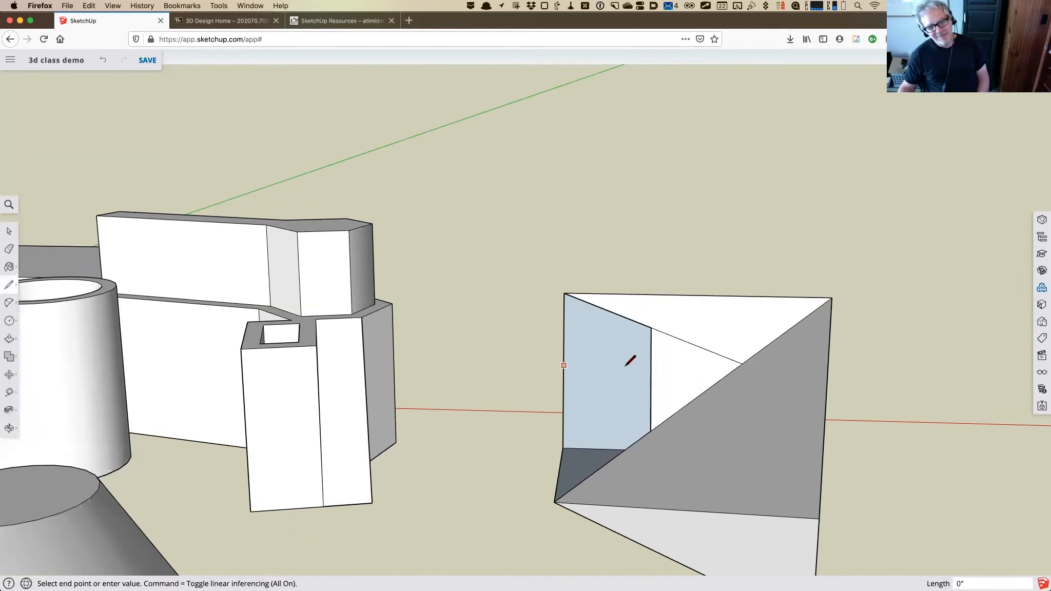
{"action": "left_click", "coordinate": [651, 379]}
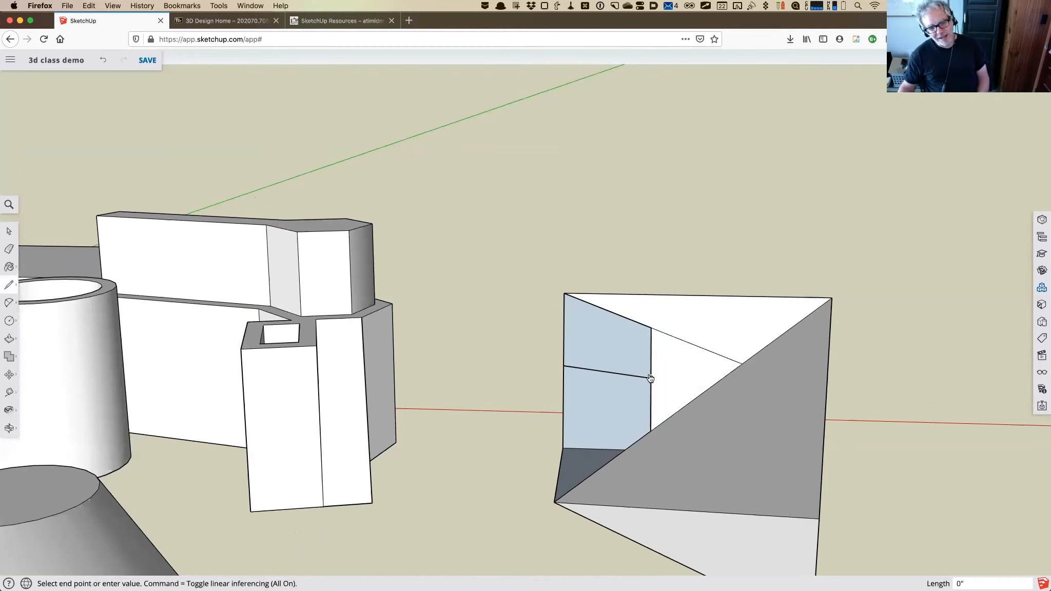
{"action": "key", "text": "Escape"}
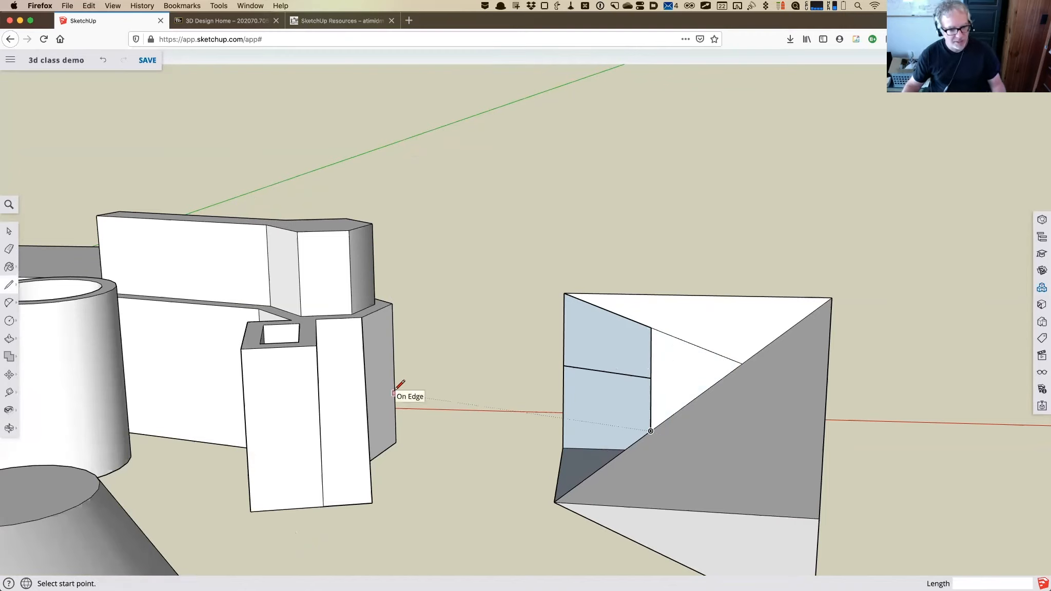
{"action": "left_click", "coordinate": [564, 365]}
{"action": "left_click", "coordinate": [652, 328]}
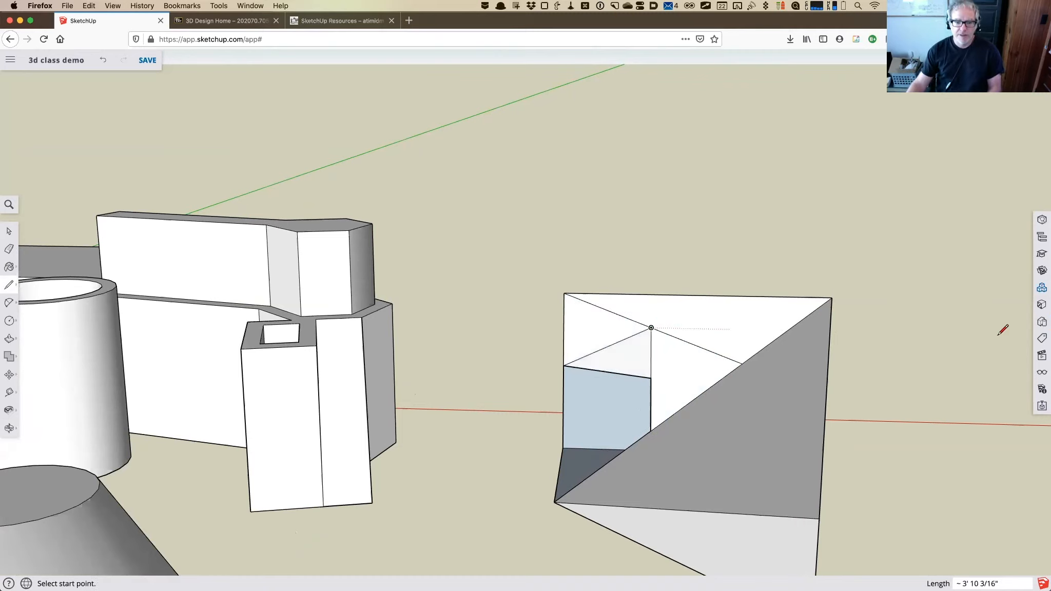
Distort the irregular solid with the Move tool by shifting its side face, its top and its sloping front face.
{"action": "key", "text": "o"}
{"action": "left_click_drag", "start_coordinate": [630, 395], "coordinate": [505, 435]}
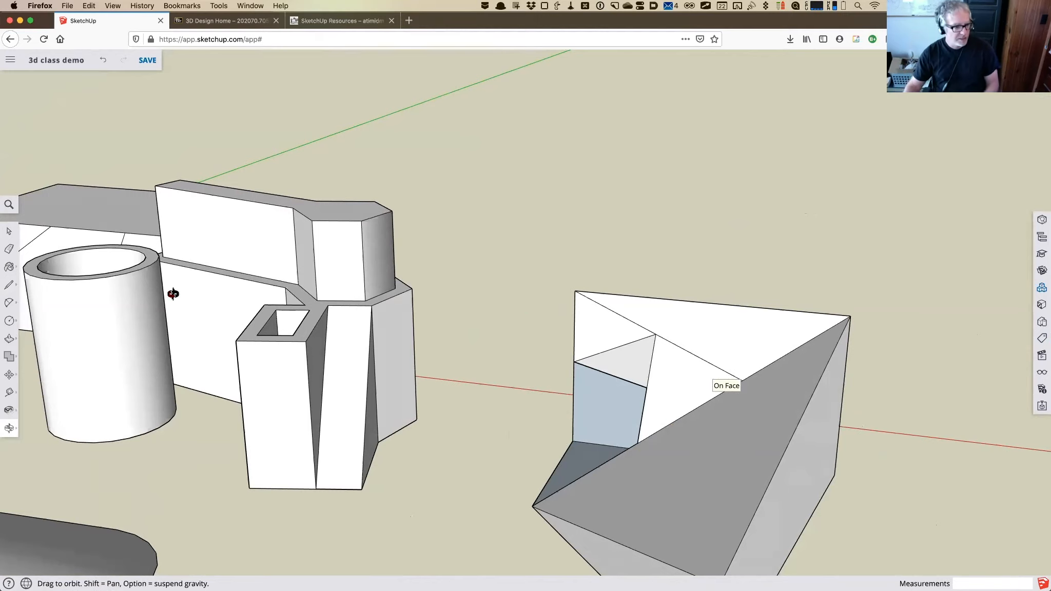
{"action": "left_click", "coordinate": [9, 374]}
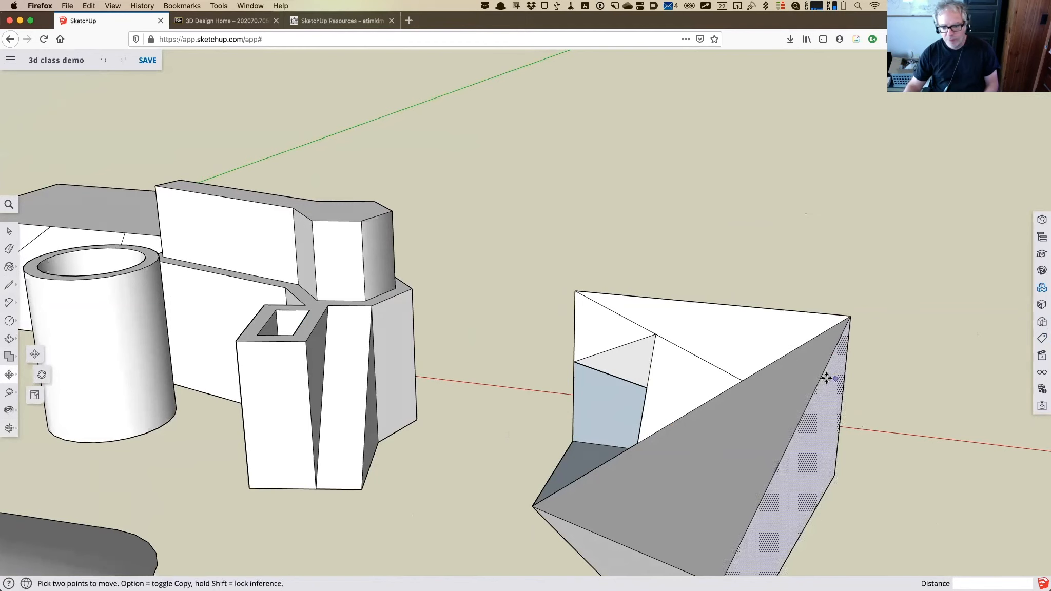
{"action": "left_click_drag", "start_coordinate": [817, 378], "coordinate": [865, 376]}
{"action": "left_click_drag", "start_coordinate": [752, 336], "coordinate": [866, 266]}
{"action": "left_click_drag", "start_coordinate": [704, 472], "coordinate": [639, 475]}
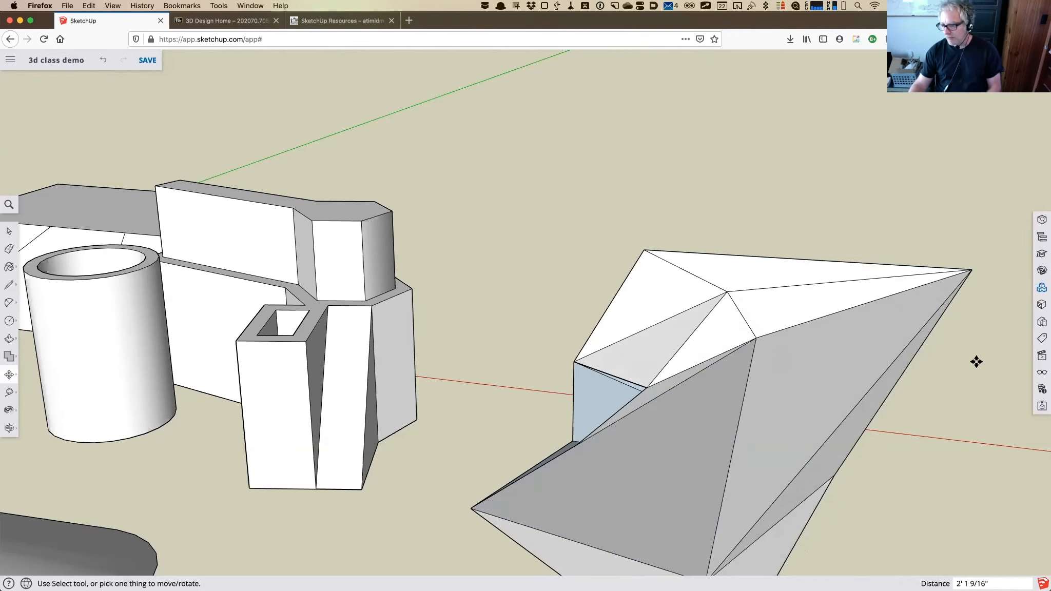
Draw a rectangle on the open ground in front of the cylinder and the slanted cone.
{"action": "scroll", "coordinate": [981, 363], "scroll_direction": "down", "scroll_amount": 5}
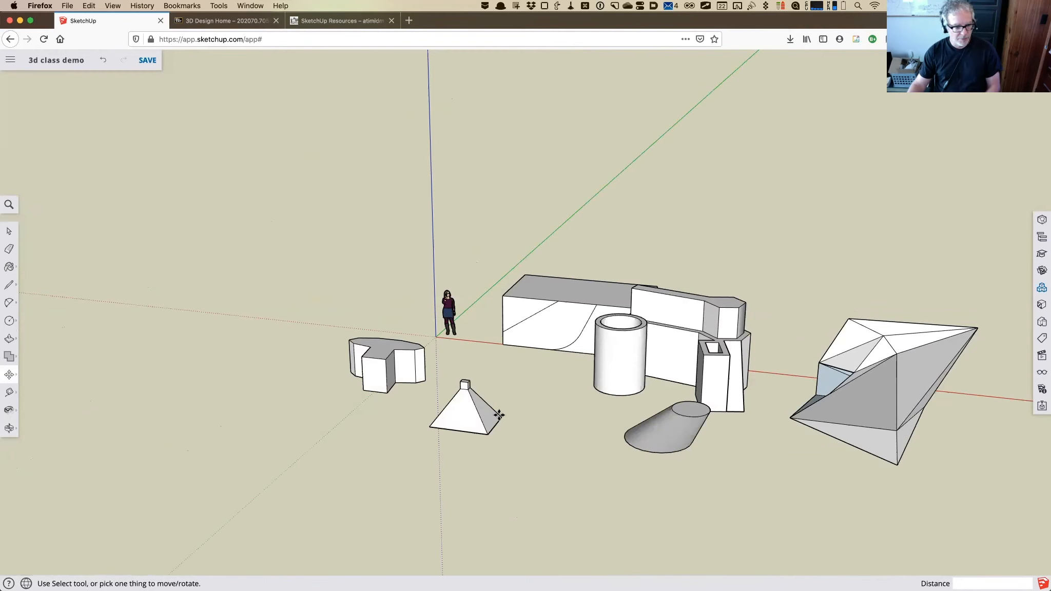
{"action": "scroll", "coordinate": [63, 354], "scroll_direction": "up", "scroll_amount": 1}
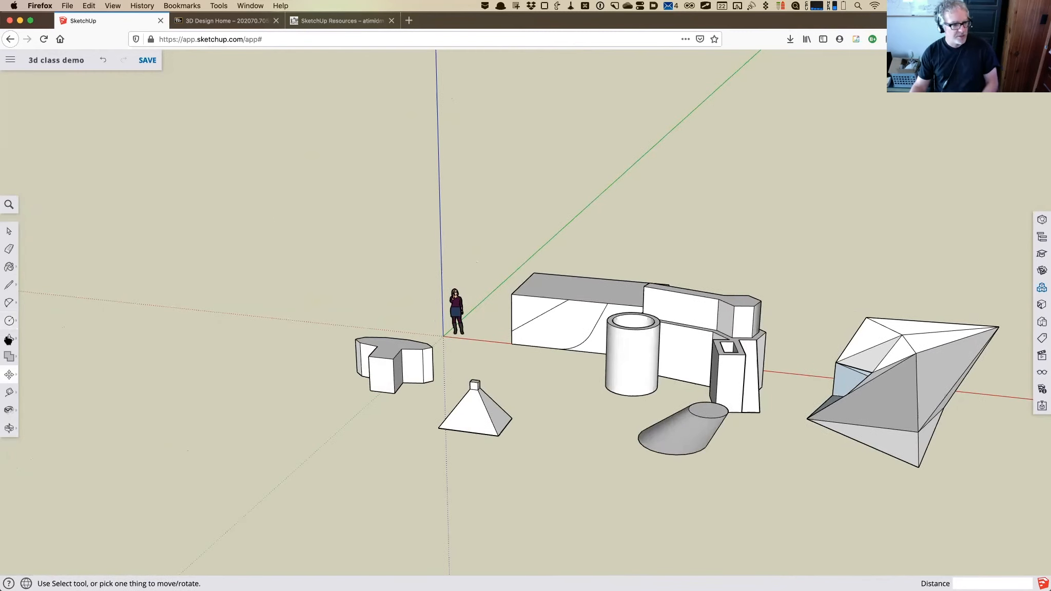
{"action": "left_click", "coordinate": [9, 304]}
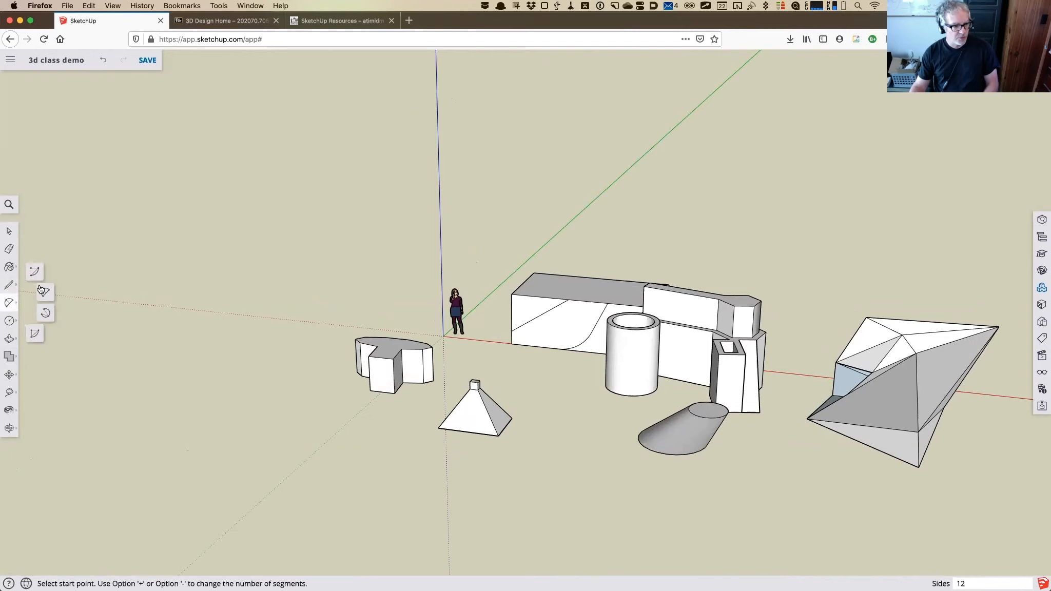
{"action": "left_click", "coordinate": [9, 321]}
{"action": "left_click", "coordinate": [35, 280]}
{"action": "left_click", "coordinate": [559, 521]}
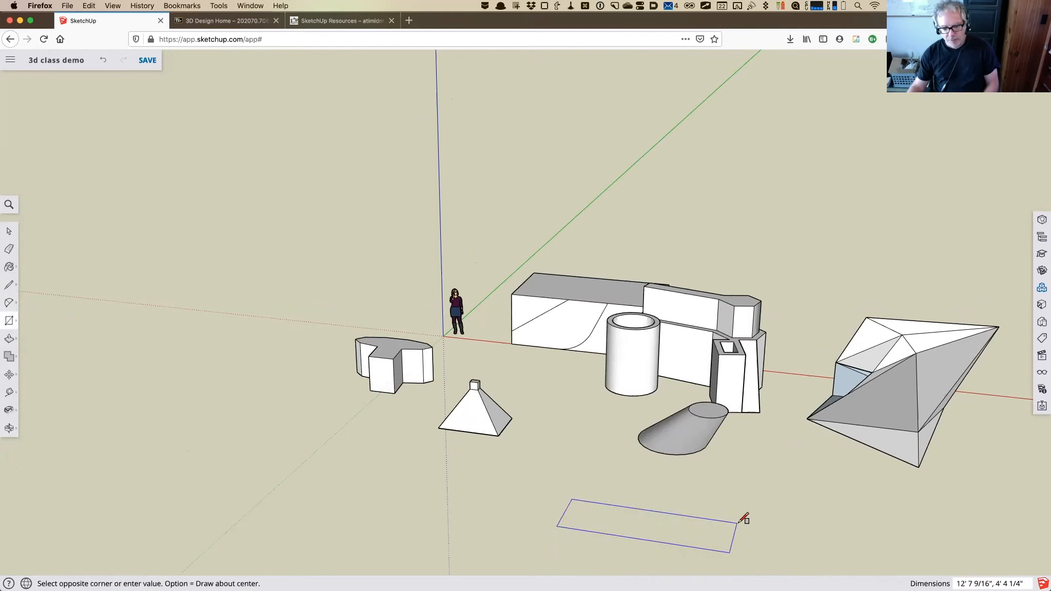
{"action": "left_click", "coordinate": [668, 495]}
Push/Pull the rectangle up about 7' 9 1/2" into a box and extend its side face outward about 5' 7 5/8".
{"action": "left_click", "coordinate": [9, 339]}
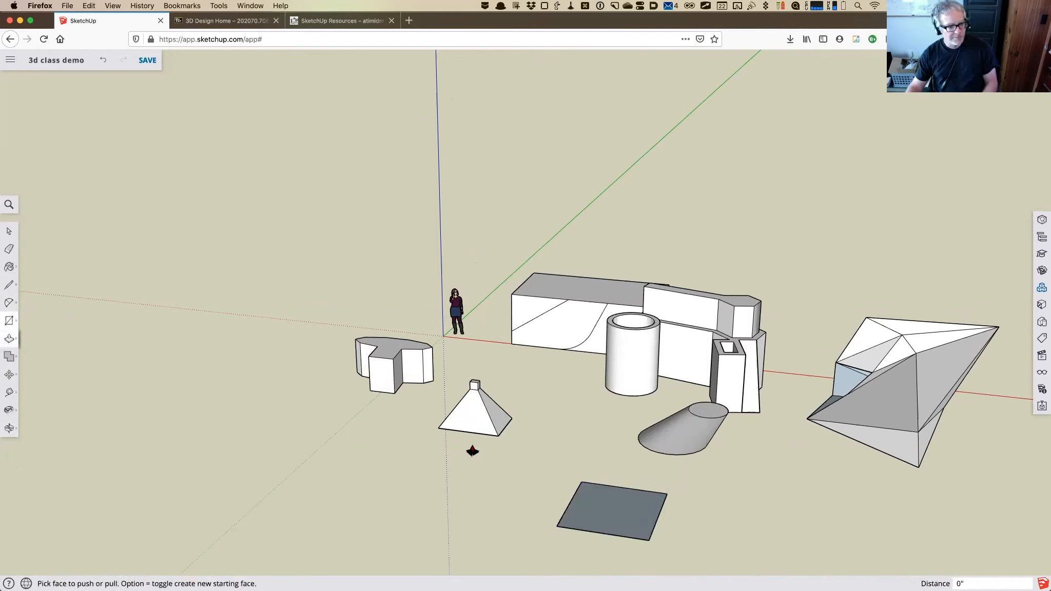
{"action": "left_click_drag", "start_coordinate": [615, 514], "coordinate": [596, 420]}
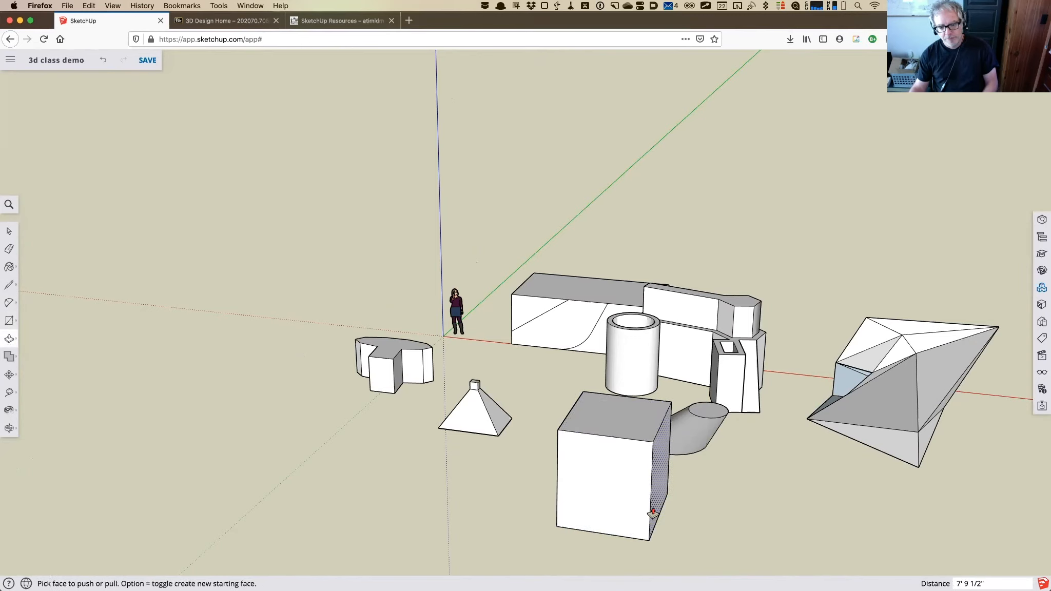
{"action": "left_click_drag", "start_coordinate": [657, 502], "coordinate": [738, 492]}
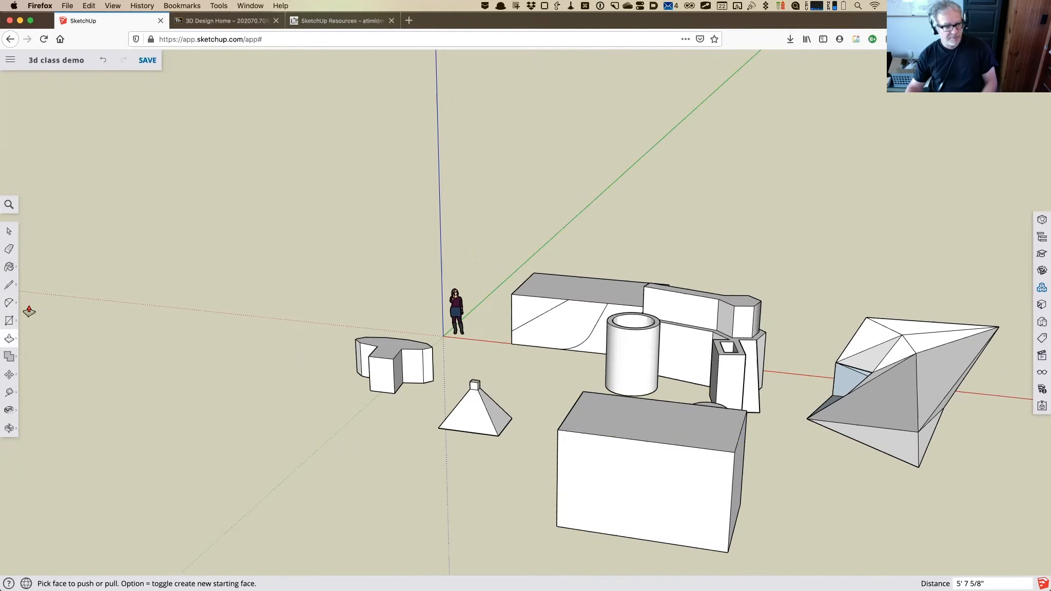
Draw a circle with a radius of about 2' 6" on the front face of the new box.
{"action": "left_click", "coordinate": [9, 321]}
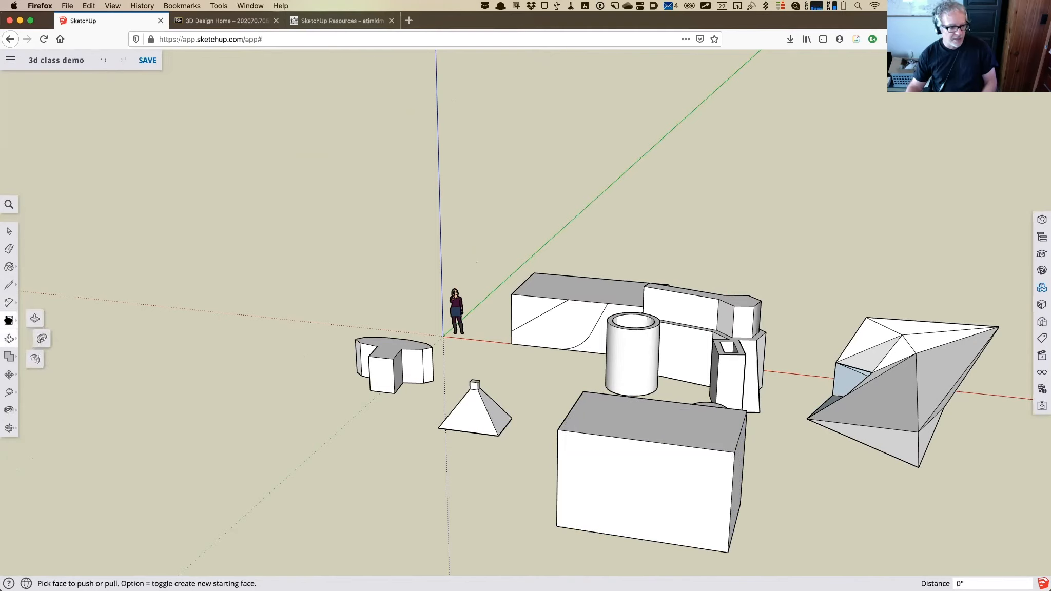
{"action": "left_click", "coordinate": [52, 321]}
{"action": "left_click", "coordinate": [627, 497]}
{"action": "left_click", "coordinate": [660, 487]}
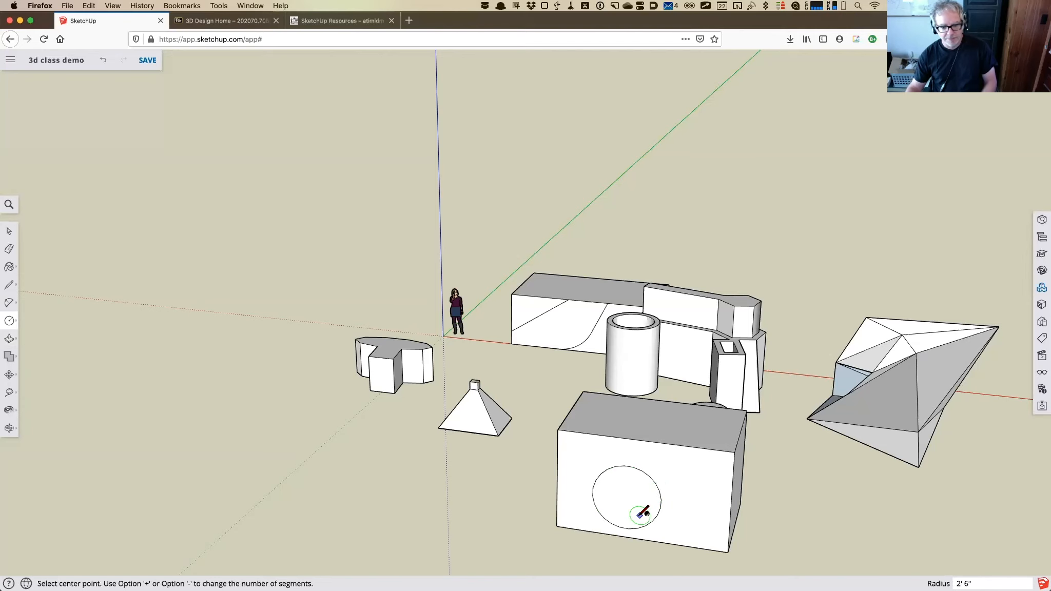
Push/Pull the circle on the box's front face inward 7' 4 1/4" to cut a round hole through the box.
{"action": "scroll", "coordinate": [639, 513], "scroll_direction": "up", "scroll_amount": 3}
{"action": "key", "text": "h"}
{"action": "left_click_drag", "start_coordinate": [570, 437], "coordinate": [575, 339]}
{"action": "key", "text": "o"}
{"action": "left_click", "coordinate": [9, 339]}
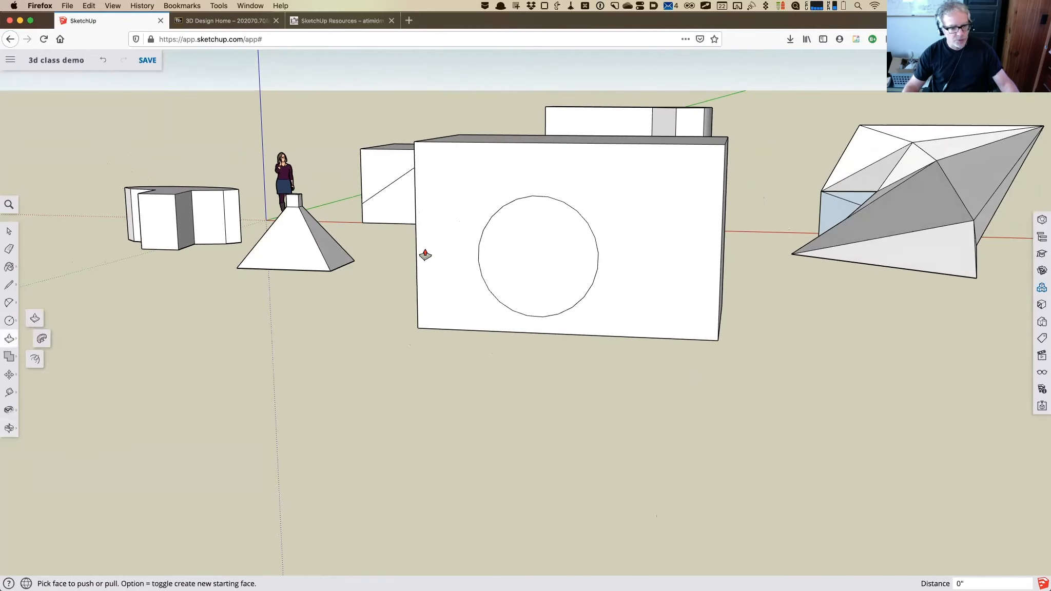
{"action": "left_click", "coordinate": [507, 258]}
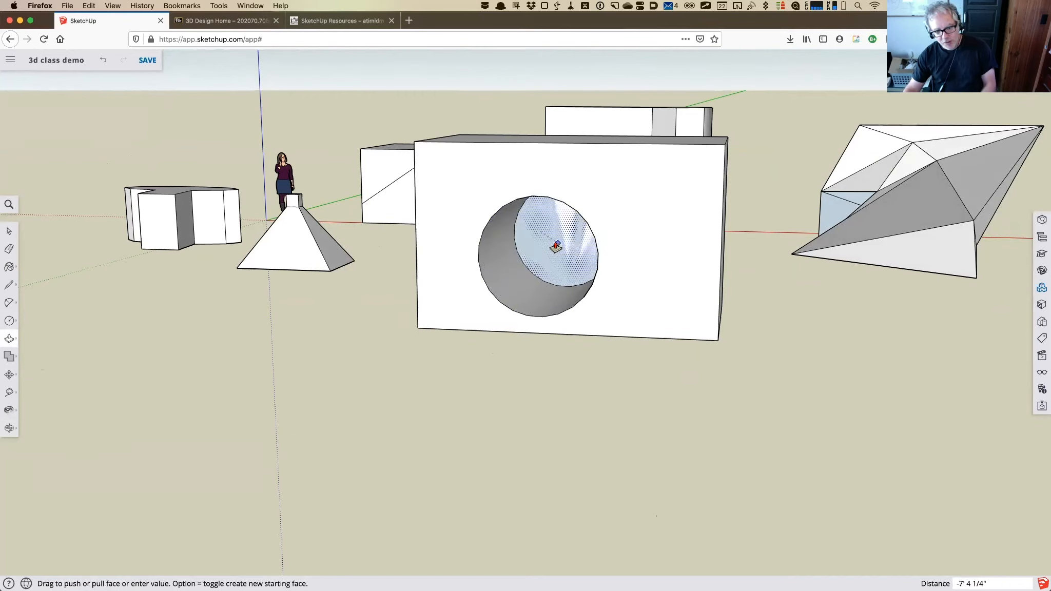
{"action": "left_click", "coordinate": [557, 247]}
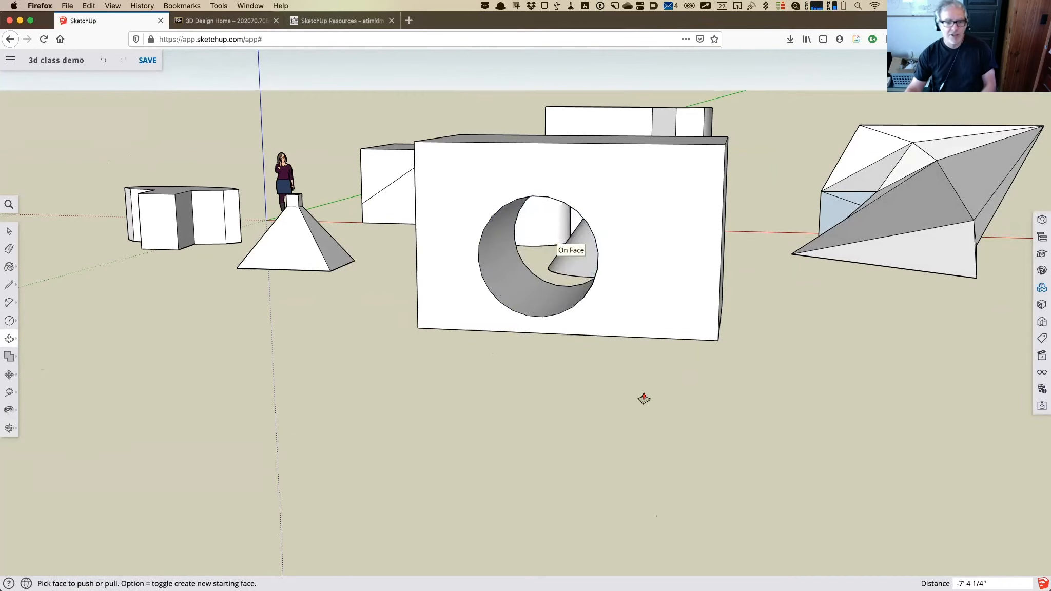
Draw a circle with a radius of about 2' 6" on the adjacent end face of the pierced box.
{"action": "scroll", "coordinate": [508, 335], "scroll_direction": "up", "scroll_amount": 3}
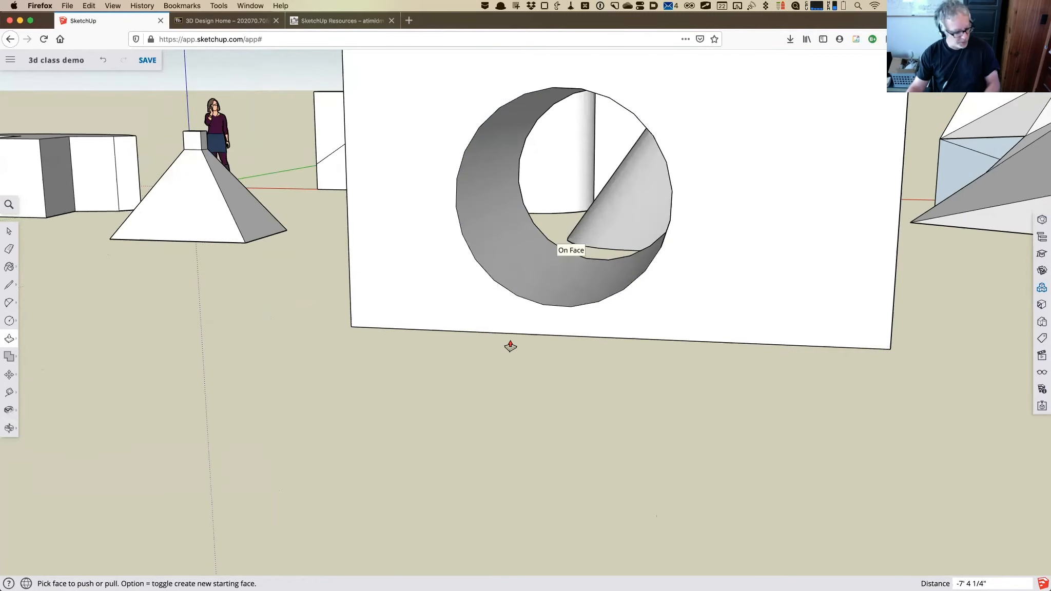
{"action": "key", "text": "o"}
{"action": "left_click_drag", "start_coordinate": [437, 317], "coordinate": [267, 333]}
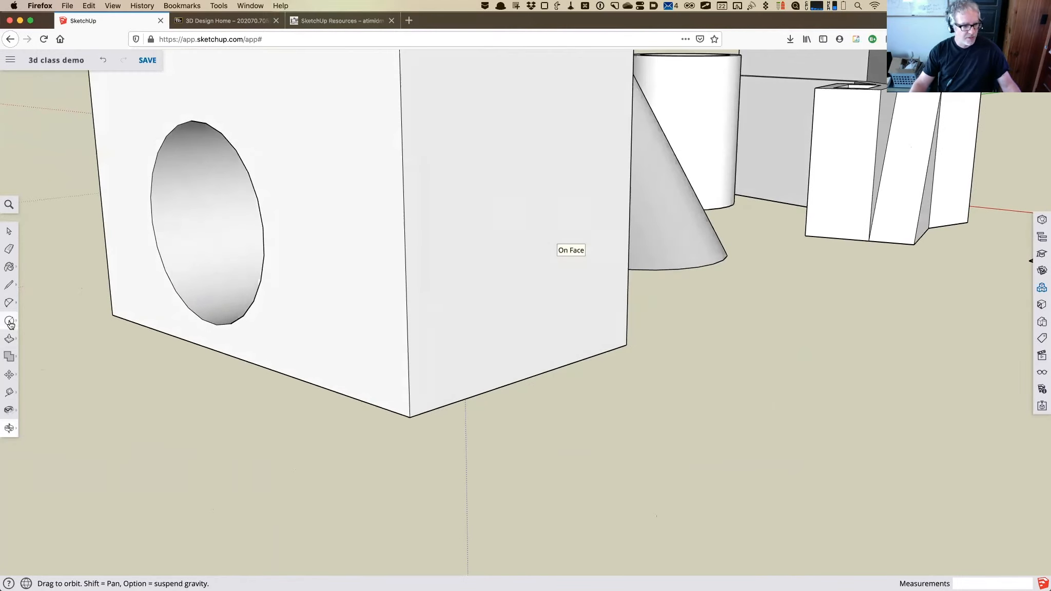
{"action": "left_click", "coordinate": [9, 338]}
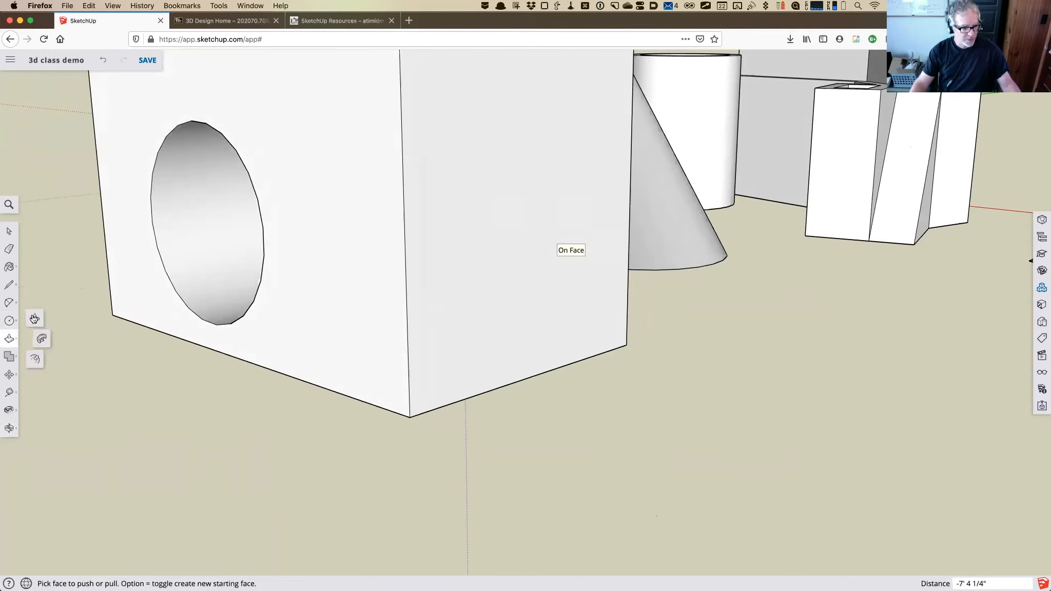
{"action": "left_click", "coordinate": [8, 321]}
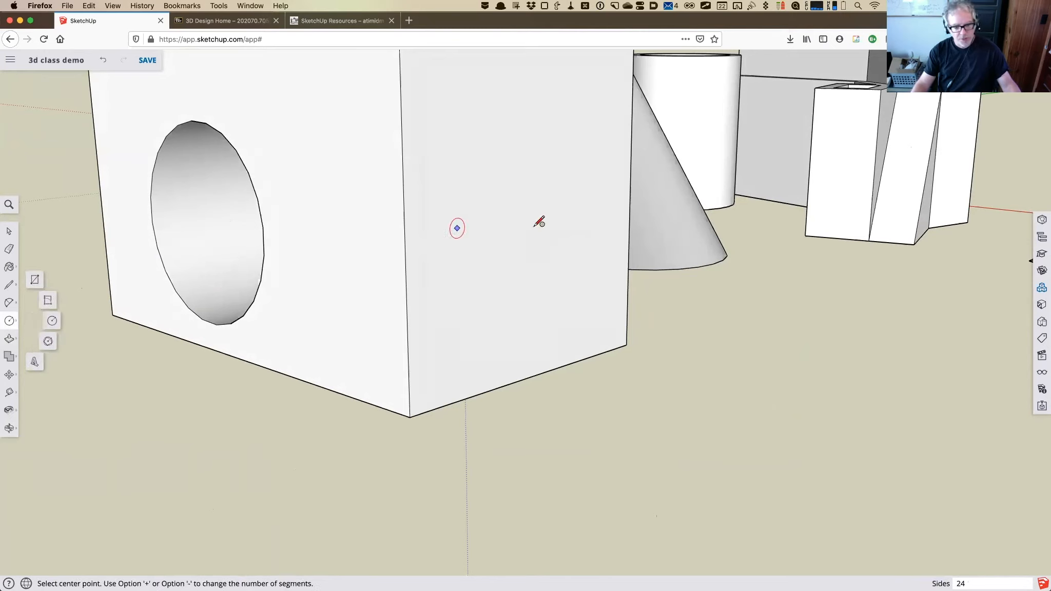
{"action": "left_click", "coordinate": [524, 250]}
{"action": "left_click", "coordinate": [465, 180]}
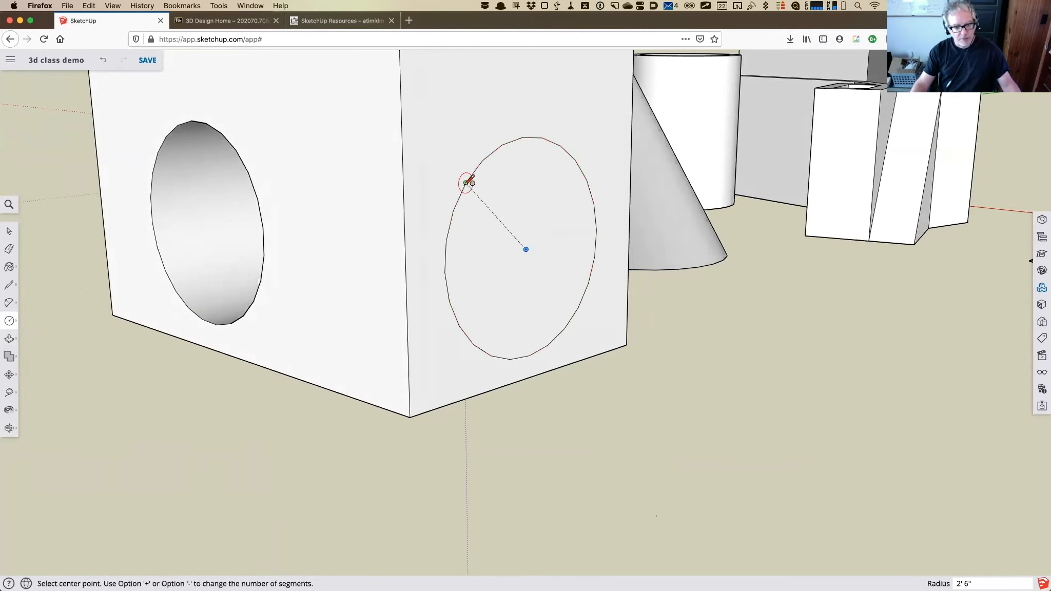
Push/Pull the end-face circle about 19' 1 1/2" through the box and out past its opposite end.
{"action": "left_click", "coordinate": [9, 339]}
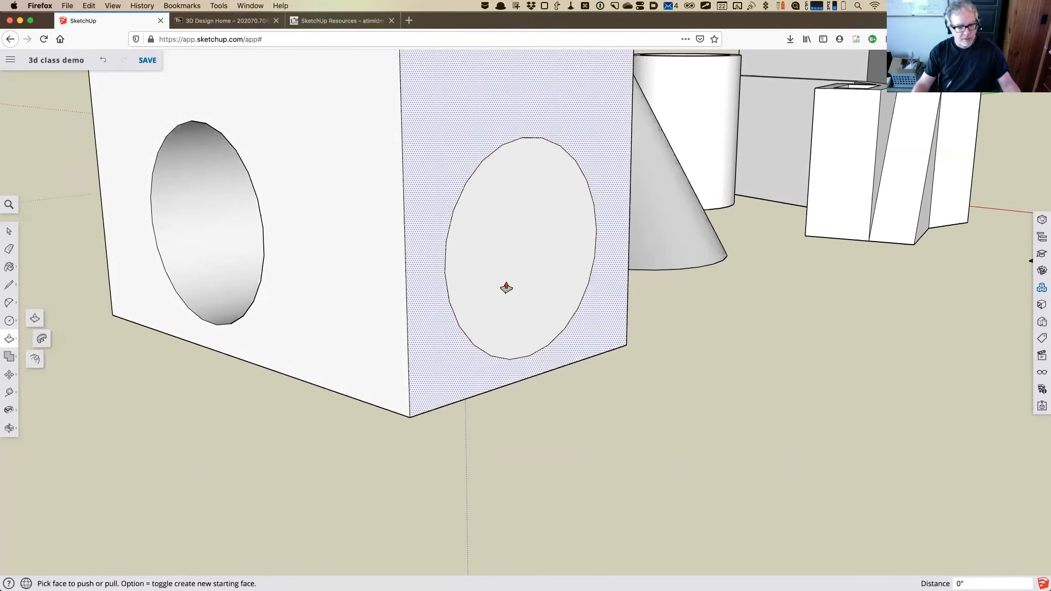
{"action": "left_click", "coordinate": [521, 286]}
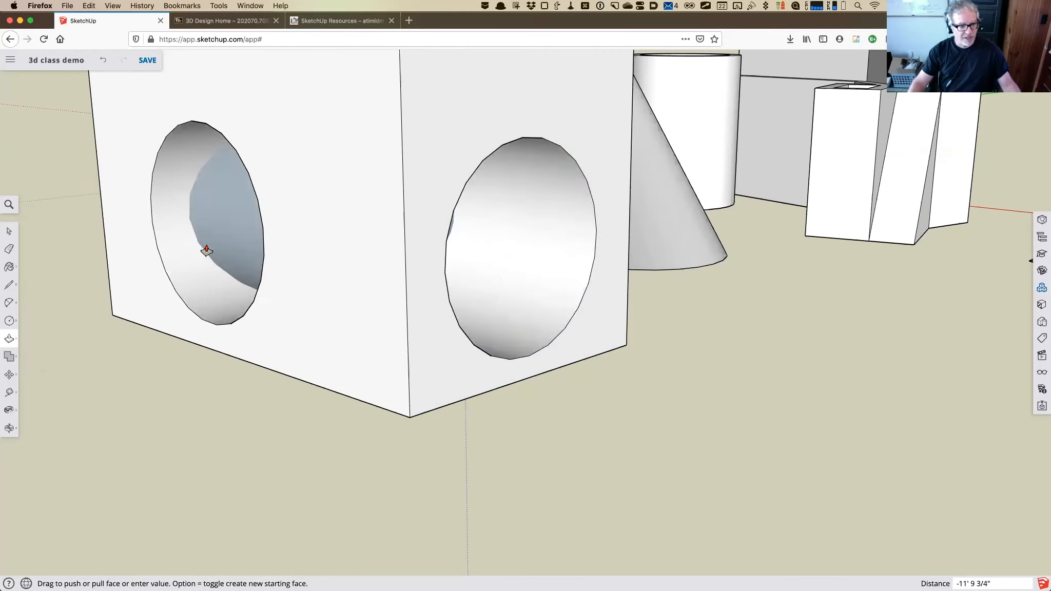
{"action": "left_click", "coordinate": [93, 241]}
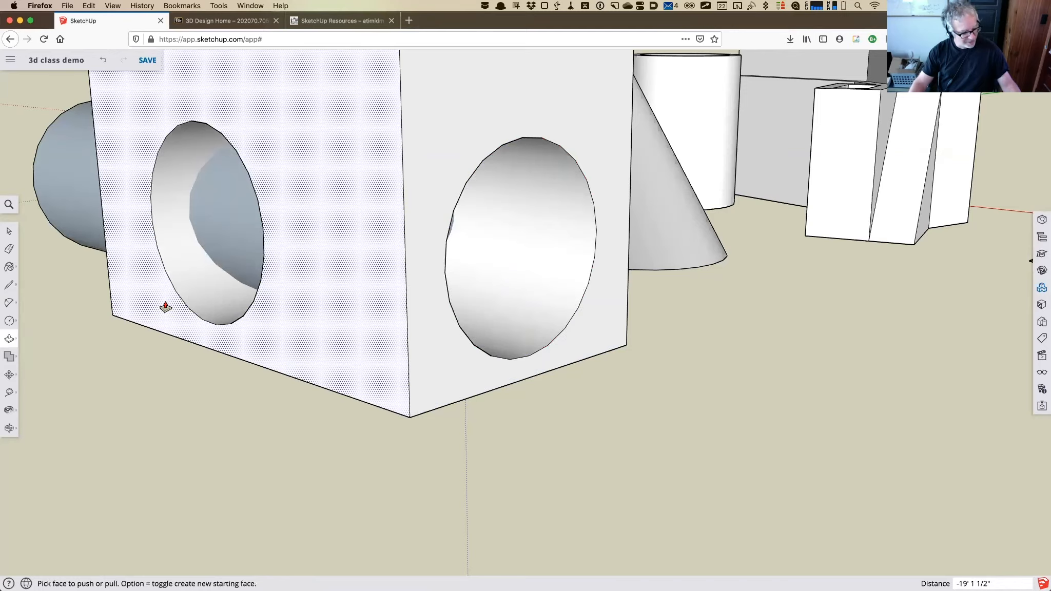
Offset the outline of the box's top face inward by about 2' 2".
{"action": "scroll", "coordinate": [234, 347], "scroll_direction": "down", "scroll_amount": 5}
{"action": "key", "text": "o"}
{"action": "left_click_drag", "start_coordinate": [305, 343], "coordinate": [296, 303]}
{"action": "scroll", "coordinate": [271, 264], "scroll_direction": "up", "scroll_amount": 5}
{"action": "key", "text": "shift"}
{"action": "left_click_drag", "start_coordinate": [687, 310], "coordinate": [844, 493], "text": "shift"}
{"action": "scroll", "coordinate": [845, 494], "scroll_direction": "down", "scroll_amount": 5}
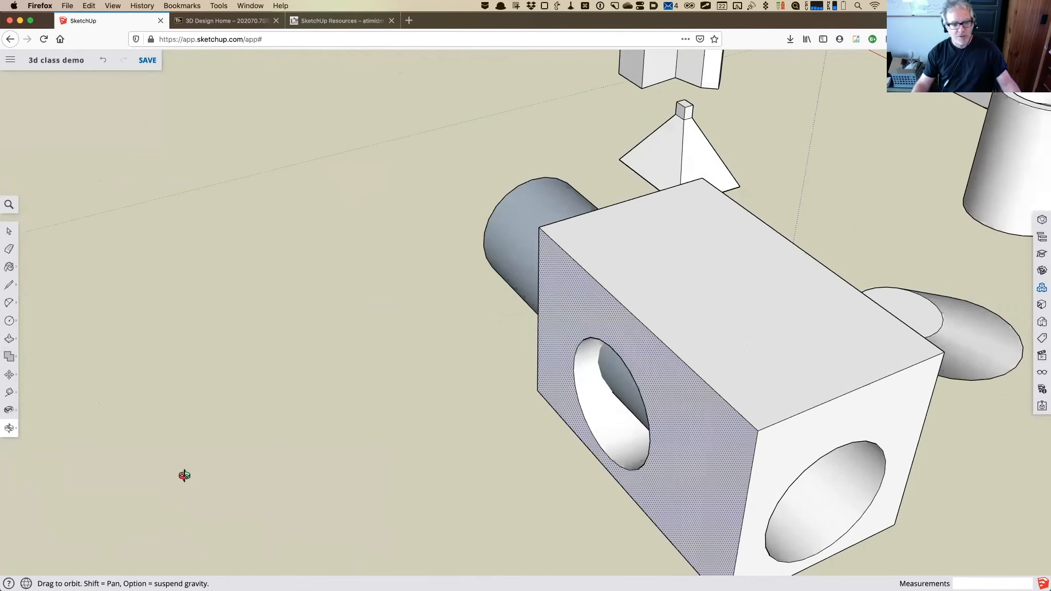
{"action": "left_click", "coordinate": [9, 338]}
{"action": "left_click", "coordinate": [32, 359]}
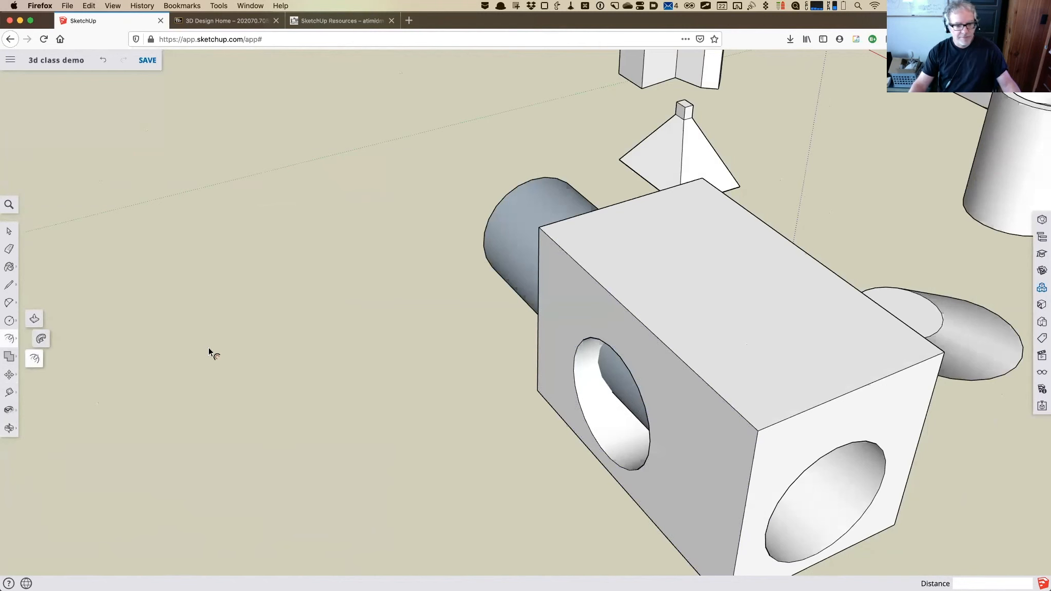
{"action": "left_click", "coordinate": [570, 235]}
{"action": "left_click", "coordinate": [621, 241]}
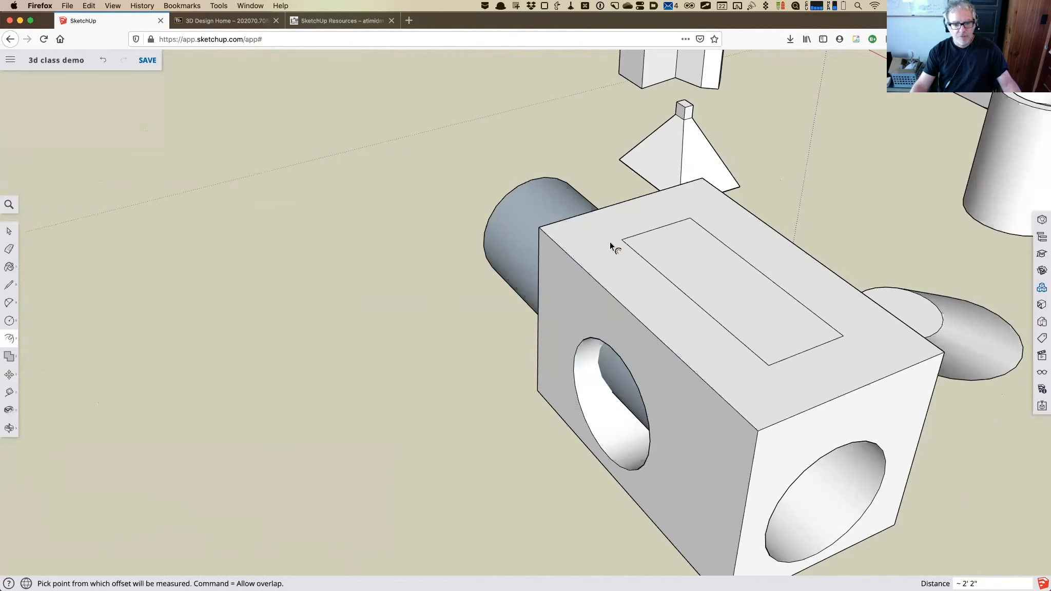
Push/Pull the inner rectangle on the box's top face upward into a raised block.
{"action": "left_click", "coordinate": [8, 340]}
{"action": "left_click", "coordinate": [35, 320]}
{"action": "left_click", "coordinate": [751, 296]}
{"action": "left_click", "coordinate": [749, 155]}
Extend the raised block's long side face far beyond the box below, and pull its adjoining end face slightly outward.
{"action": "left_click", "coordinate": [703, 255]}
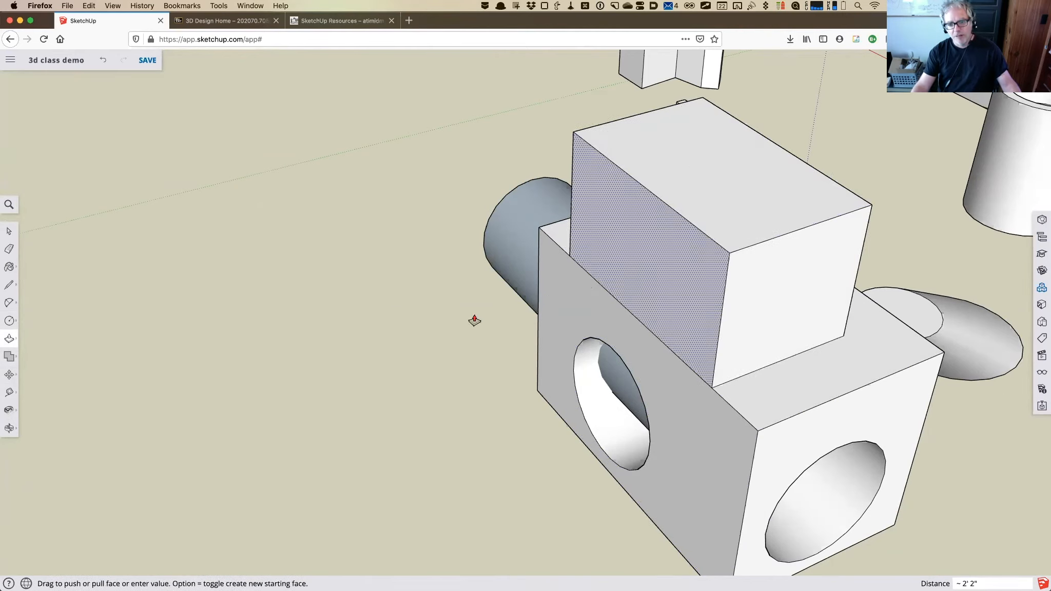
{"action": "left_click", "coordinate": [638, 285]}
{"action": "left_click", "coordinate": [637, 285]}
{"action": "left_click", "coordinate": [415, 338]}
{"action": "left_click", "coordinate": [720, 343]}
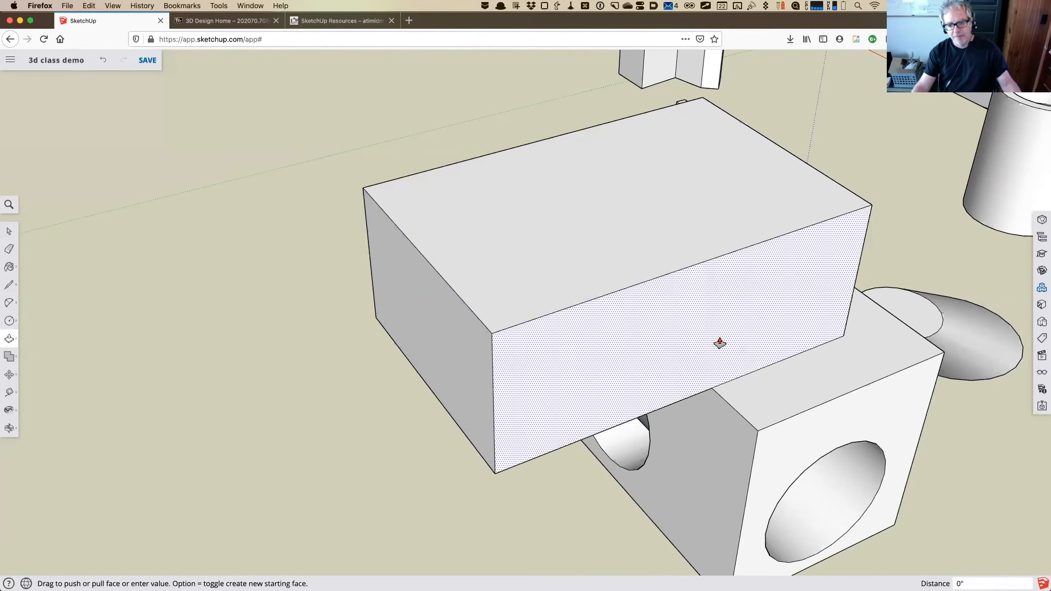
{"action": "left_click", "coordinate": [759, 368]}
Push the raised block's top face down about 2' 2" to form a thinner slab and save the model.
{"action": "left_click", "coordinate": [558, 218]}
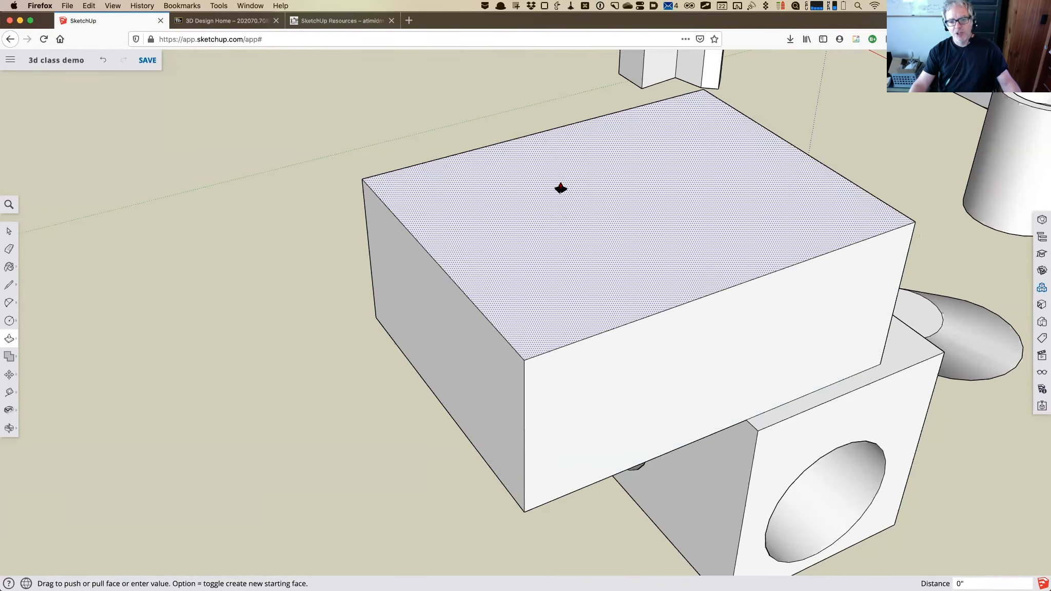
{"action": "left_click", "coordinate": [724, 268]}
{"action": "scroll", "coordinate": [826, 417], "scroll_direction": "down", "scroll_amount": 3}
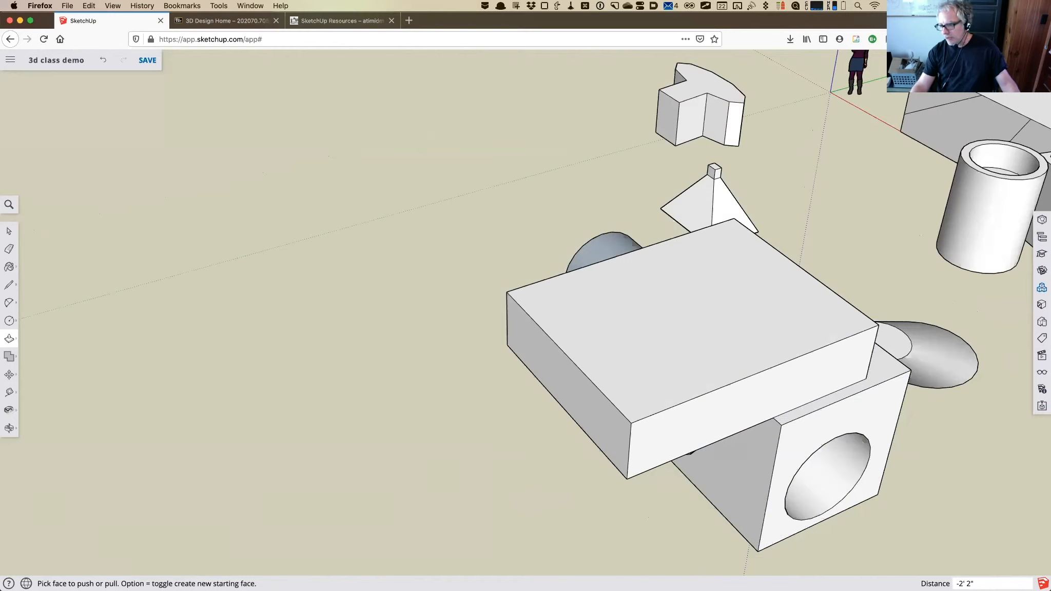
{"action": "key", "text": "super+s"}
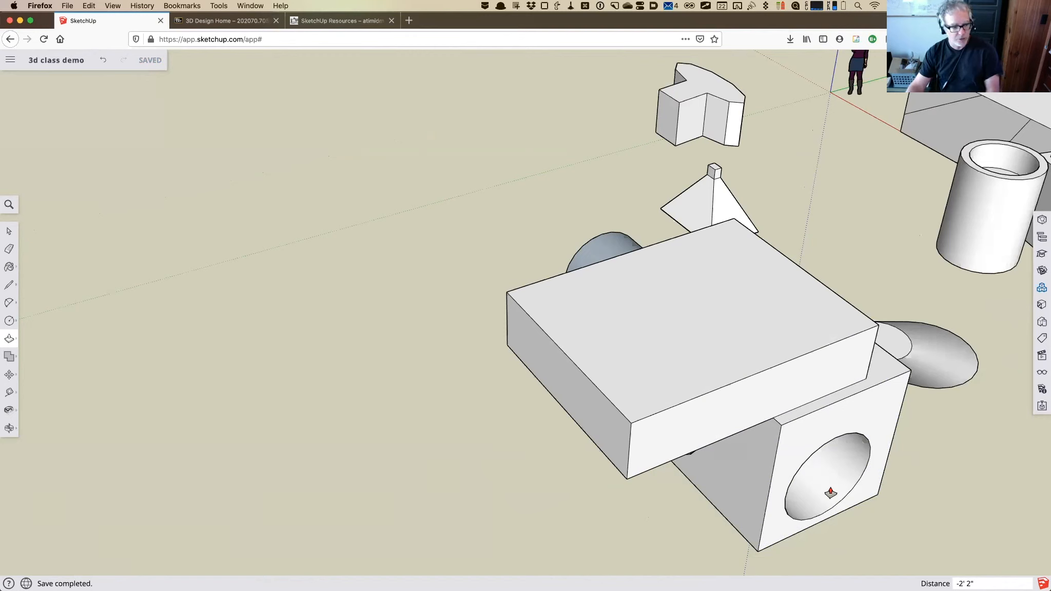
Distort the overhanging slab with the Move tool by shifting its top face sideways so its sides slope.
{"action": "left_click", "coordinate": [9, 375]}
{"action": "left_click", "coordinate": [771, 331]}
{"action": "left_click", "coordinate": [729, 326]}
{"action": "left_click", "coordinate": [730, 325]}
{"action": "left_click", "coordinate": [754, 296]}
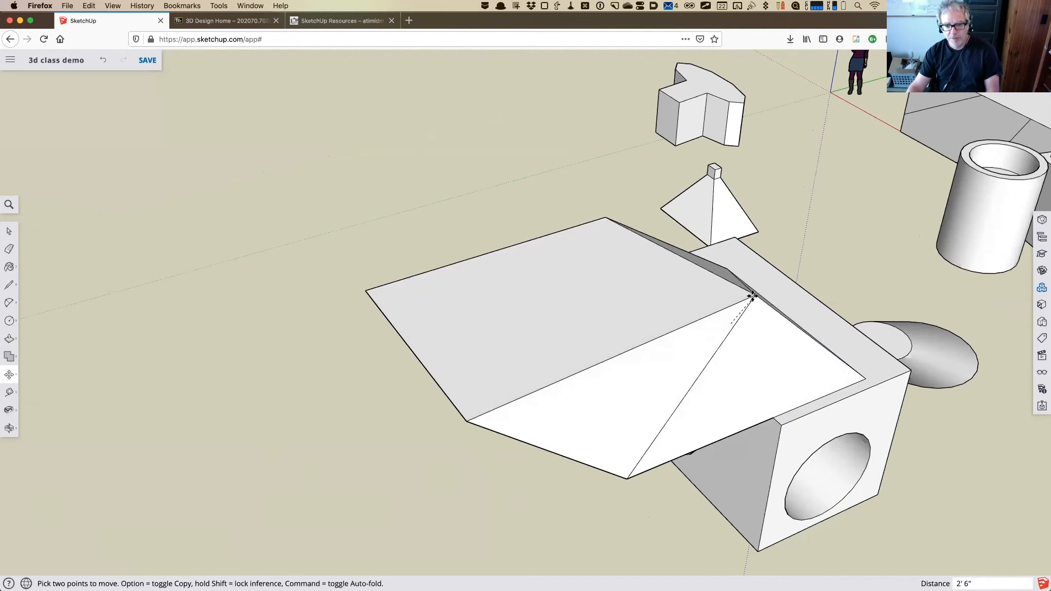
{"action": "scroll", "coordinate": [1014, 413], "scroll_direction": "down", "scroll_amount": 3}
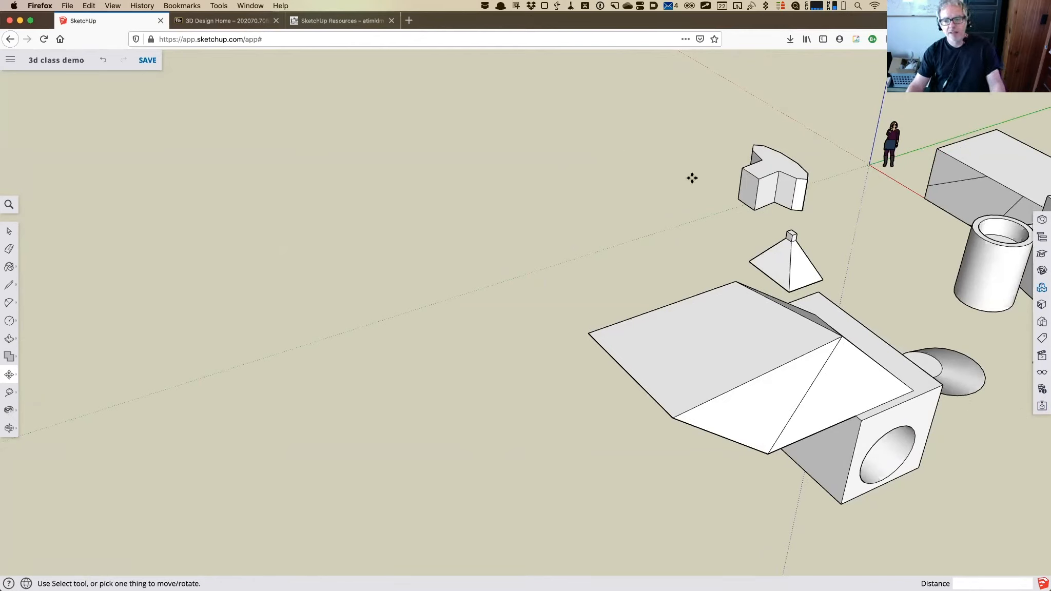
{"action": "key", "text": "h"}
{"action": "left_click_drag", "start_coordinate": [929, 405], "coordinate": [498, 379]}
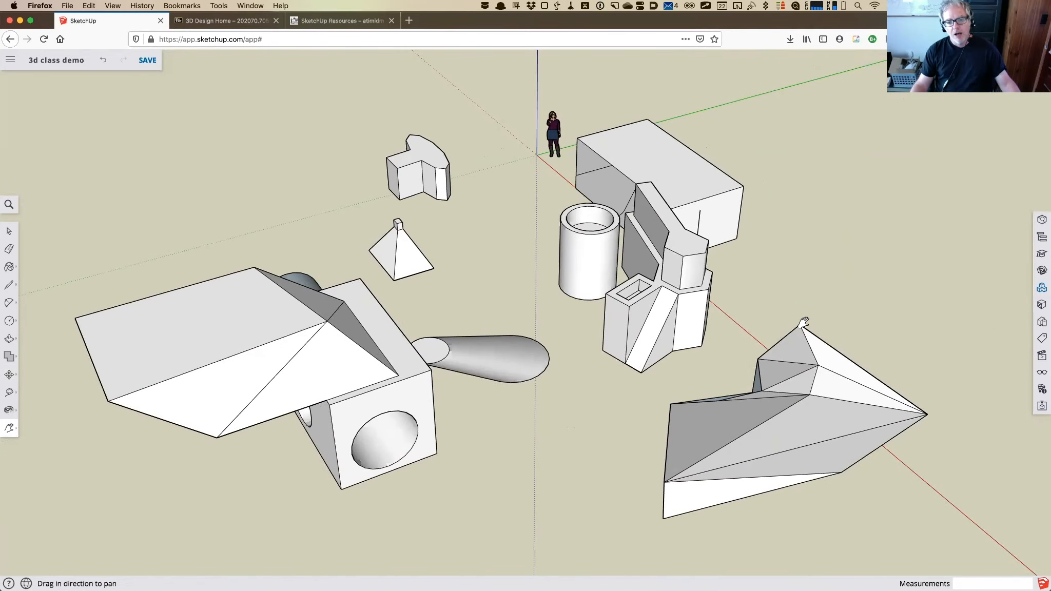